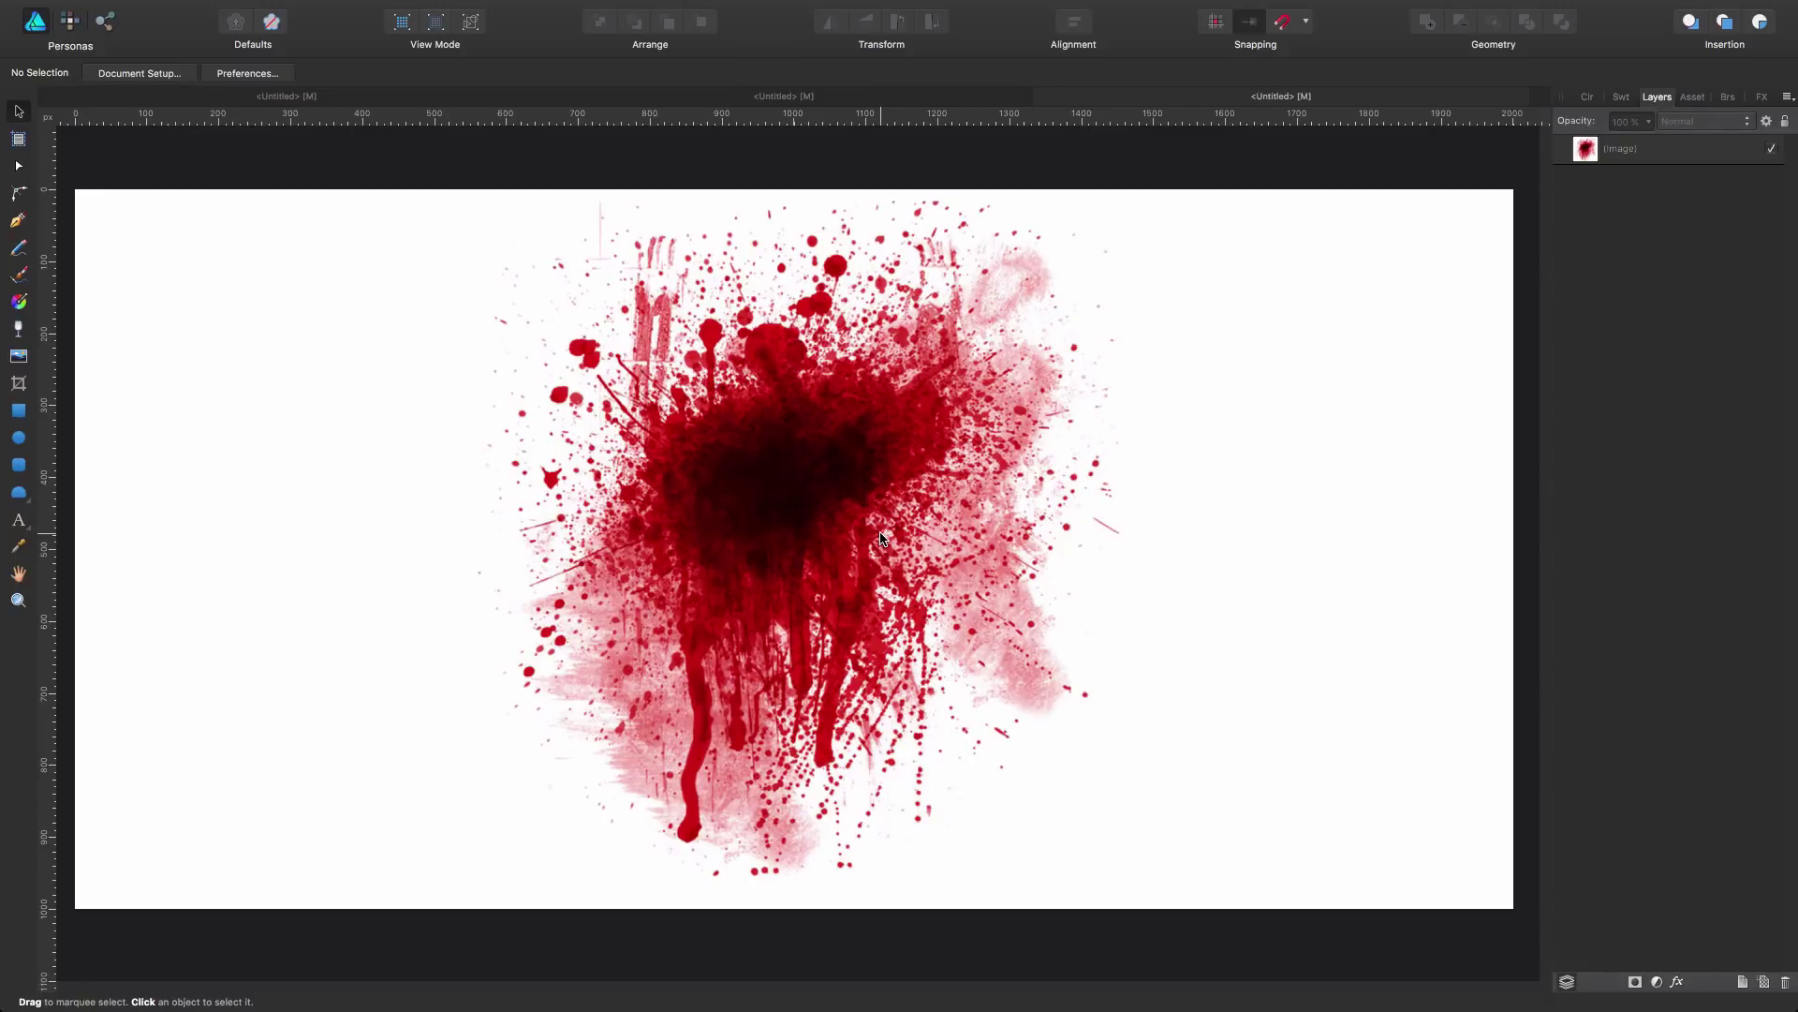
# Step: Add an Invert adjustment to the splatter image so it turns cyan on black, then select its Image layer
pyautogui.click(843, 491)
pyautogui.moveTo(371, 6)
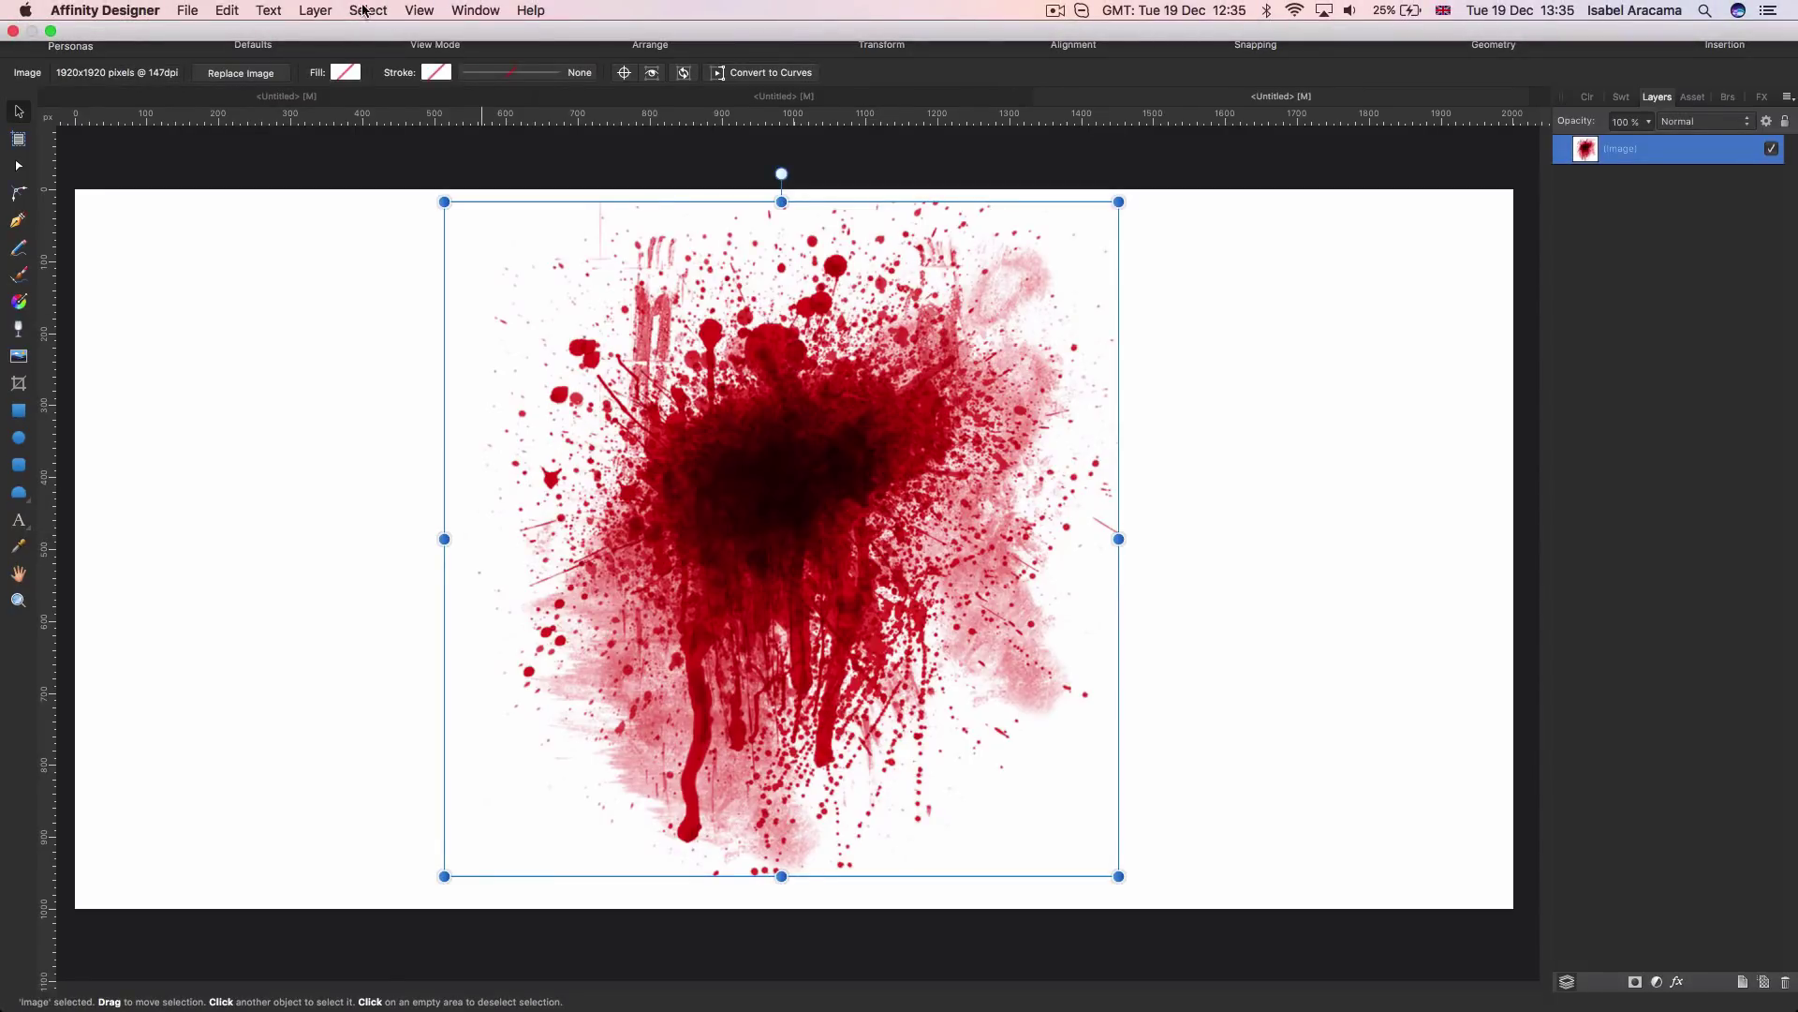
pyautogui.click(312, 11)
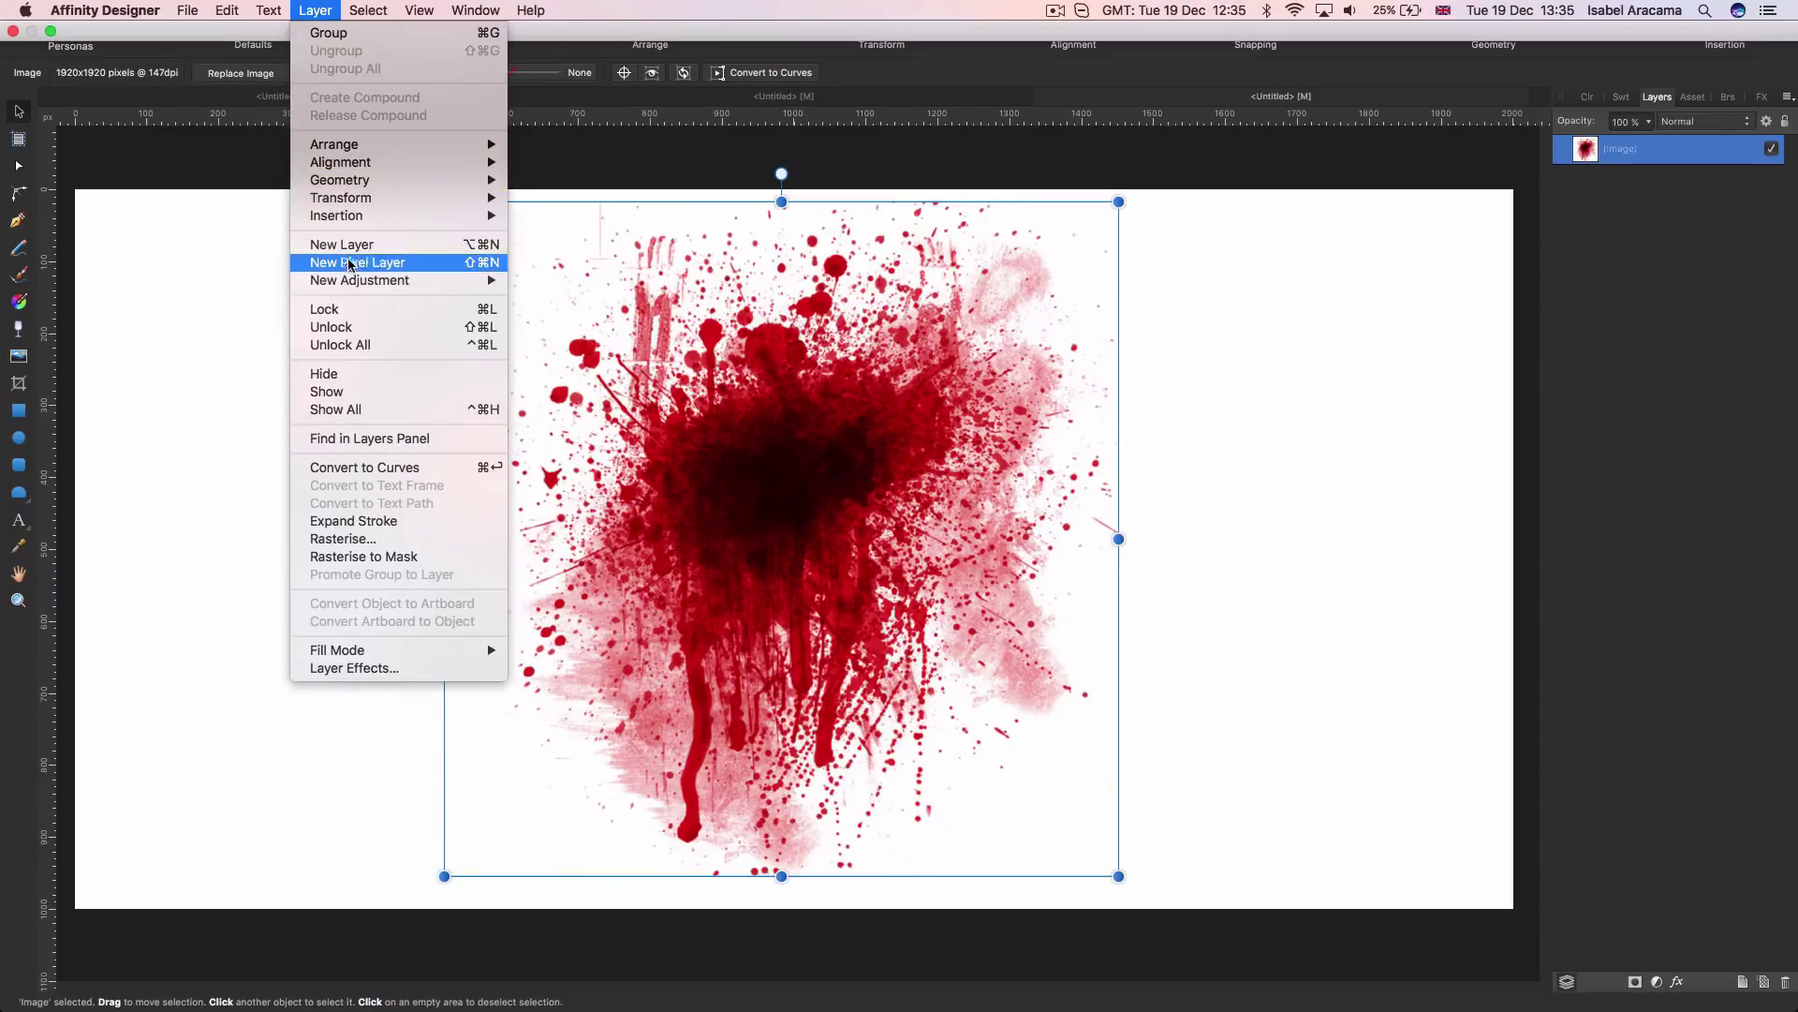
pyautogui.moveTo(347, 283)
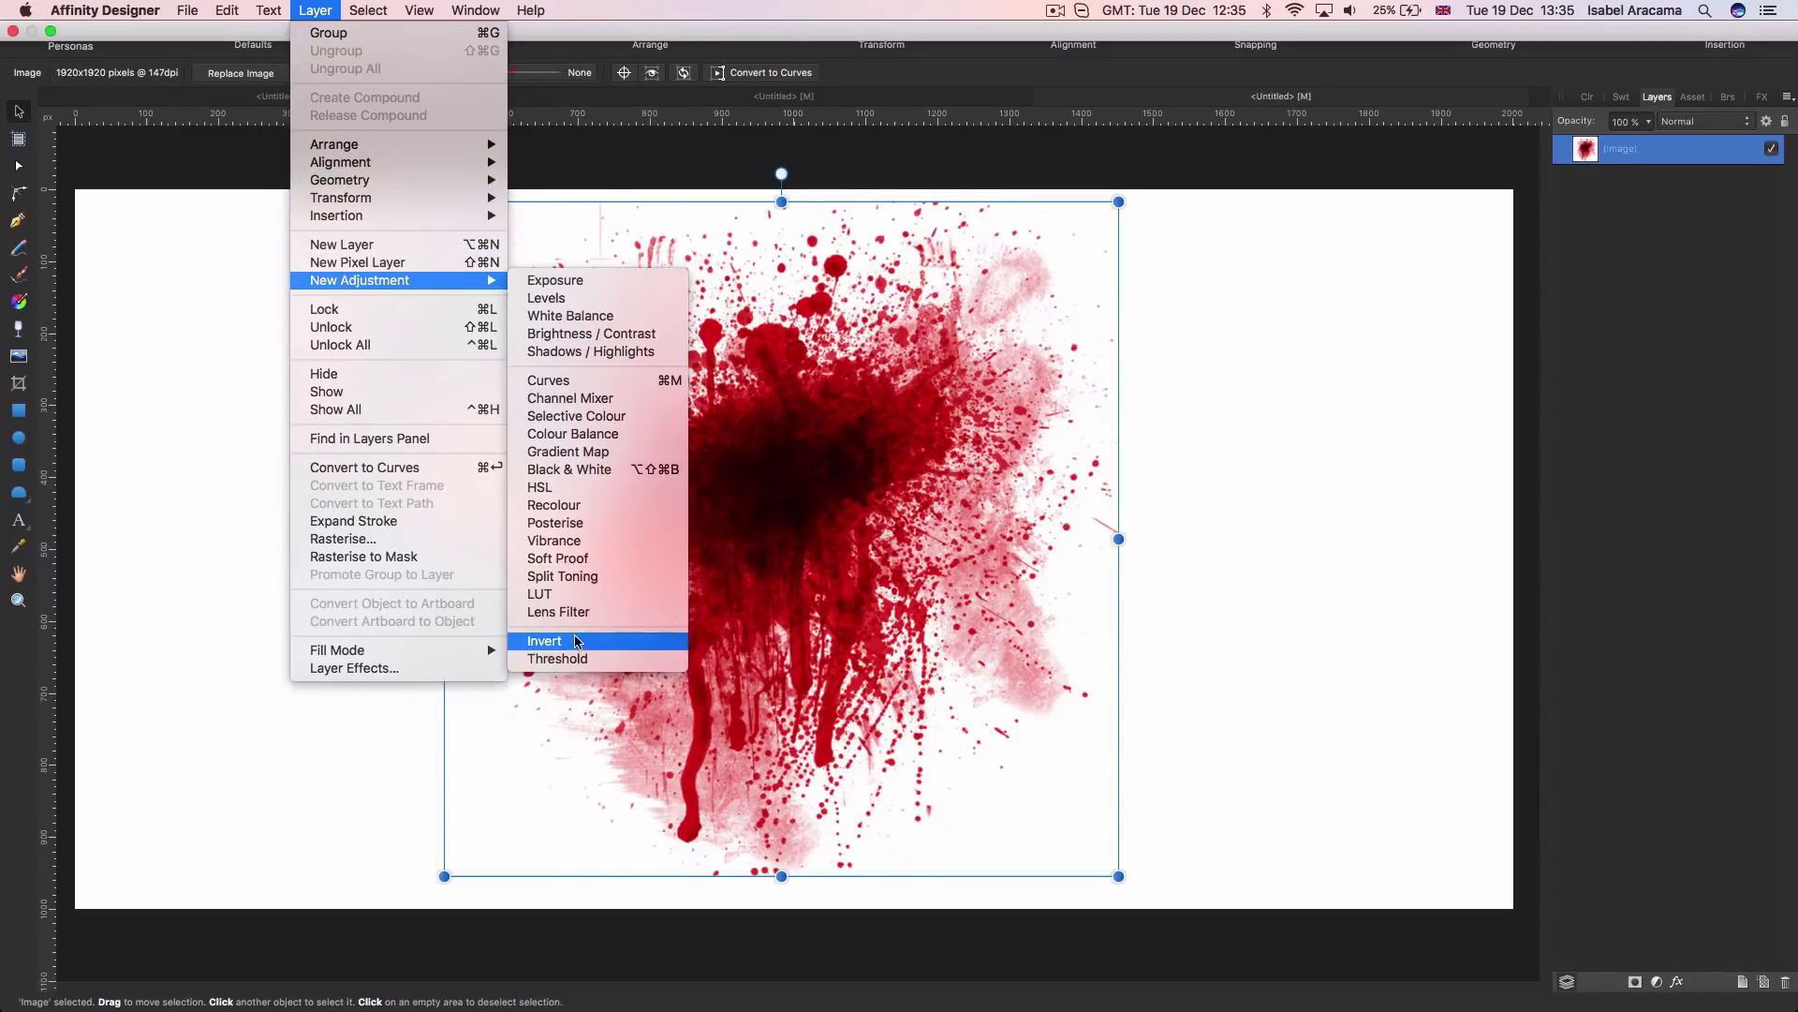
pyautogui.click(552, 640)
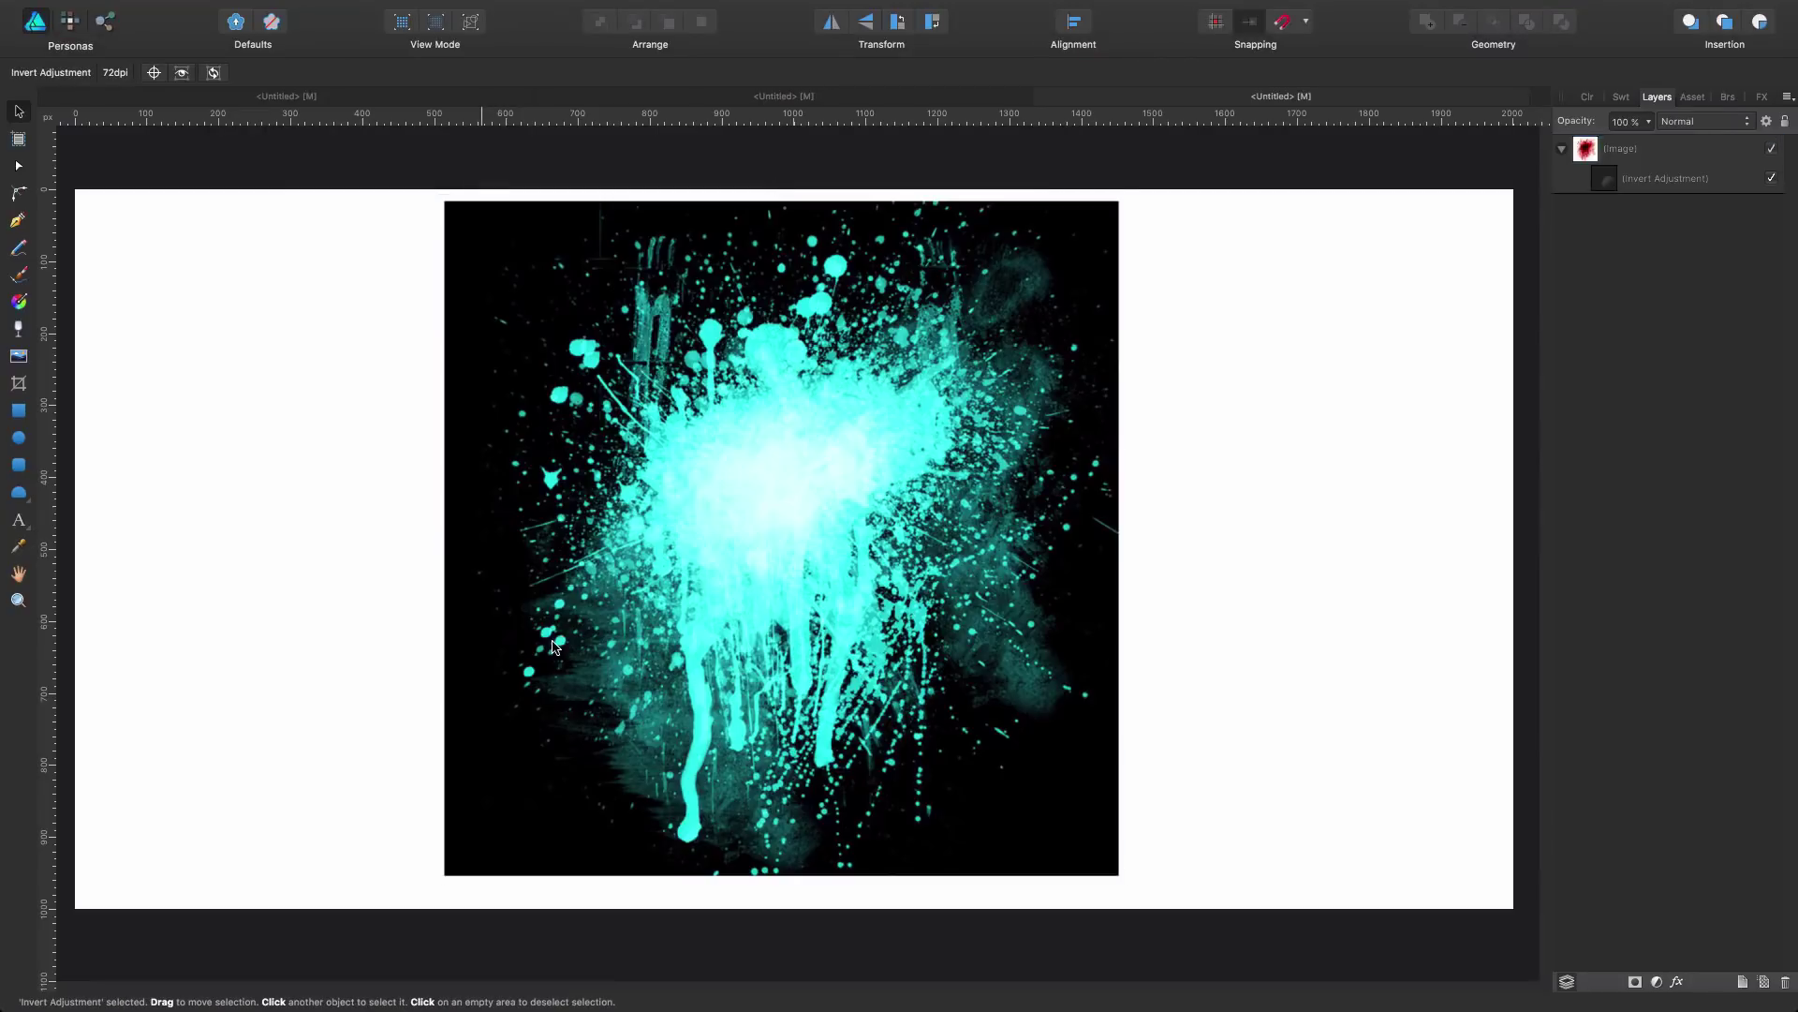
pyautogui.click(795, 450)
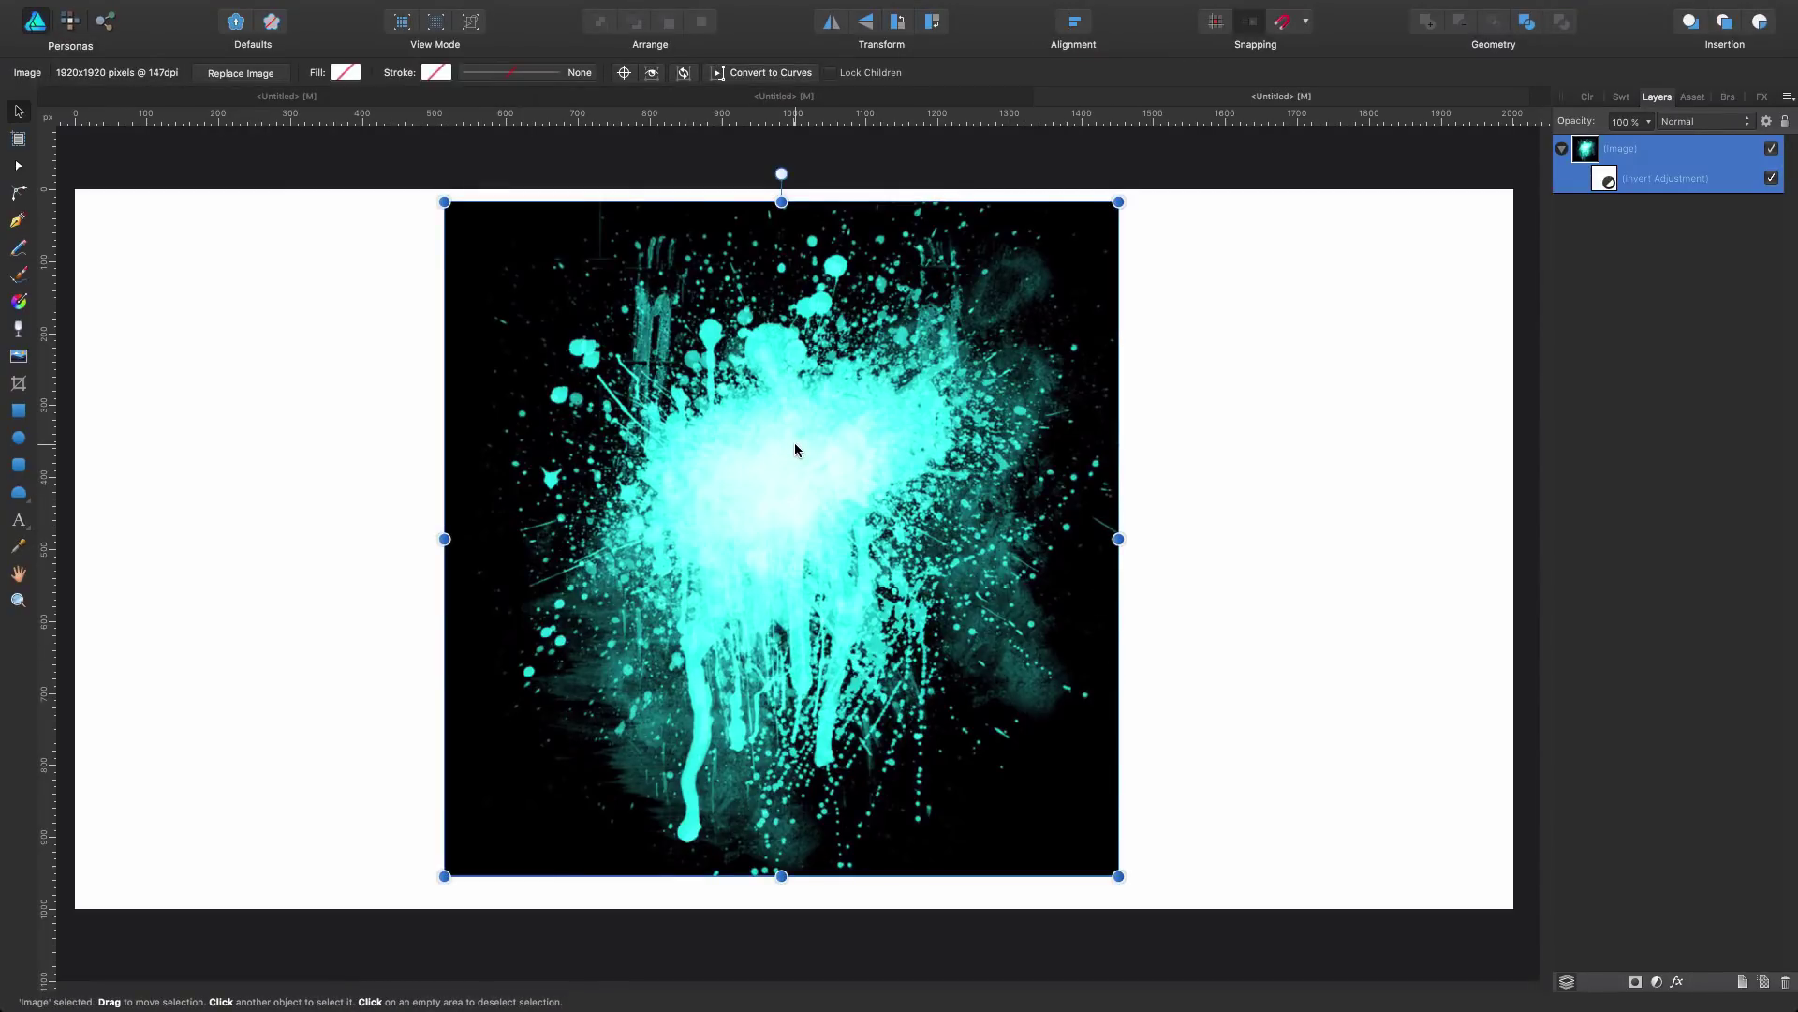
# Step: Create a new document from the clipboard holding the inverted 1920×1920 px splatter
pyautogui.click(187, 10)
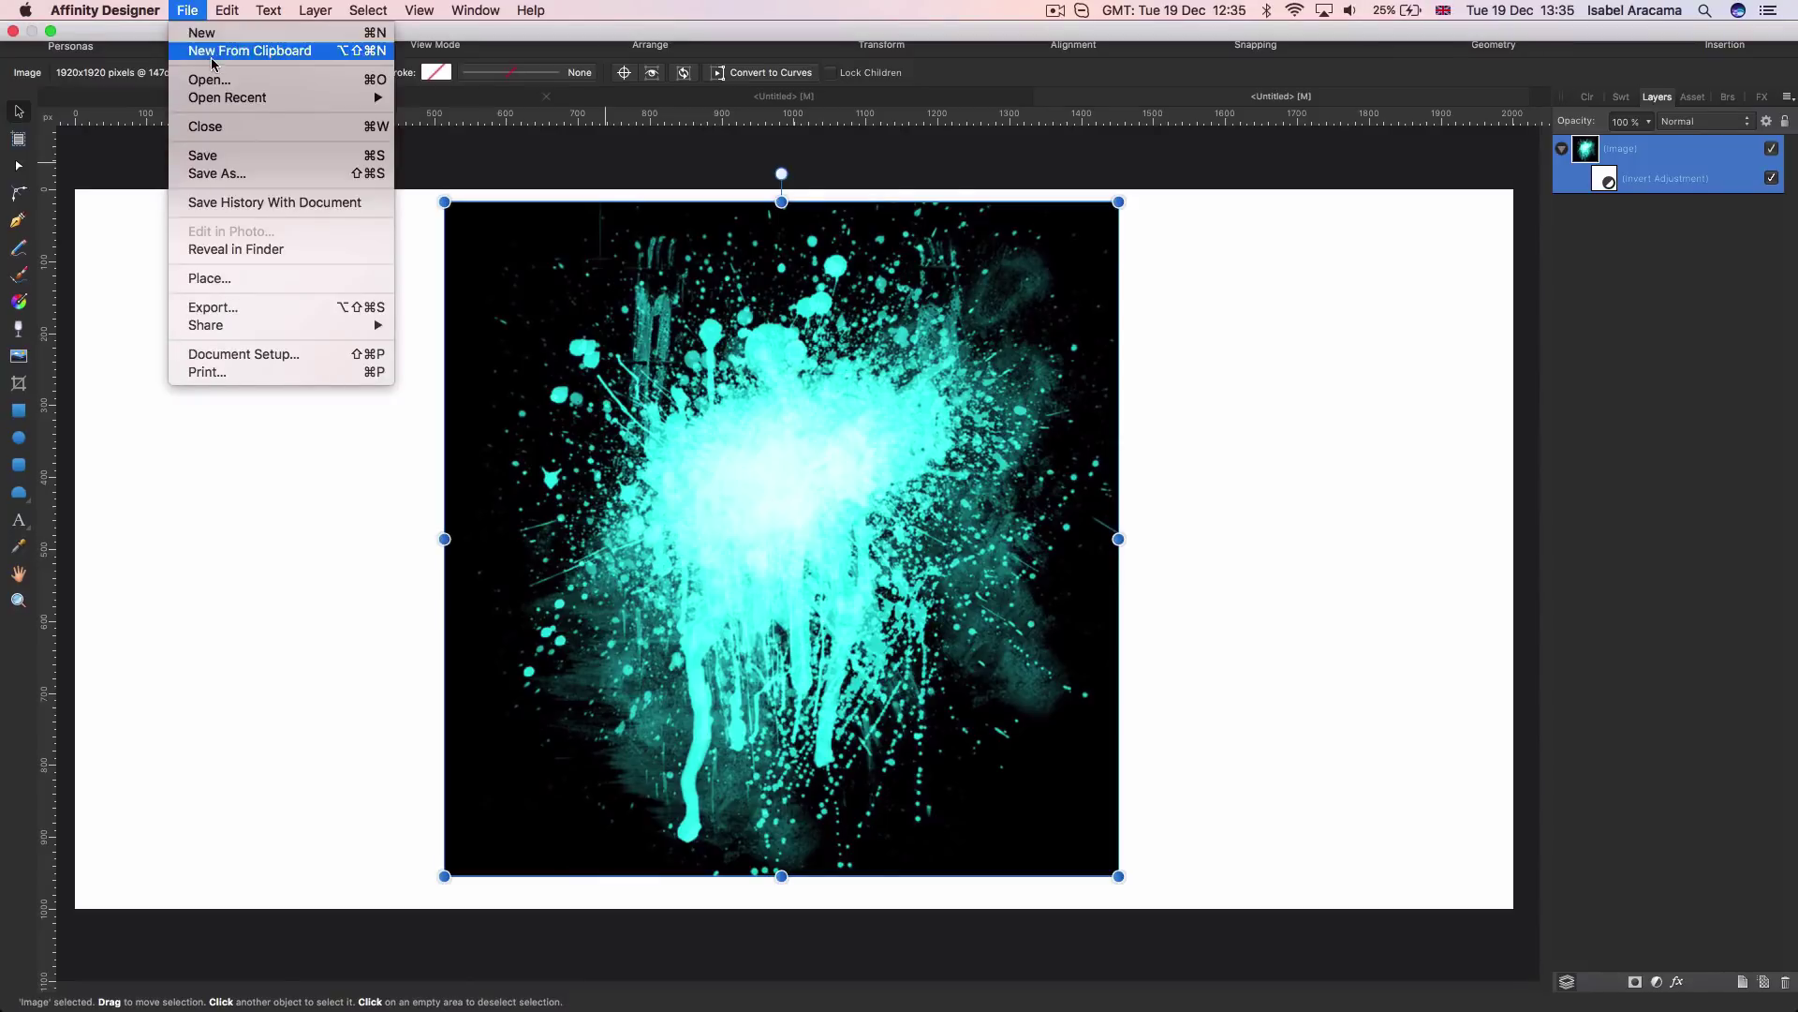
pyautogui.click(259, 53)
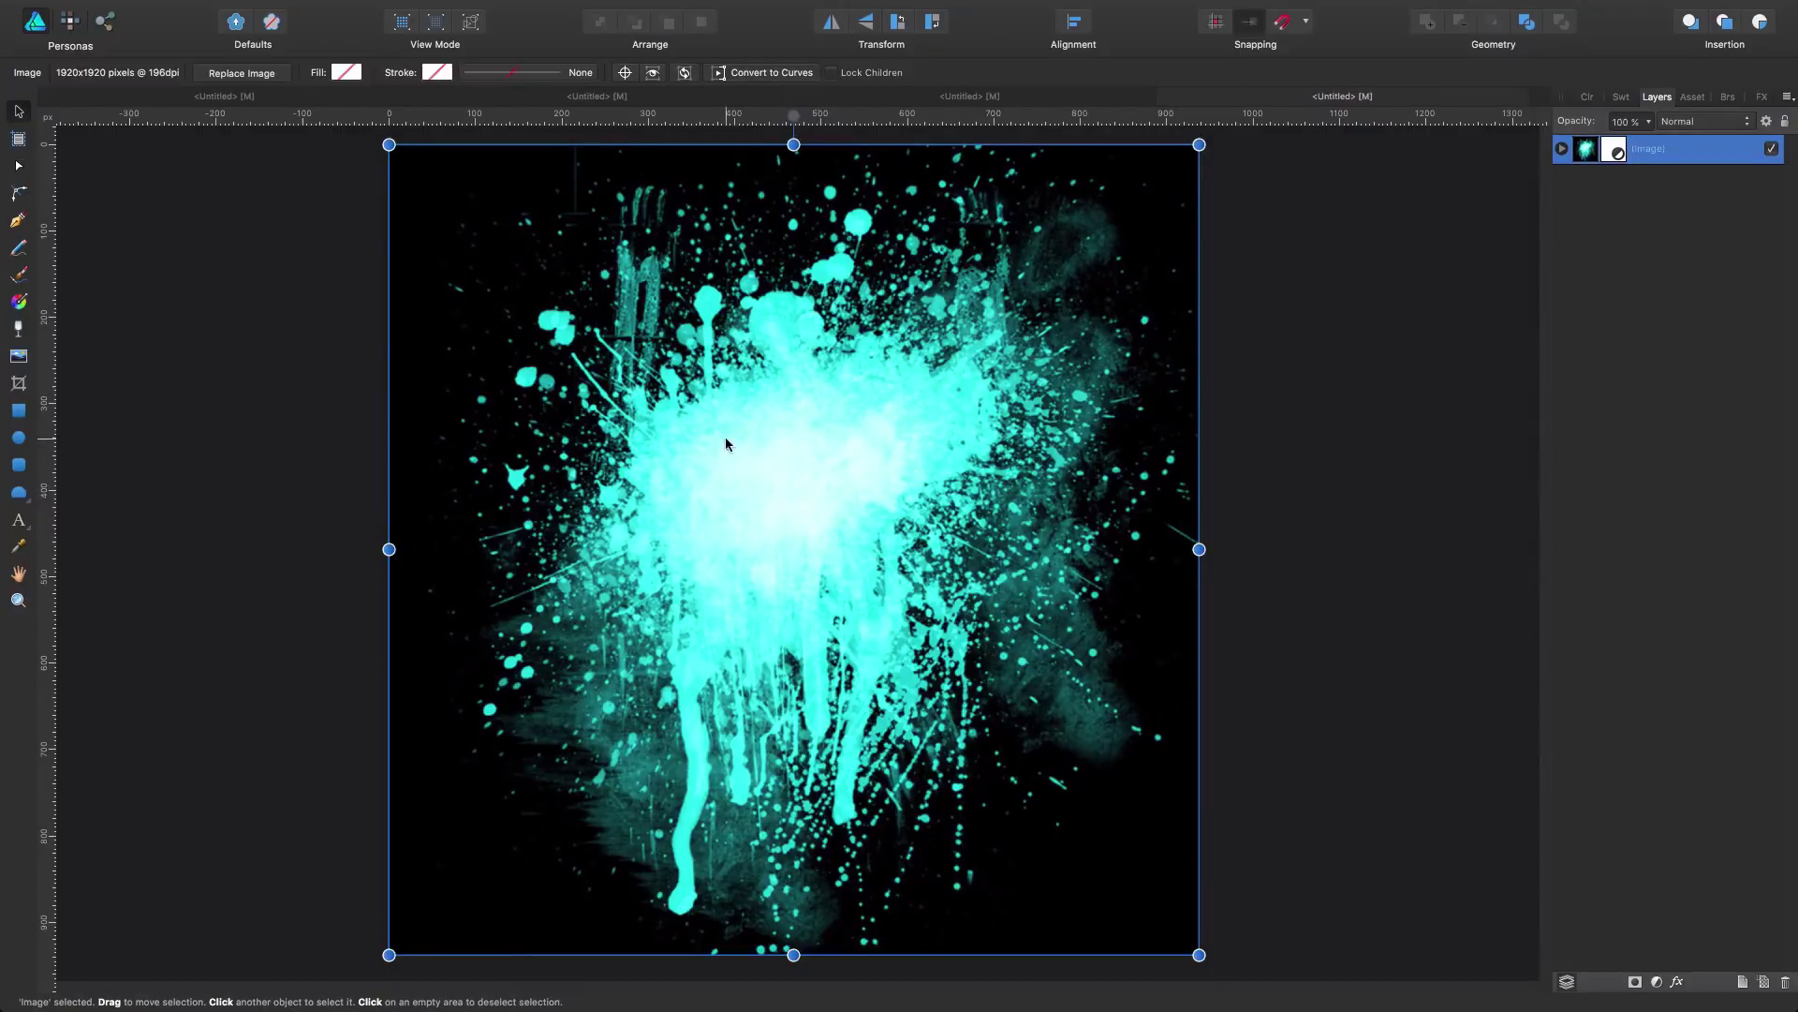
# Step: Set the splatter's fill to pure white in HSL with saturation 0 and lightness 100
pyautogui.click(1588, 97)
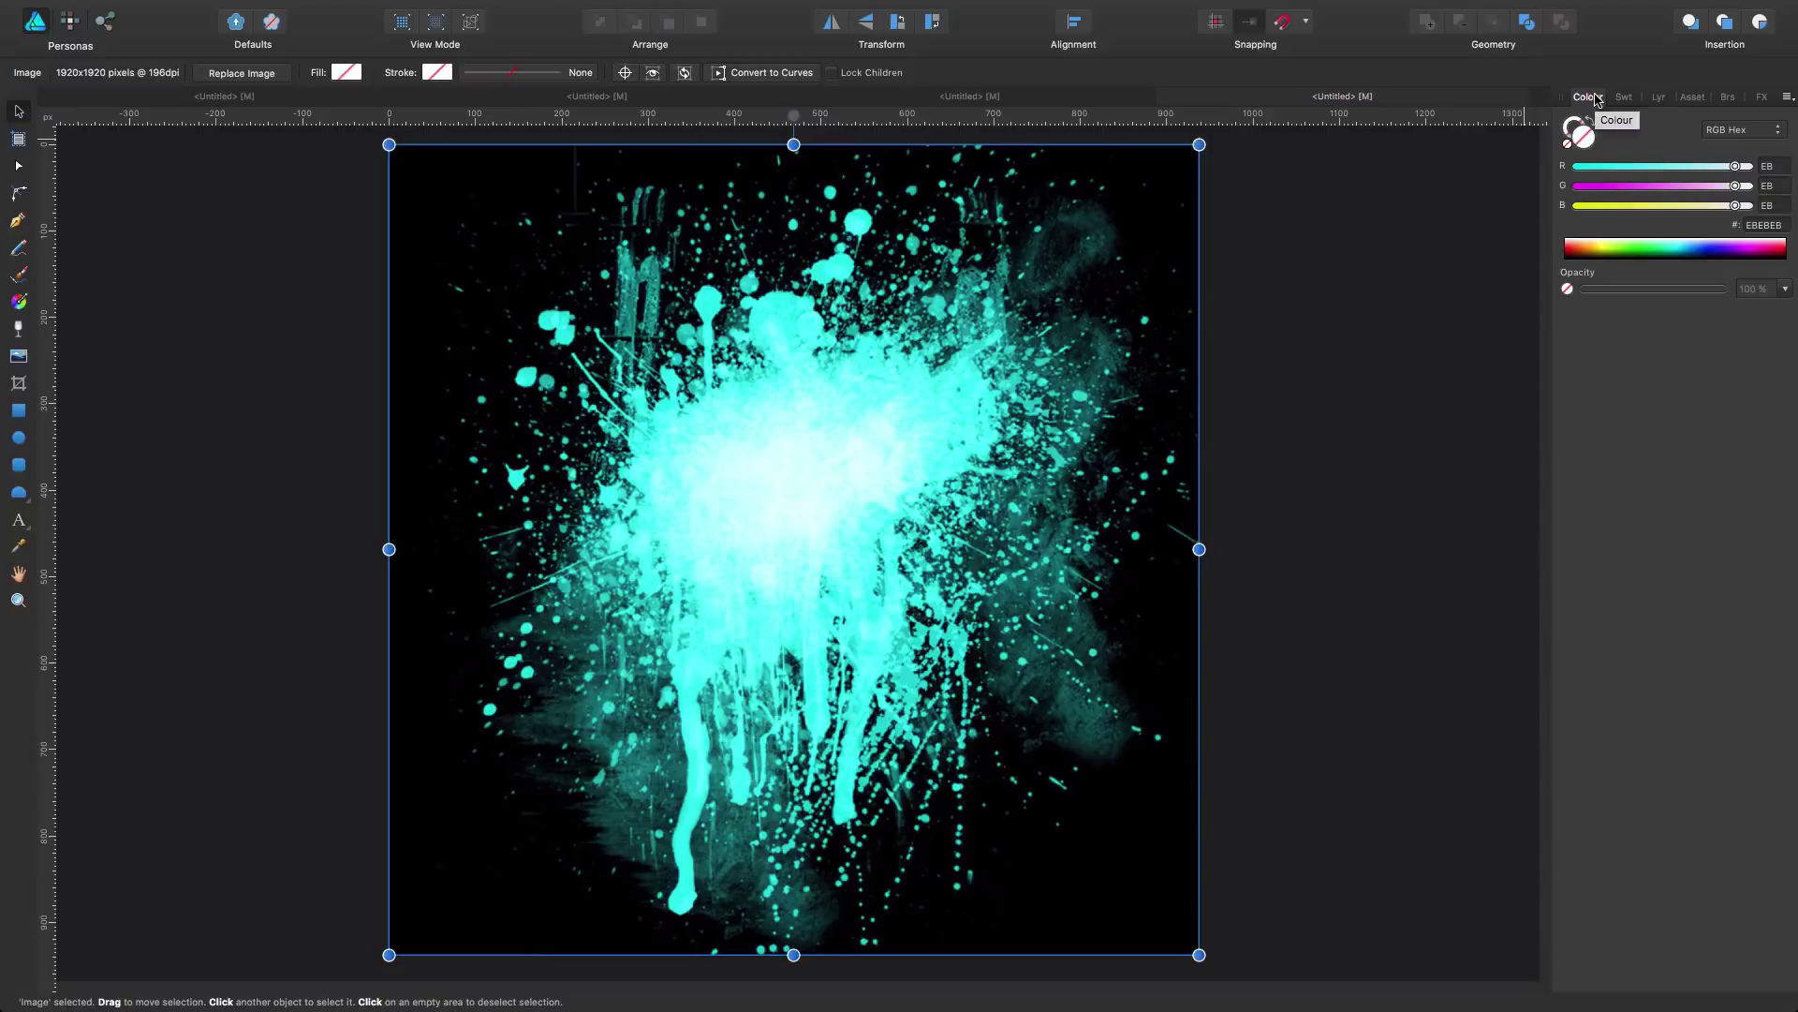
pyautogui.click(1743, 129)
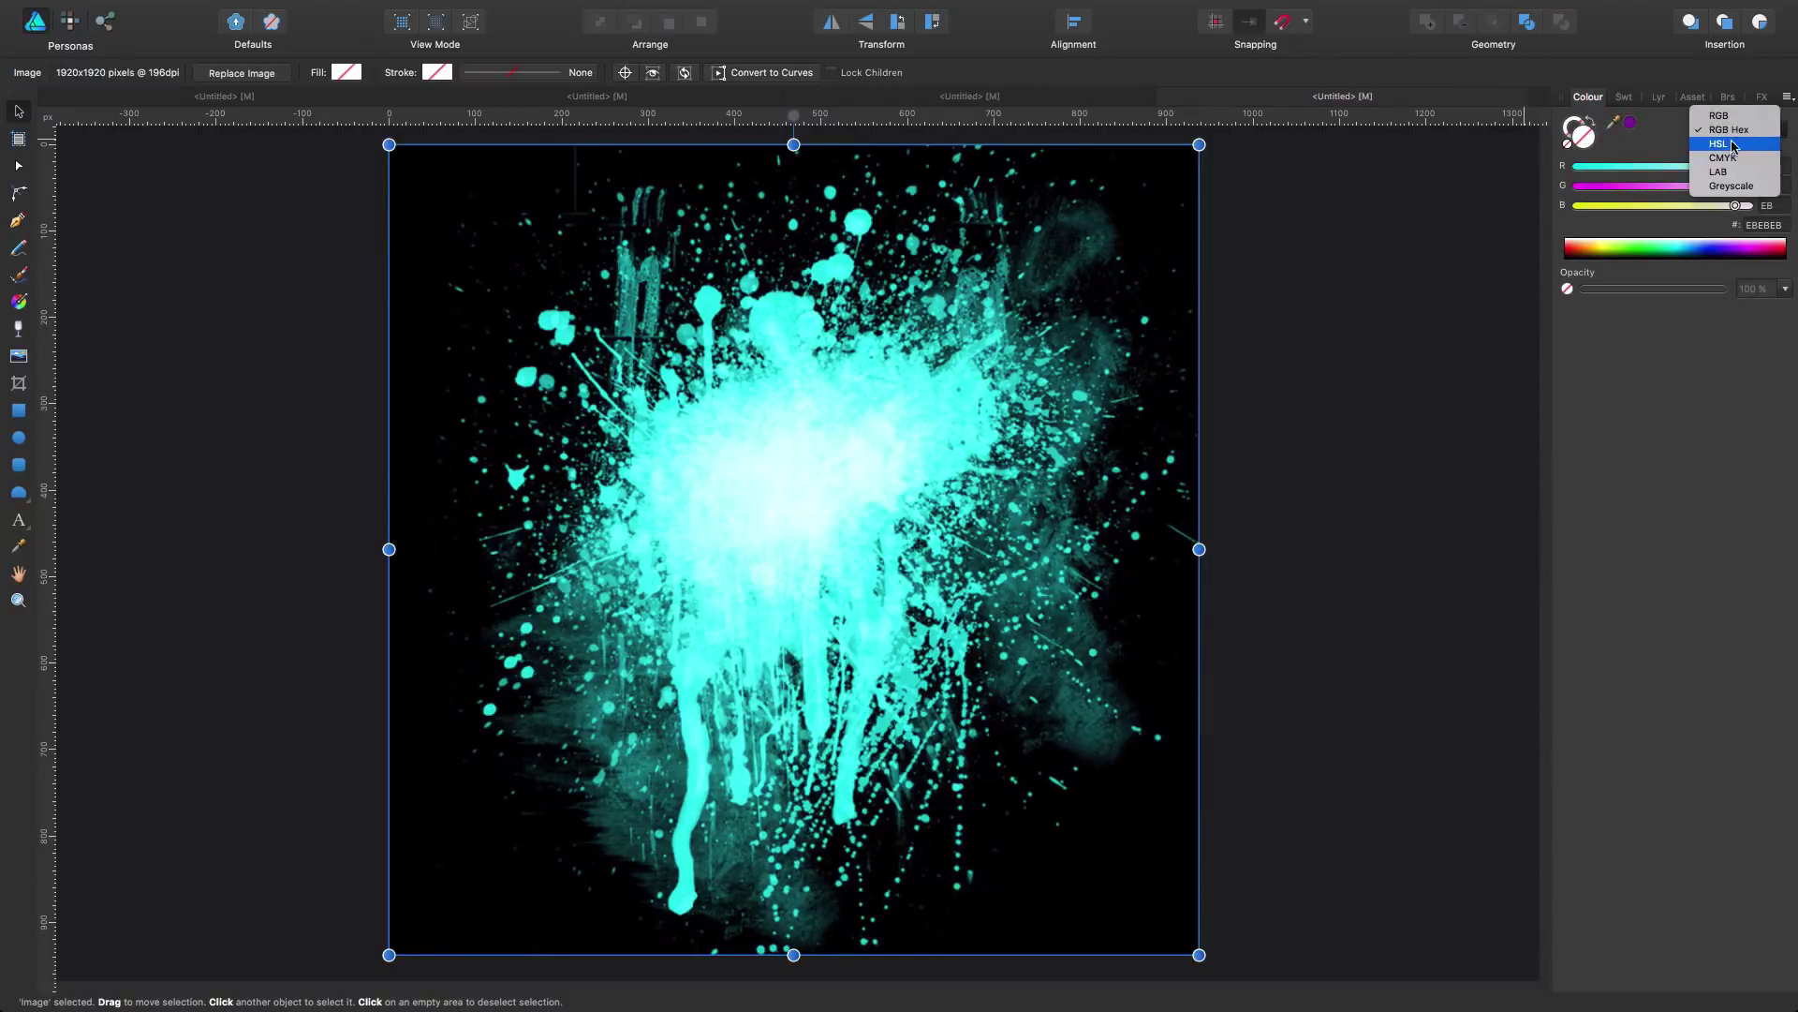
pyautogui.click(1733, 148)
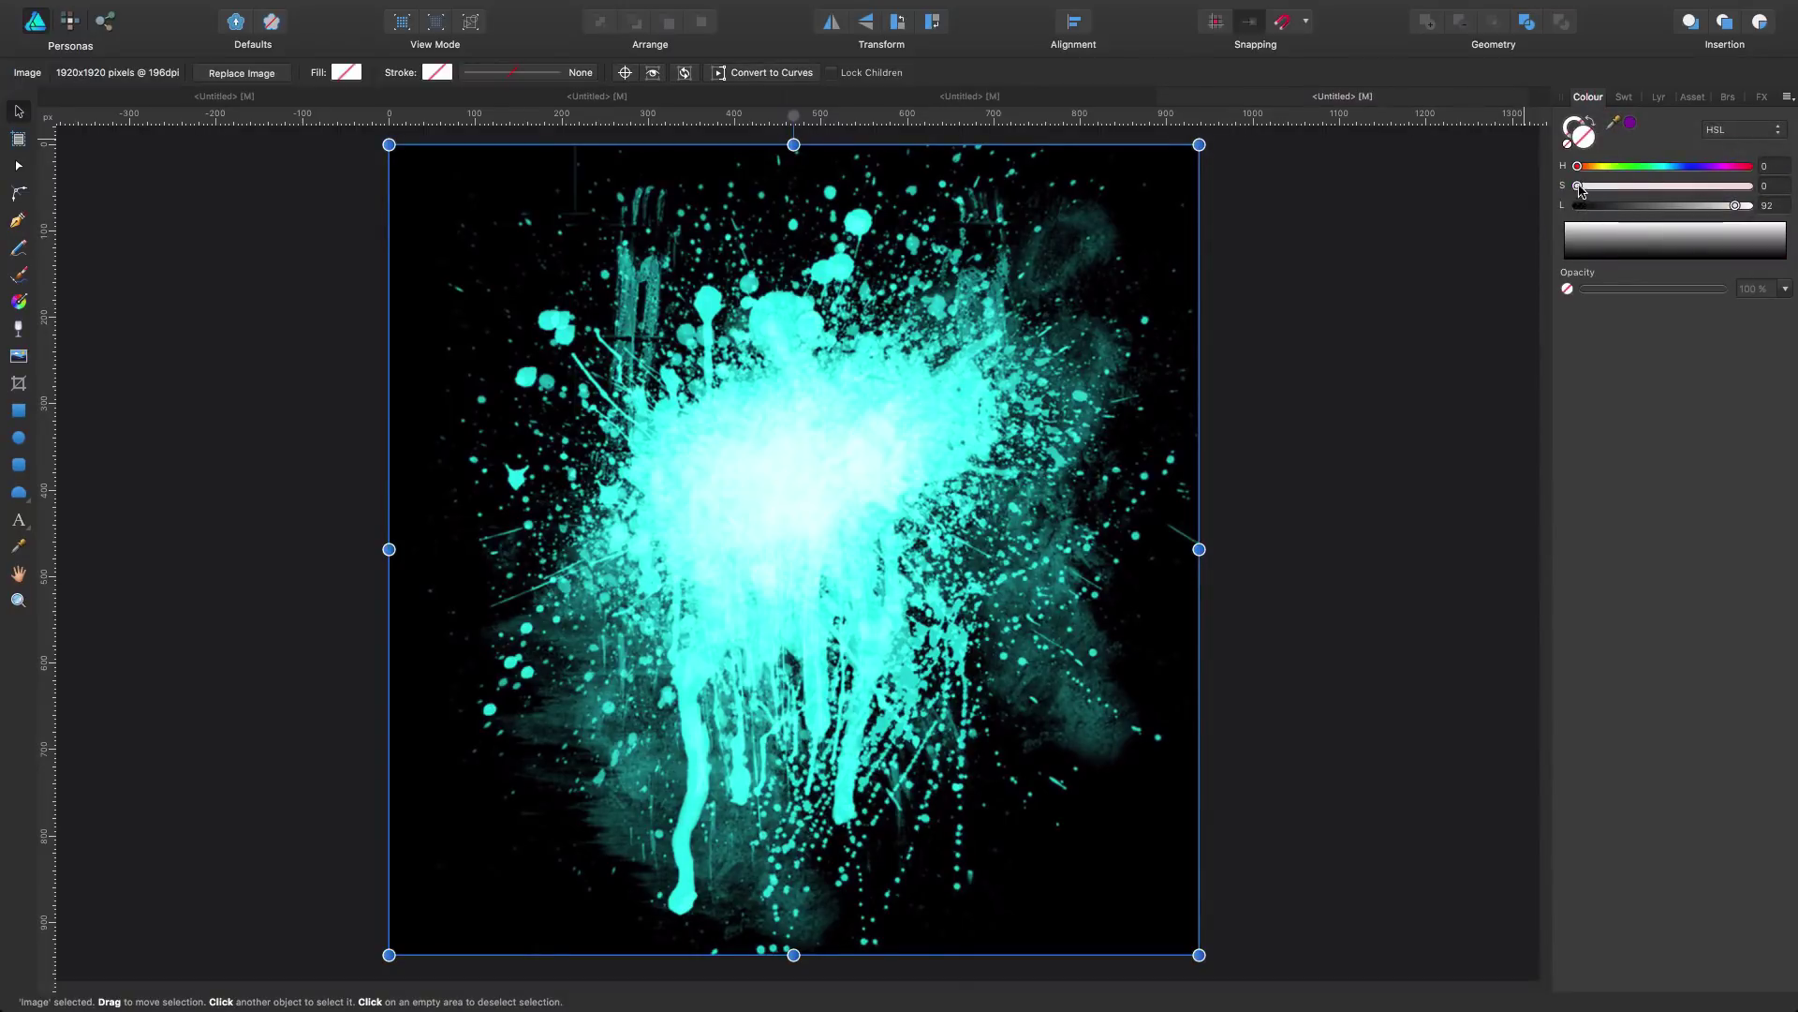
pyautogui.moveTo(1582, 187)
pyautogui.mouseDown()
pyautogui.moveTo(1649, 187)
pyautogui.moveTo(1583, 187)
pyautogui.mouseUp()
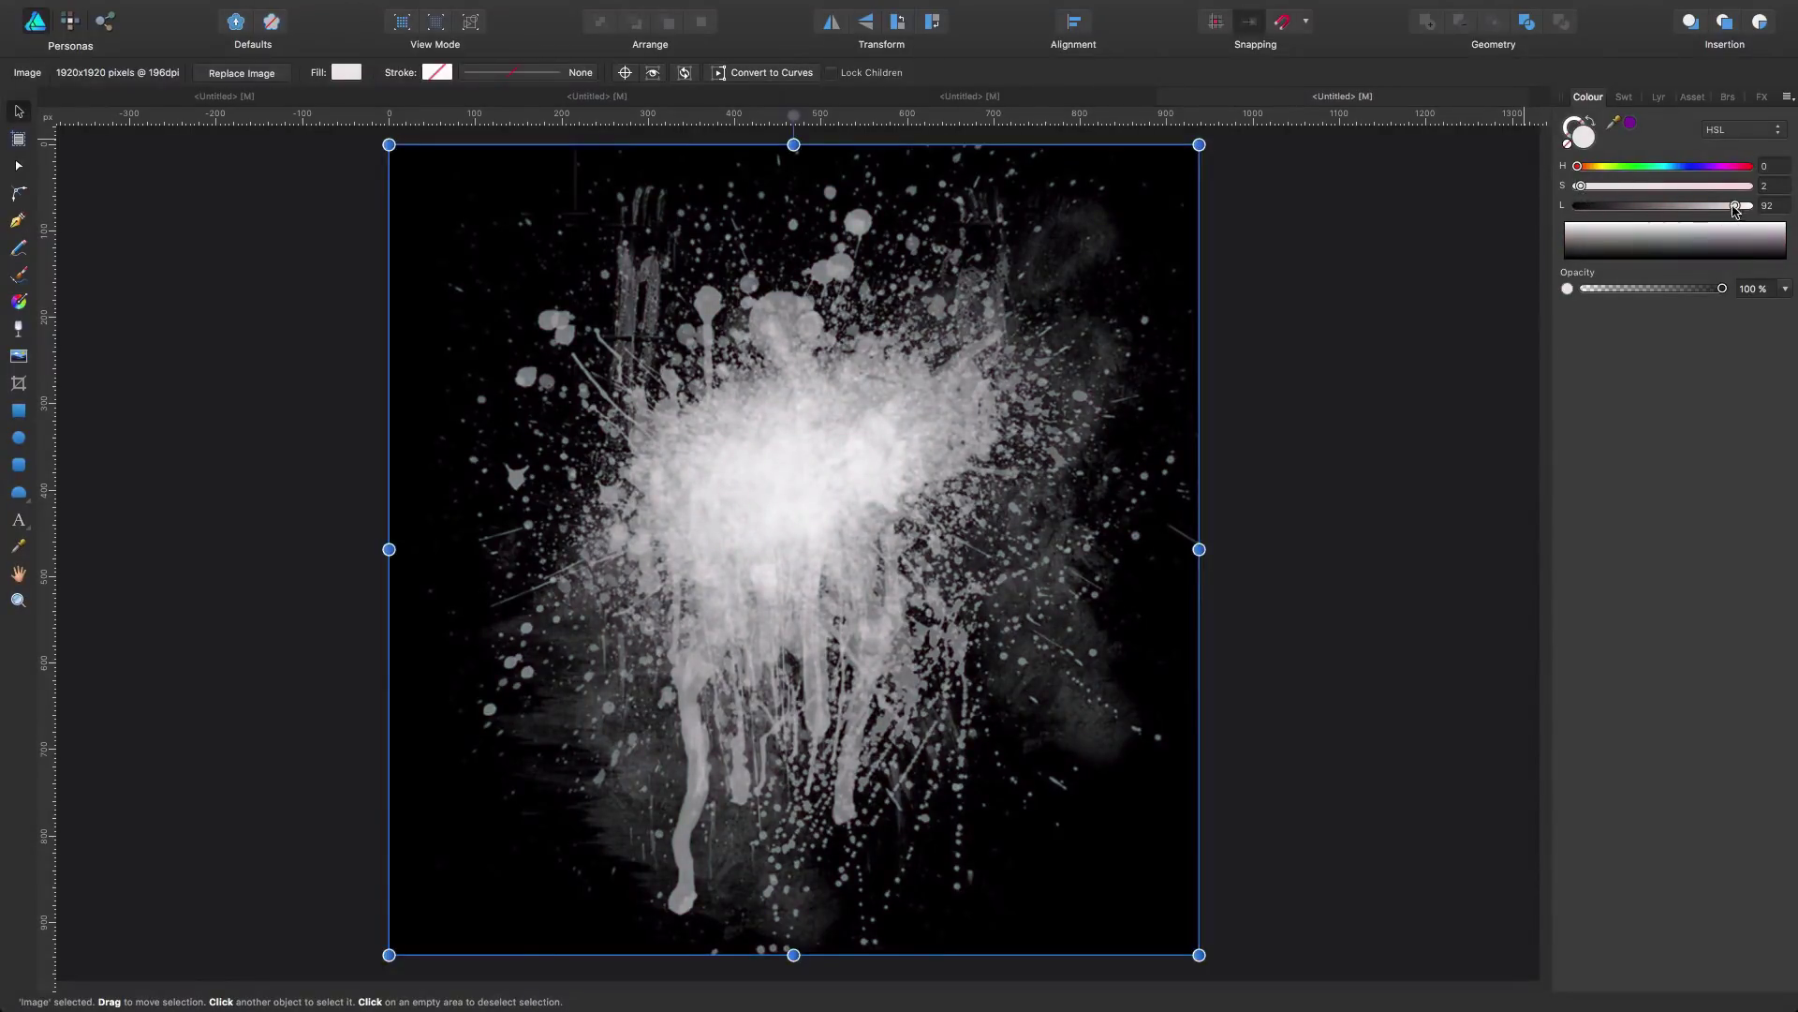
pyautogui.moveTo(1736, 206); pyautogui.dragTo(1749, 206)
pyautogui.moveTo(1581, 187)
pyautogui.mouseDown()
pyautogui.moveTo(1698, 187)
pyautogui.moveTo(1577, 190)
pyautogui.mouseUp()
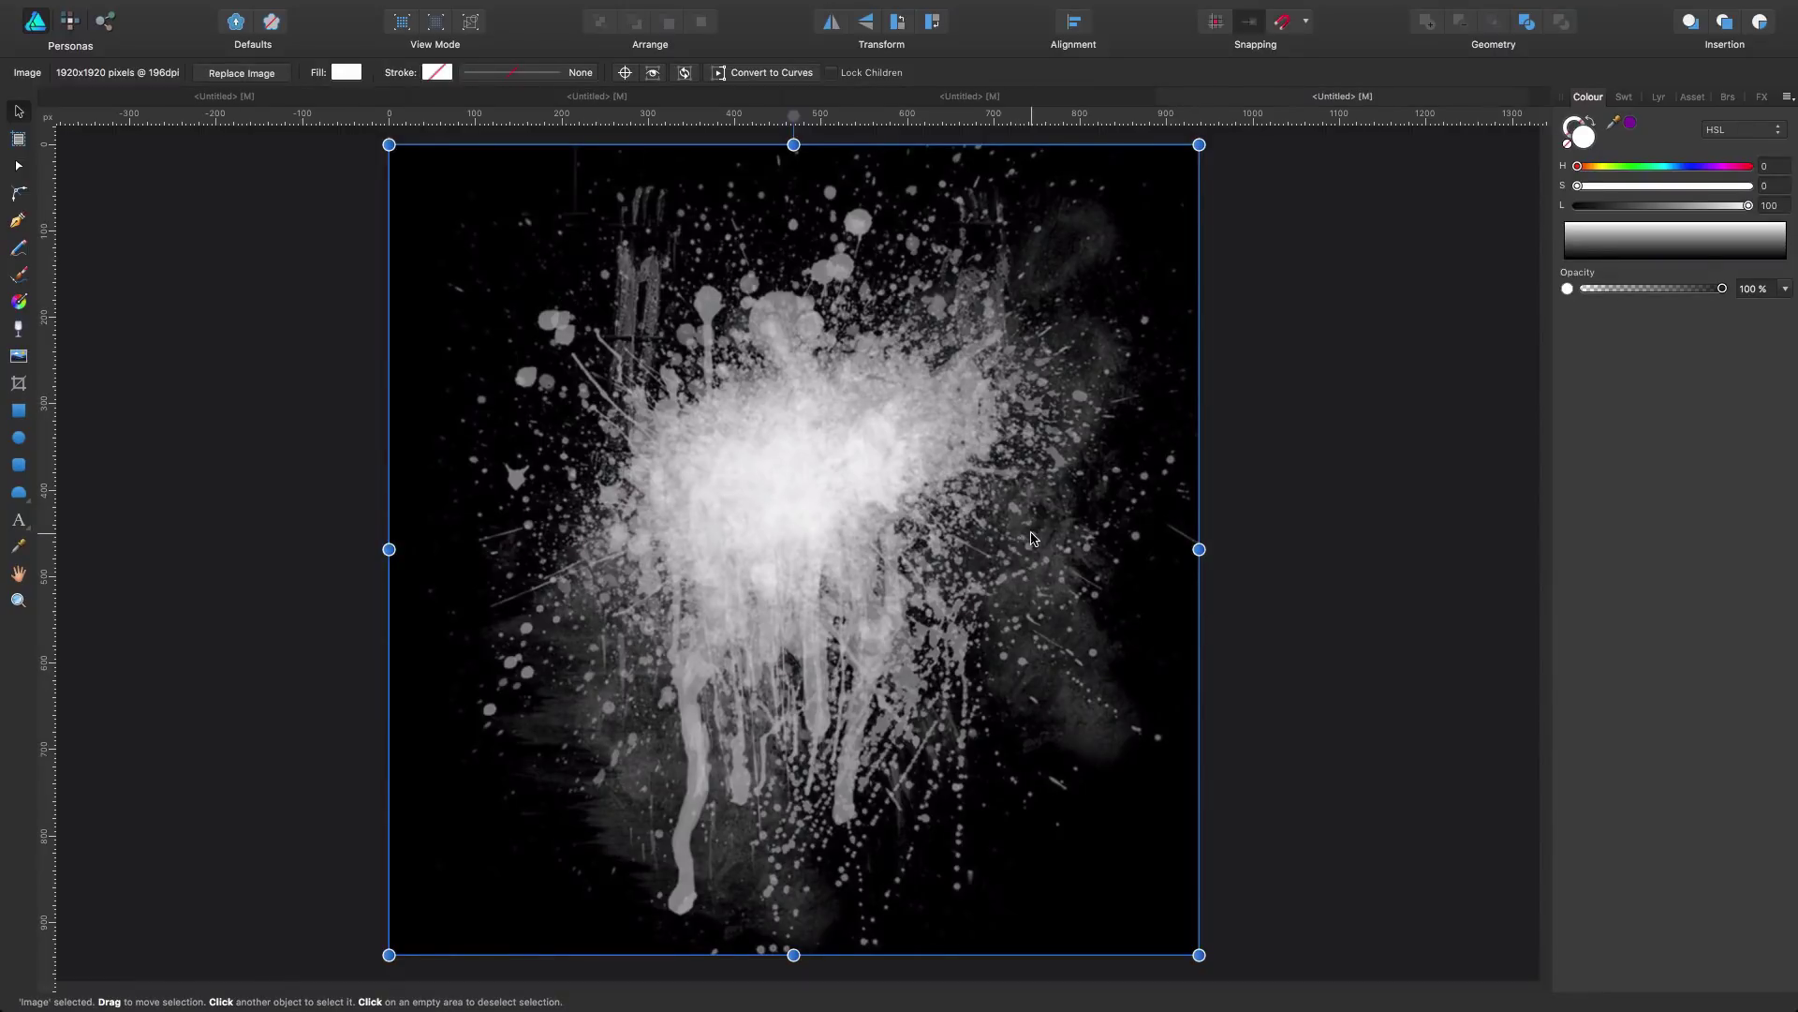
# Step: Add a Brightness / Contrast adjustment left at 0%, then switch the selected splatter to Pixel persona
pyautogui.moveTo(417, 8)
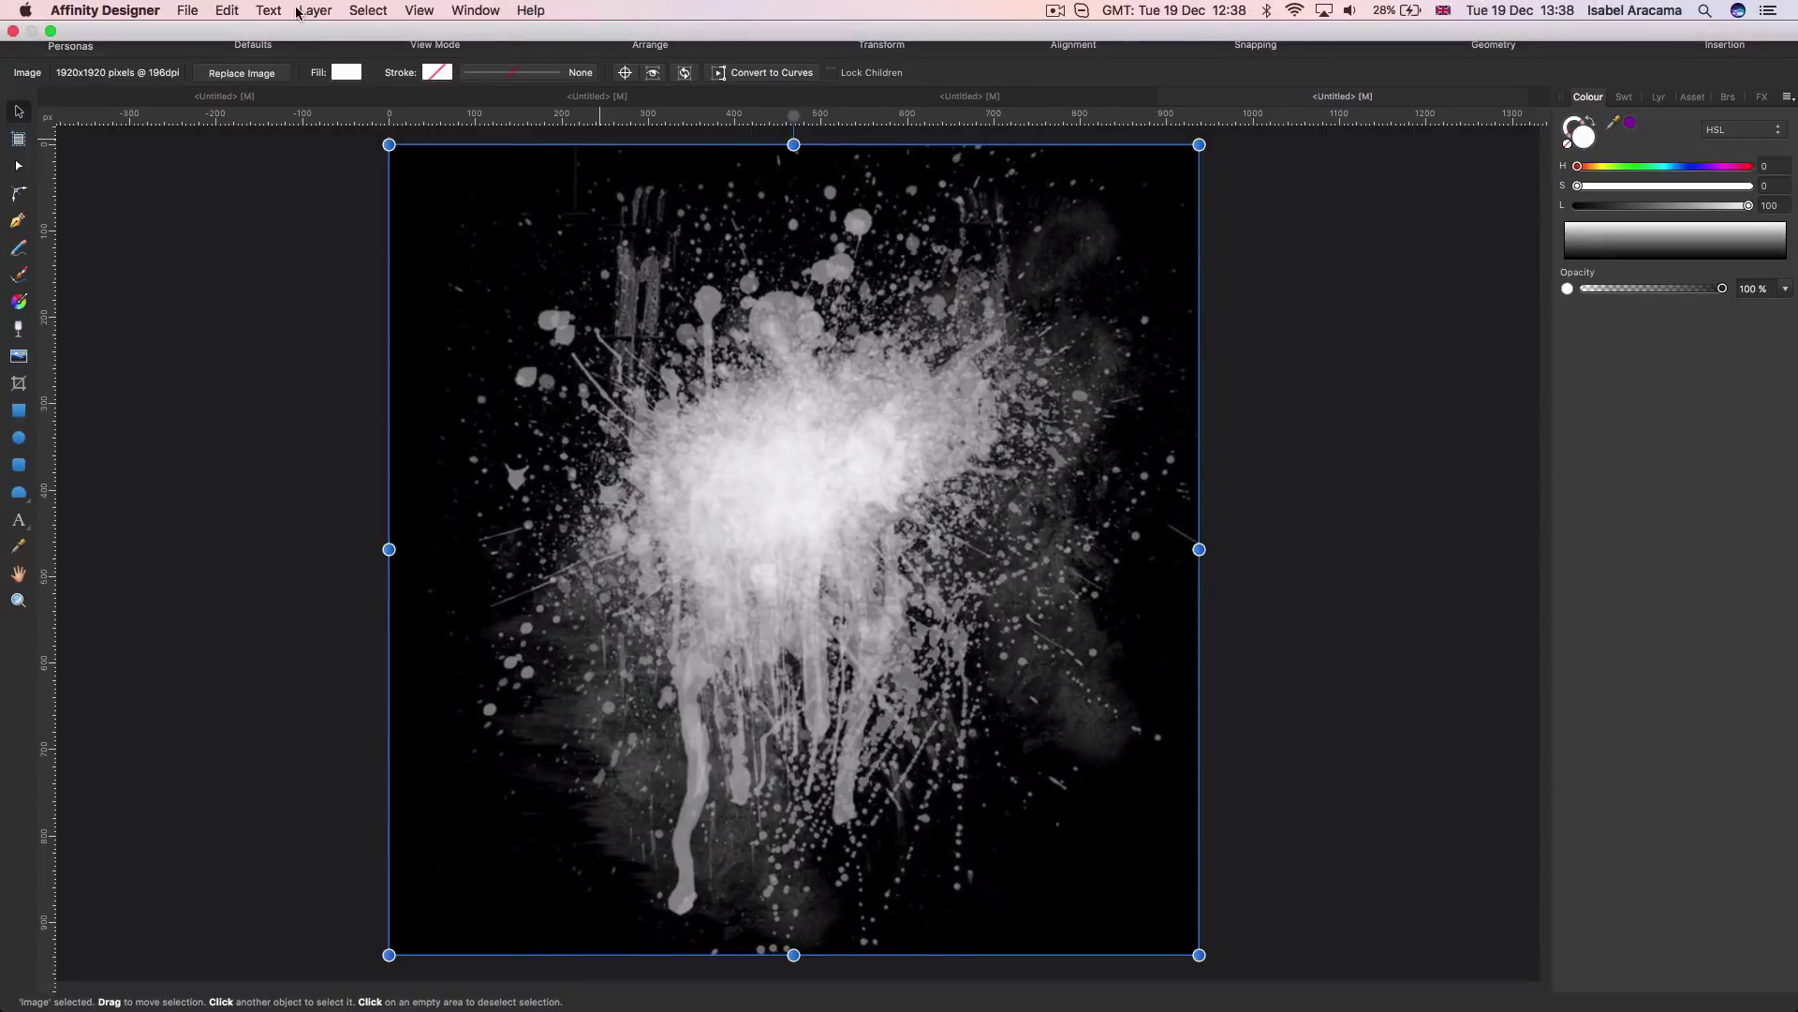
pyautogui.click(315, 10)
pyautogui.moveTo(336, 283)
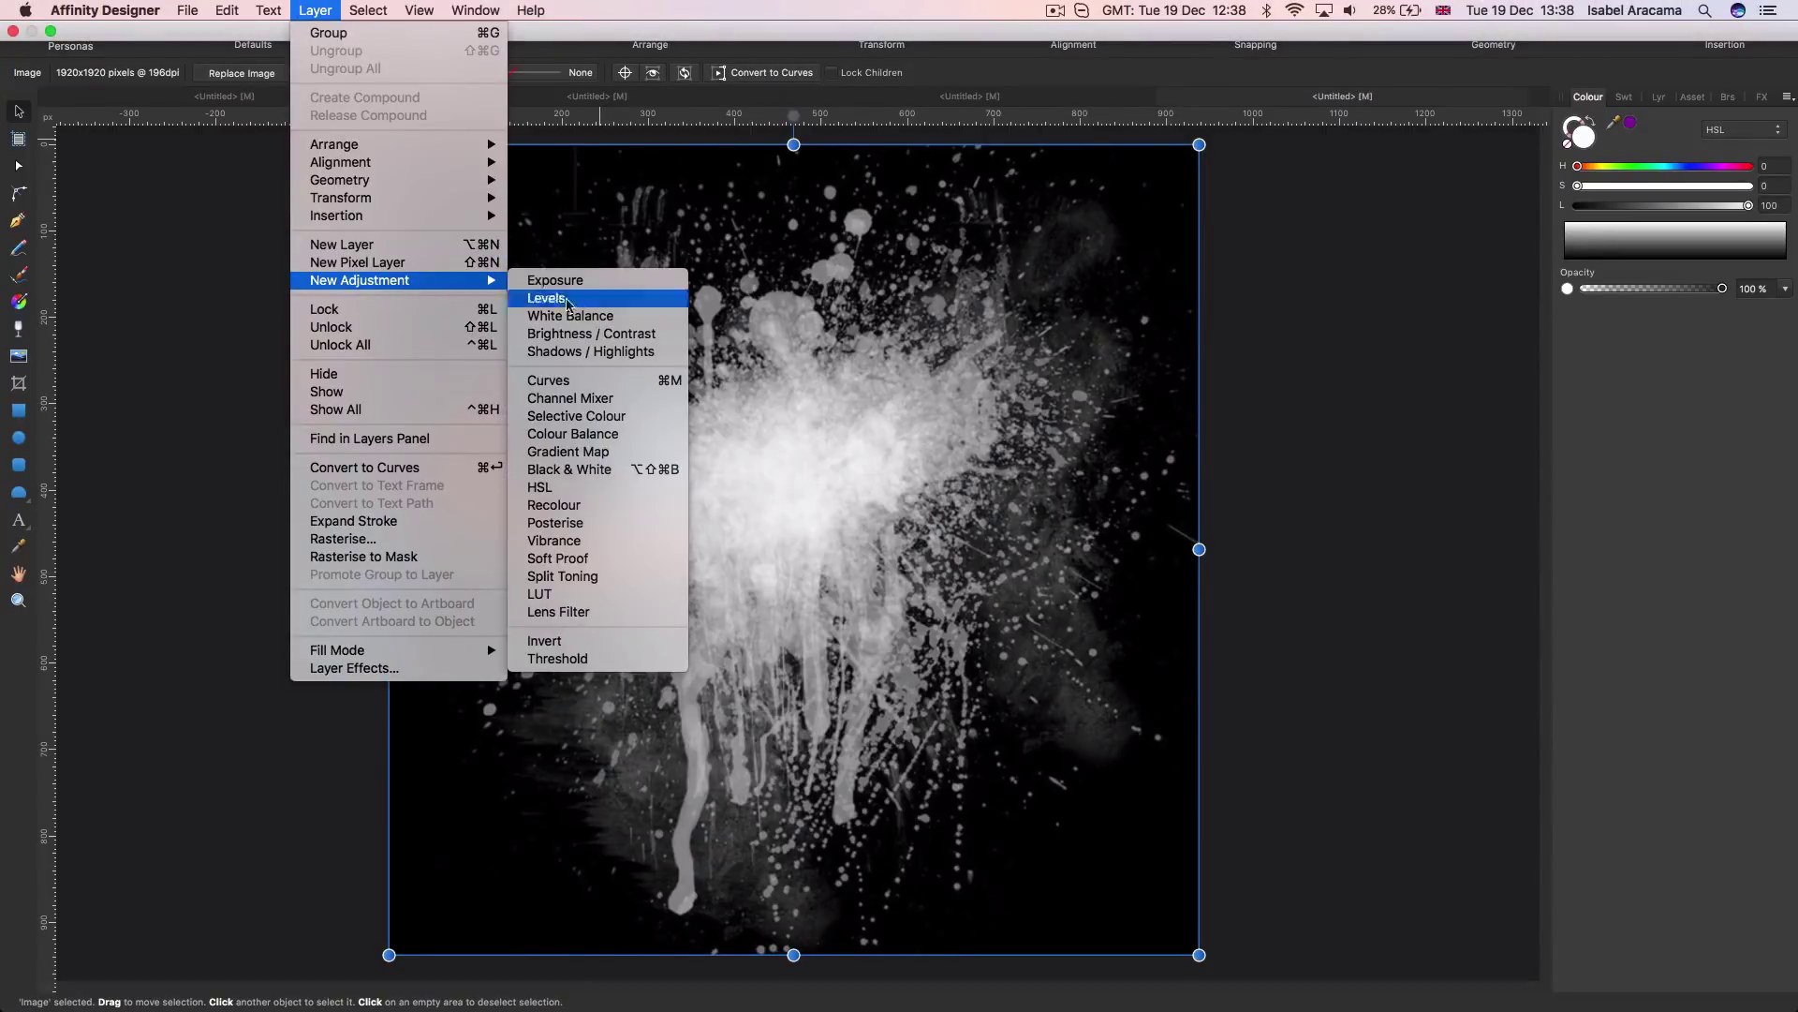
pyautogui.click(596, 334)
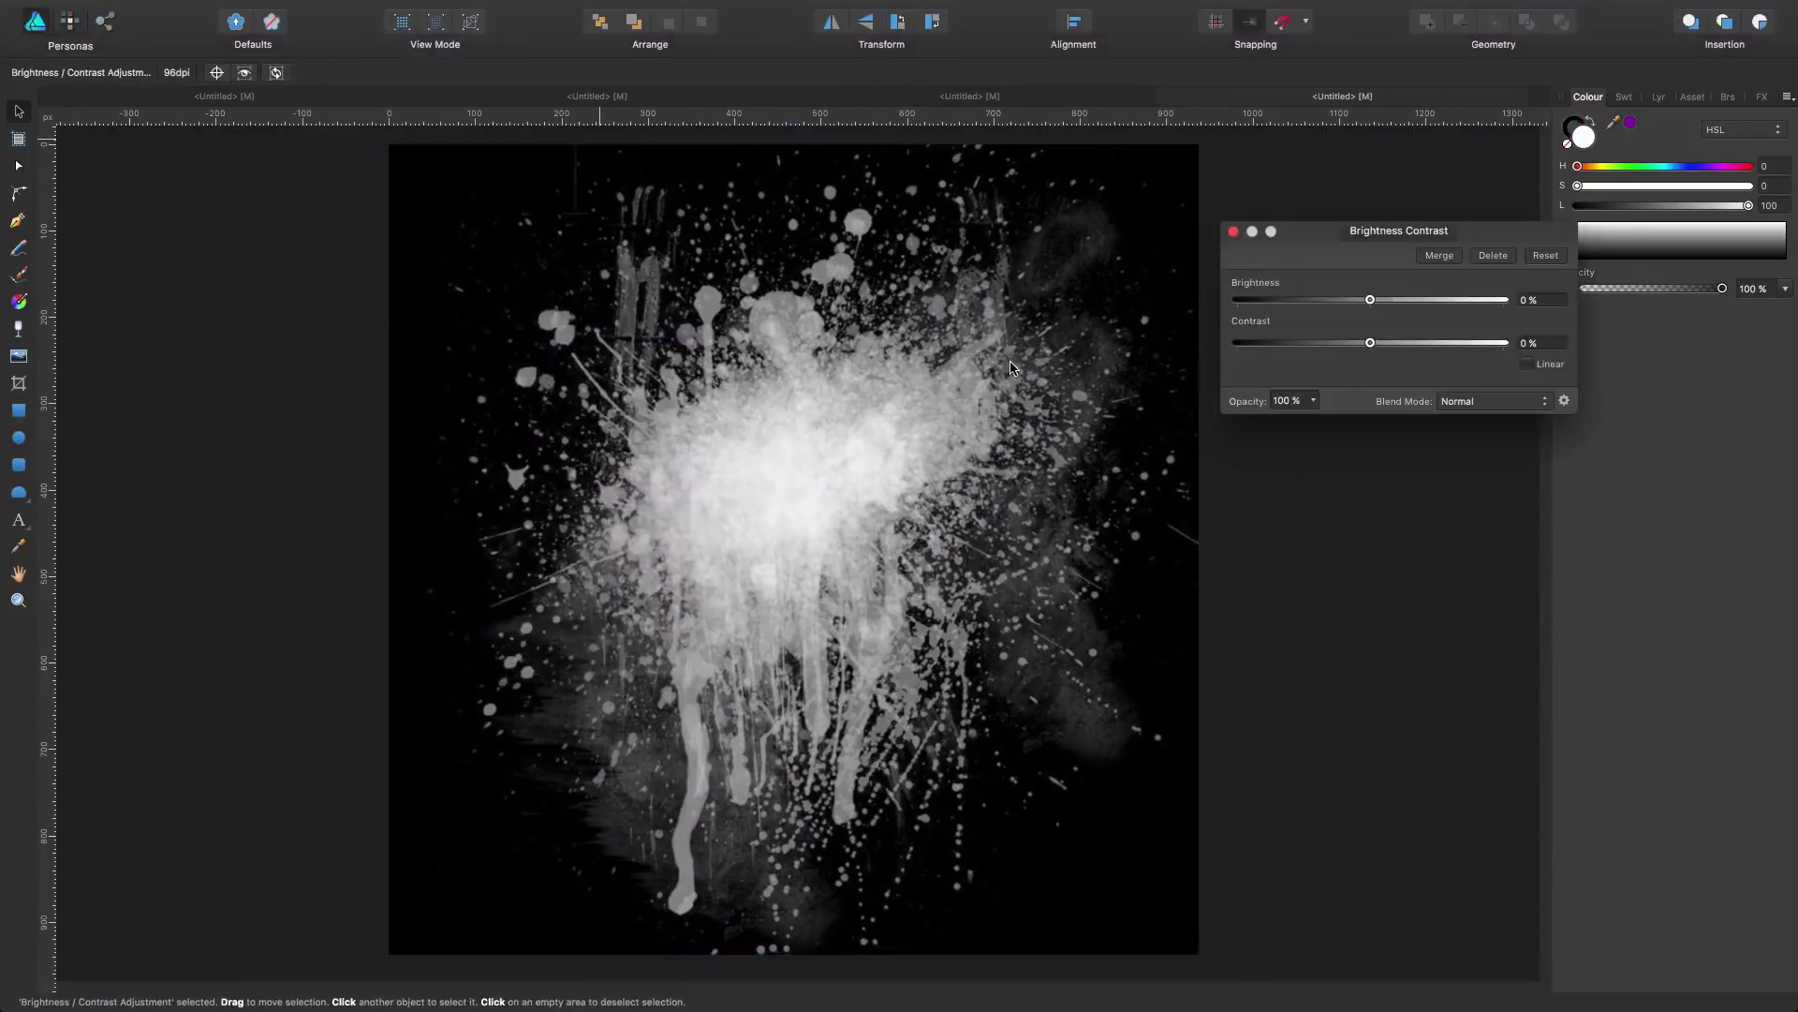
pyautogui.moveTo(1373, 346); pyautogui.dragTo(1385, 307)
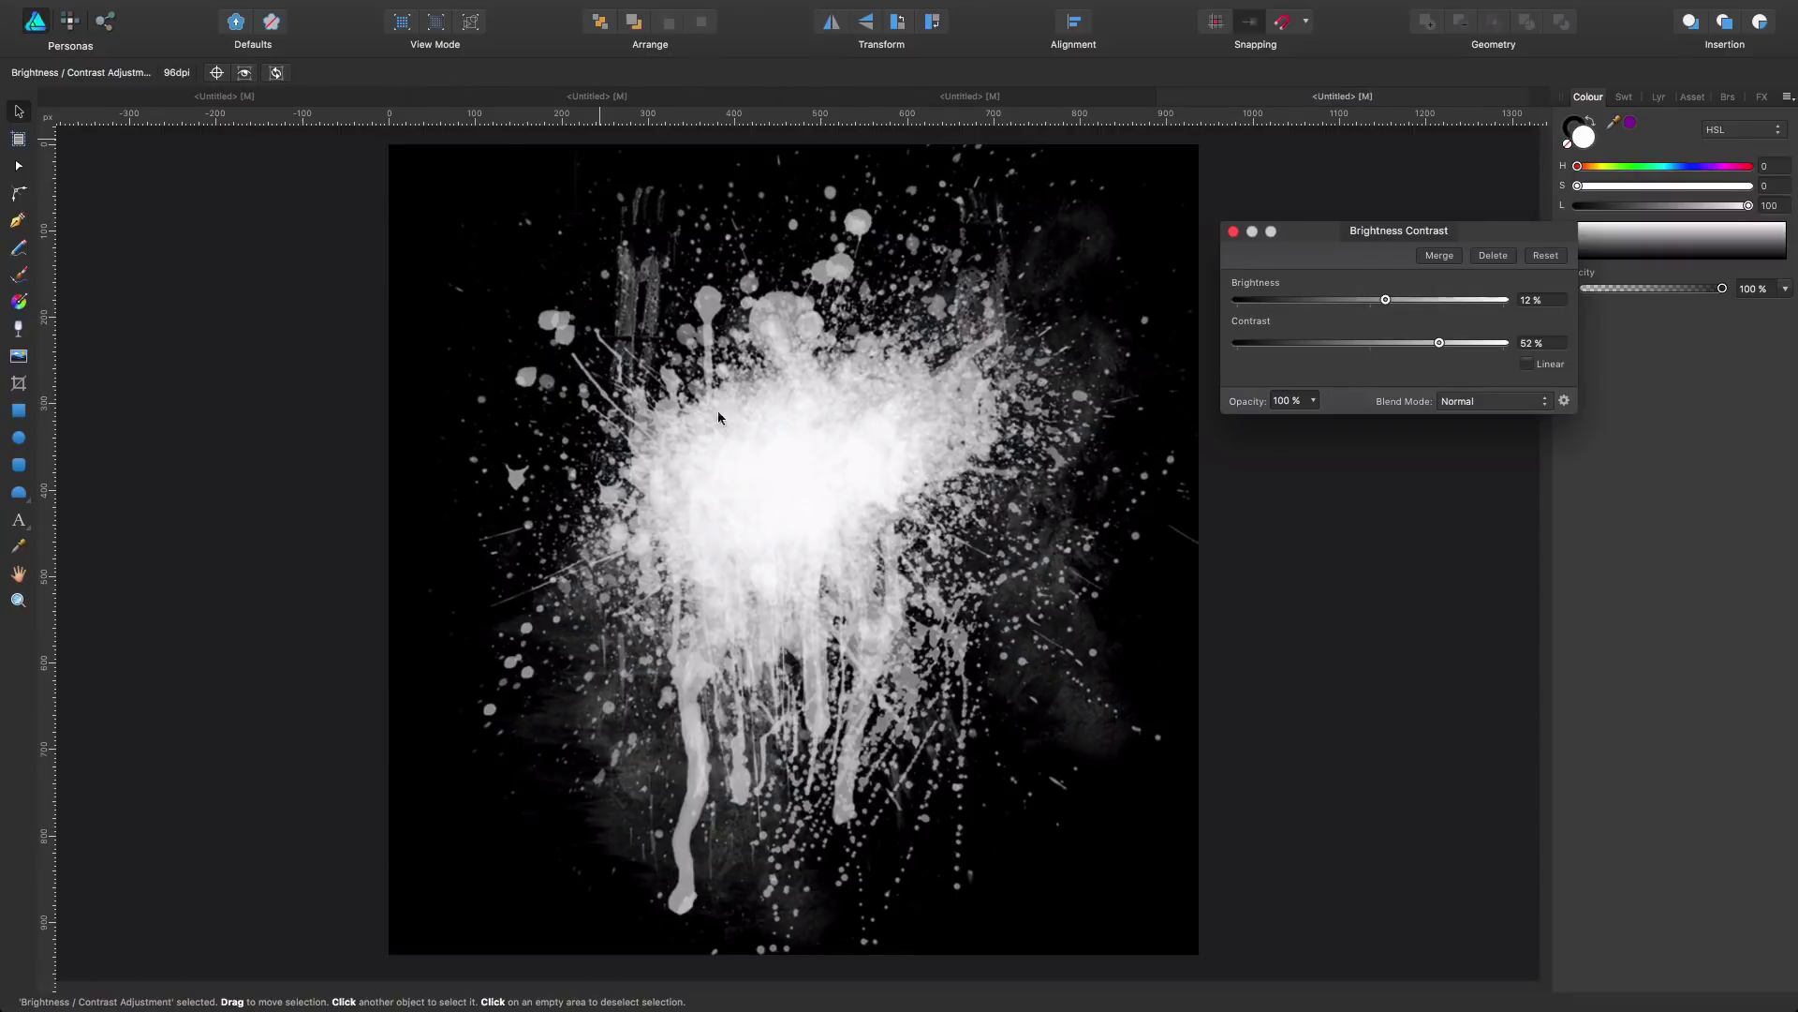
pyautogui.press('super+z')
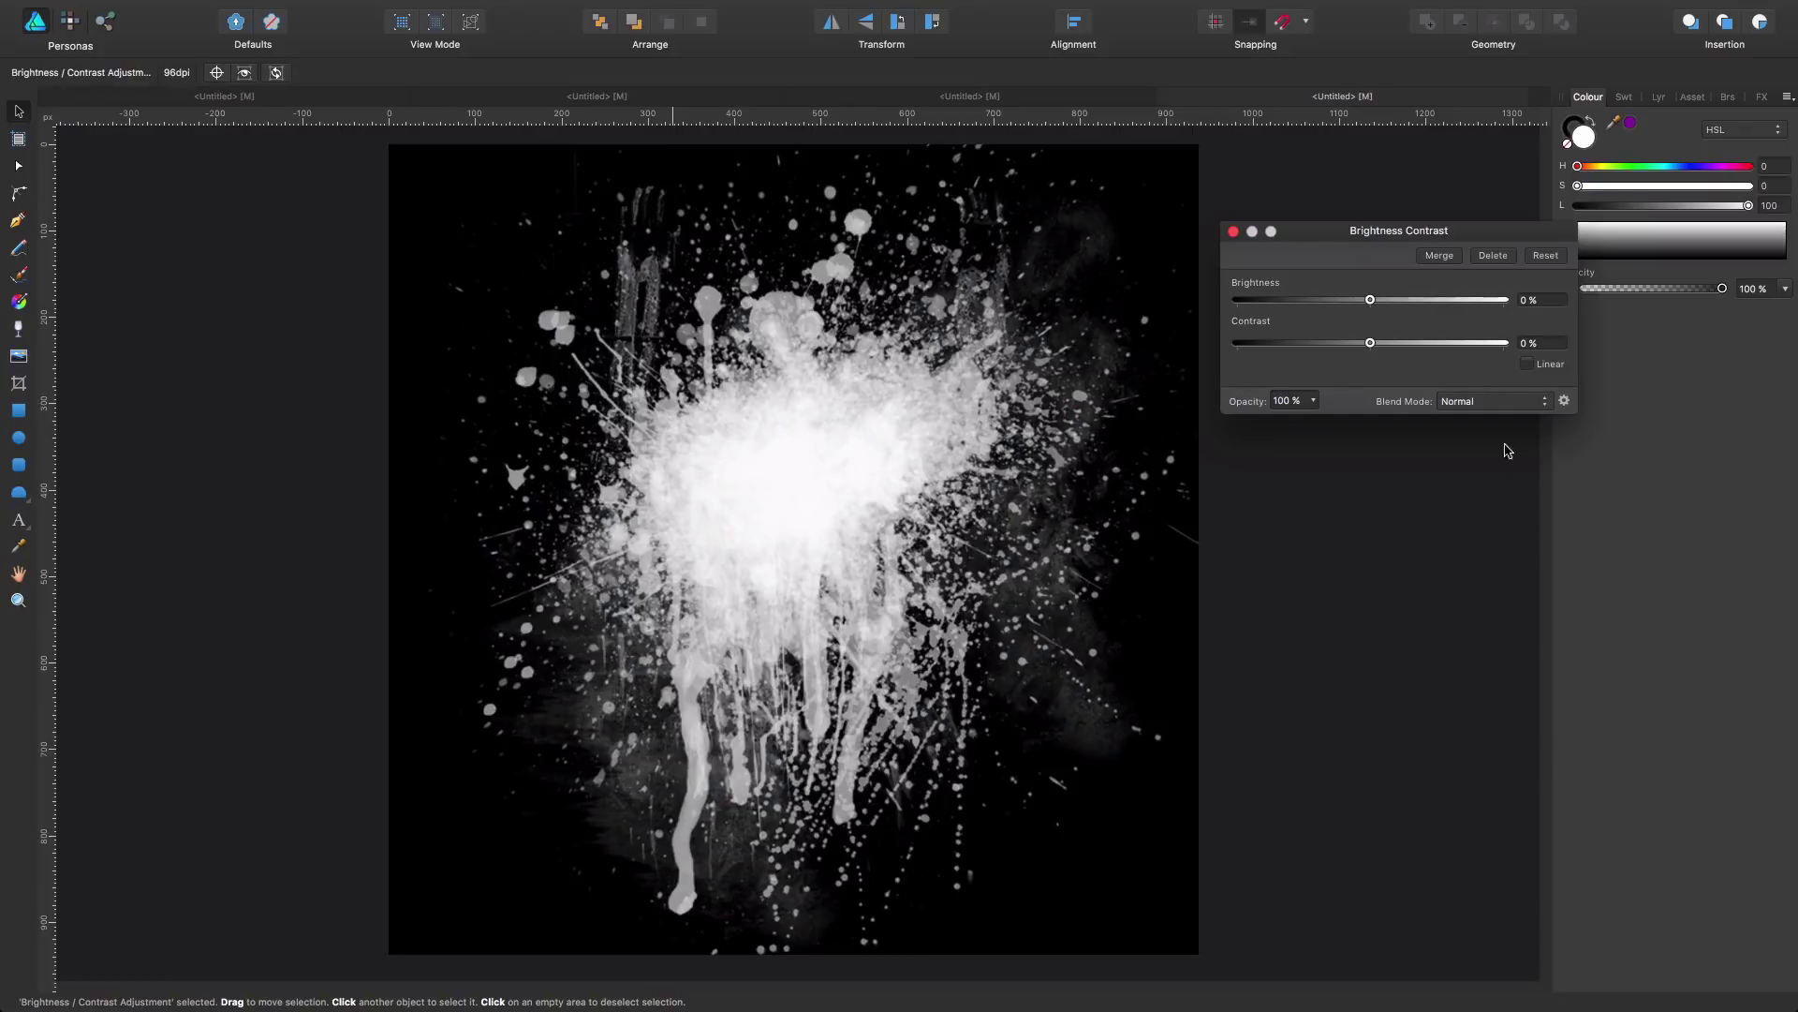
pyautogui.click(1234, 231)
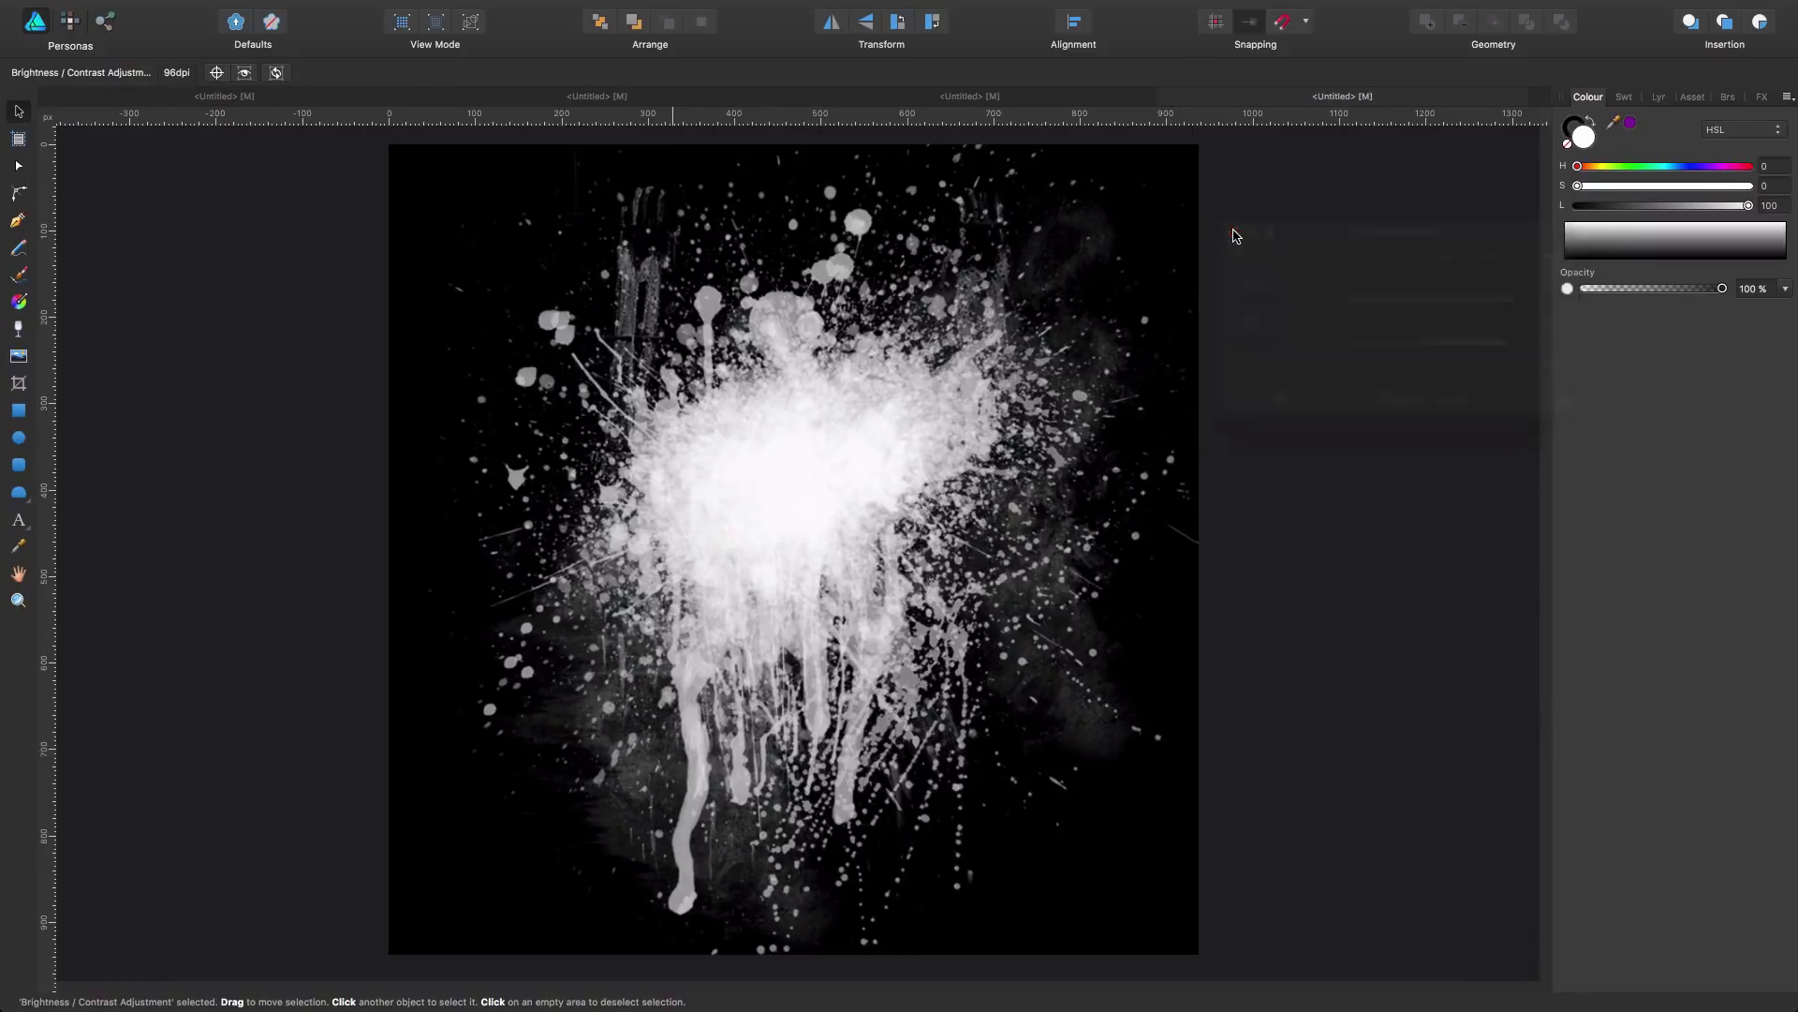
pyautogui.click(835, 412)
pyautogui.press('super+2')
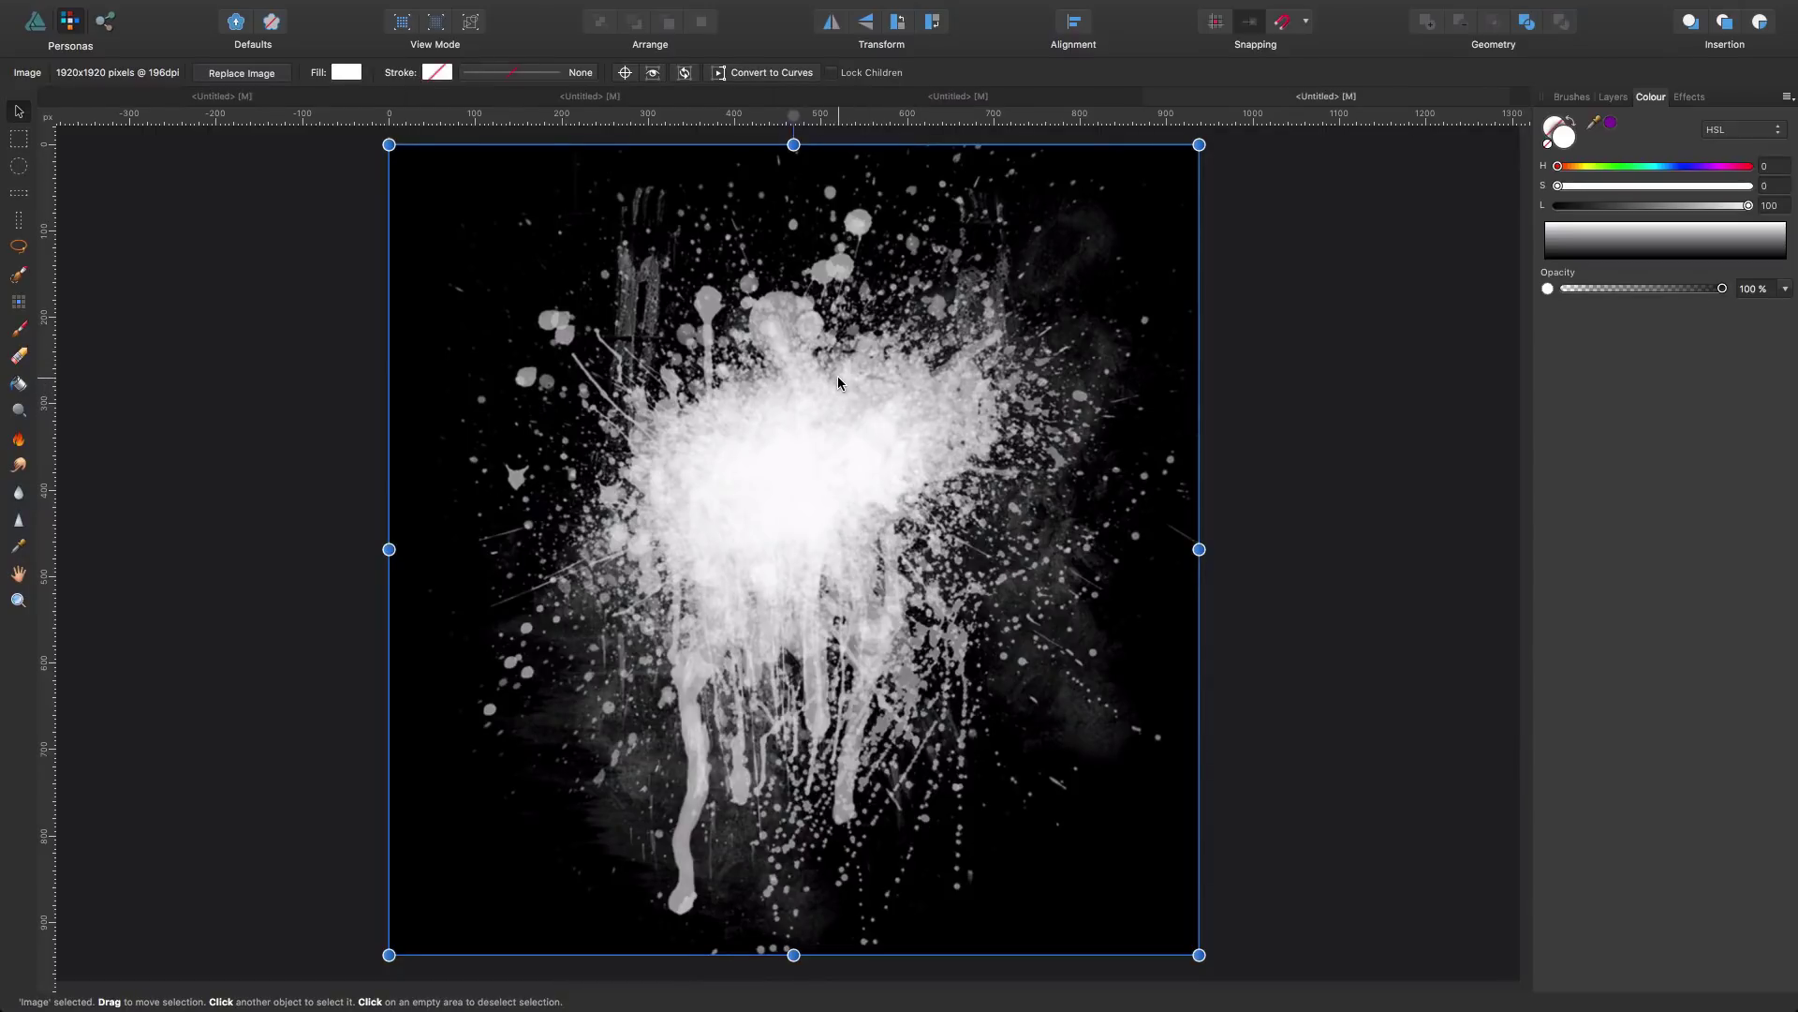
# Step: Rasterise the Image layer and its adjustments into one Pixel layer
pyautogui.click(1613, 97)
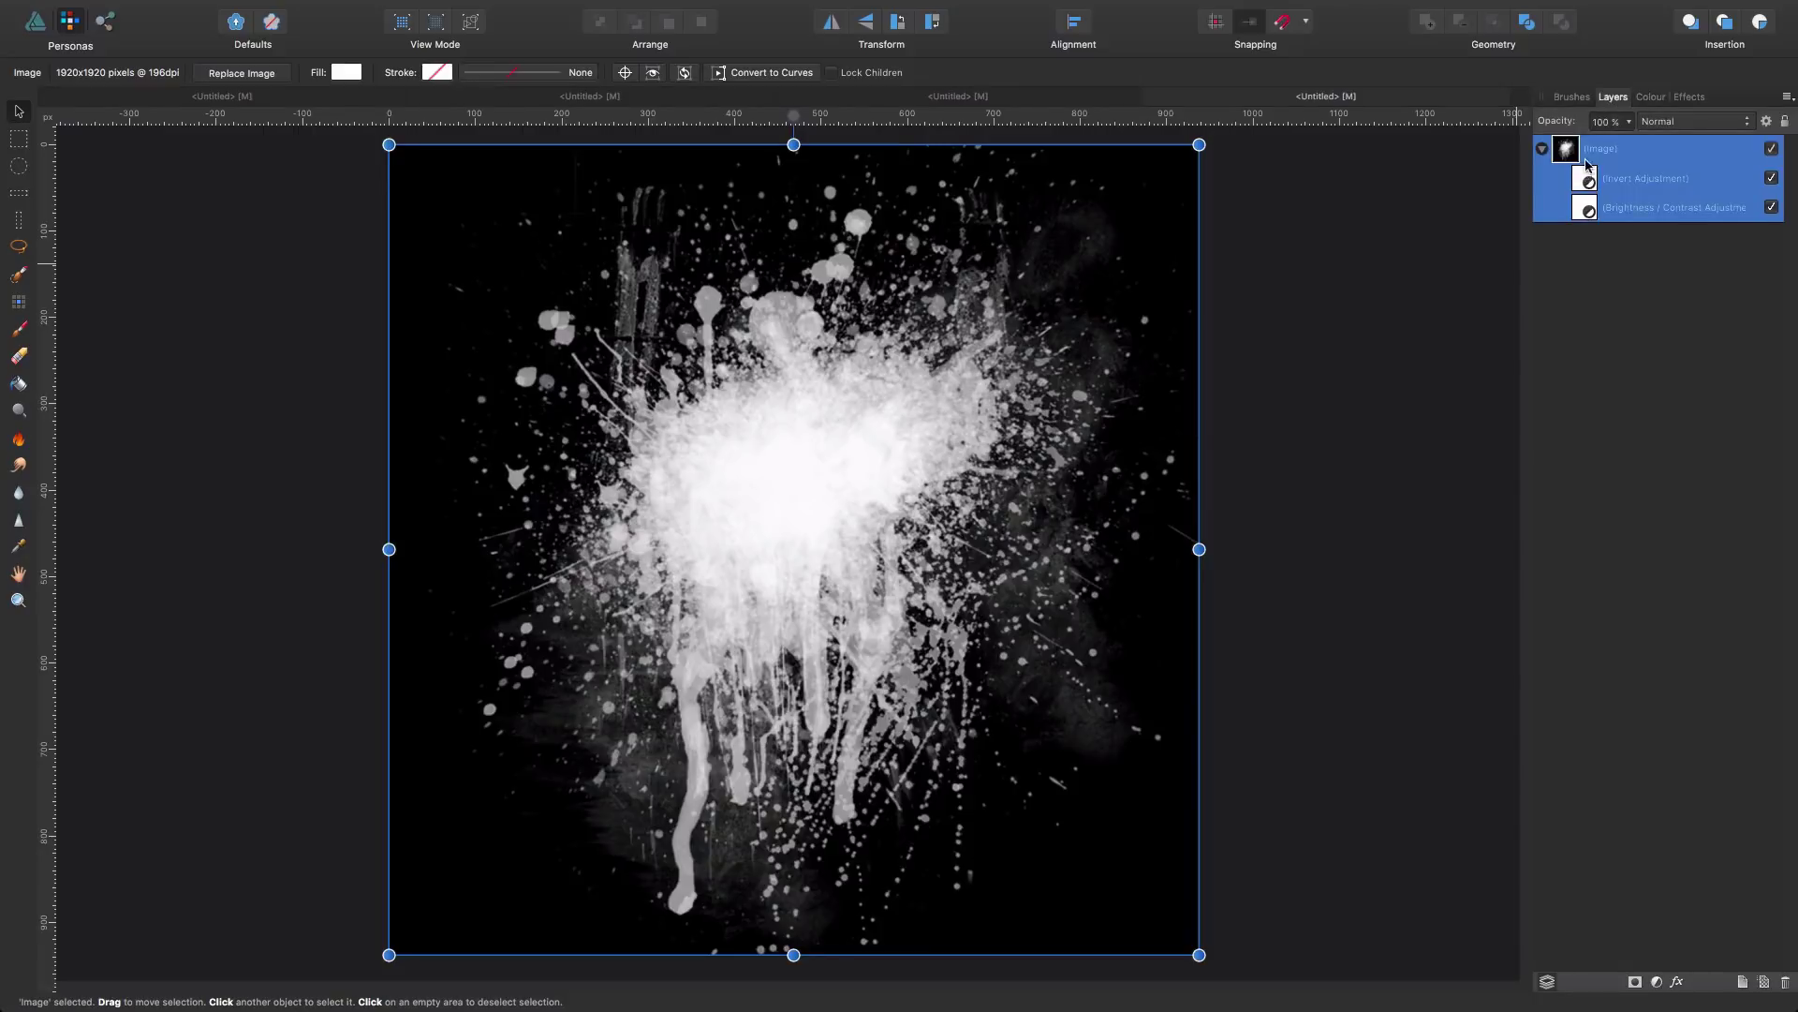
pyautogui.rightClick(1623, 160)
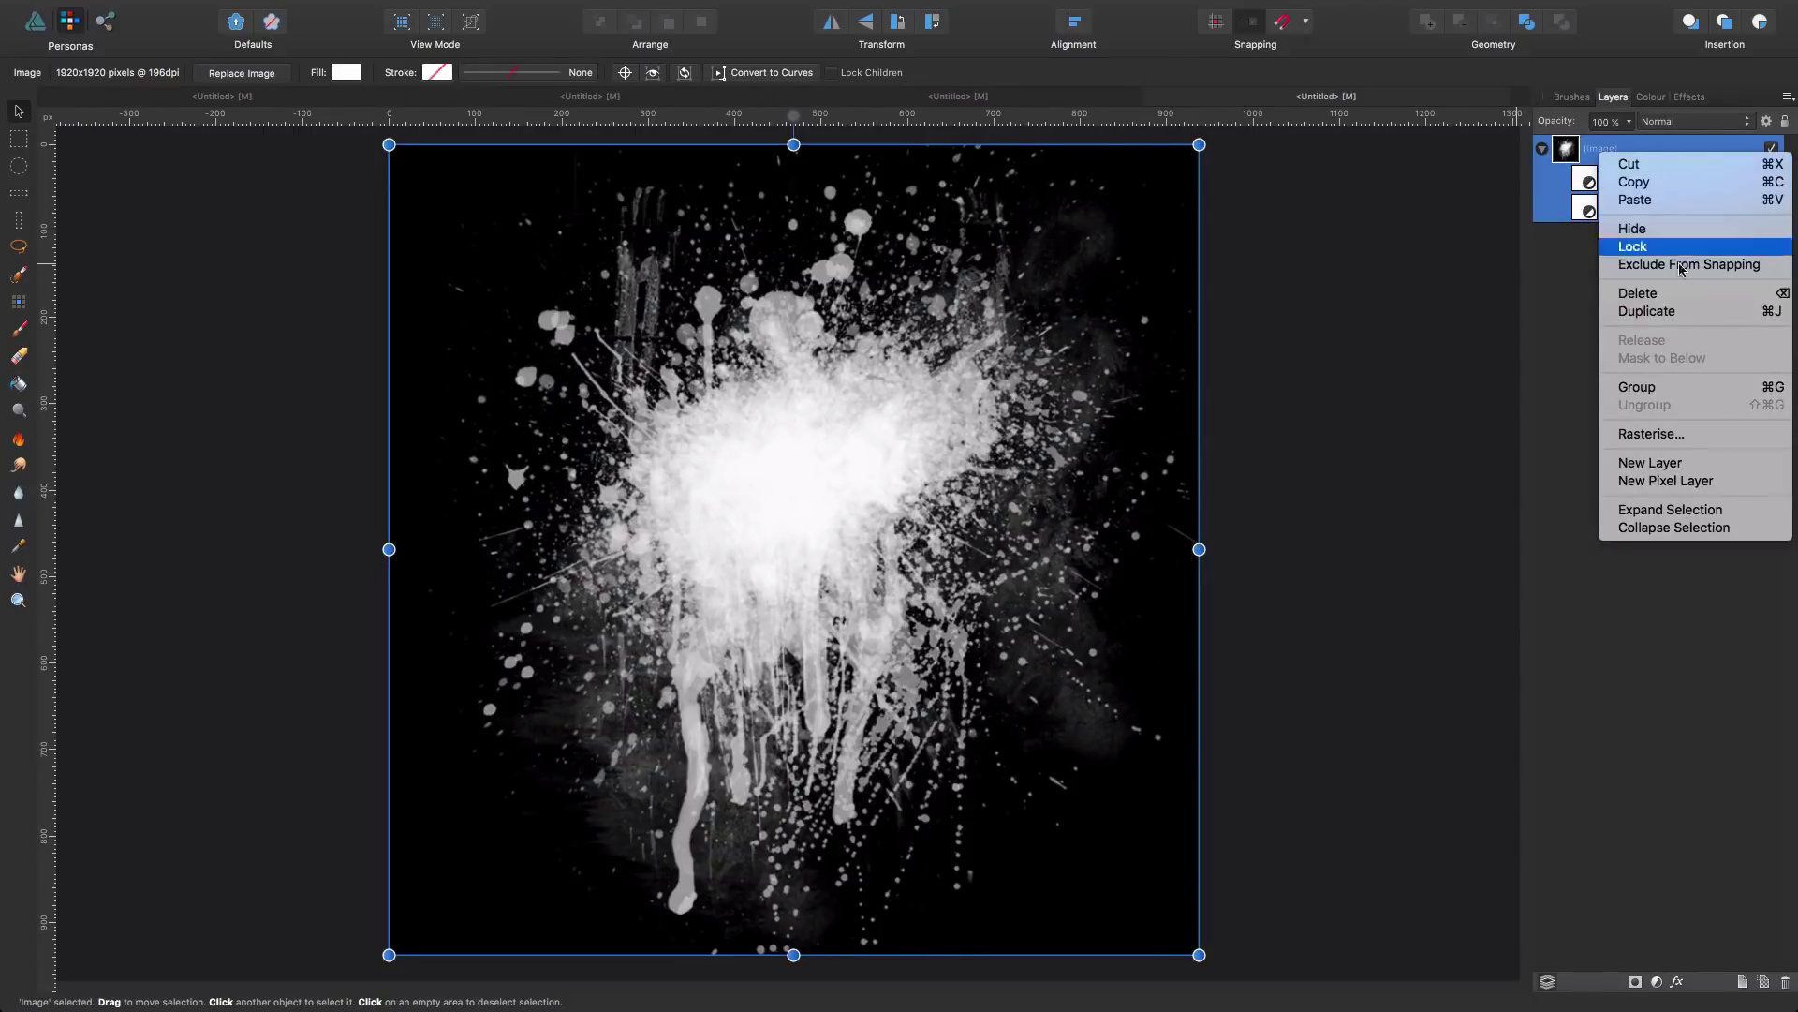
pyautogui.click(1653, 437)
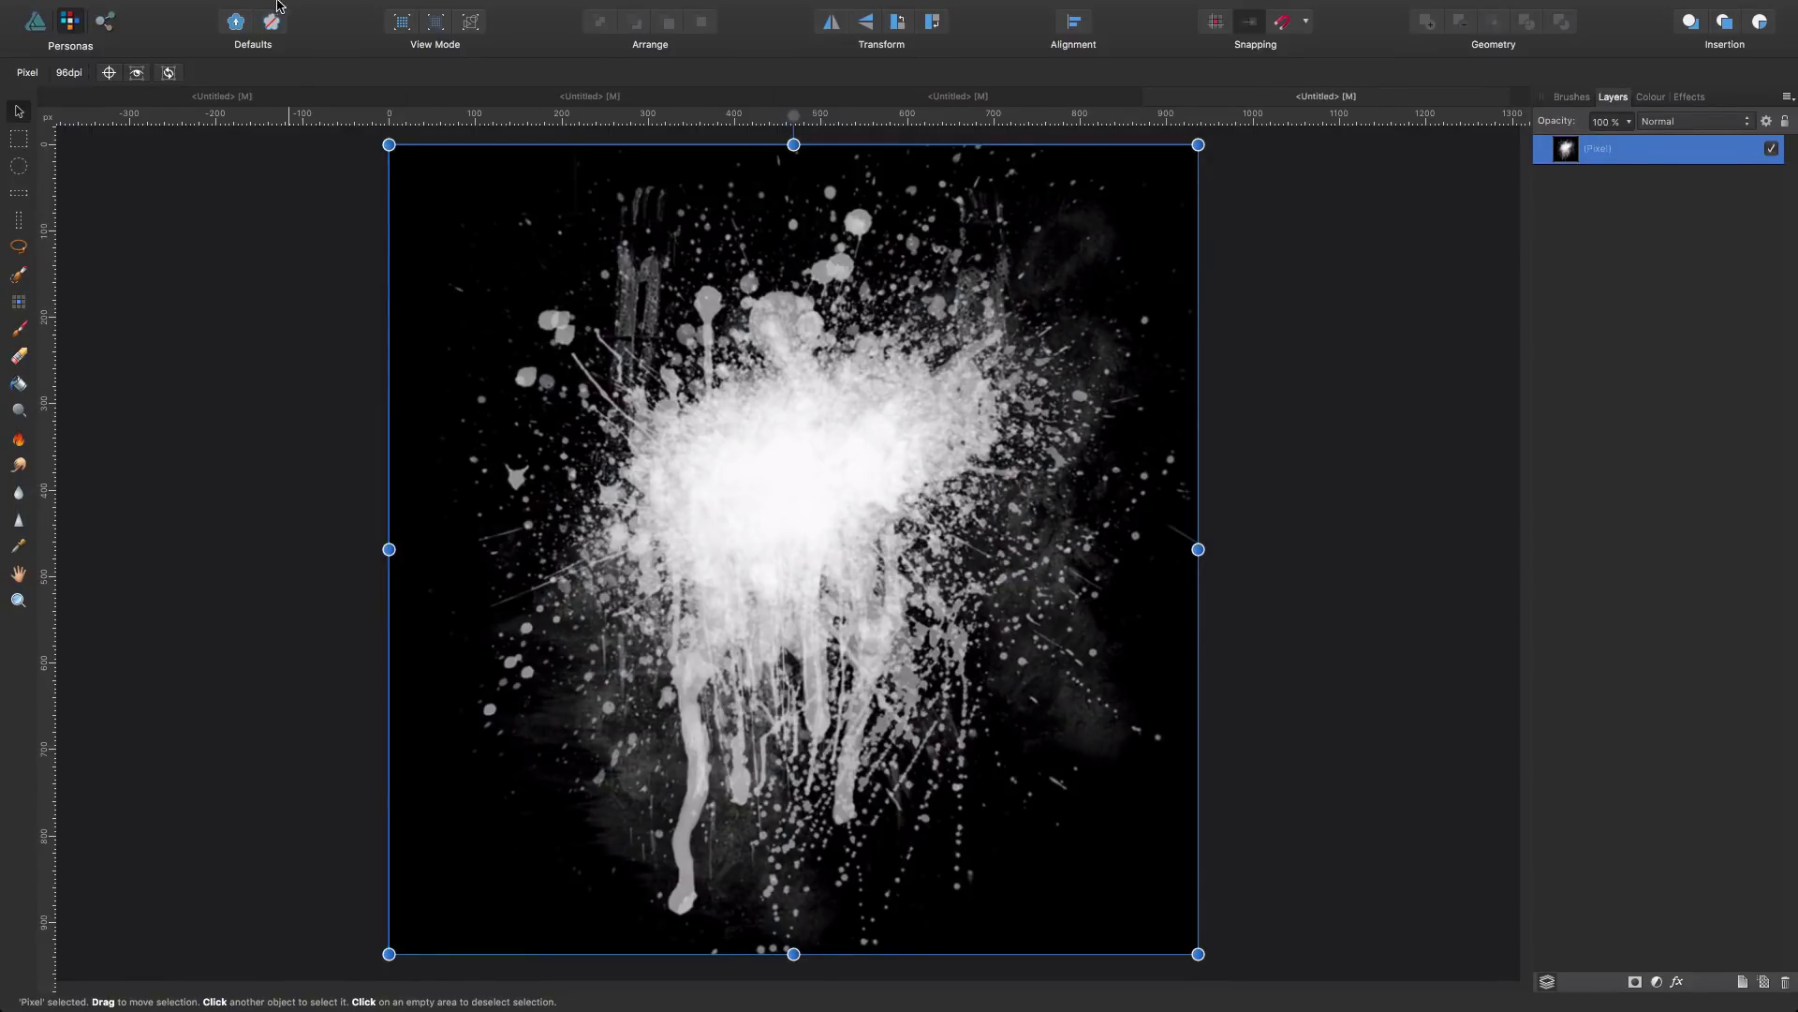
# Step: Select the black background with Select Sampled Colour at about 16% tolerance and apply it
pyautogui.click(327, 10)
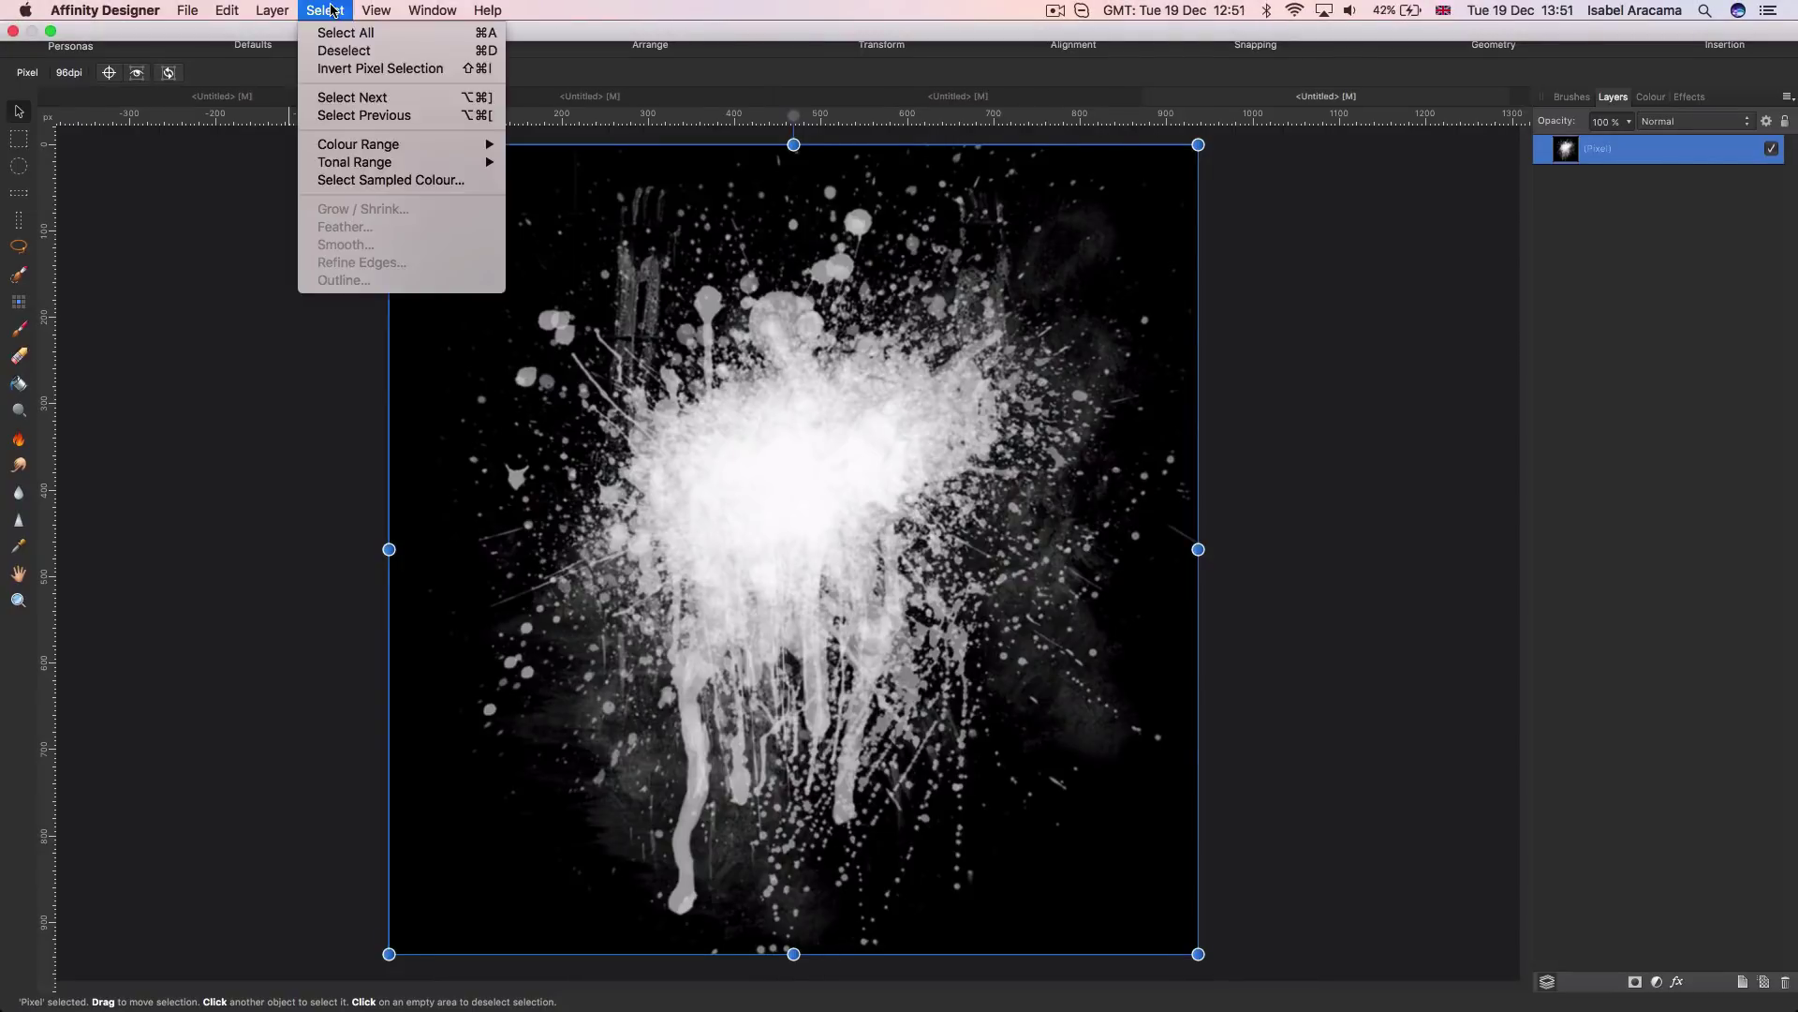
pyautogui.click(405, 183)
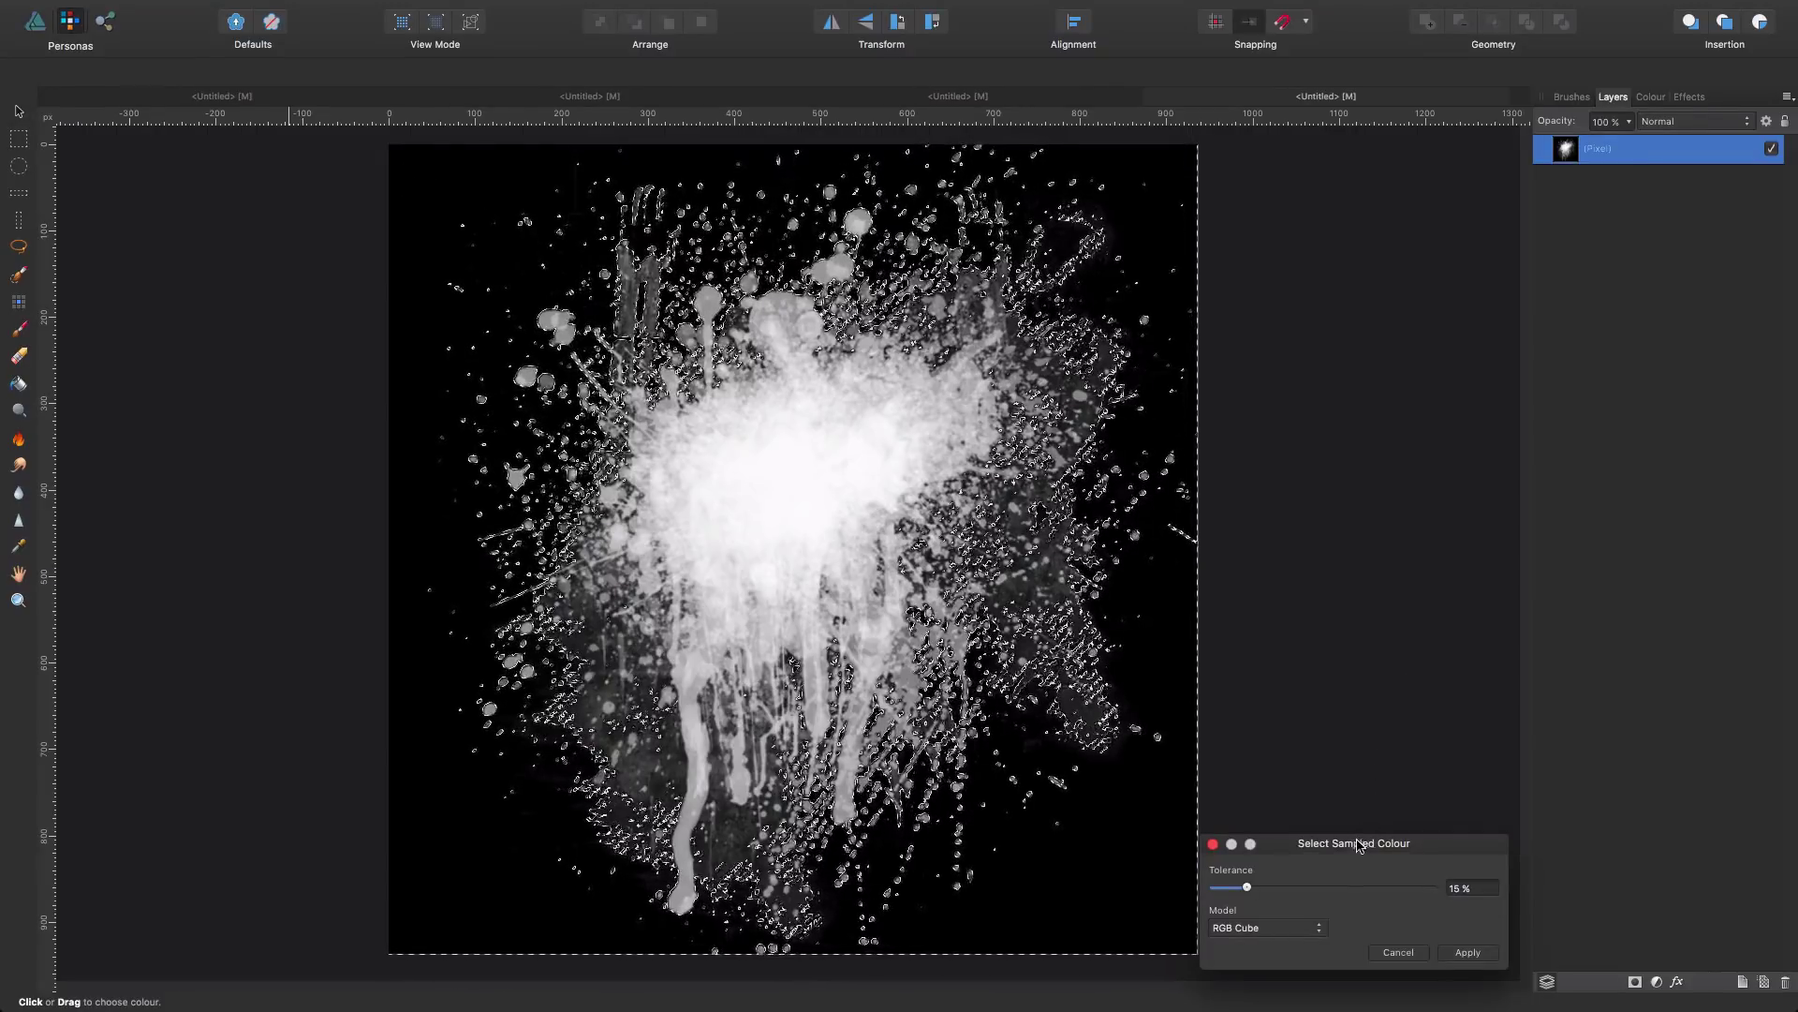
pyautogui.moveTo(1358, 853); pyautogui.dragTo(1387, 316)
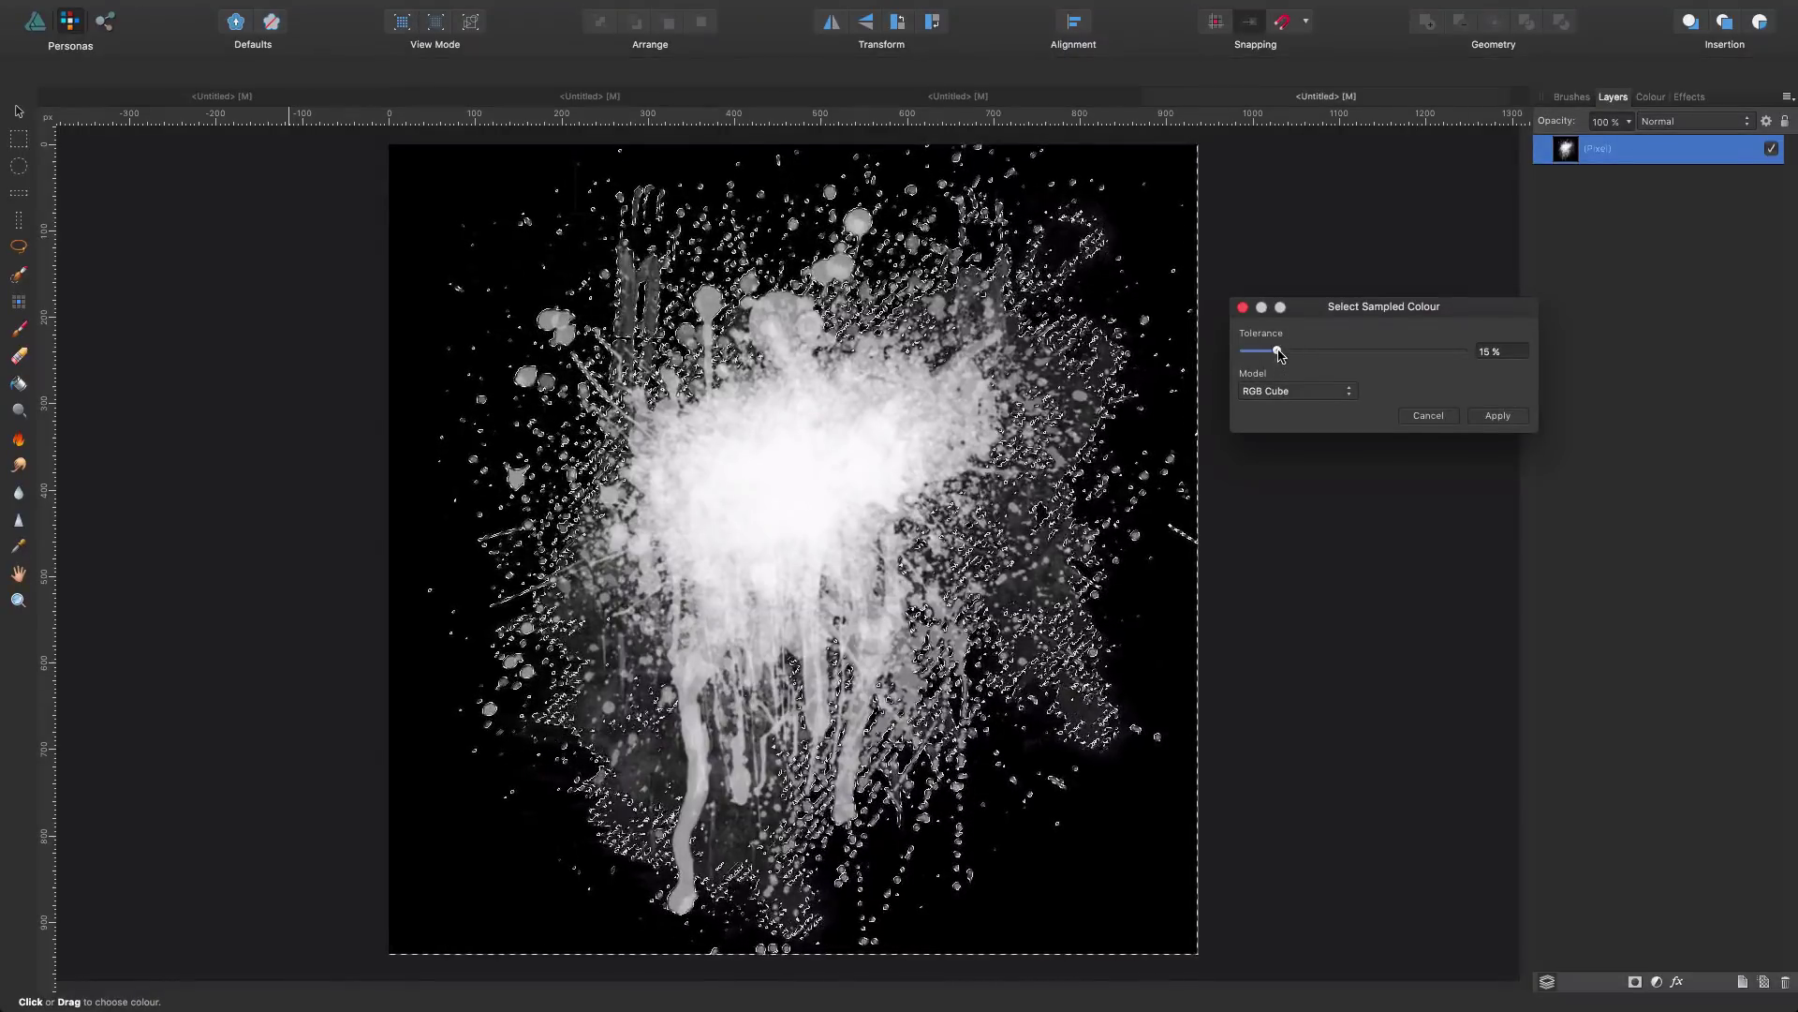
pyautogui.moveTo(1280, 354)
pyautogui.mouseDown()
pyautogui.moveTo(1405, 354)
pyautogui.moveTo(1266, 354)
pyautogui.moveTo(1306, 351)
pyautogui.moveTo(1266, 355)
pyautogui.moveTo(1290, 352)
pyautogui.mouseUp()
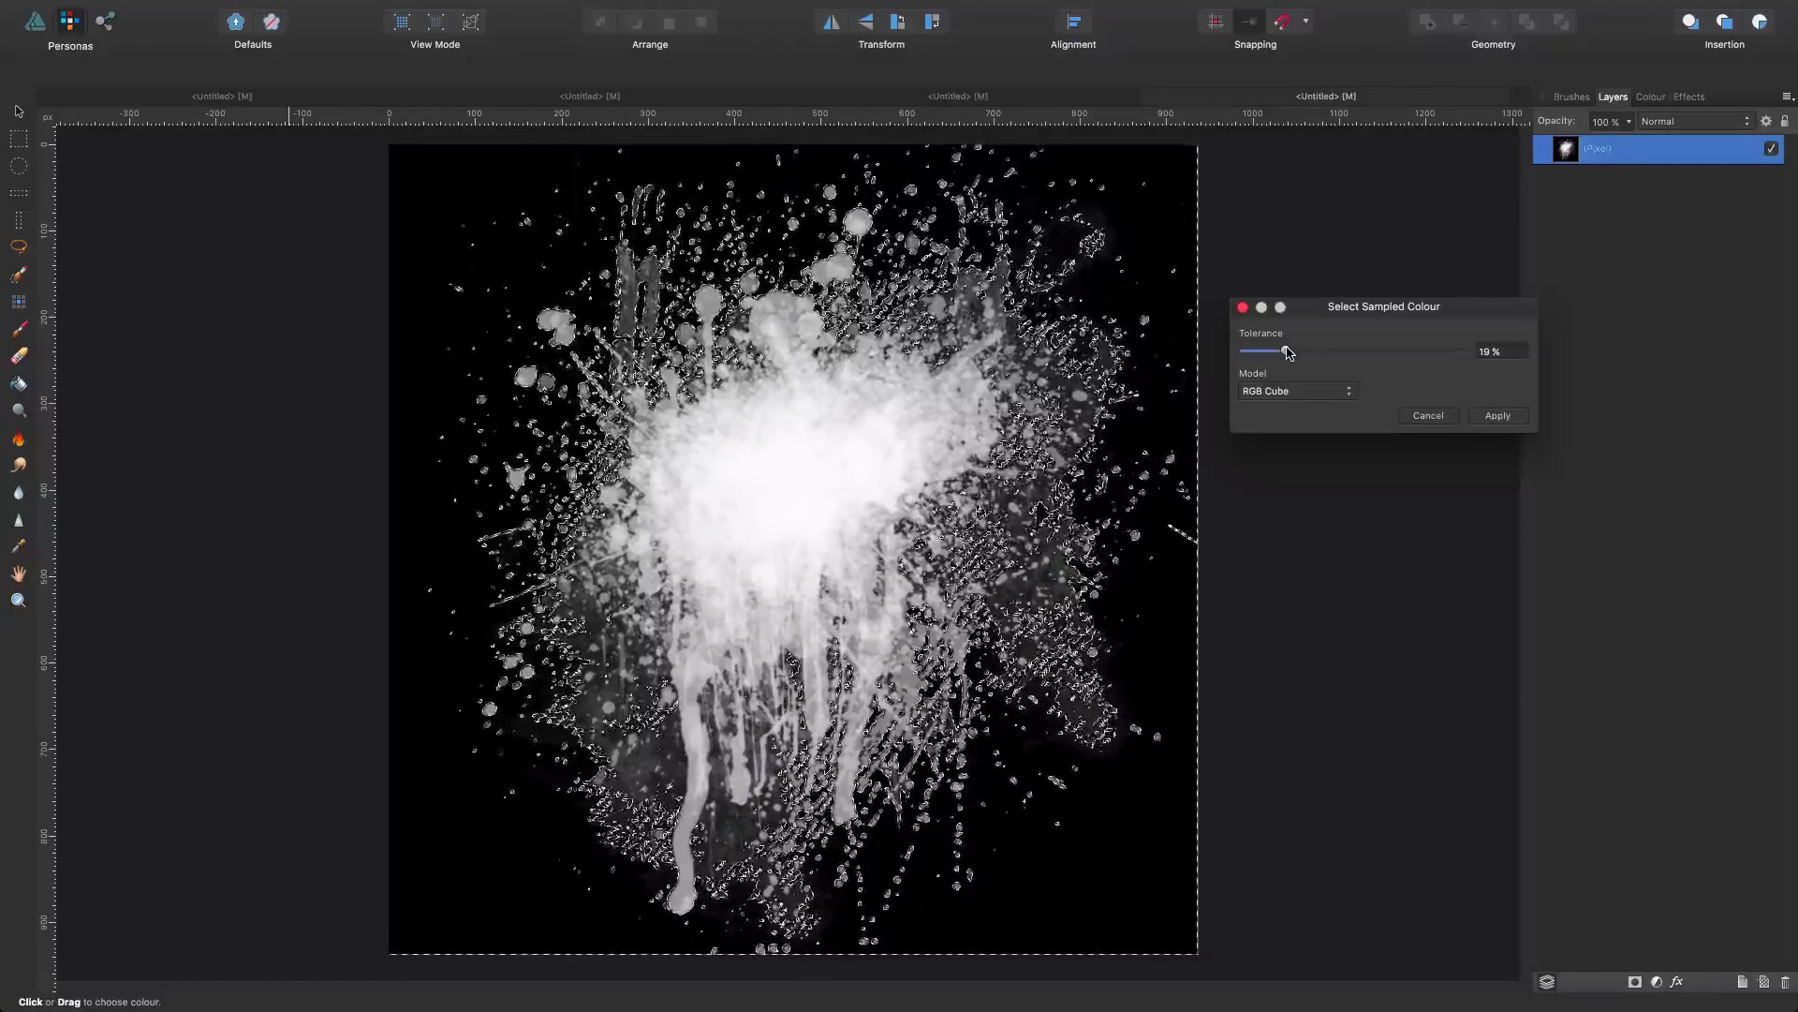
pyautogui.moveTo(1289, 353)
pyautogui.mouseDown()
pyautogui.moveTo(1257, 357)
pyautogui.moveTo(1283, 354)
pyautogui.mouseUp()
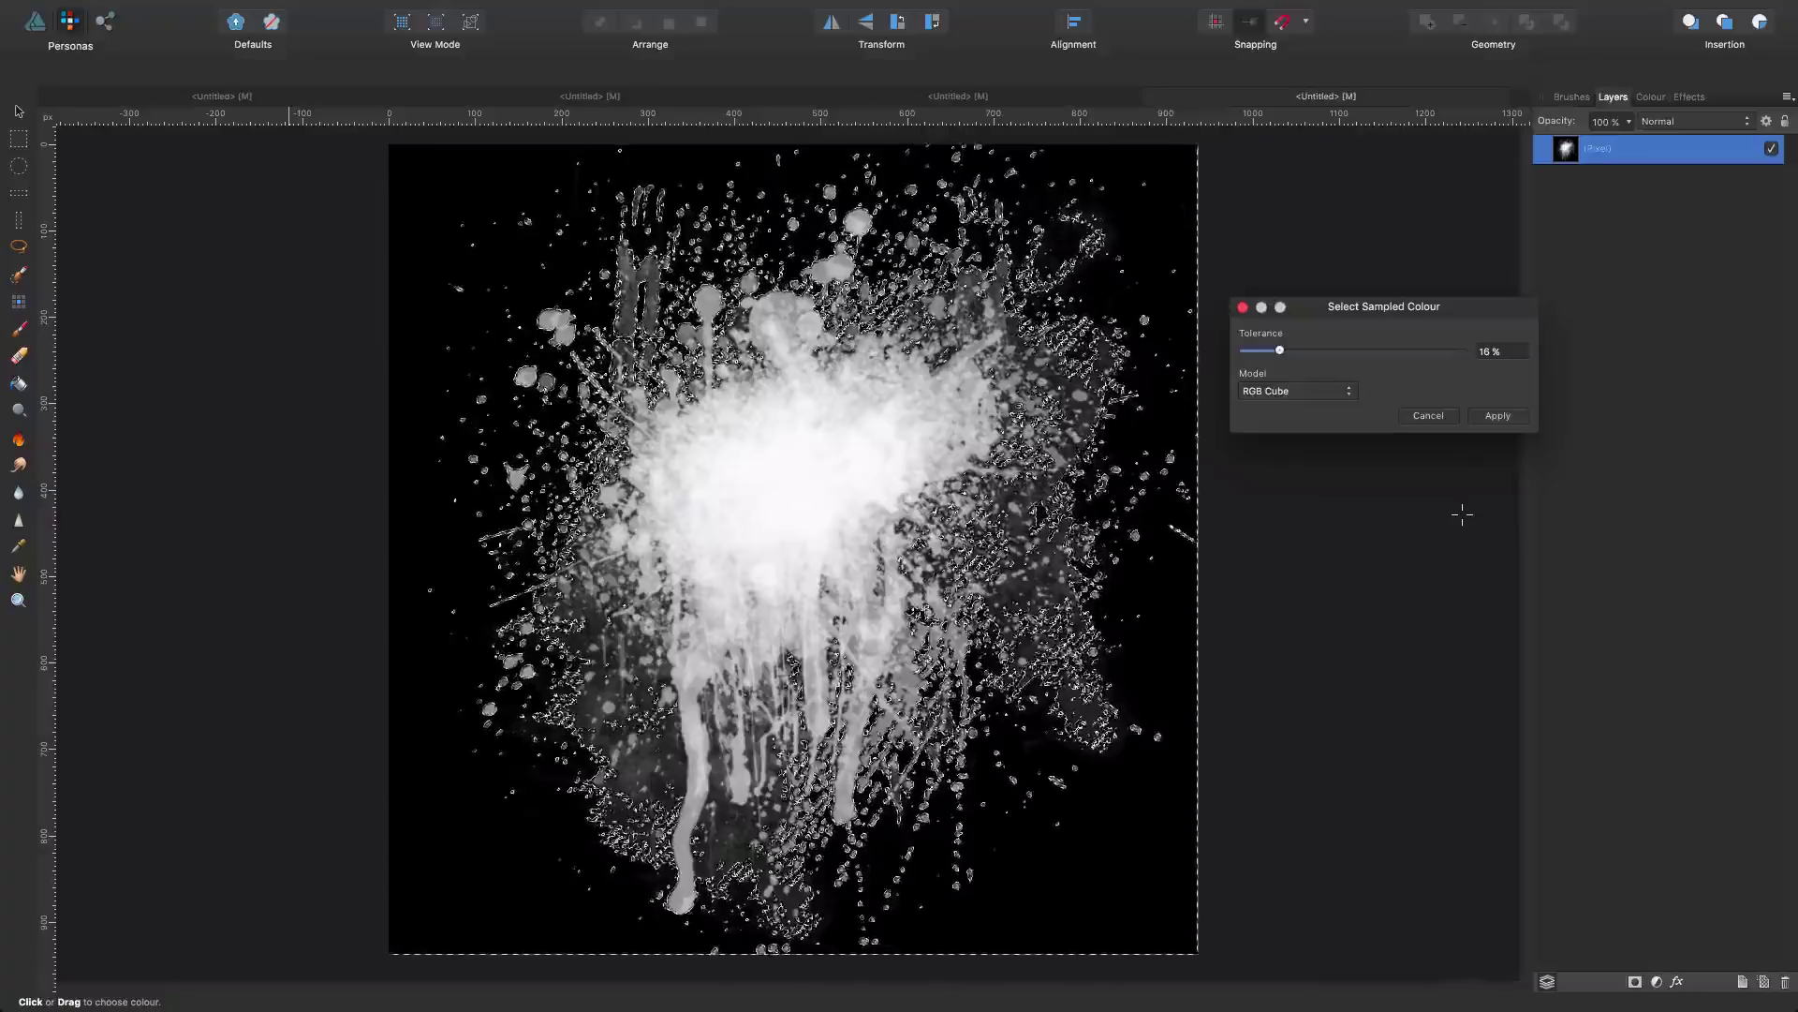
pyautogui.click(1498, 417)
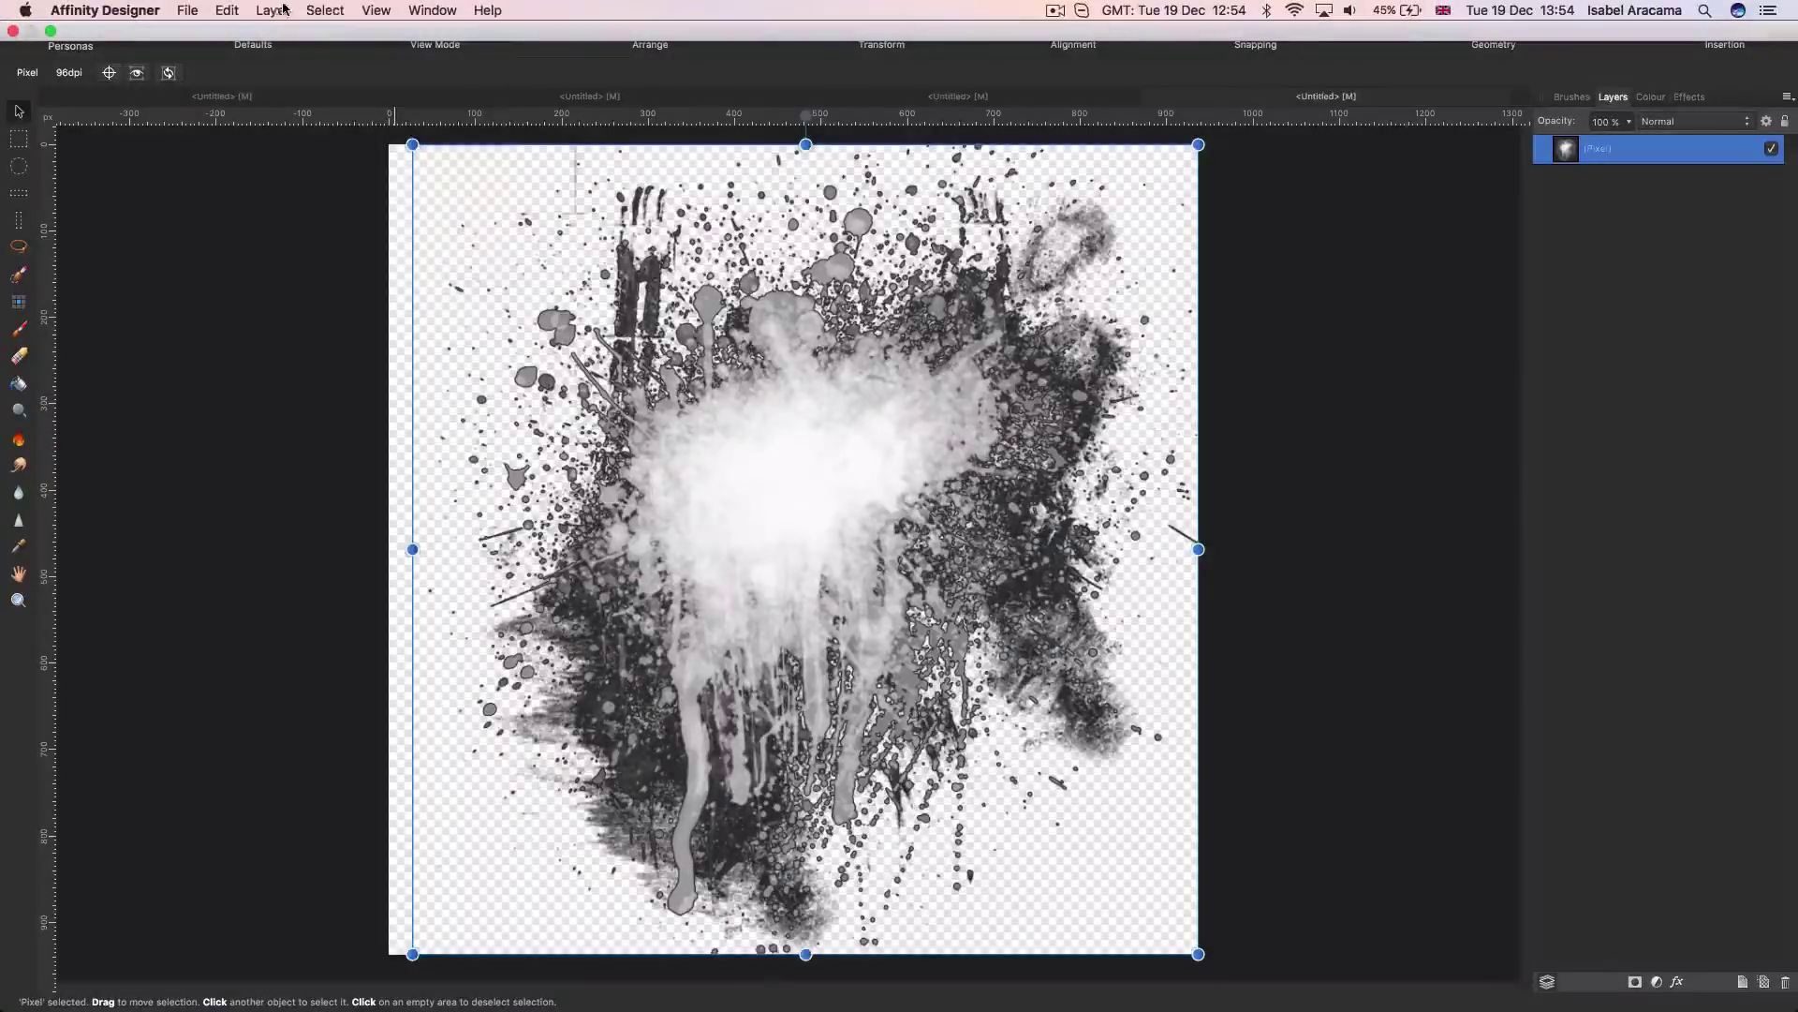
# Step: Undo the background deletion to bring back the splatter on black
pyautogui.click(325, 11)
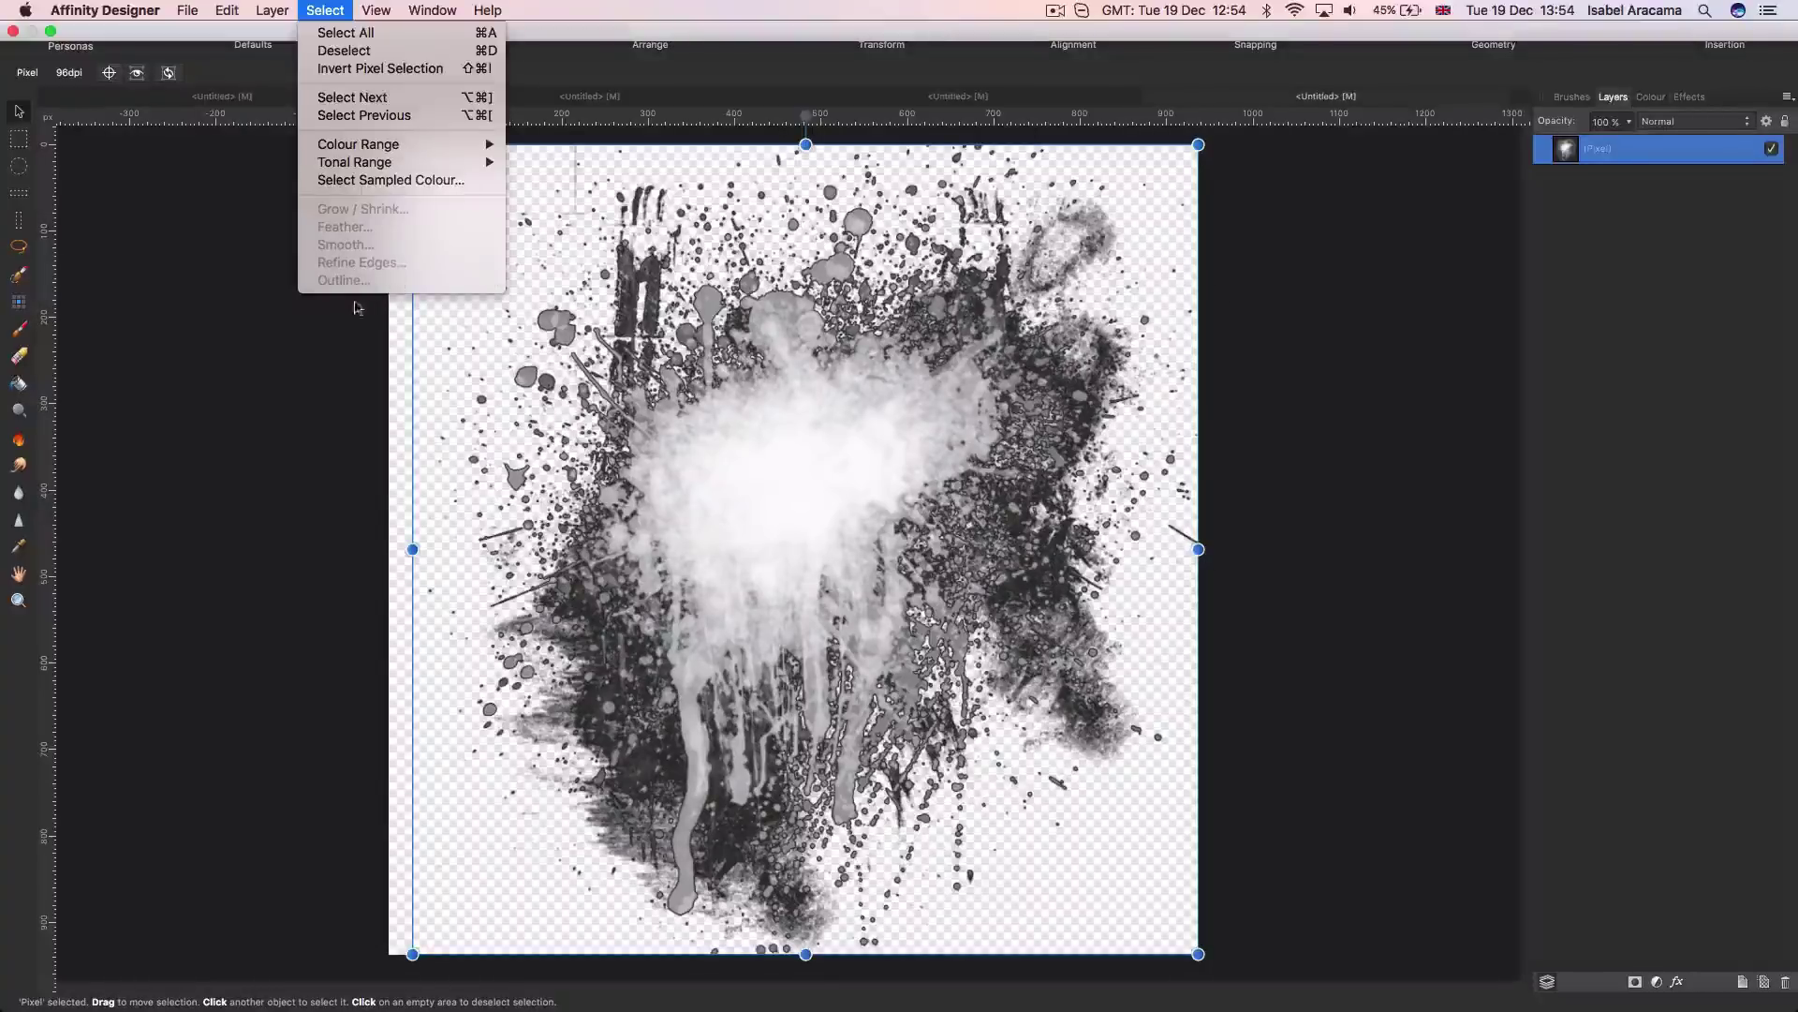
pyautogui.click(1264, 281)
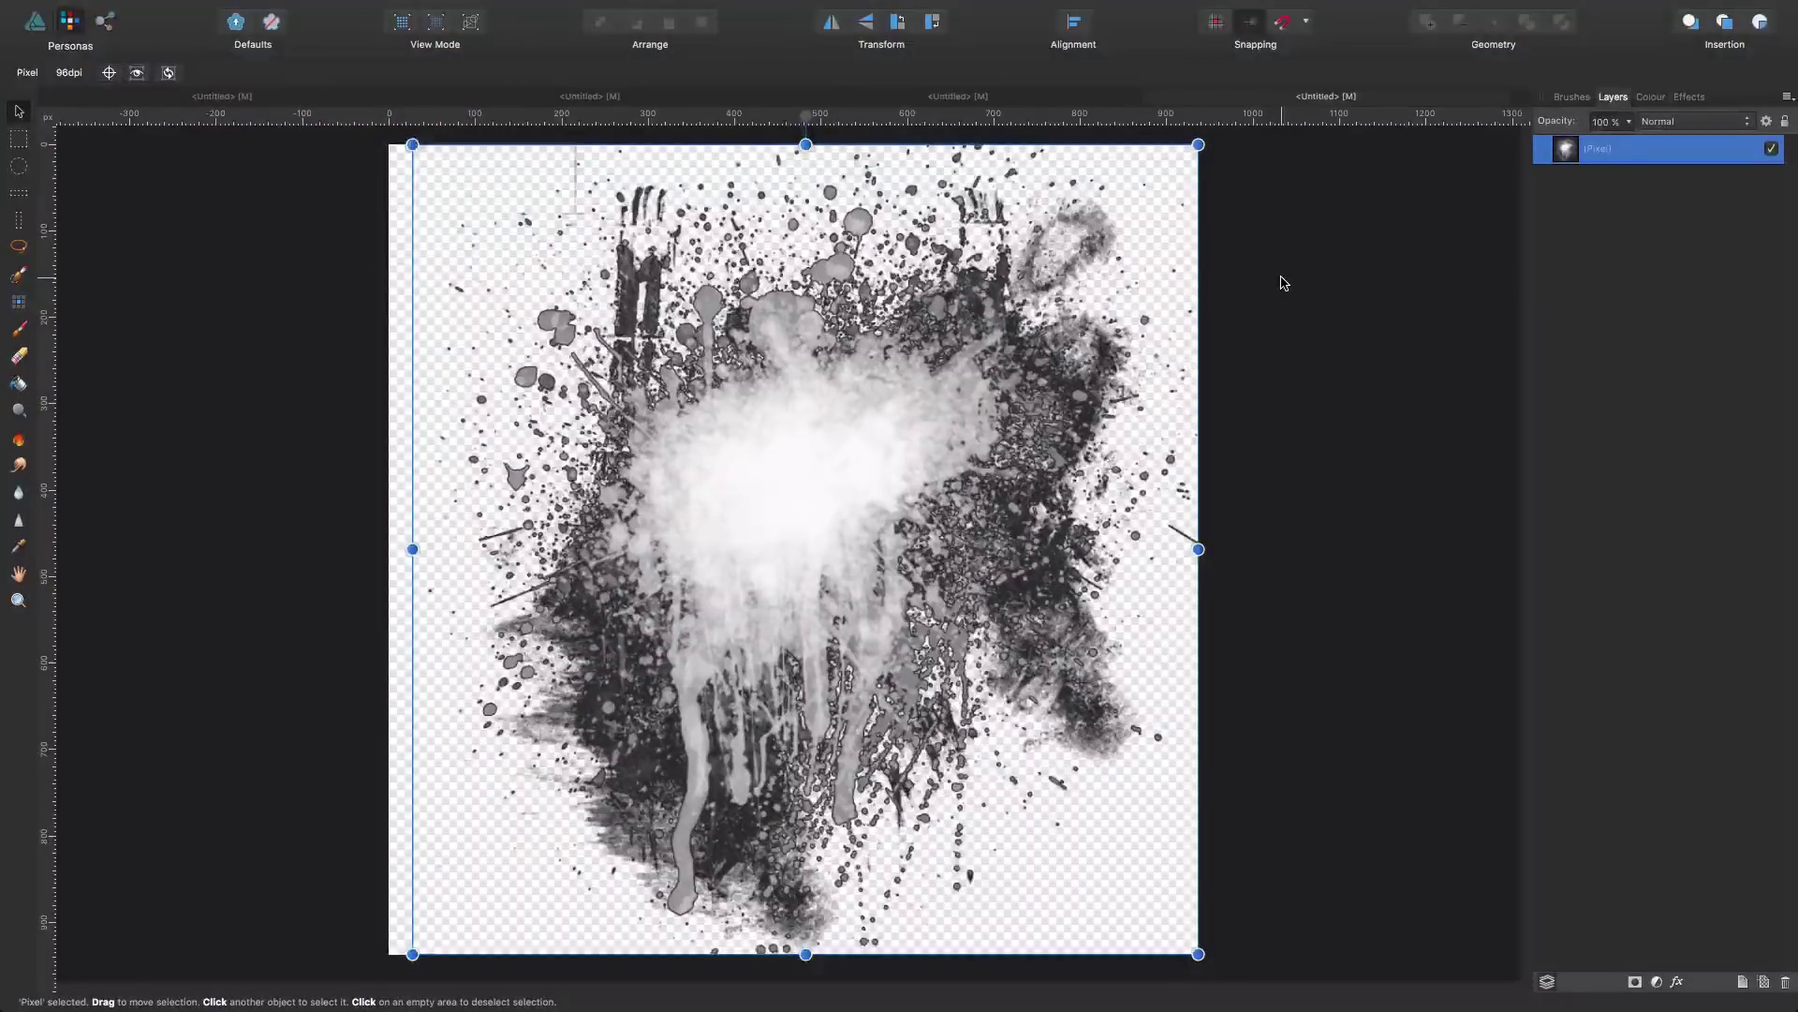
pyautogui.press('super+z')
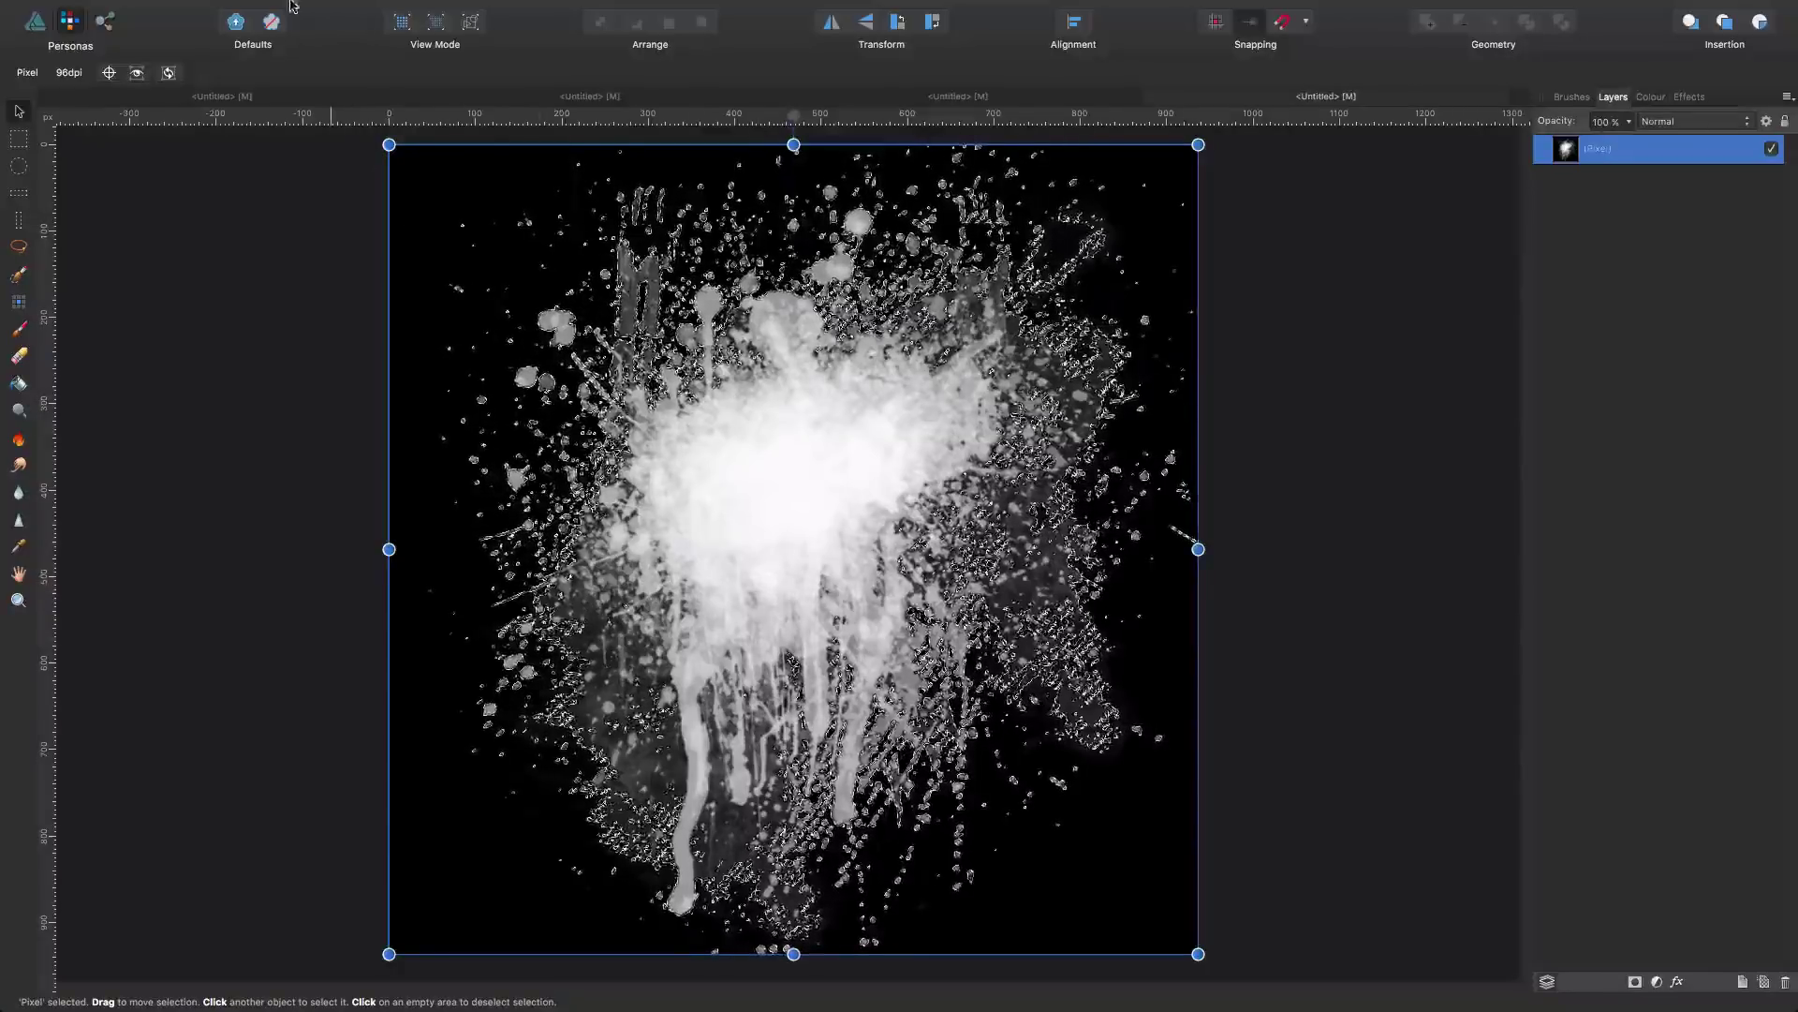
pyautogui.click(334, 11)
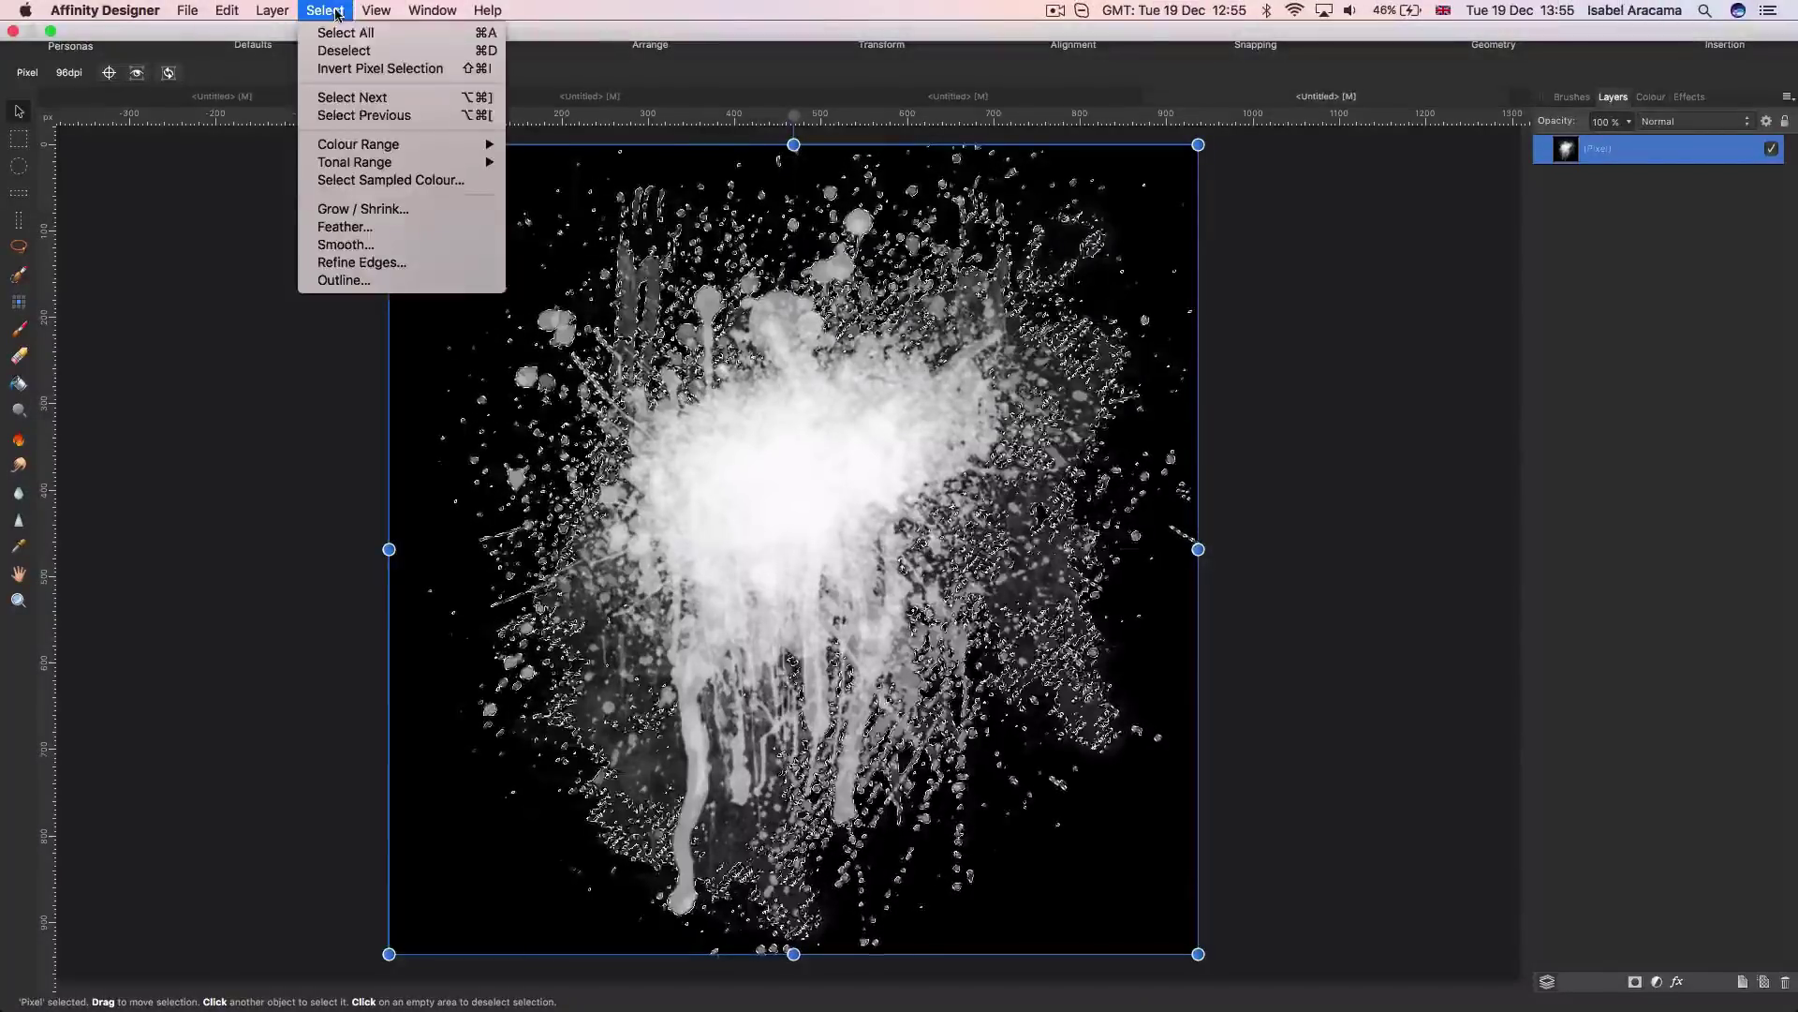
# Step: Open Refine Edges and set its preview to Black and white
pyautogui.click(355, 264)
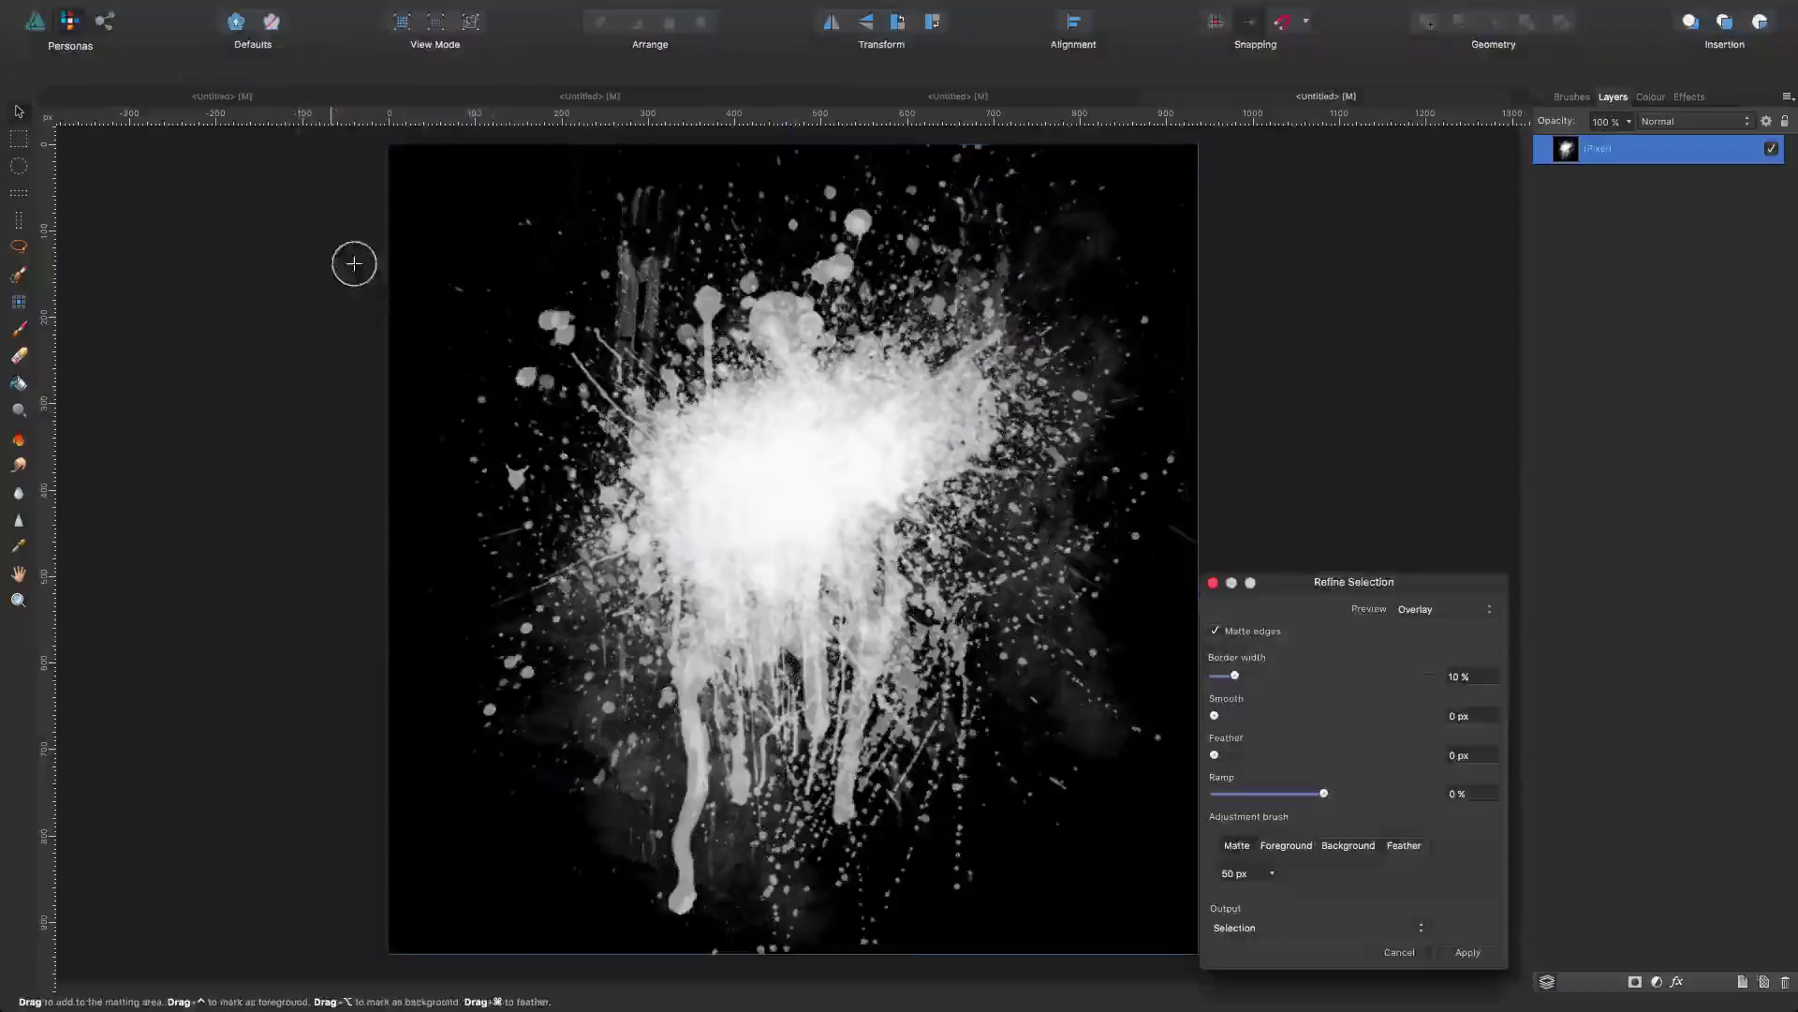
pyautogui.moveTo(1380, 588); pyautogui.dragTo(1403, 221)
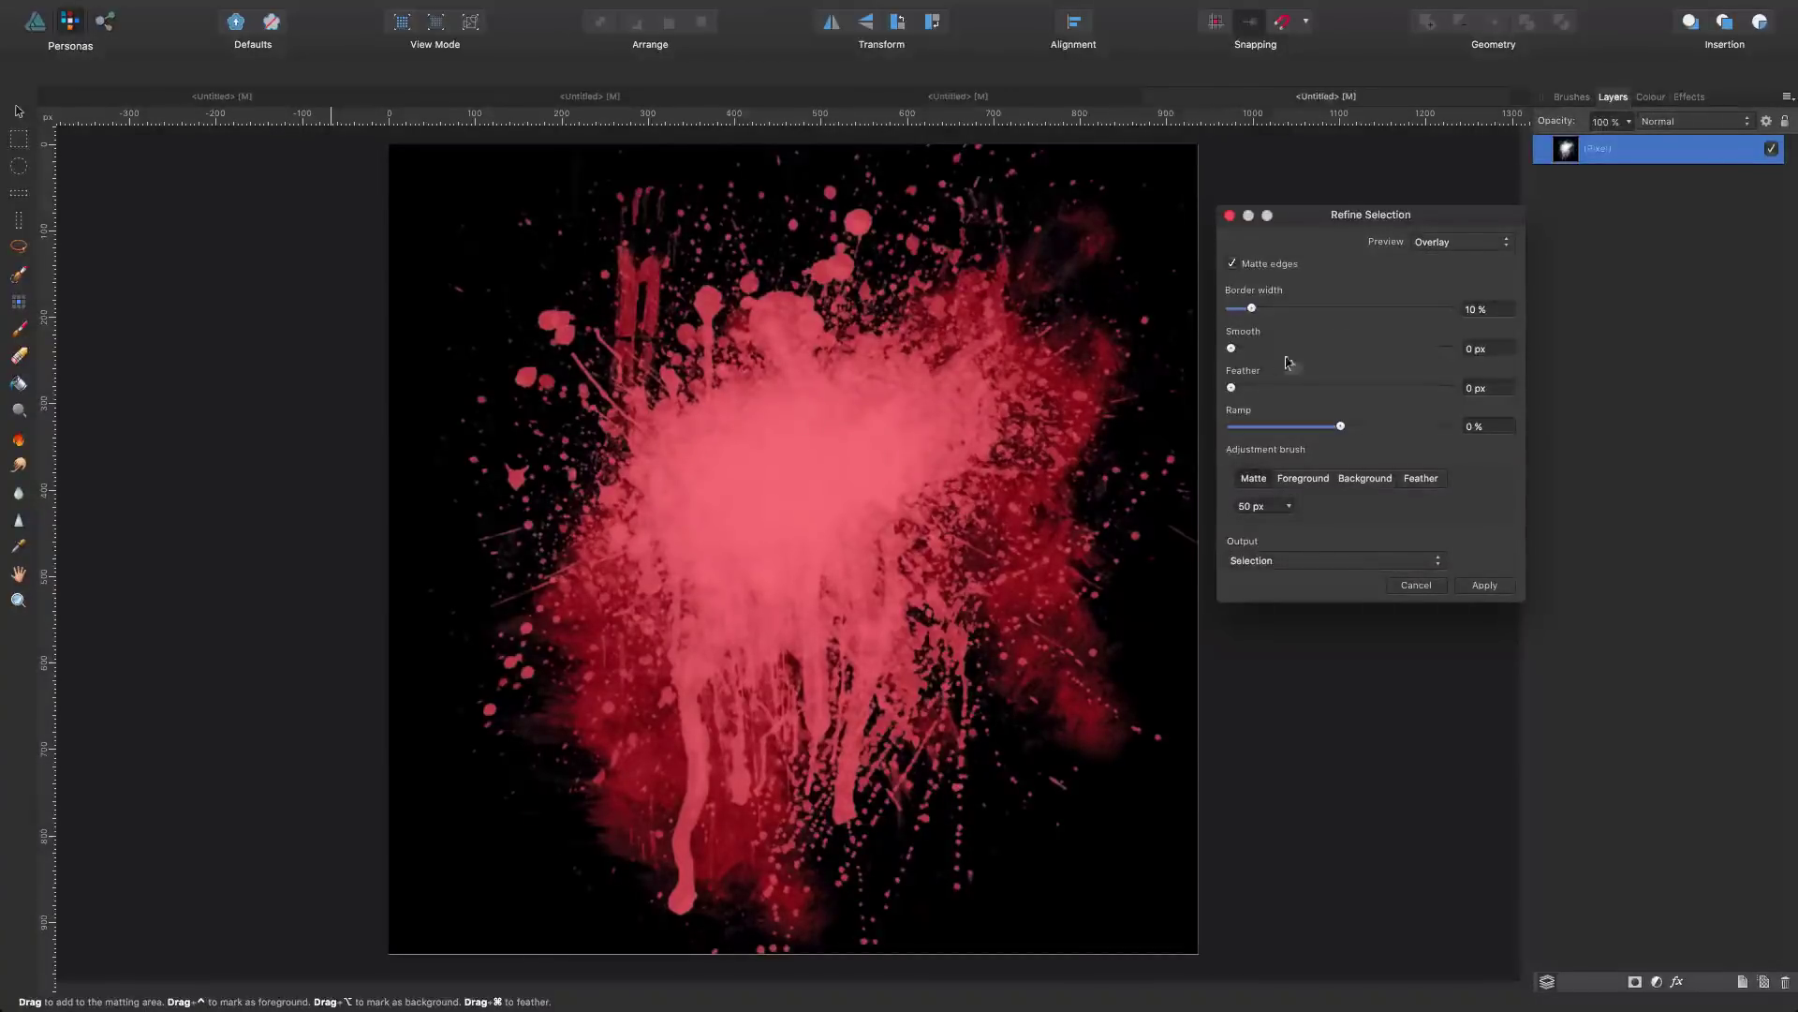
pyautogui.click(1467, 247)
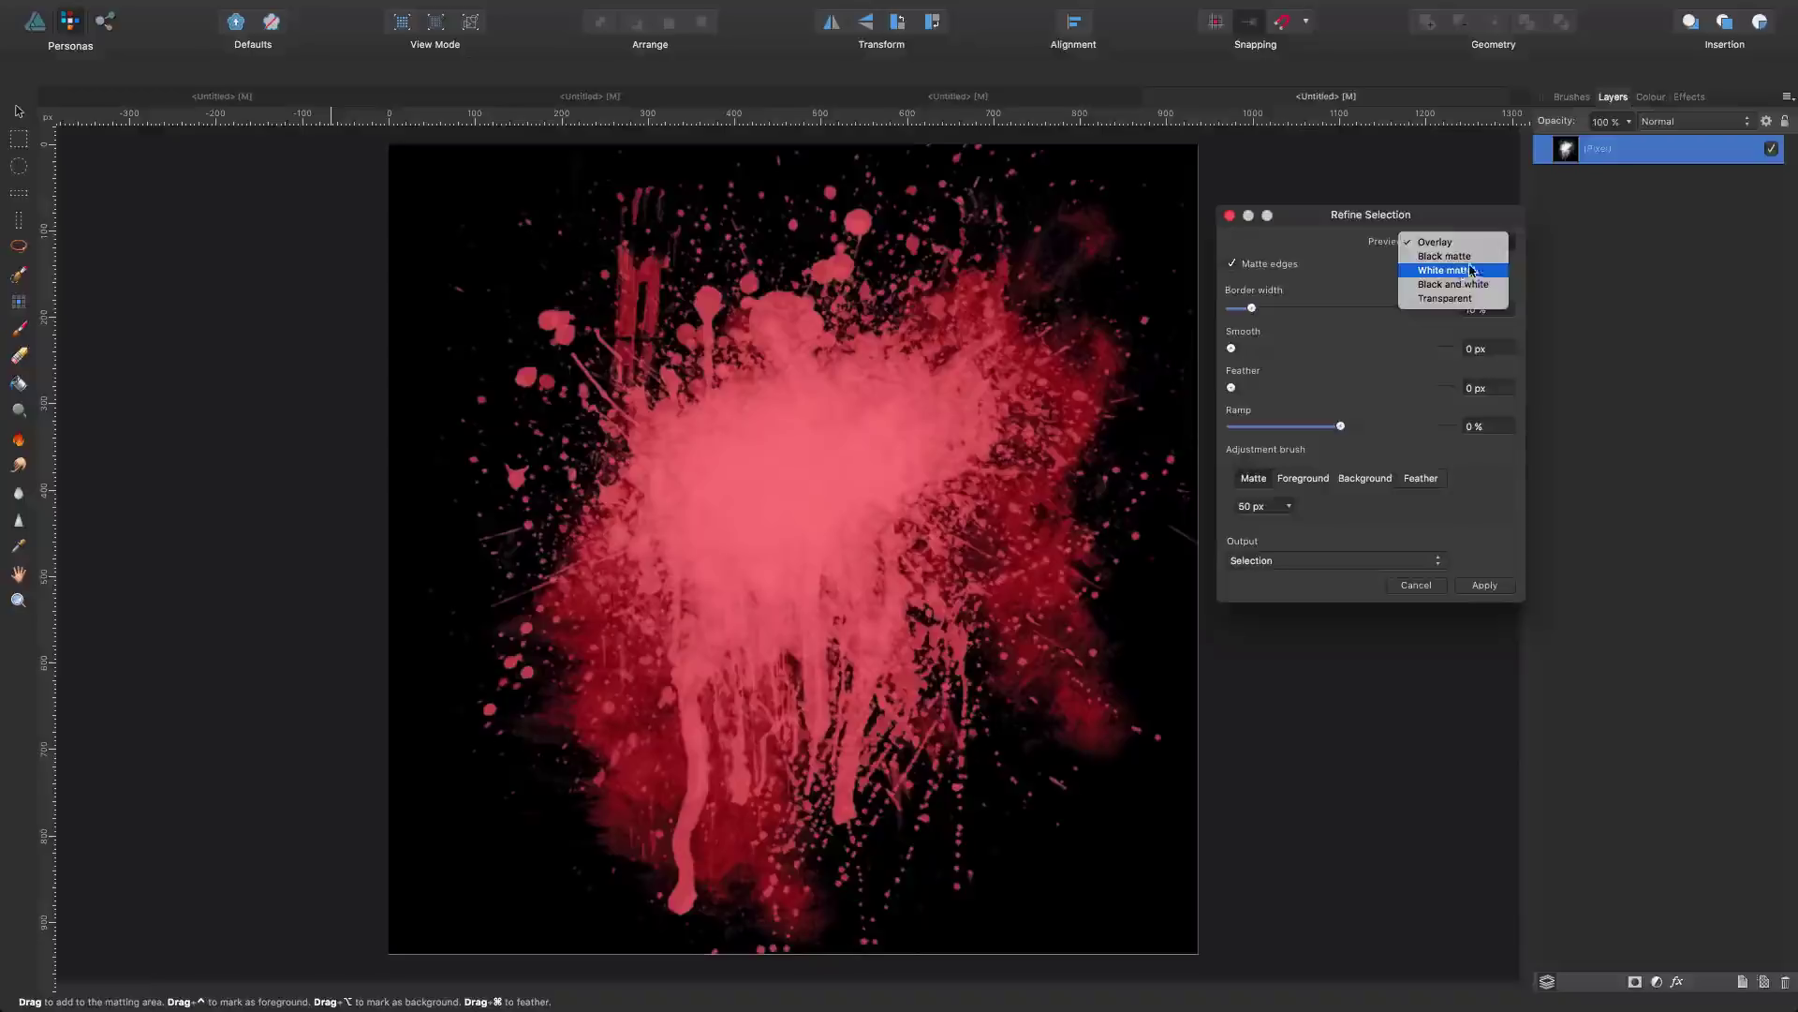
pyautogui.click(1467, 285)
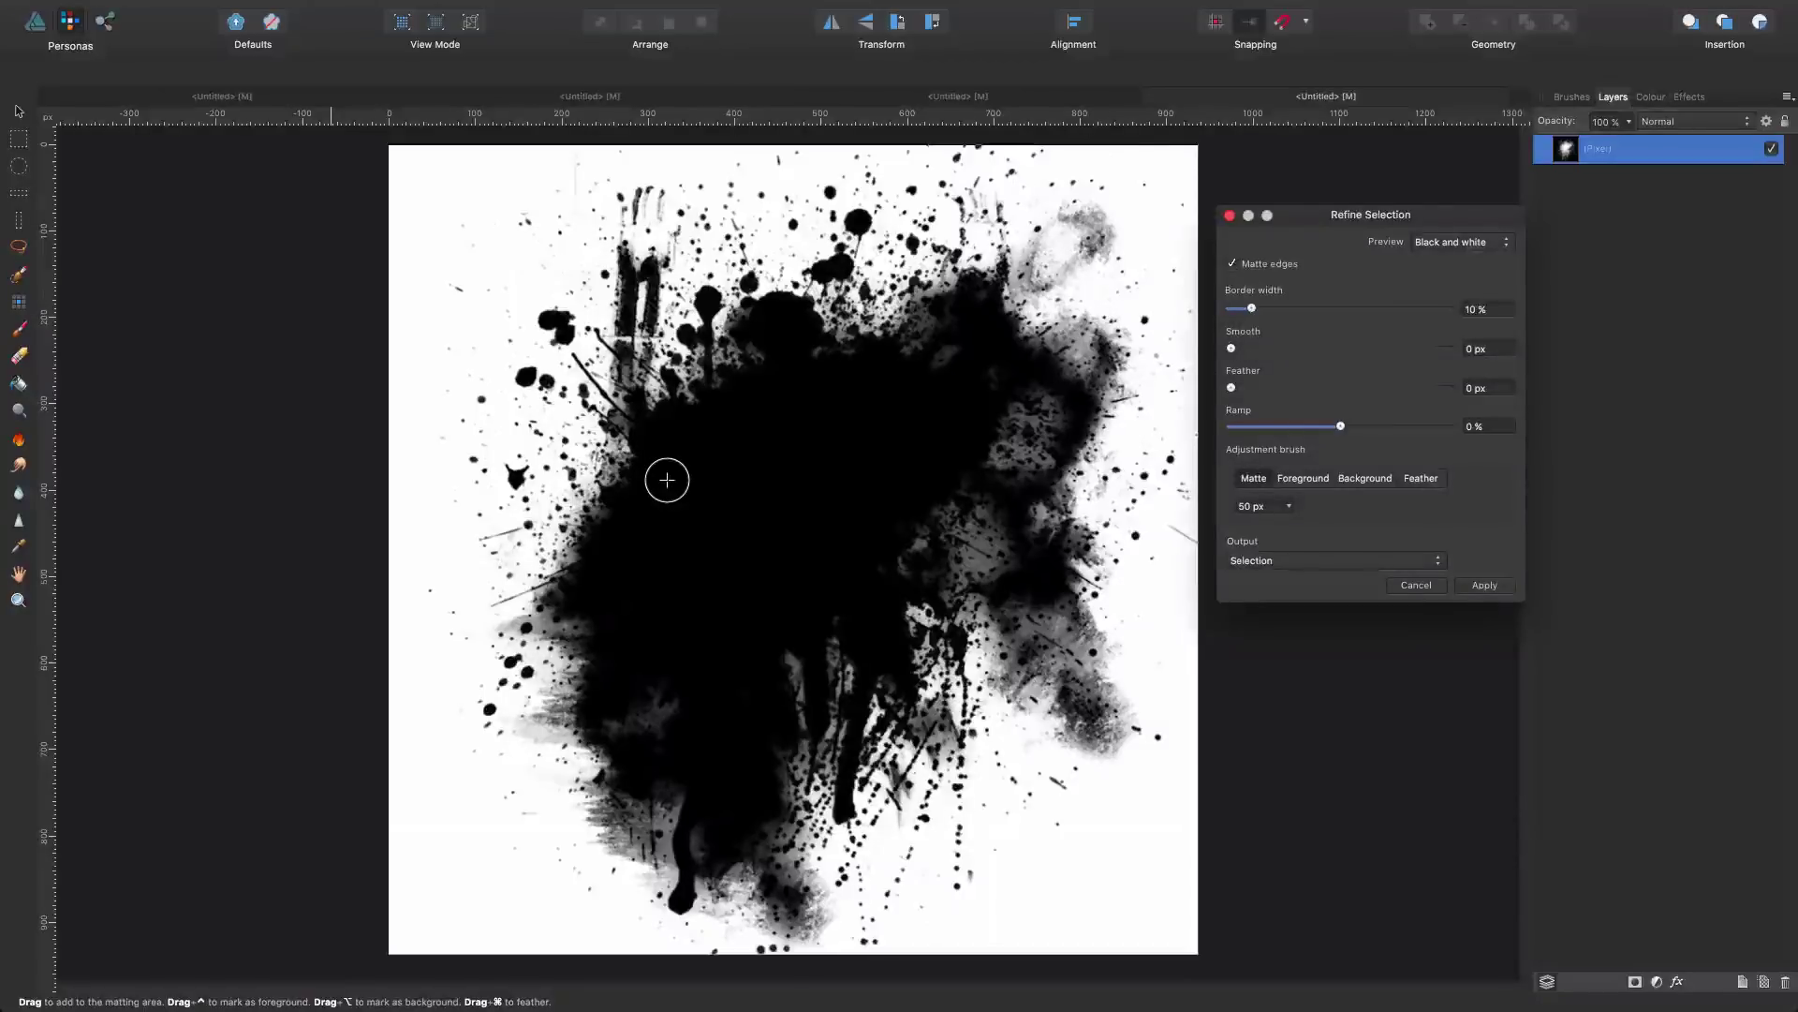
# Step: With a 176 px brush, paint matte over the splatter's left, lower, centre and lower-right spray
pyautogui.press(']')
pyautogui.press(']')
pyautogui.press(']')
pyautogui.press(']')
pyautogui.press(']')
pyautogui.press(']')
pyautogui.press(']')
pyautogui.press(']')
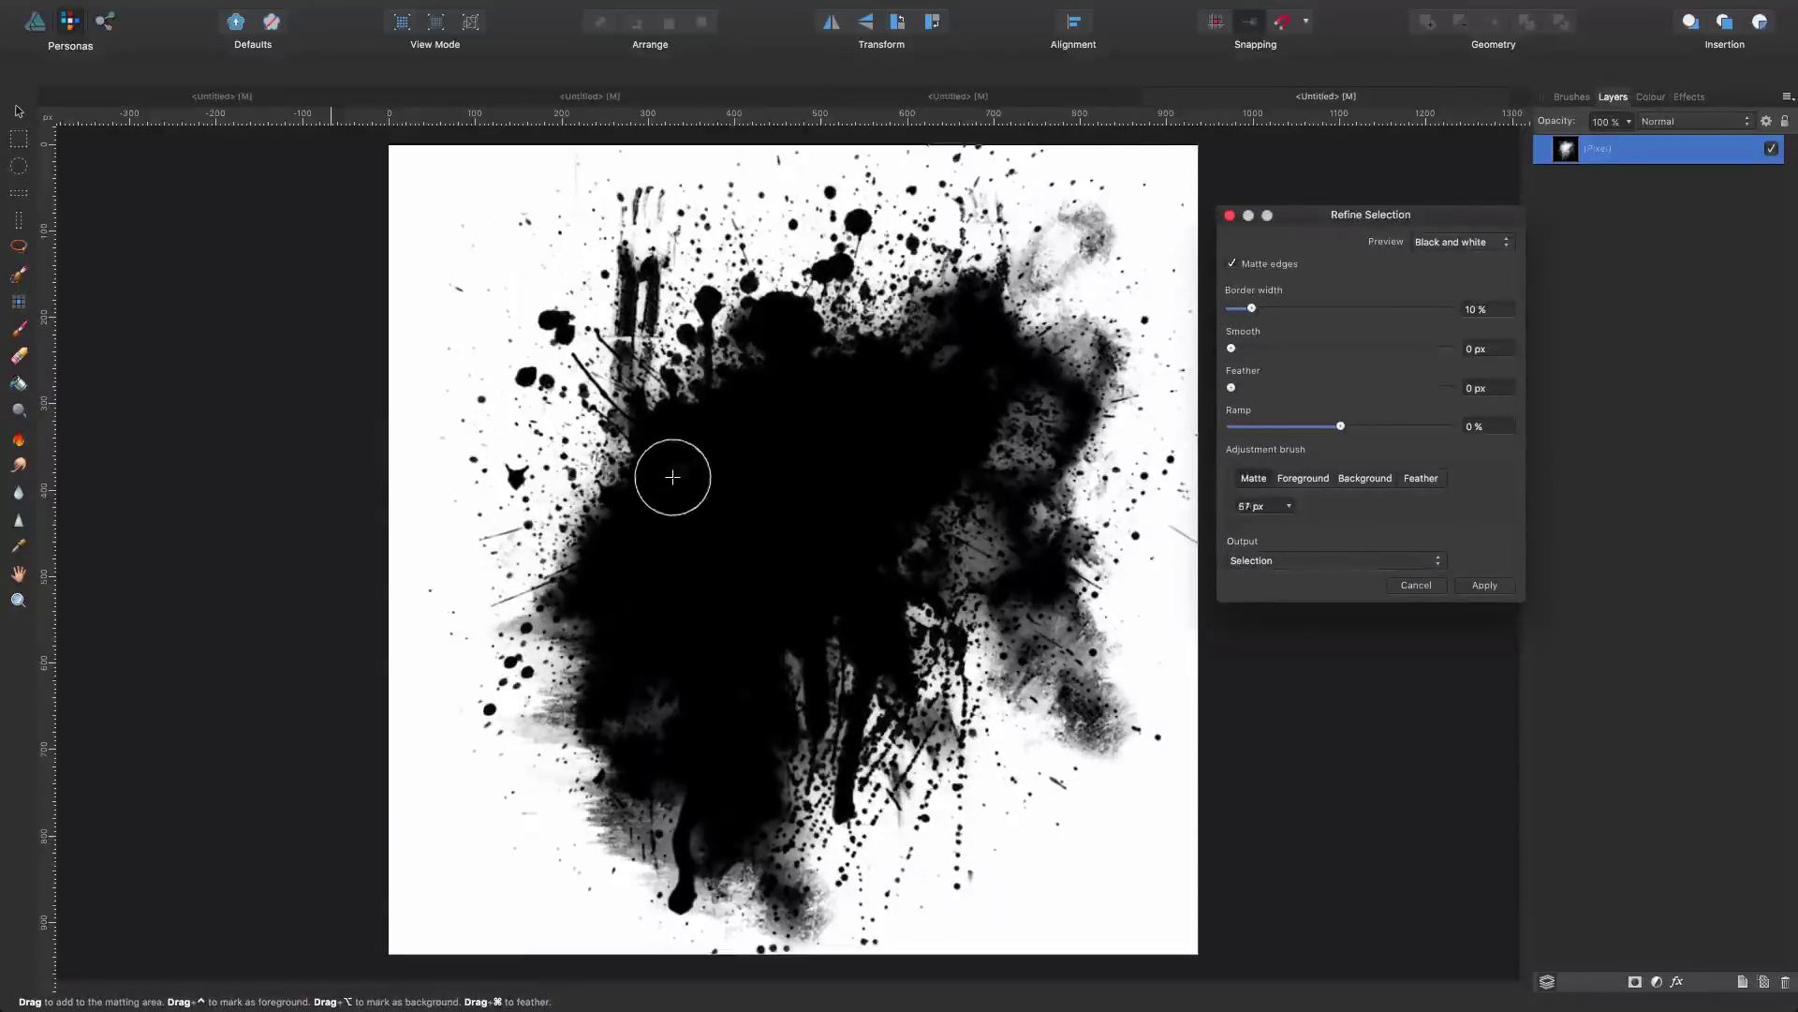
pyautogui.moveTo(674, 440)
pyautogui.mouseDown()
pyautogui.moveTo(577, 623)
pyautogui.moveTo(595, 746)
pyautogui.moveTo(637, 802)
pyautogui.moveTo(802, 877)
pyautogui.moveTo(776, 801)
pyautogui.moveTo(860, 695)
pyautogui.moveTo(891, 581)
pyautogui.moveTo(958, 531)
pyautogui.moveTo(1074, 720)
pyautogui.moveTo(978, 535)
pyautogui.moveTo(1059, 352)
pyautogui.moveTo(1073, 250)
pyautogui.moveTo(1001, 319)
pyautogui.moveTo(840, 266)
pyautogui.moveTo(665, 377)
pyautogui.moveTo(637, 357)
pyautogui.moveTo(837, 334)
pyautogui.moveTo(826, 398)
pyautogui.moveTo(917, 409)
pyautogui.moveTo(929, 438)
pyautogui.moveTo(1086, 531)
pyautogui.moveTo(1084, 581)
pyautogui.moveTo(1025, 585)
pyautogui.moveTo(937, 727)
pyautogui.moveTo(685, 729)
pyautogui.moveTo(753, 600)
pyautogui.moveTo(720, 484)
pyautogui.moveTo(697, 641)
pyautogui.moveTo(887, 542)
pyautogui.moveTo(789, 706)
pyautogui.mouseUp()
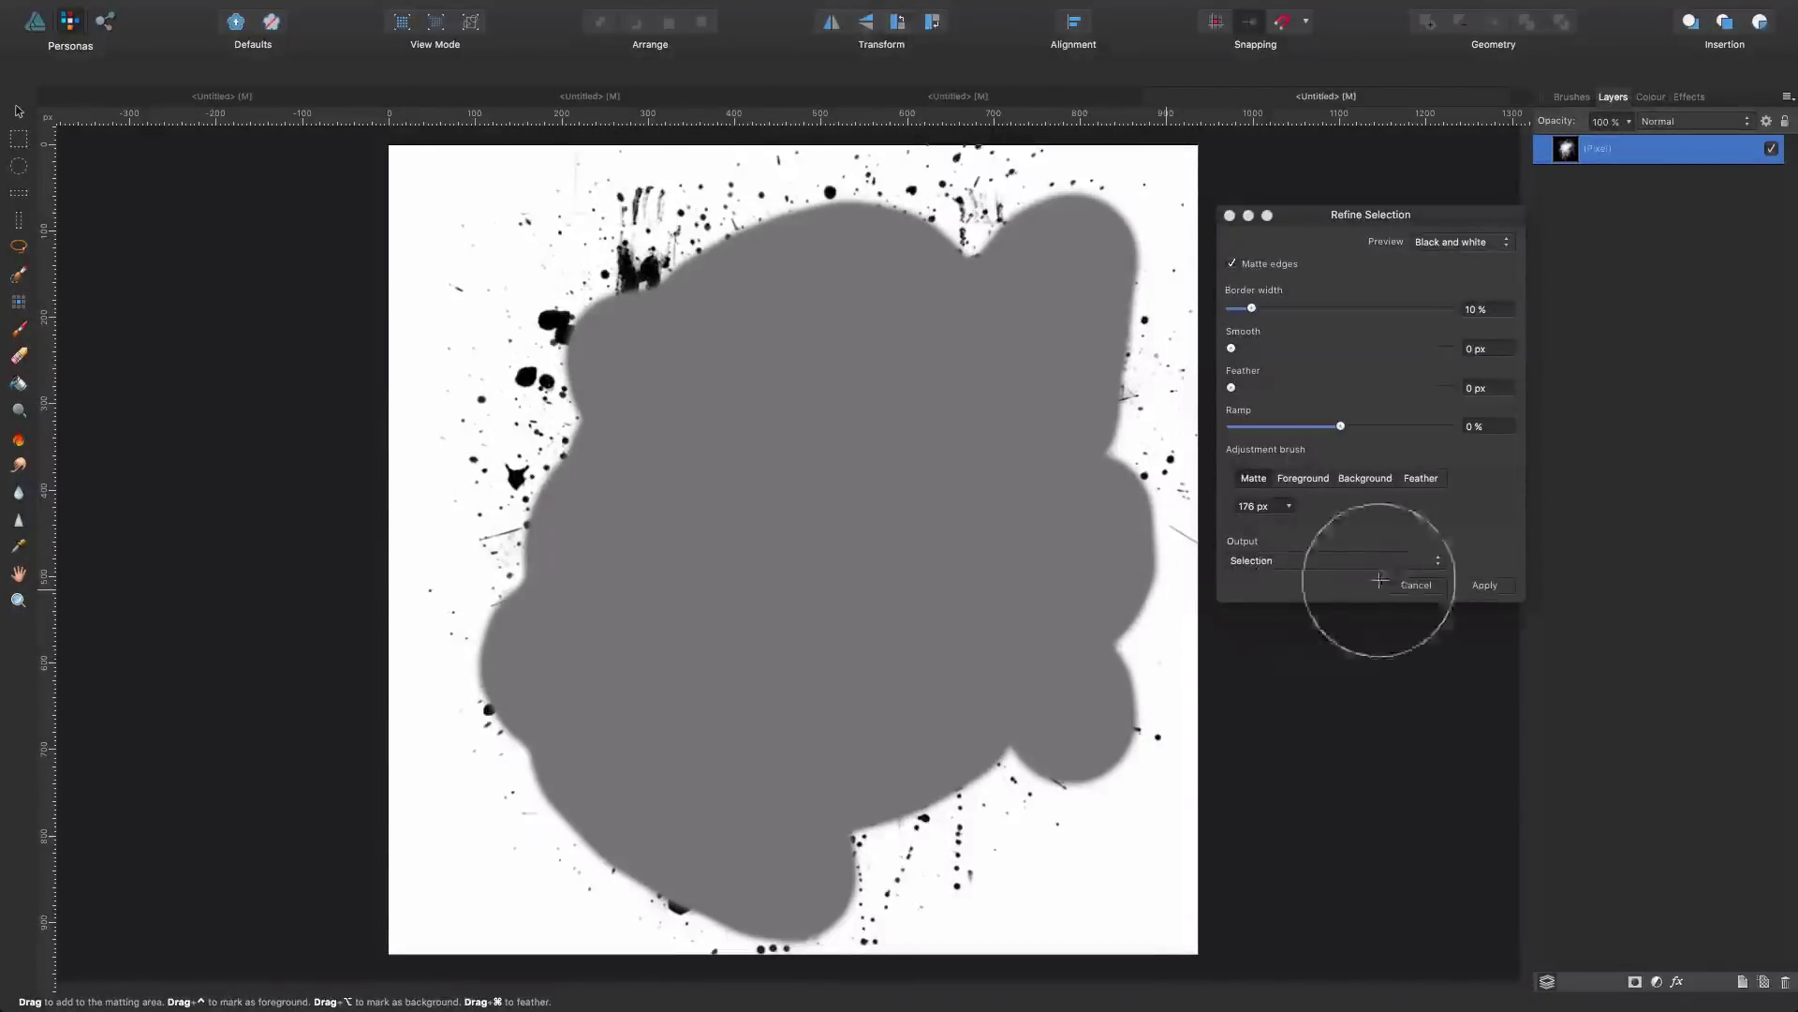
pyautogui.click(1484, 584)
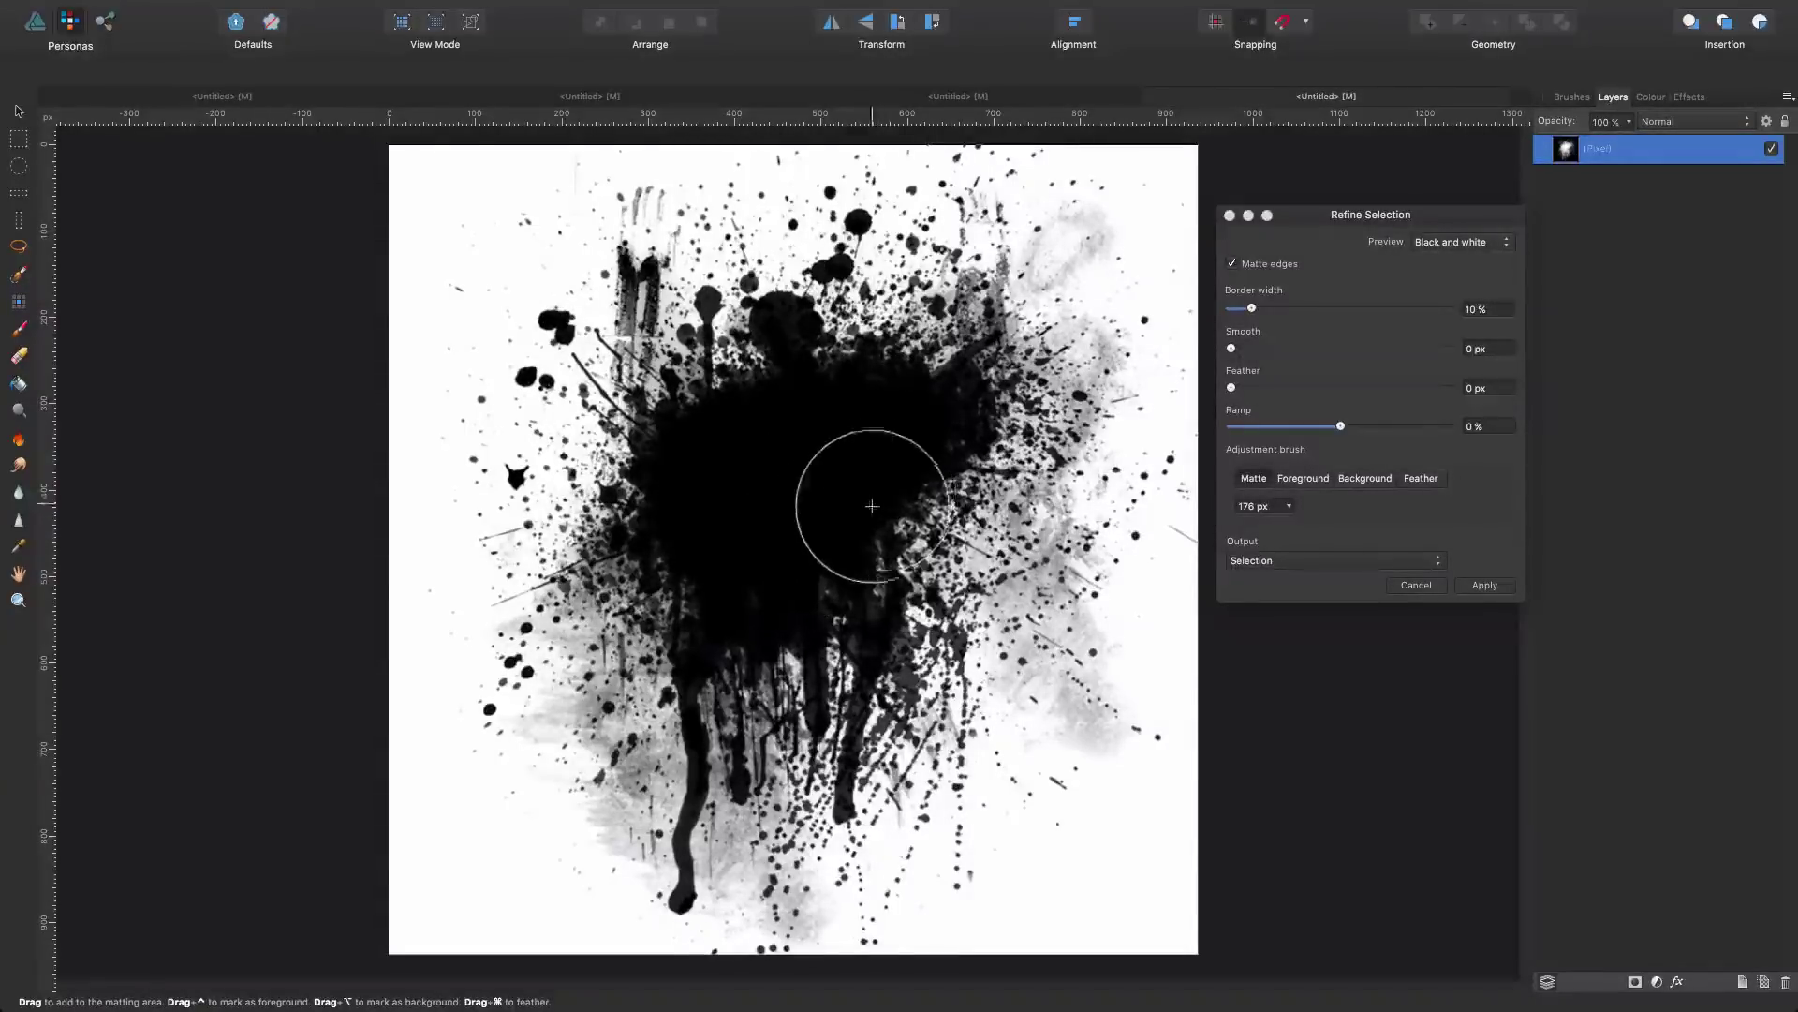
pyautogui.moveTo(848, 529)
pyautogui.mouseDown()
pyautogui.moveTo(925, 403)
pyautogui.moveTo(755, 376)
pyautogui.moveTo(722, 569)
pyautogui.moveTo(835, 620)
pyautogui.moveTo(762, 489)
pyautogui.moveTo(756, 650)
pyautogui.moveTo(893, 623)
pyautogui.moveTo(761, 572)
pyautogui.moveTo(624, 480)
pyautogui.moveTo(816, 314)
pyautogui.moveTo(941, 521)
pyautogui.moveTo(951, 424)
pyautogui.moveTo(1113, 496)
pyautogui.mouseUp()
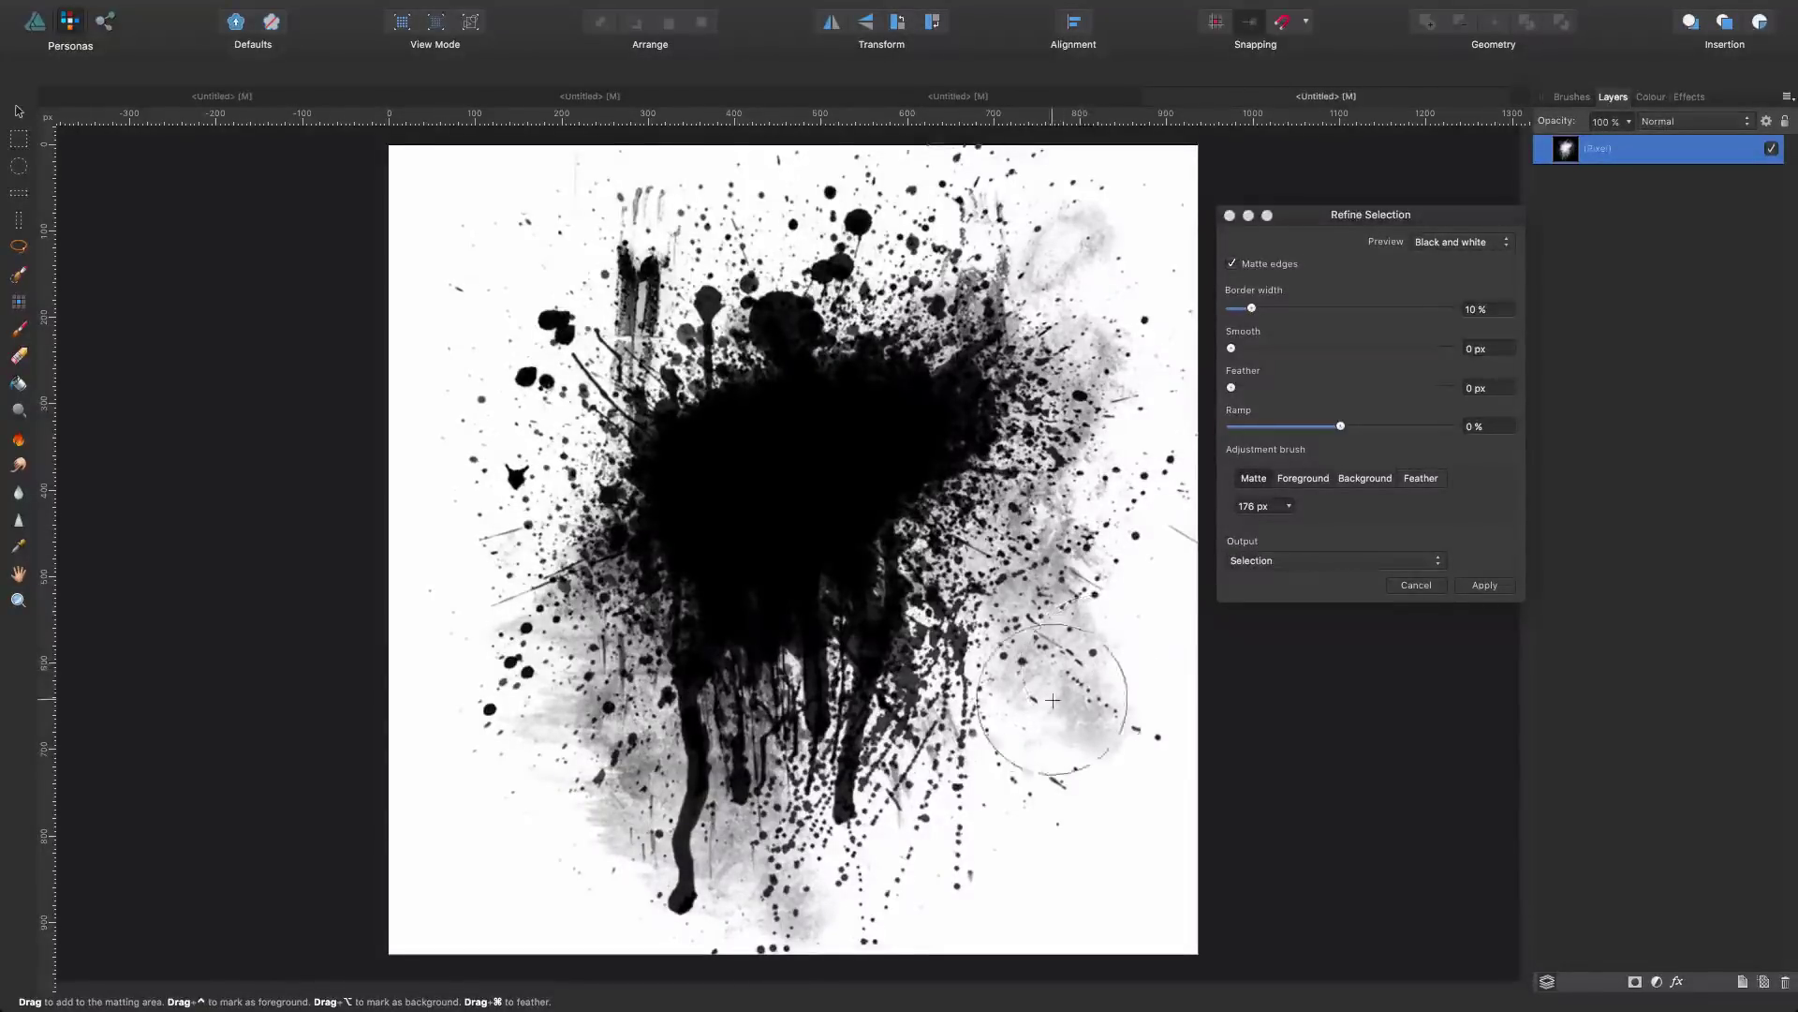
pyautogui.moveTo(1040, 309)
pyautogui.mouseDown()
pyautogui.moveTo(1063, 375)
pyautogui.moveTo(943, 544)
pyautogui.moveTo(871, 731)
pyautogui.moveTo(768, 796)
pyautogui.moveTo(656, 712)
pyautogui.moveTo(628, 440)
pyautogui.moveTo(721, 375)
pyautogui.moveTo(899, 333)
pyautogui.moveTo(987, 347)
pyautogui.moveTo(1026, 323)
pyautogui.mouseUp()
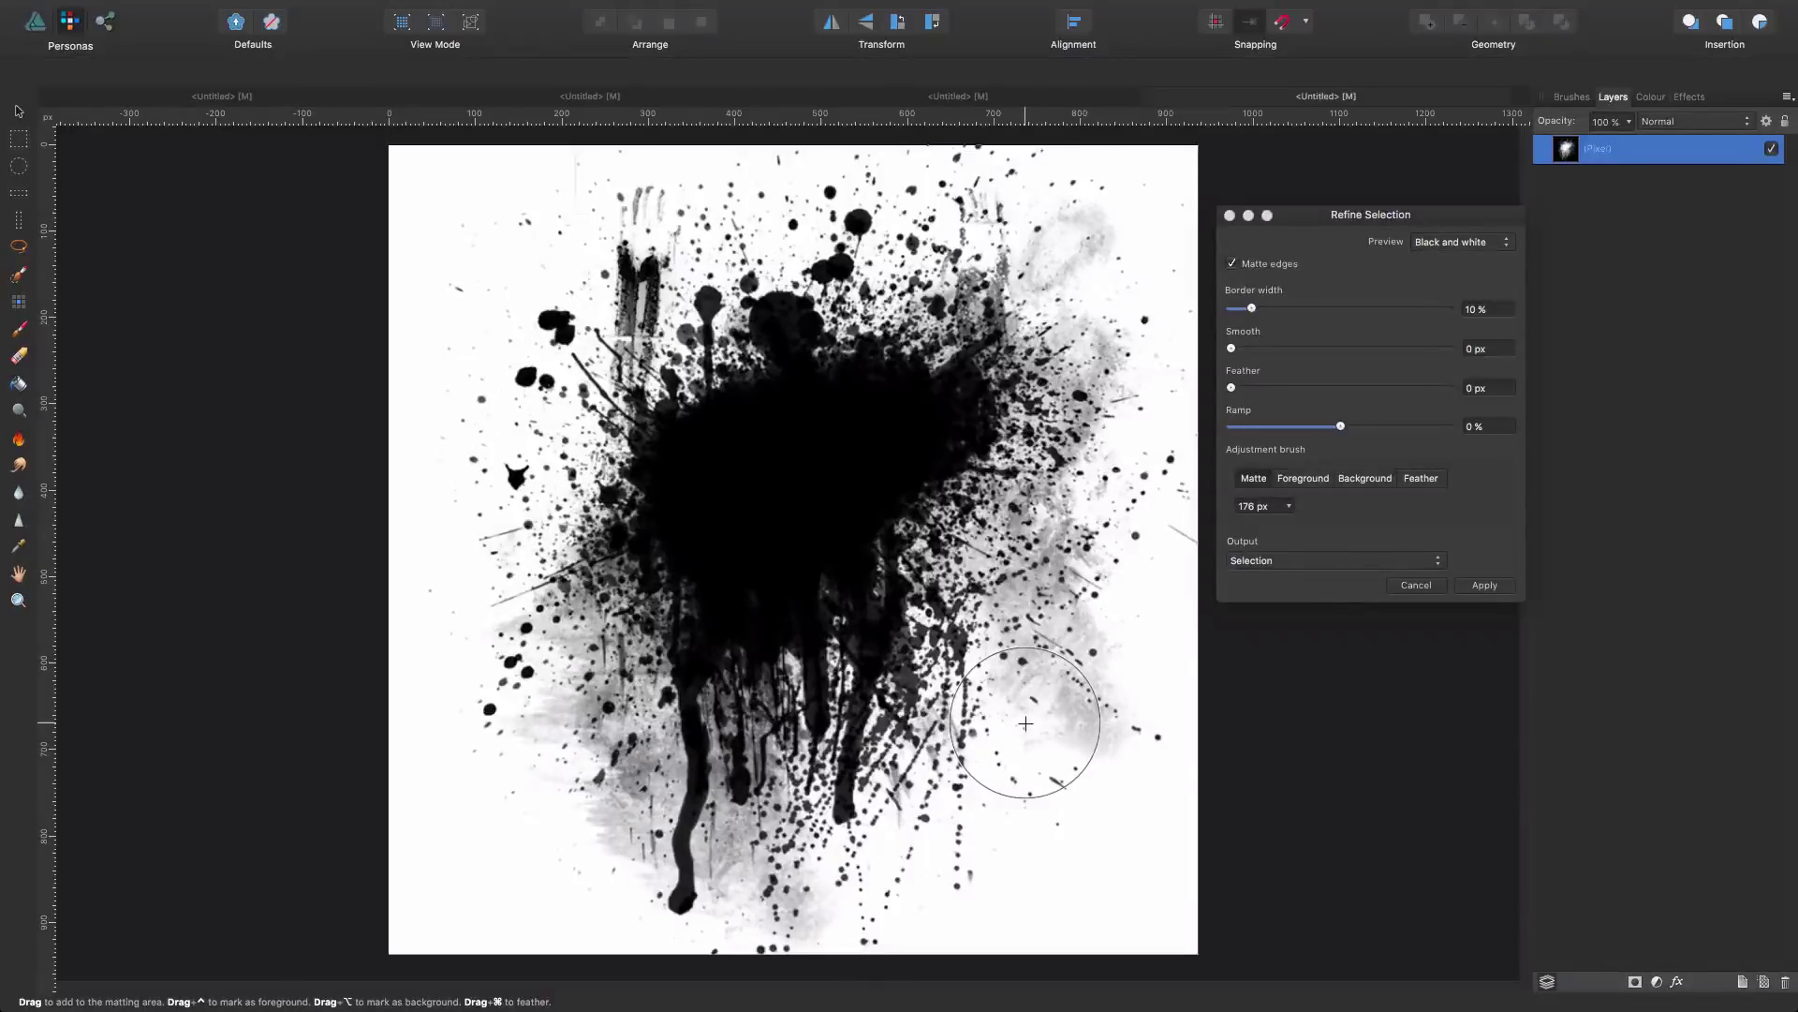
# Step: Apply the refined selection, deselect, and add an Invert adjustment for dark grey on white
pyautogui.click(1486, 585)
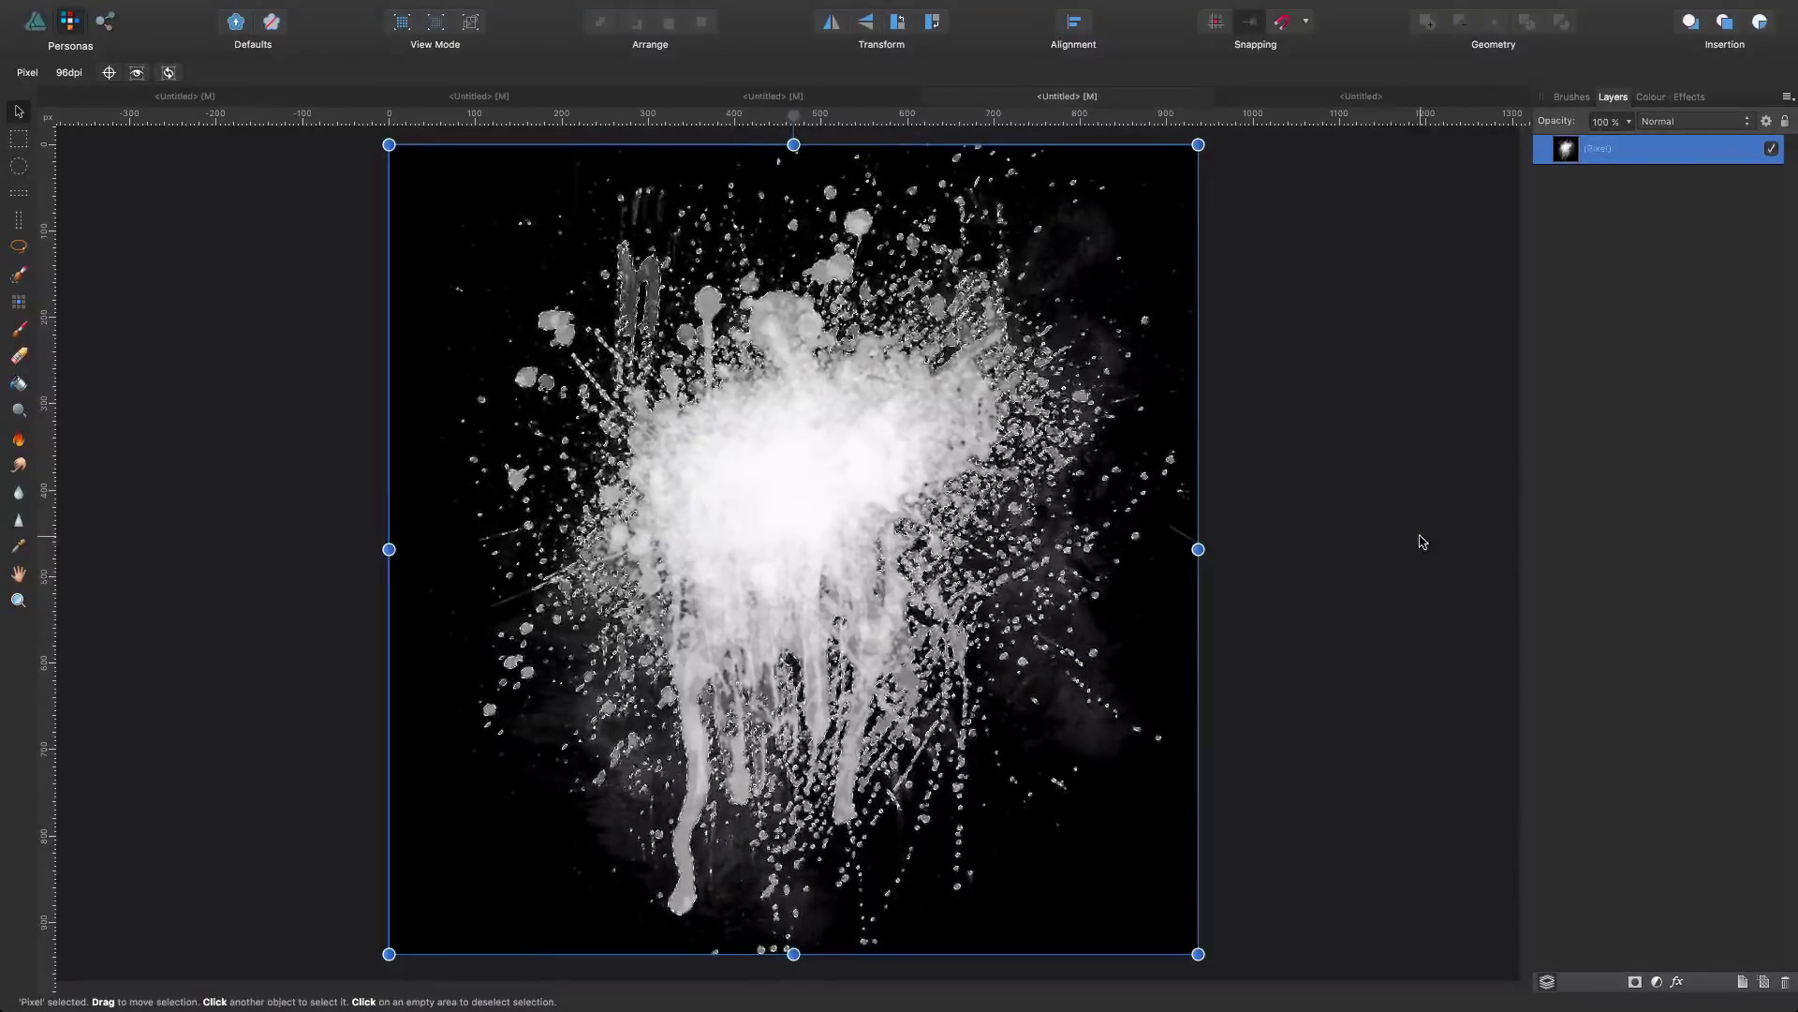
pyautogui.press('super+d')
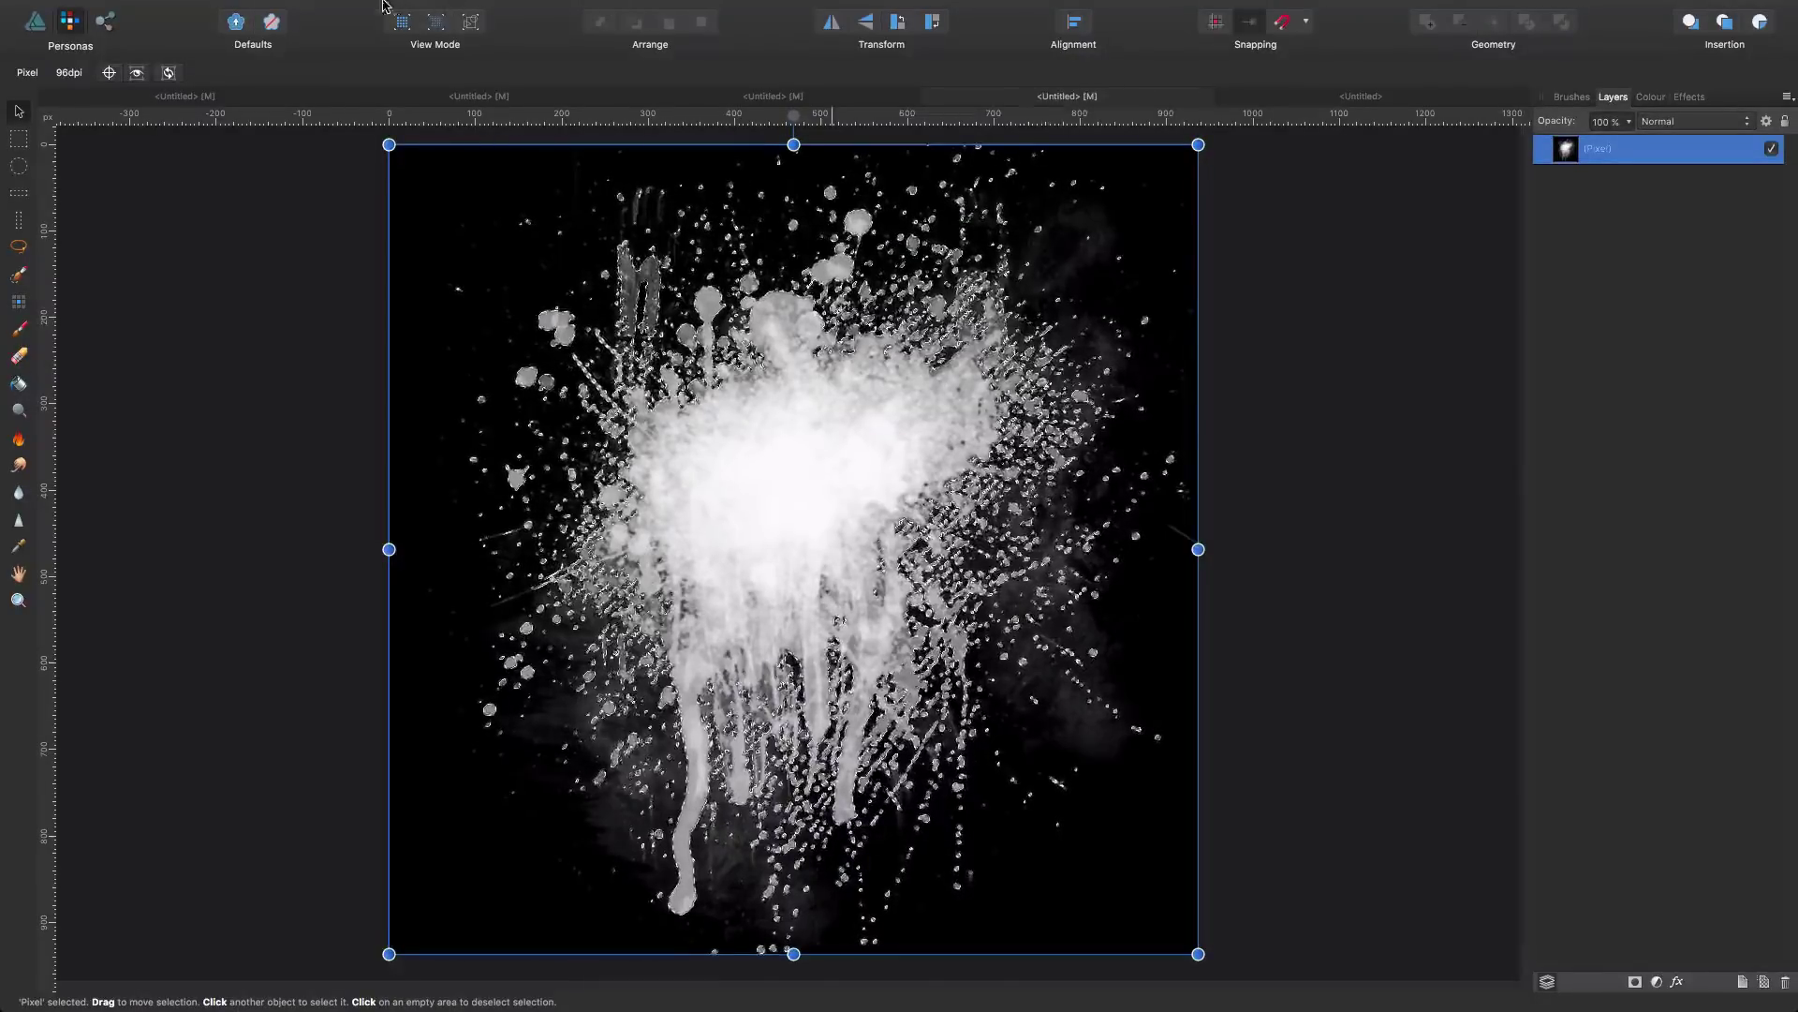
pyautogui.click(478, 11)
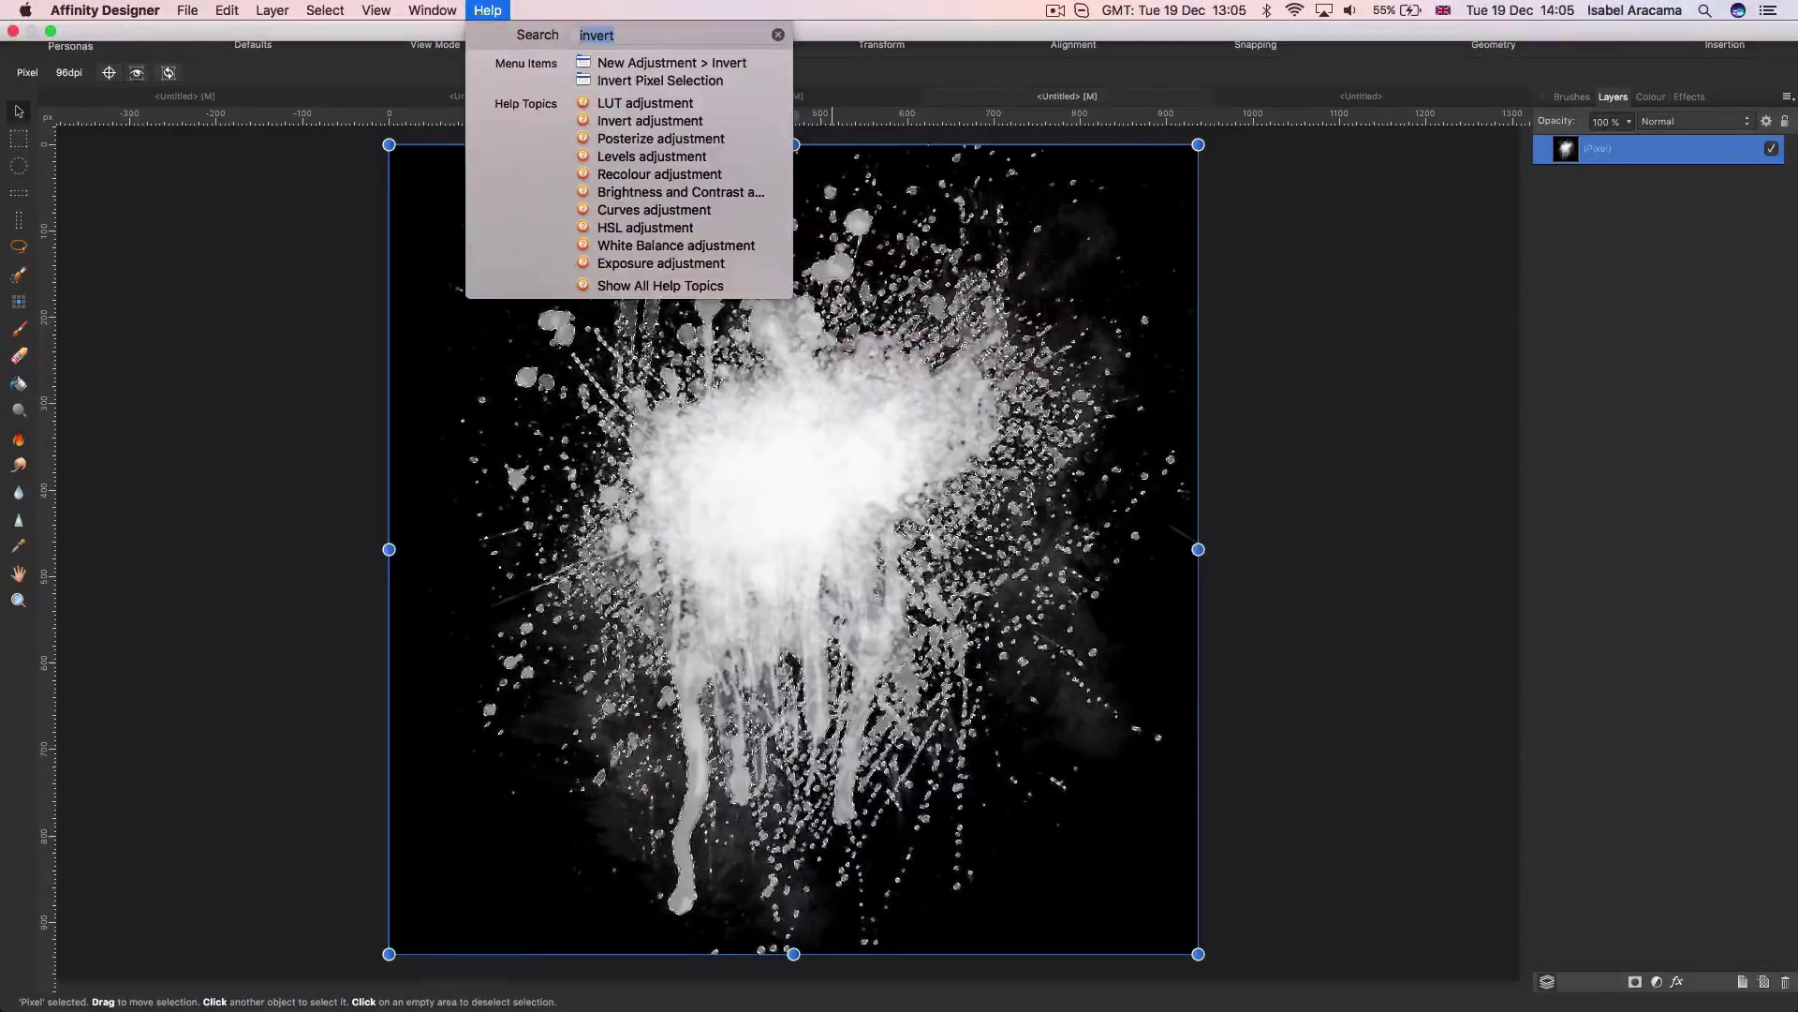
pyautogui.moveTo(272, 10)
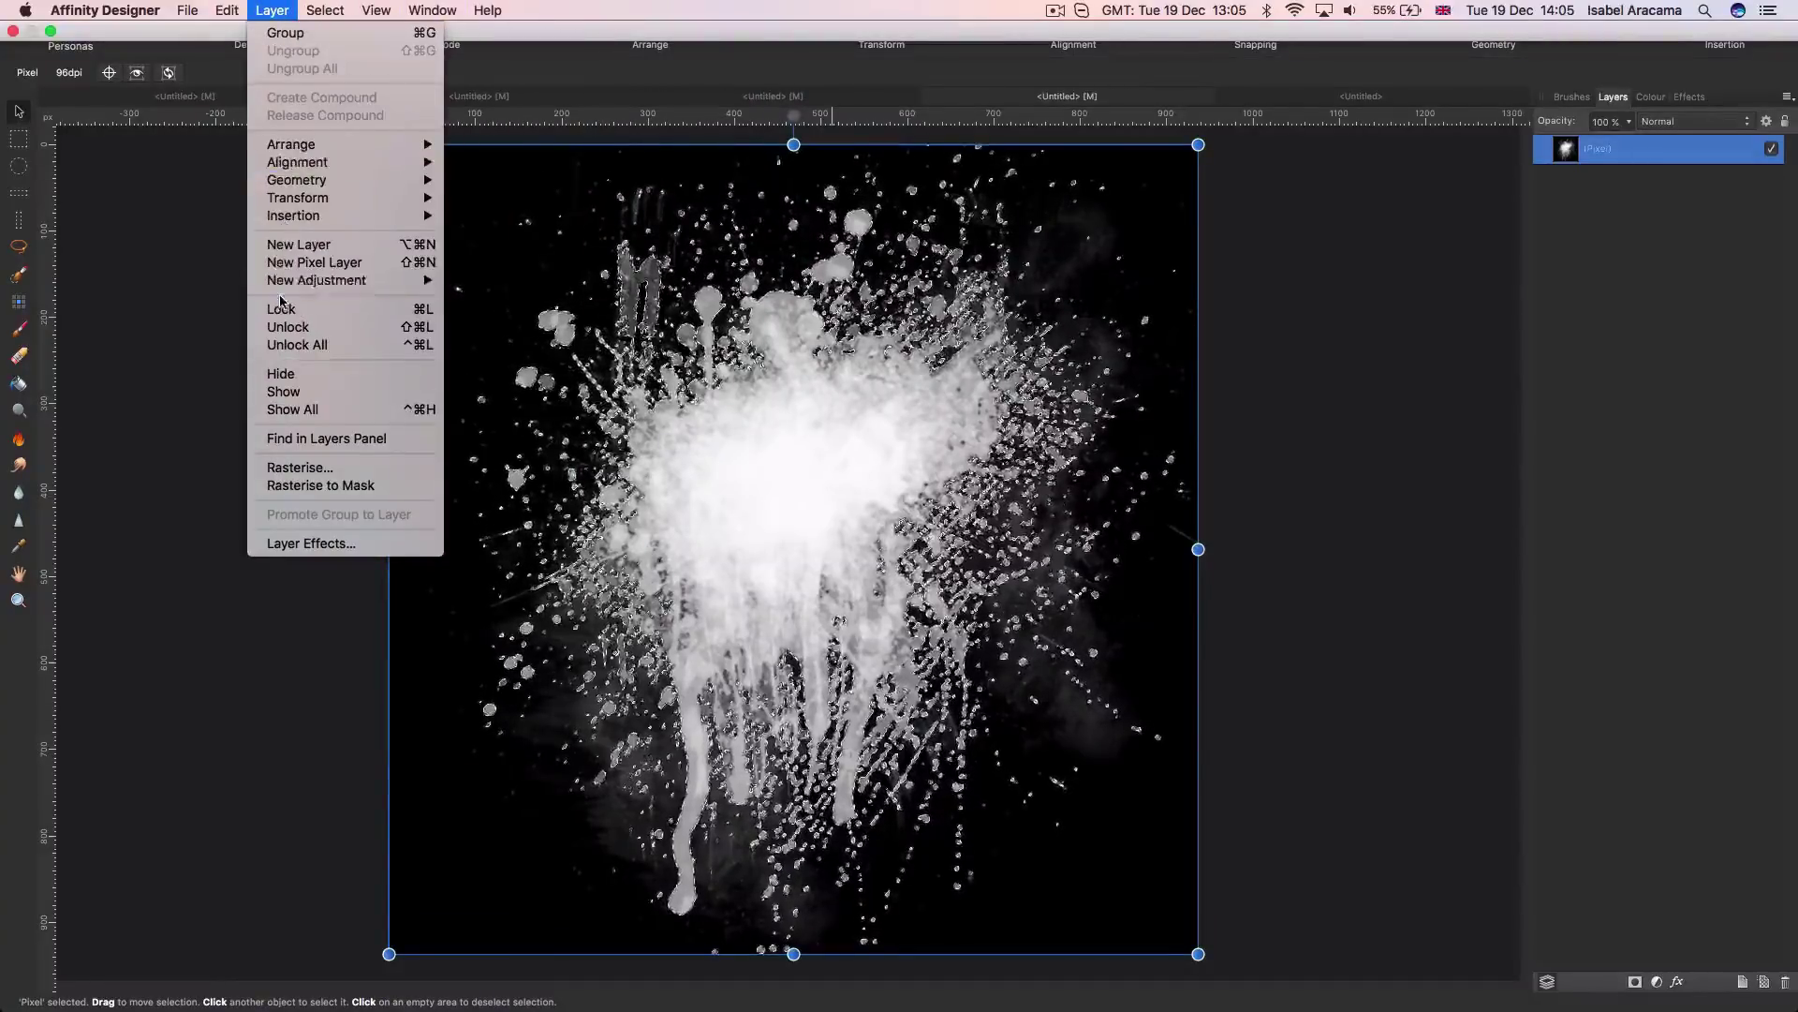
pyautogui.moveTo(289, 280)
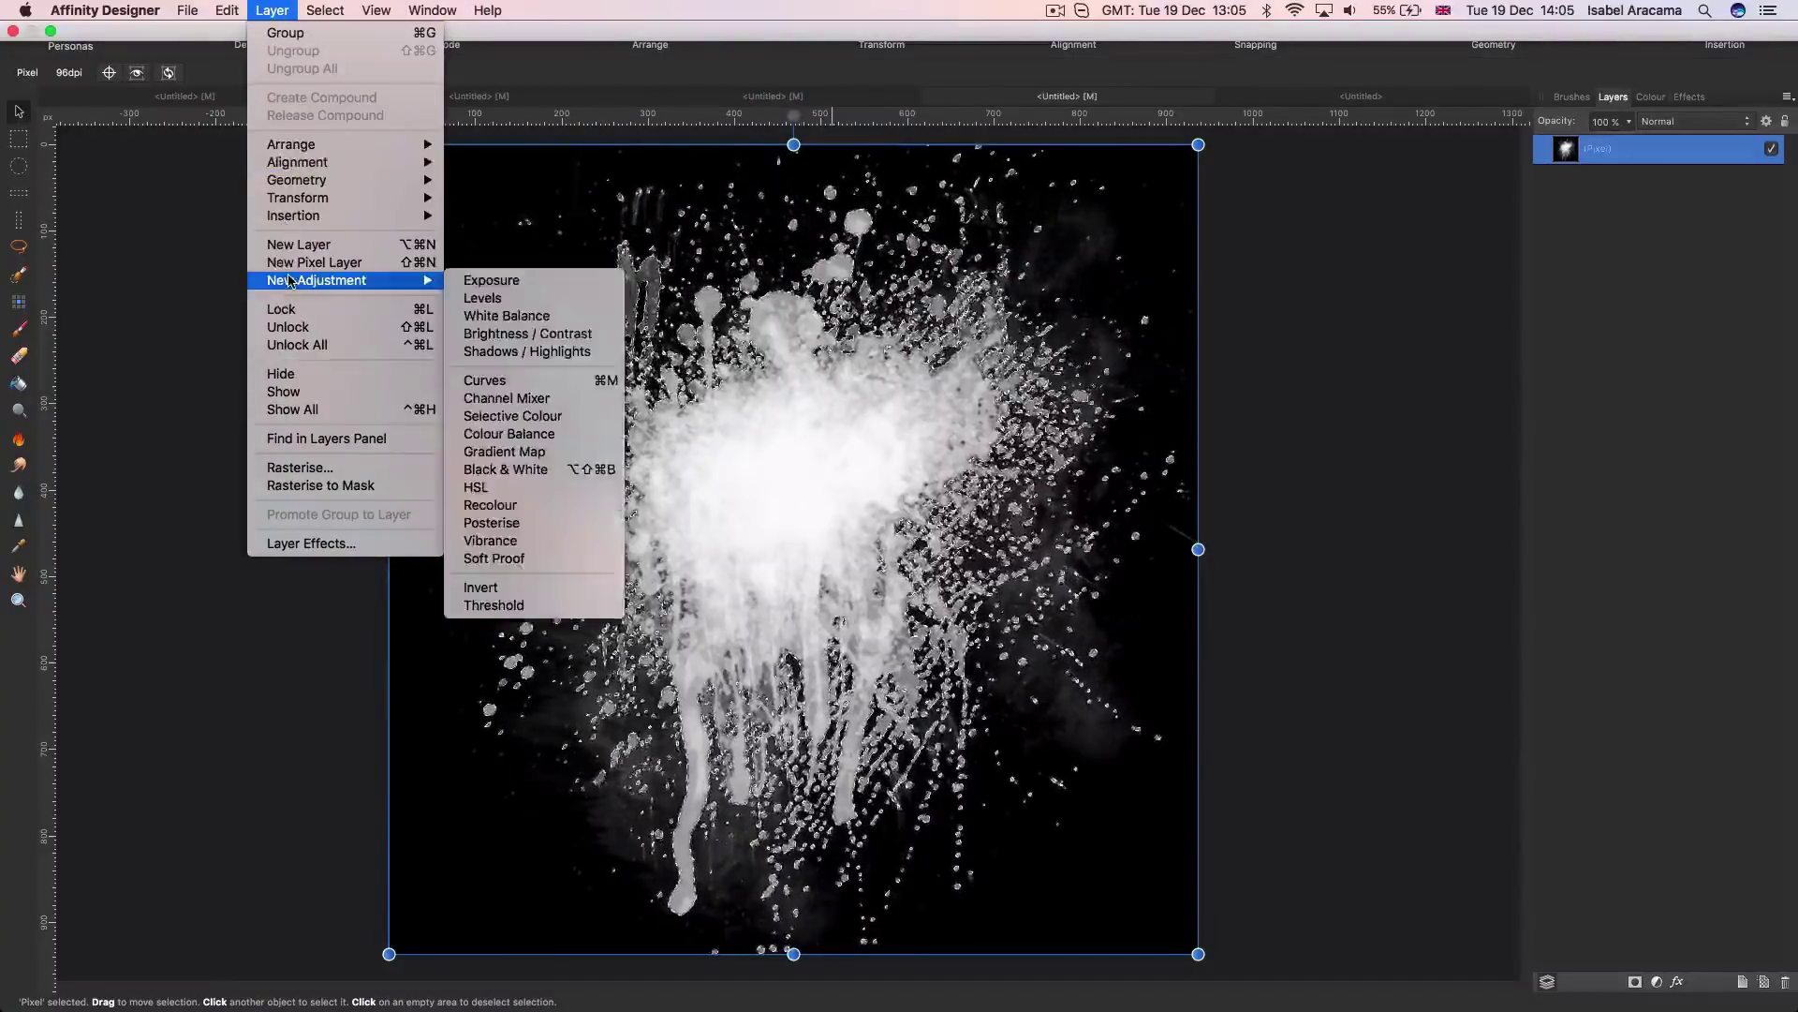
pyautogui.click(514, 587)
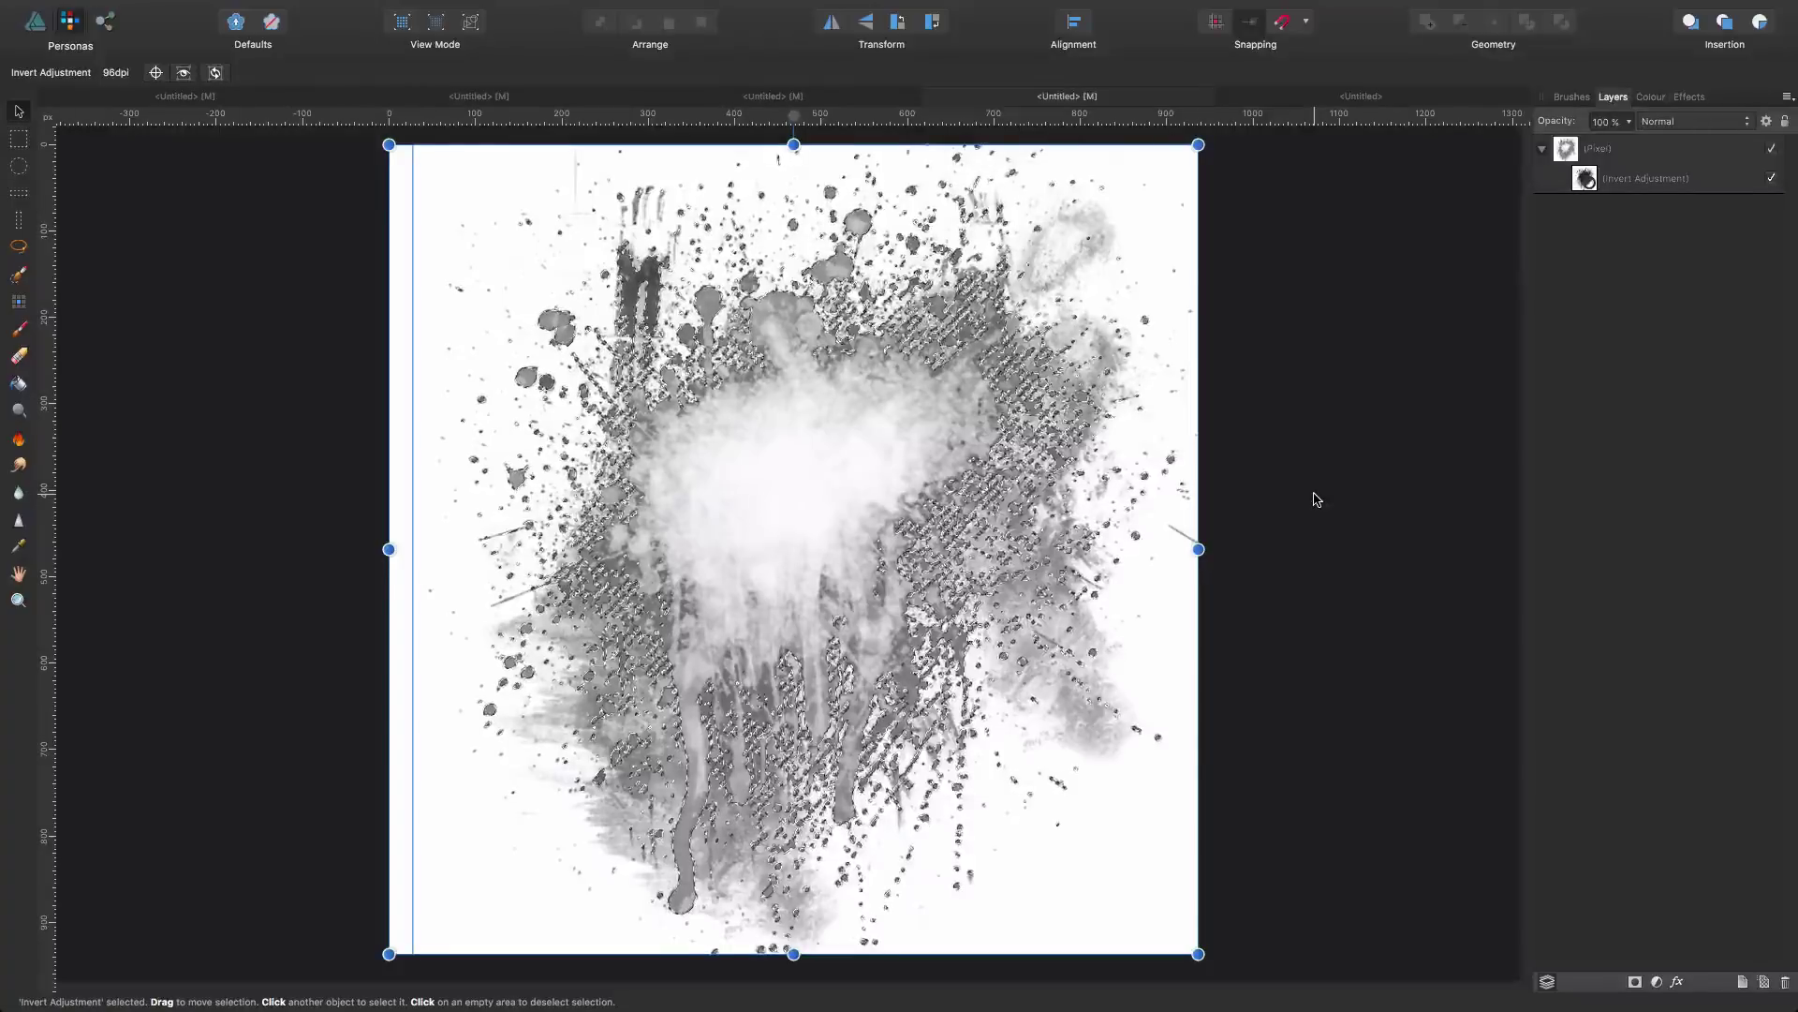
pyautogui.click(1398, 509)
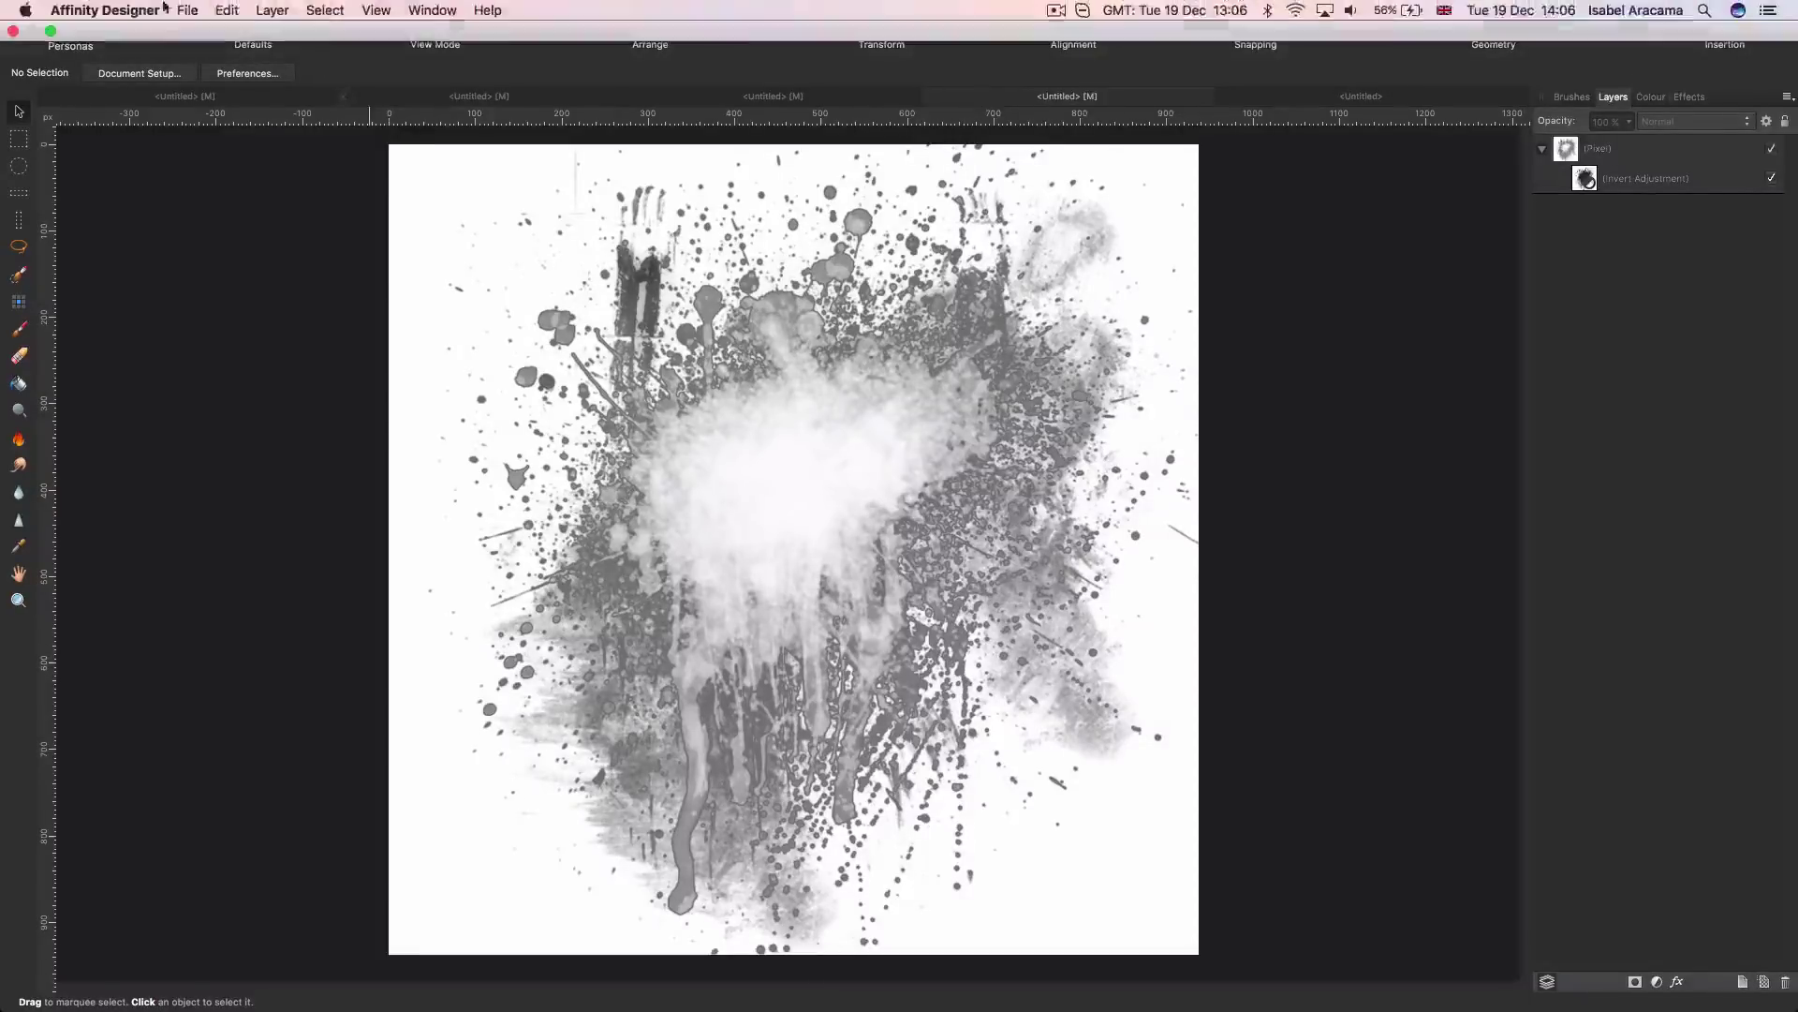
# Step: Export the splatter as PNG brushtest.png on the Desktop, replacing the existing file
pyautogui.click(191, 11)
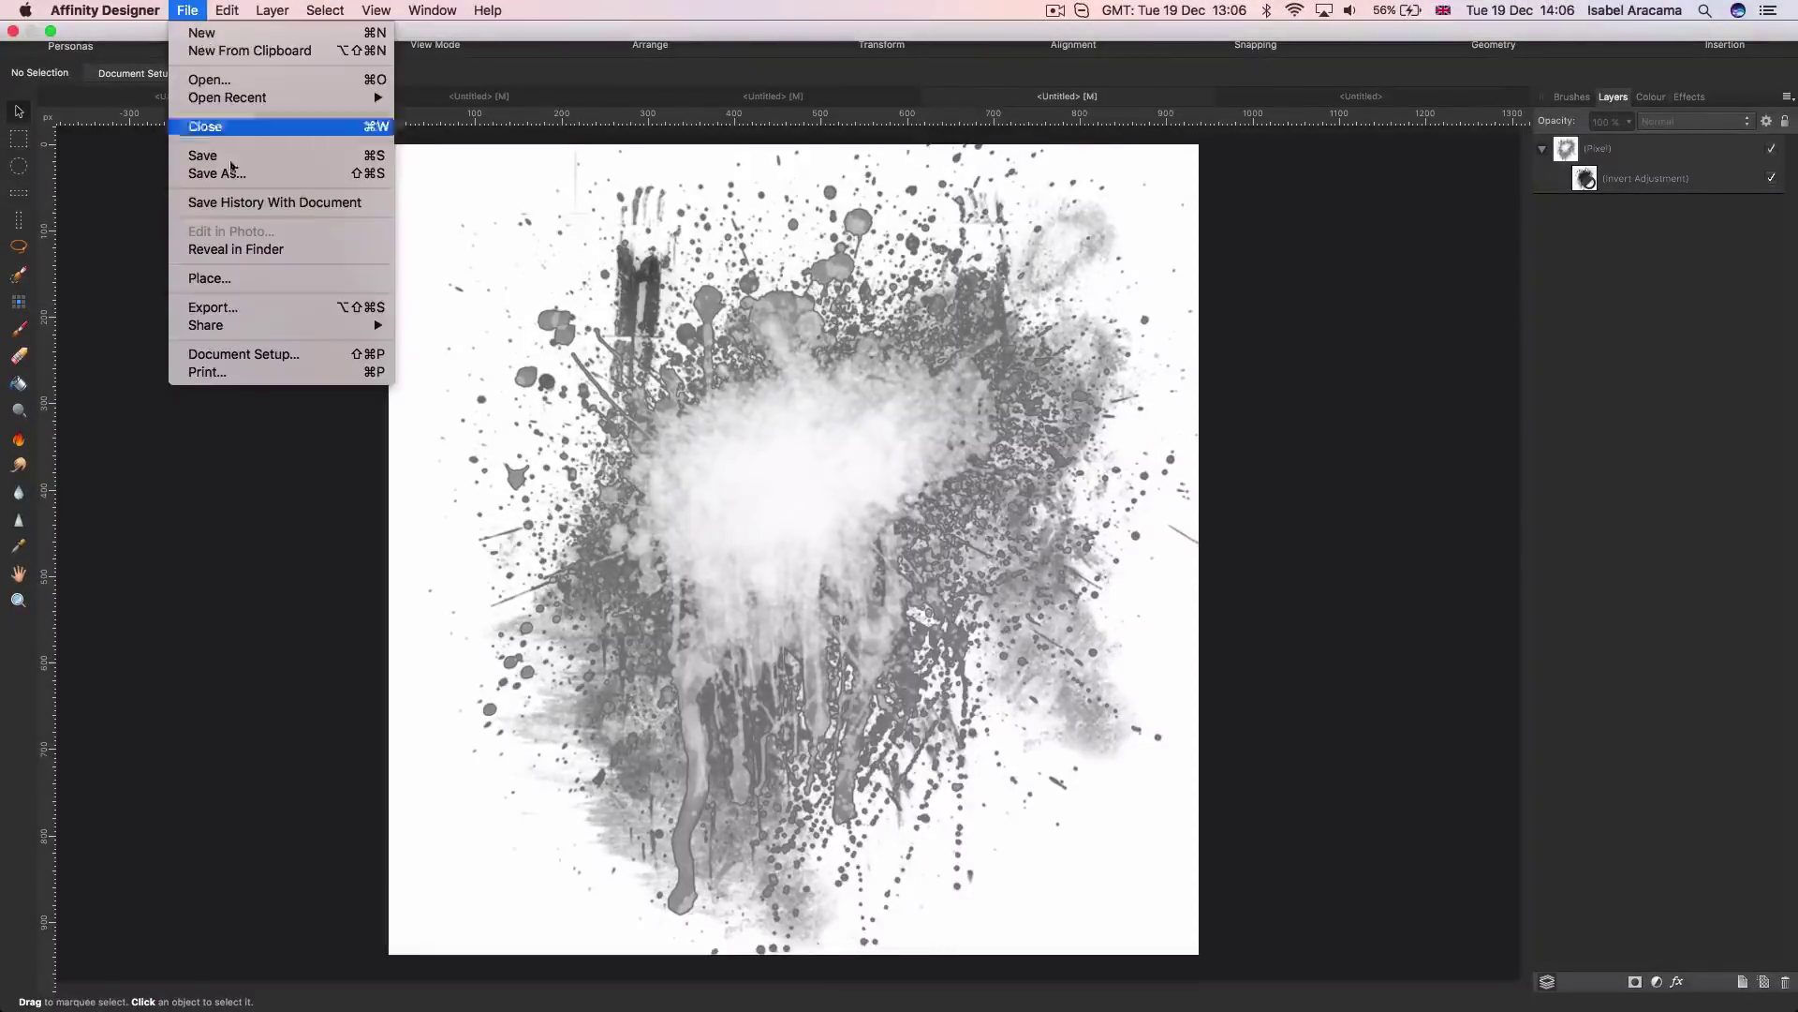
pyautogui.press('Return')
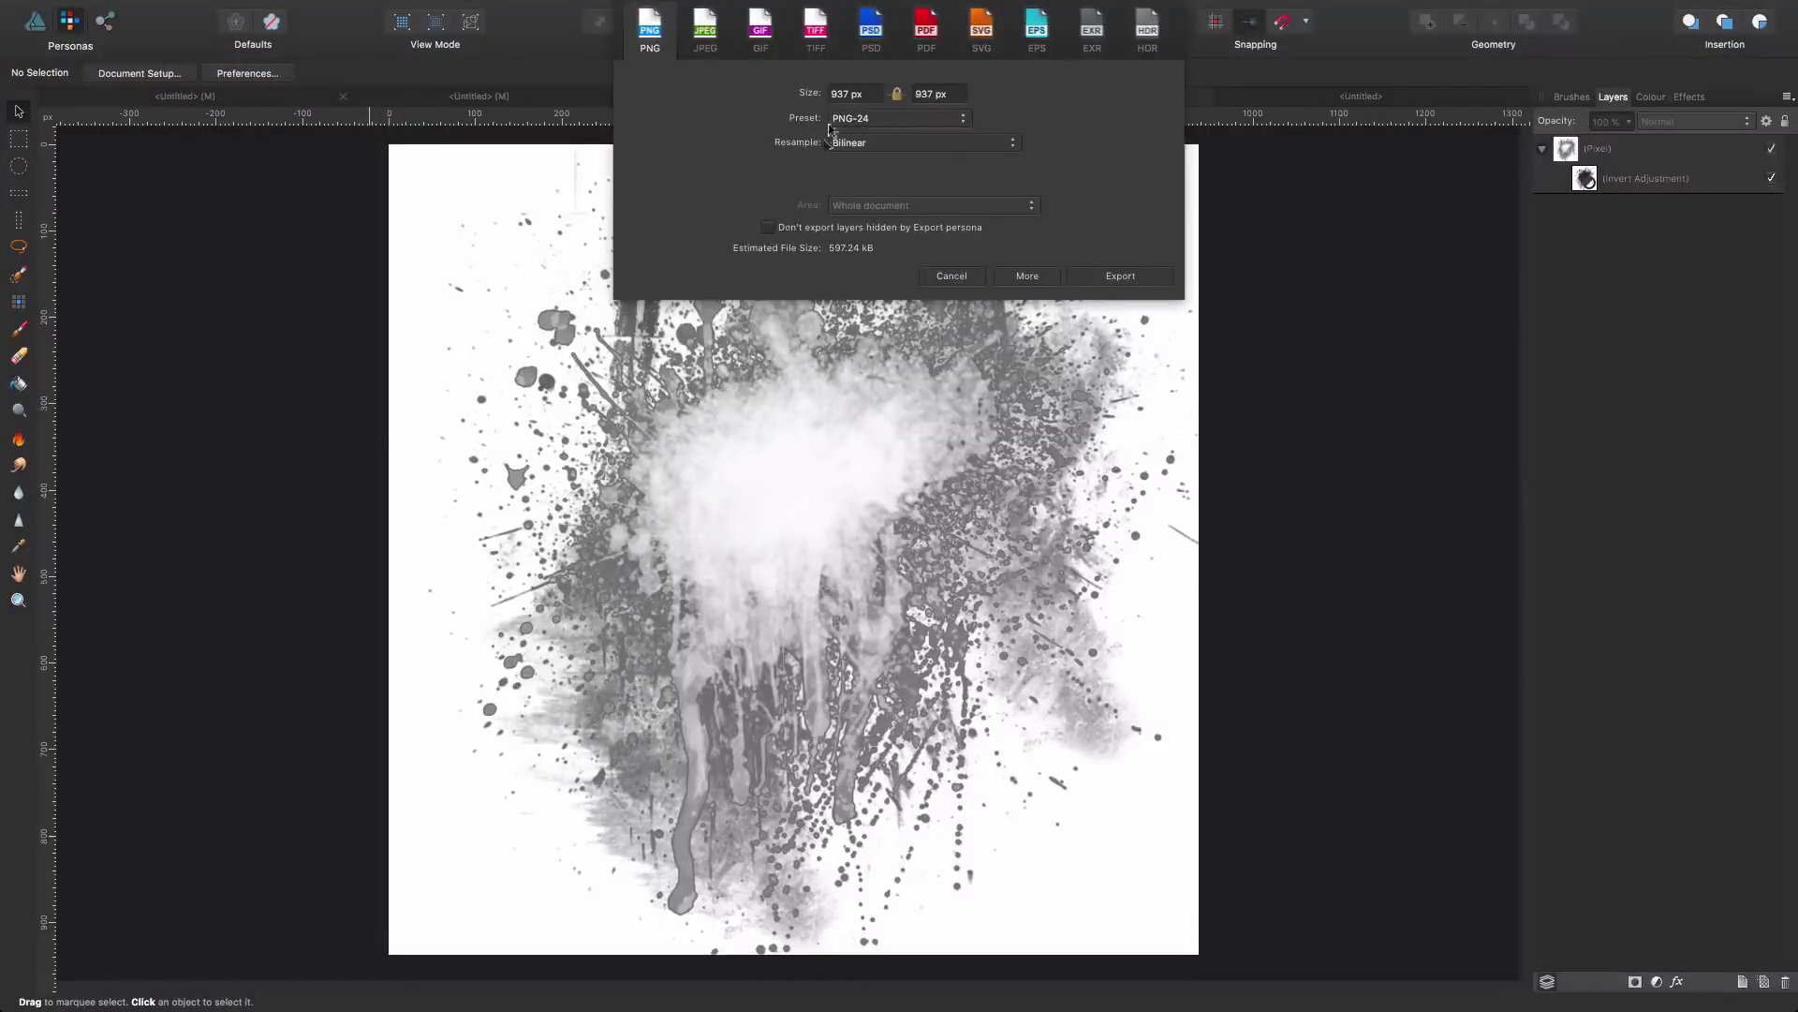
pyautogui.click(1121, 277)
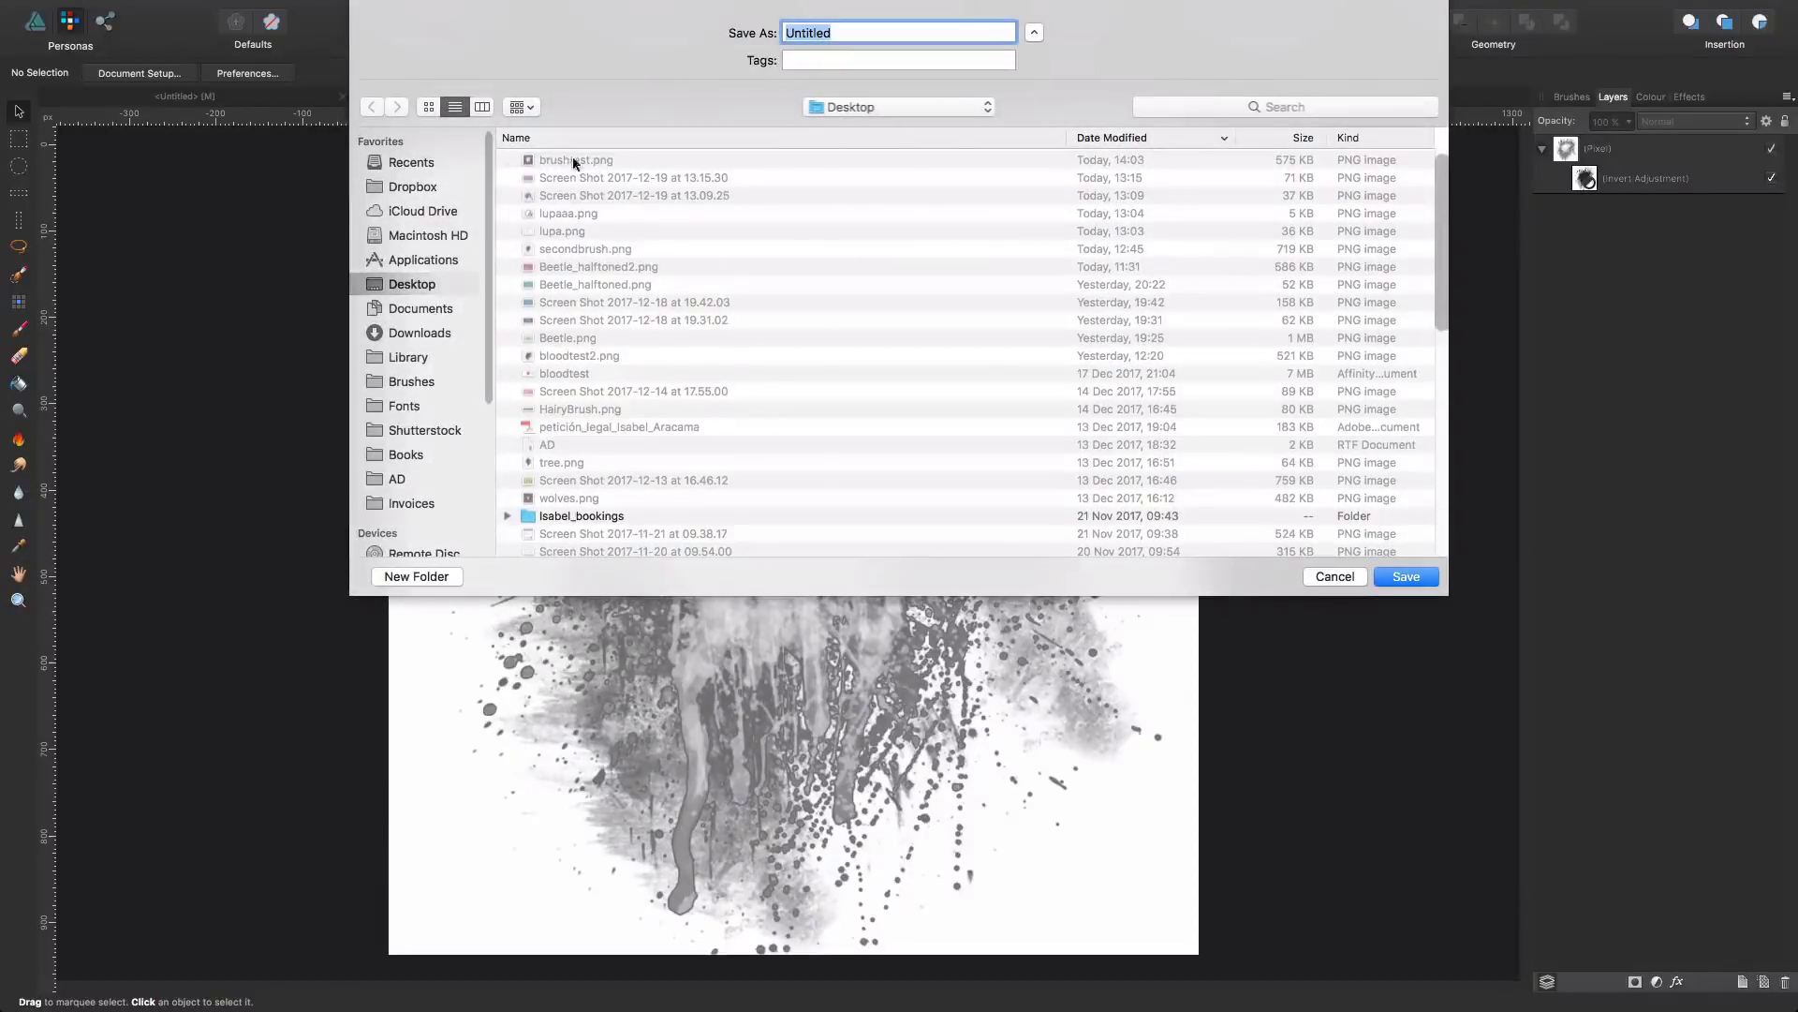
pyautogui.click(573, 160)
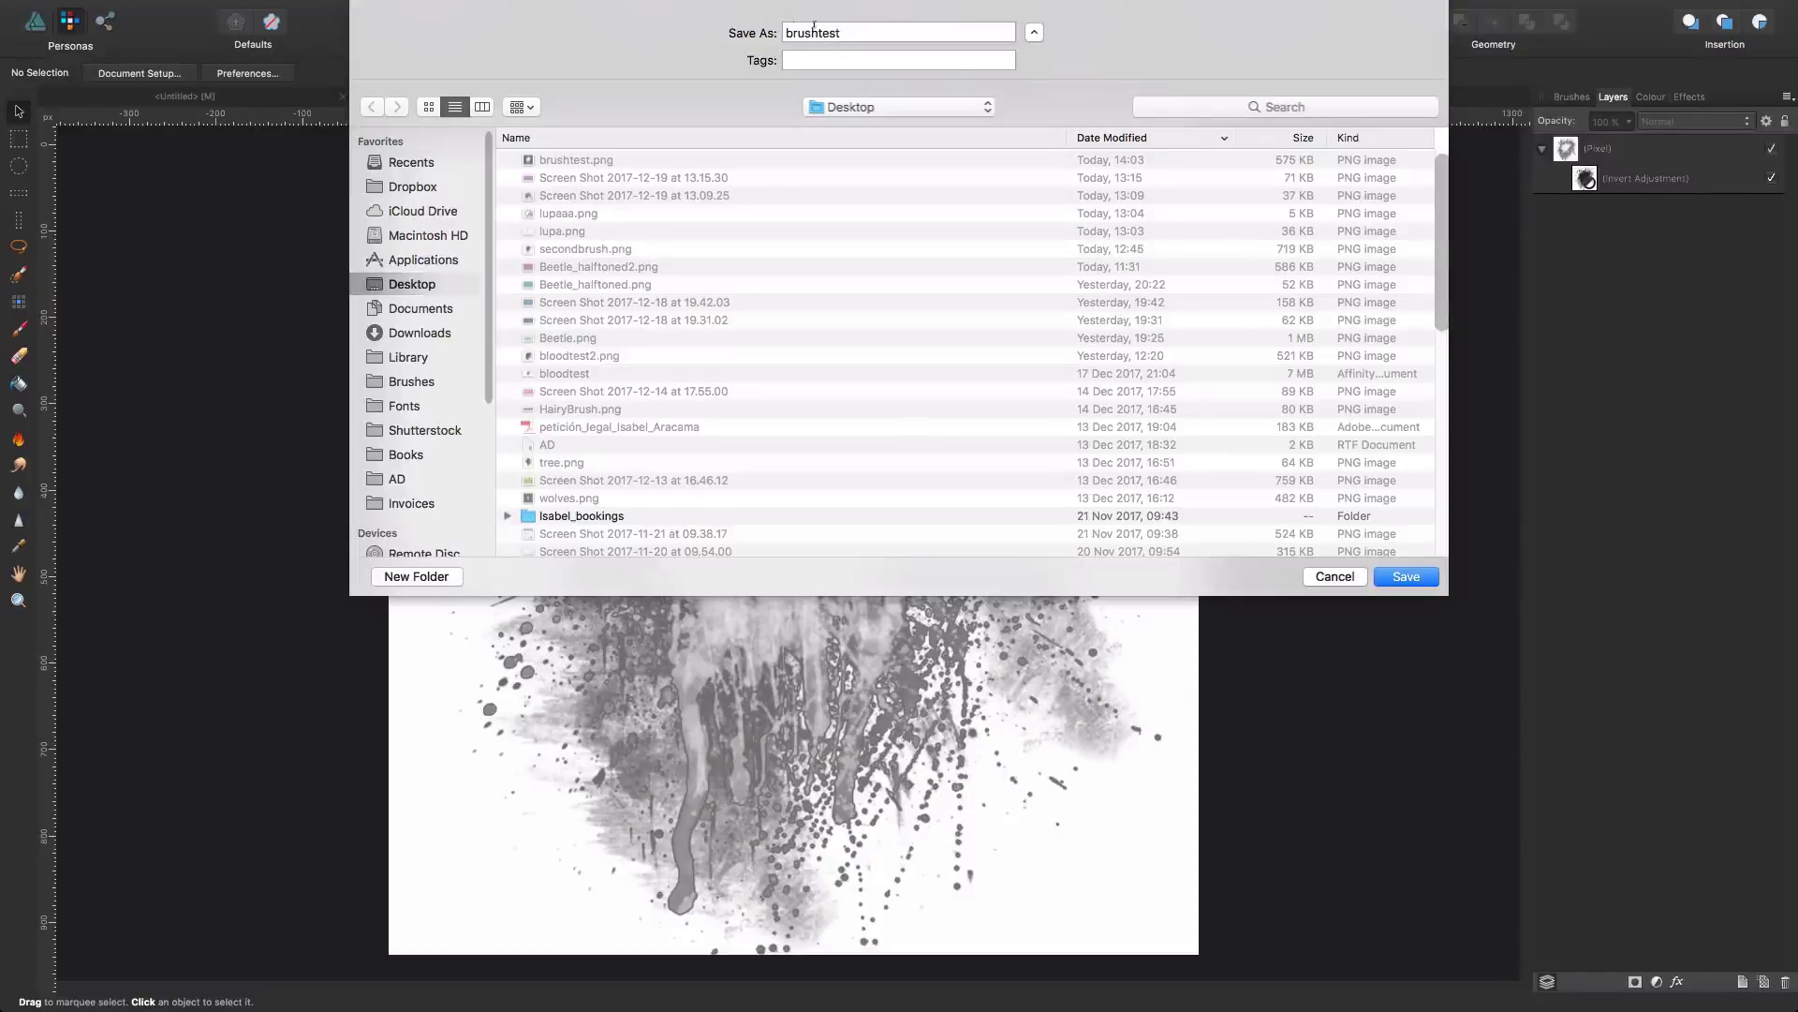
pyautogui.click(1404, 577)
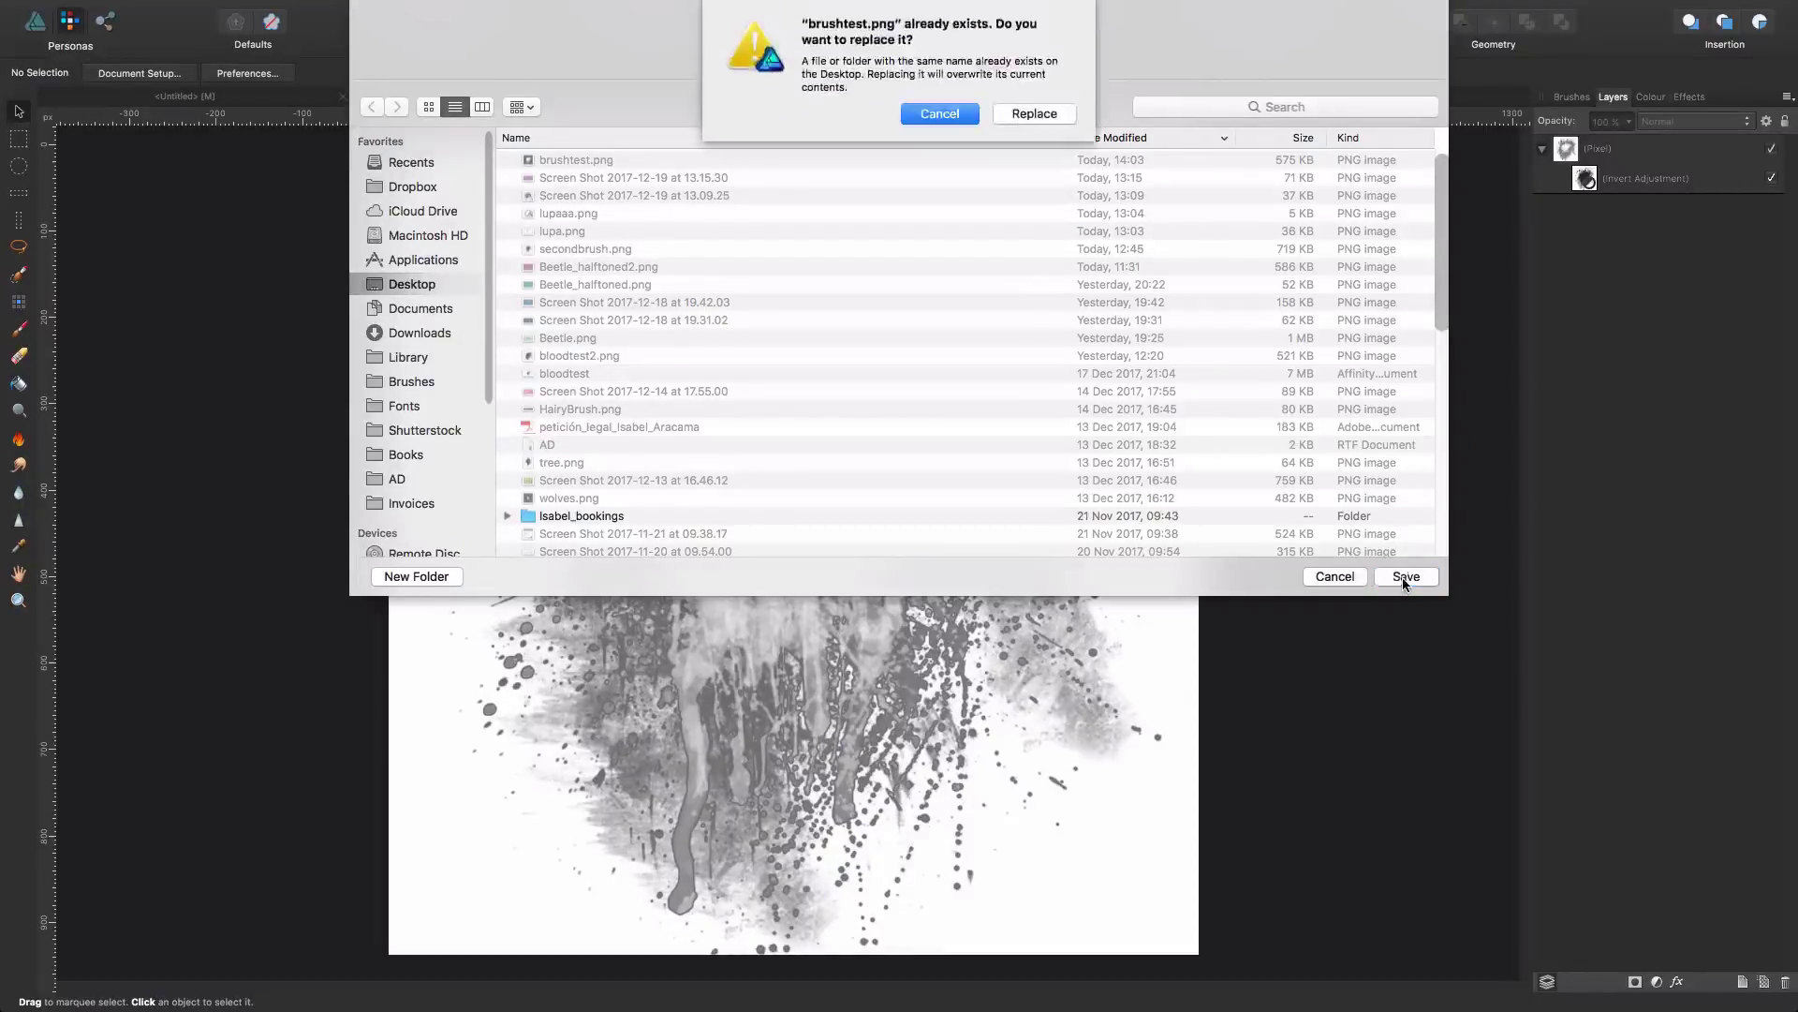
pyautogui.click(1033, 113)
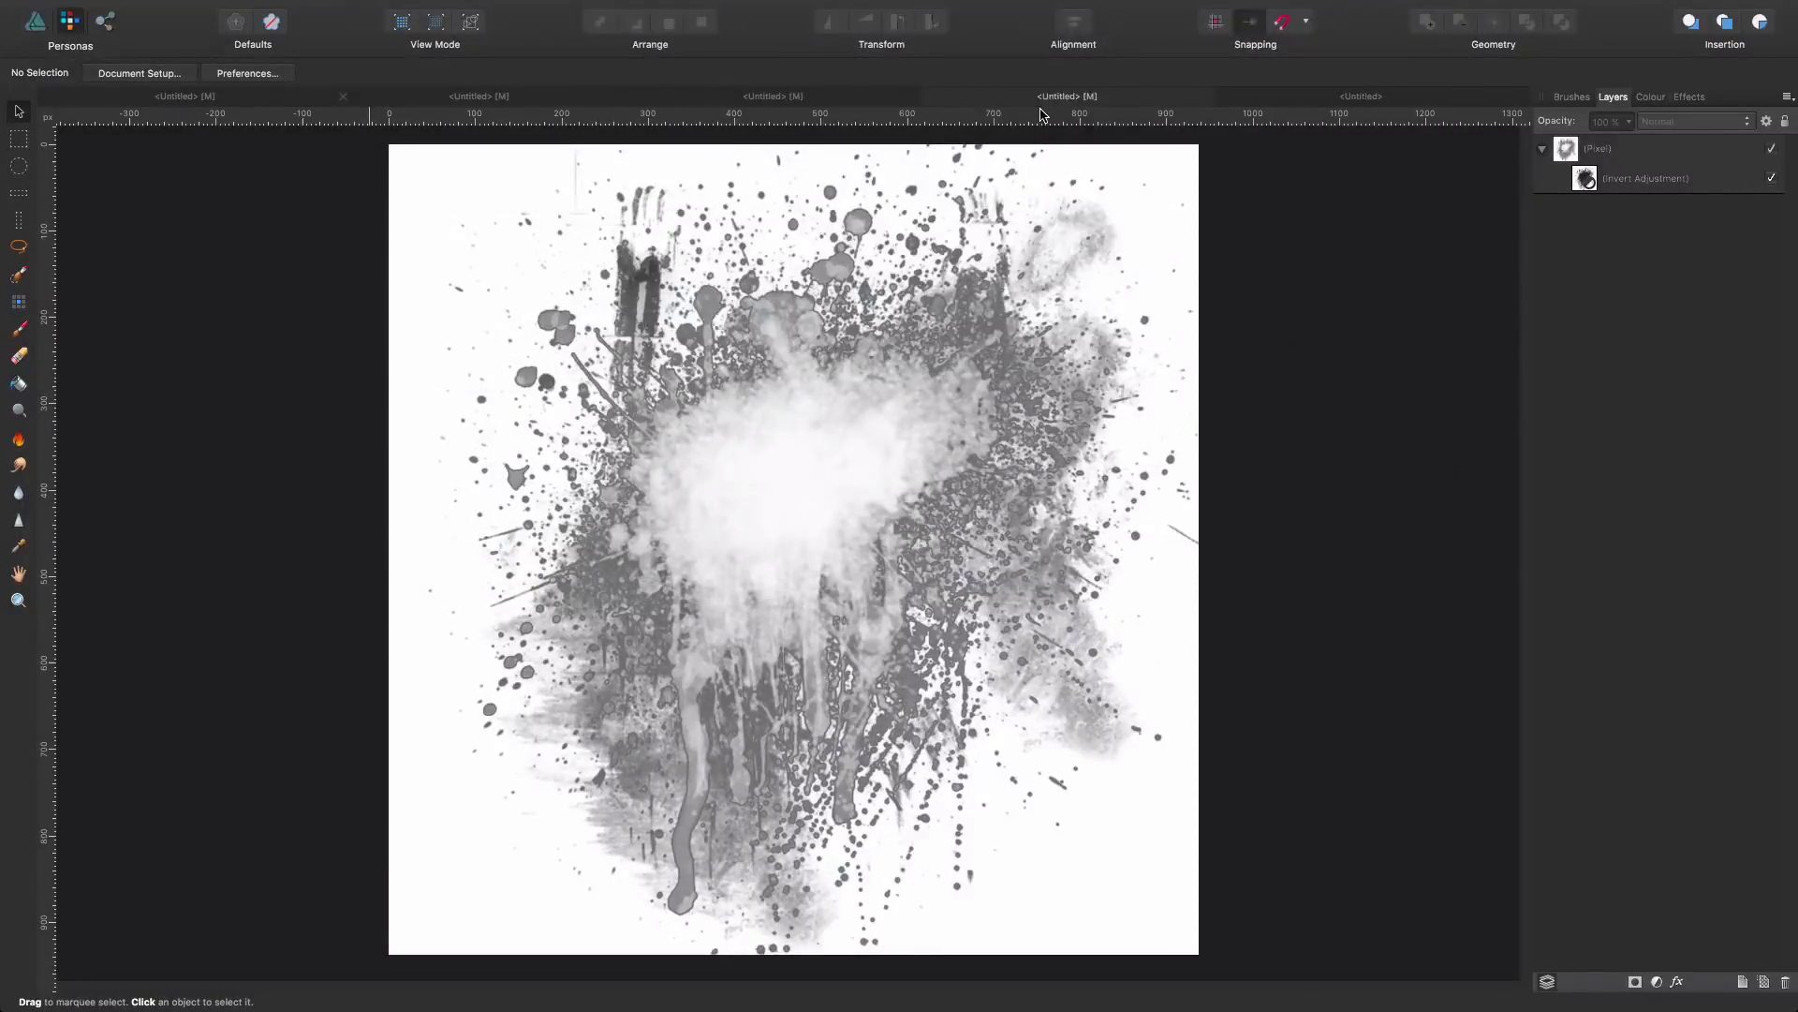
# Step: Create a new intensity brush from brushtest.png in the custom brush category
pyautogui.click(1572, 99)
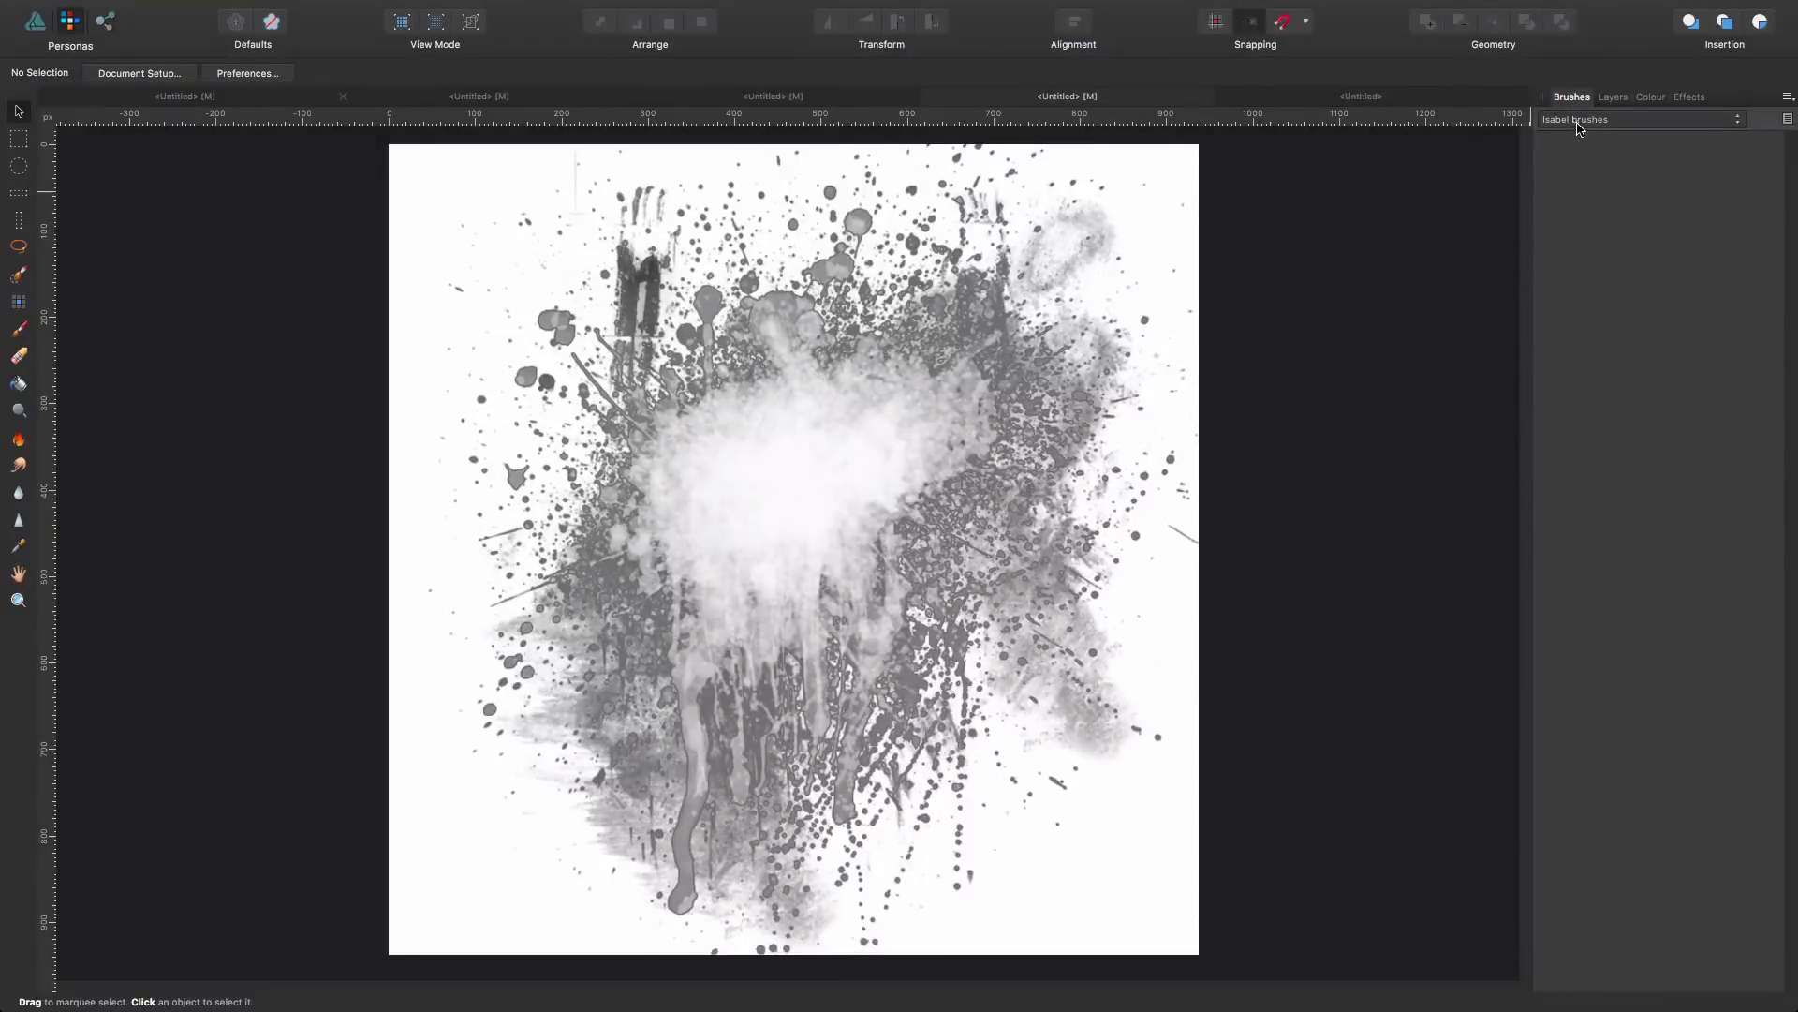
pyautogui.click(1788, 97)
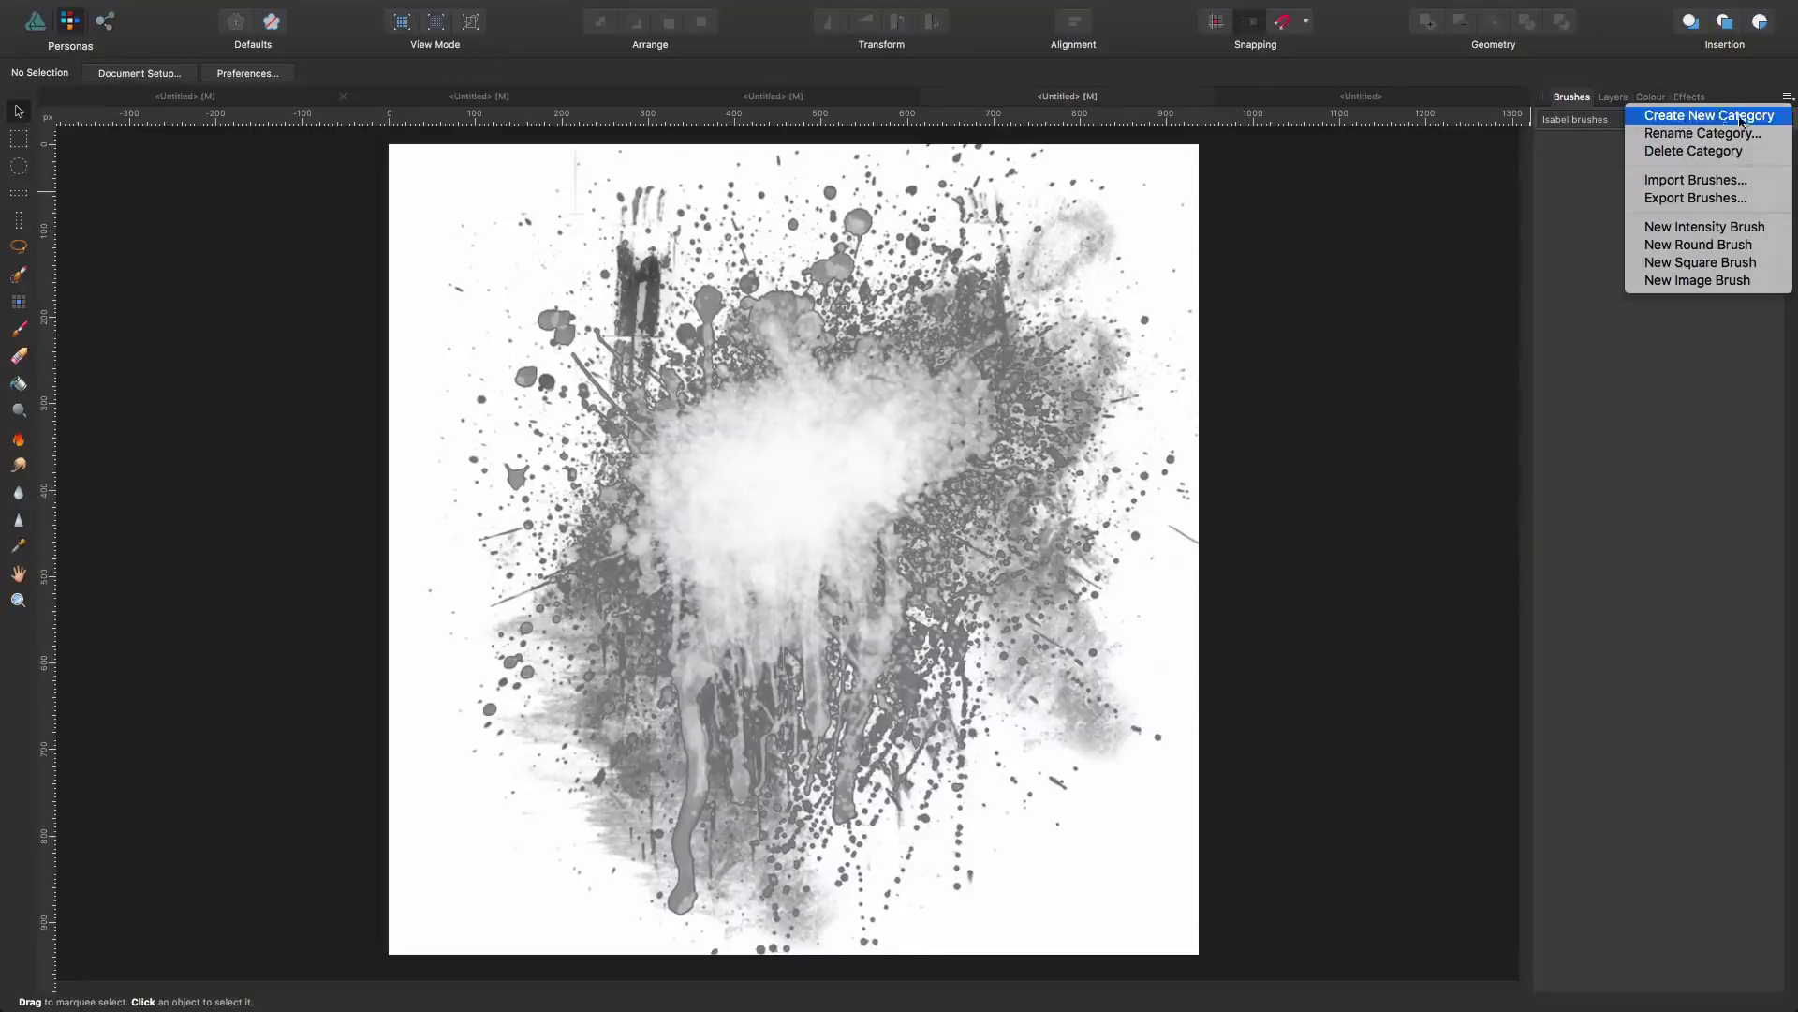
pyautogui.click(1586, 161)
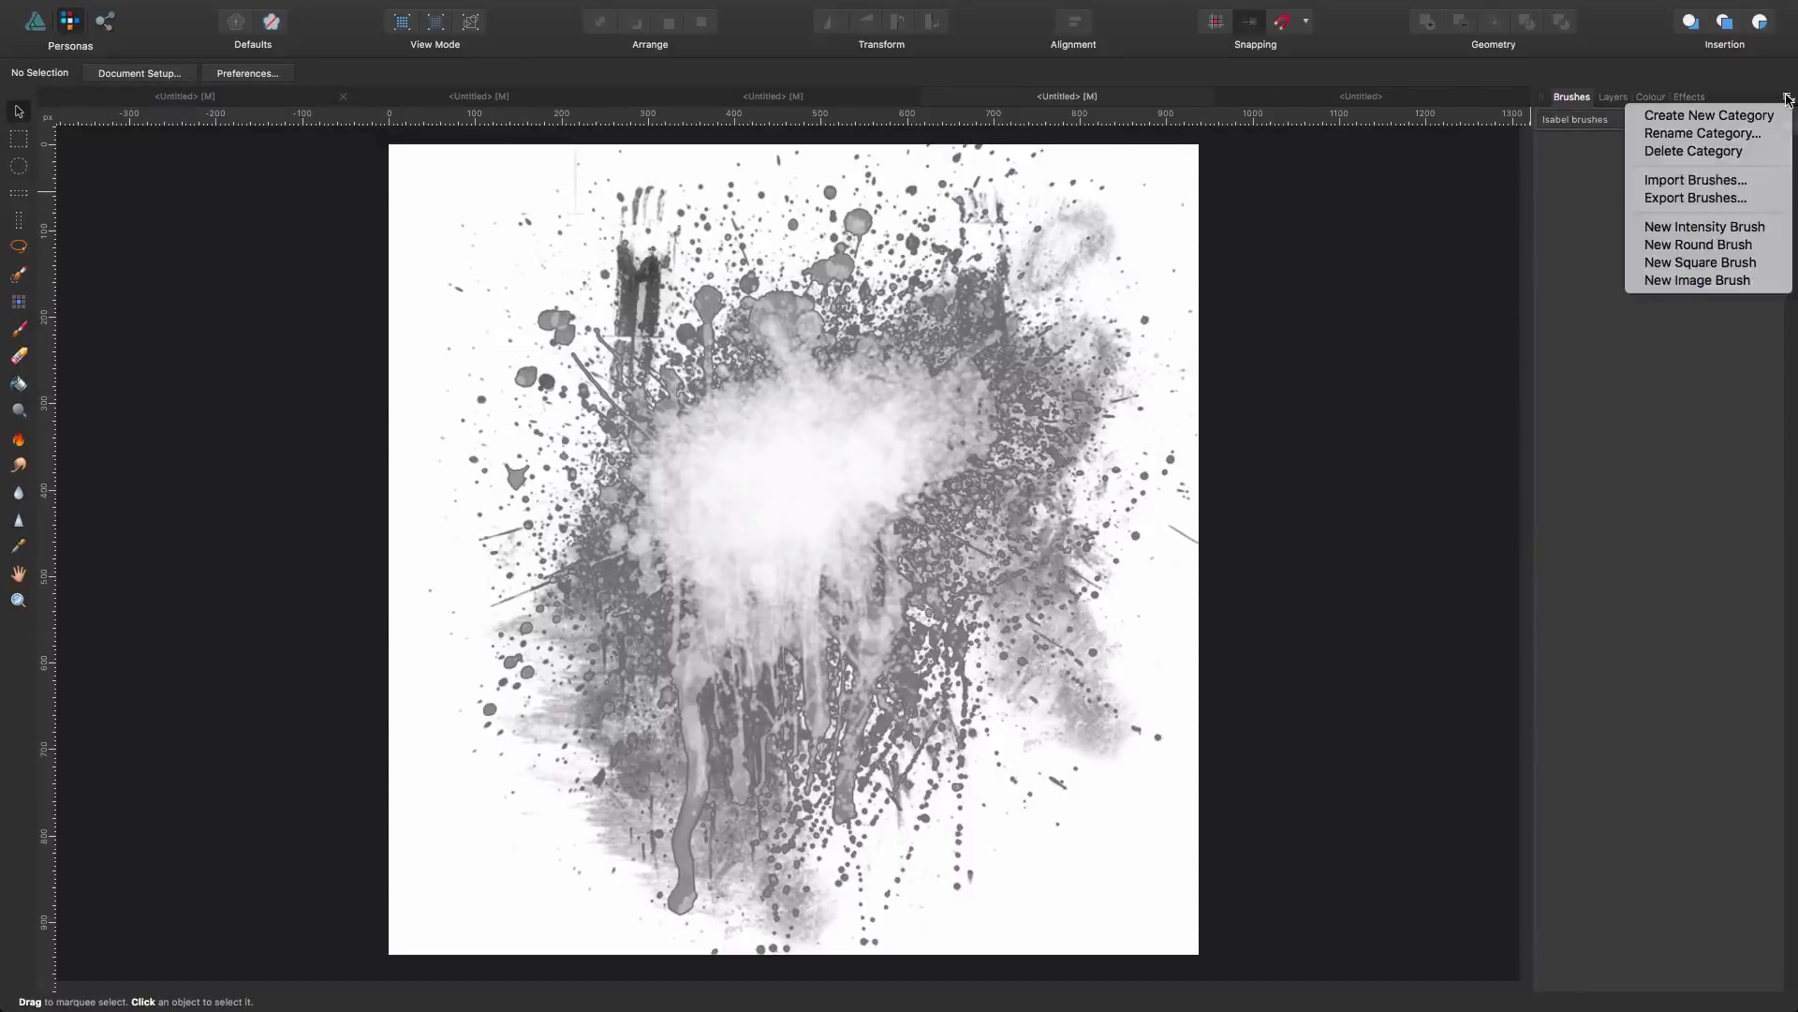
pyautogui.click(1718, 229)
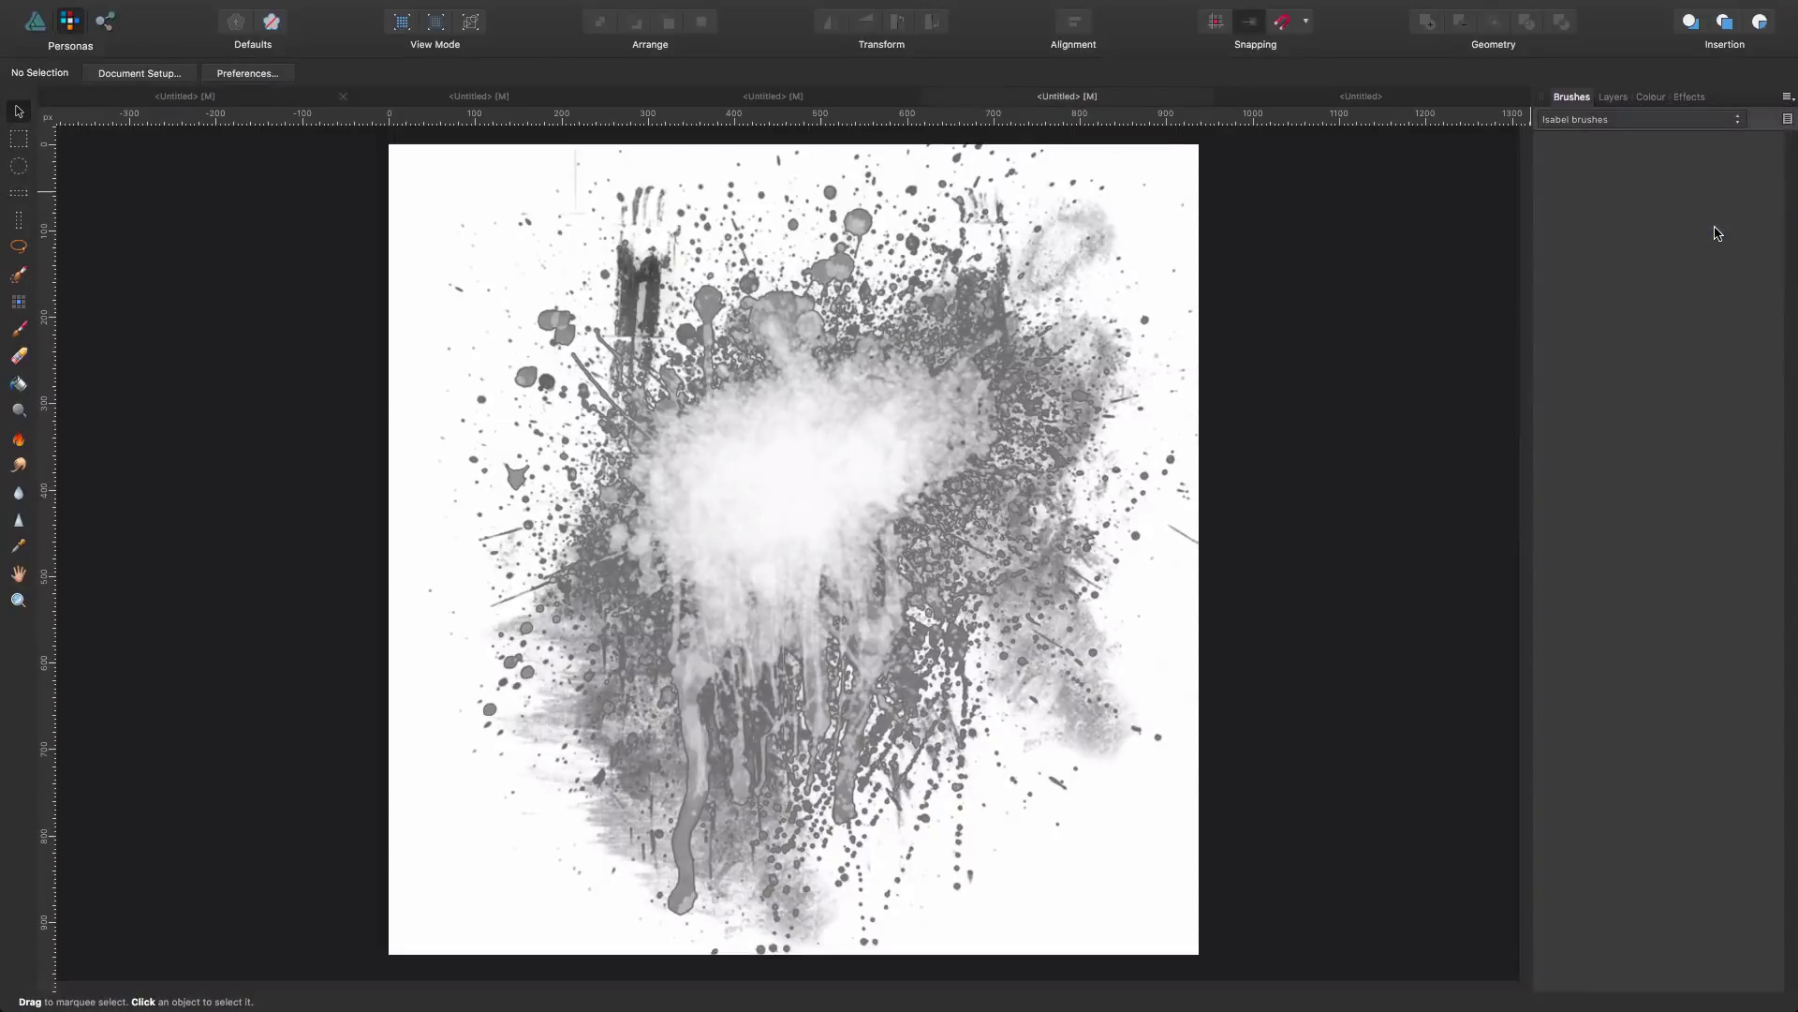
pyautogui.click(715, 69)
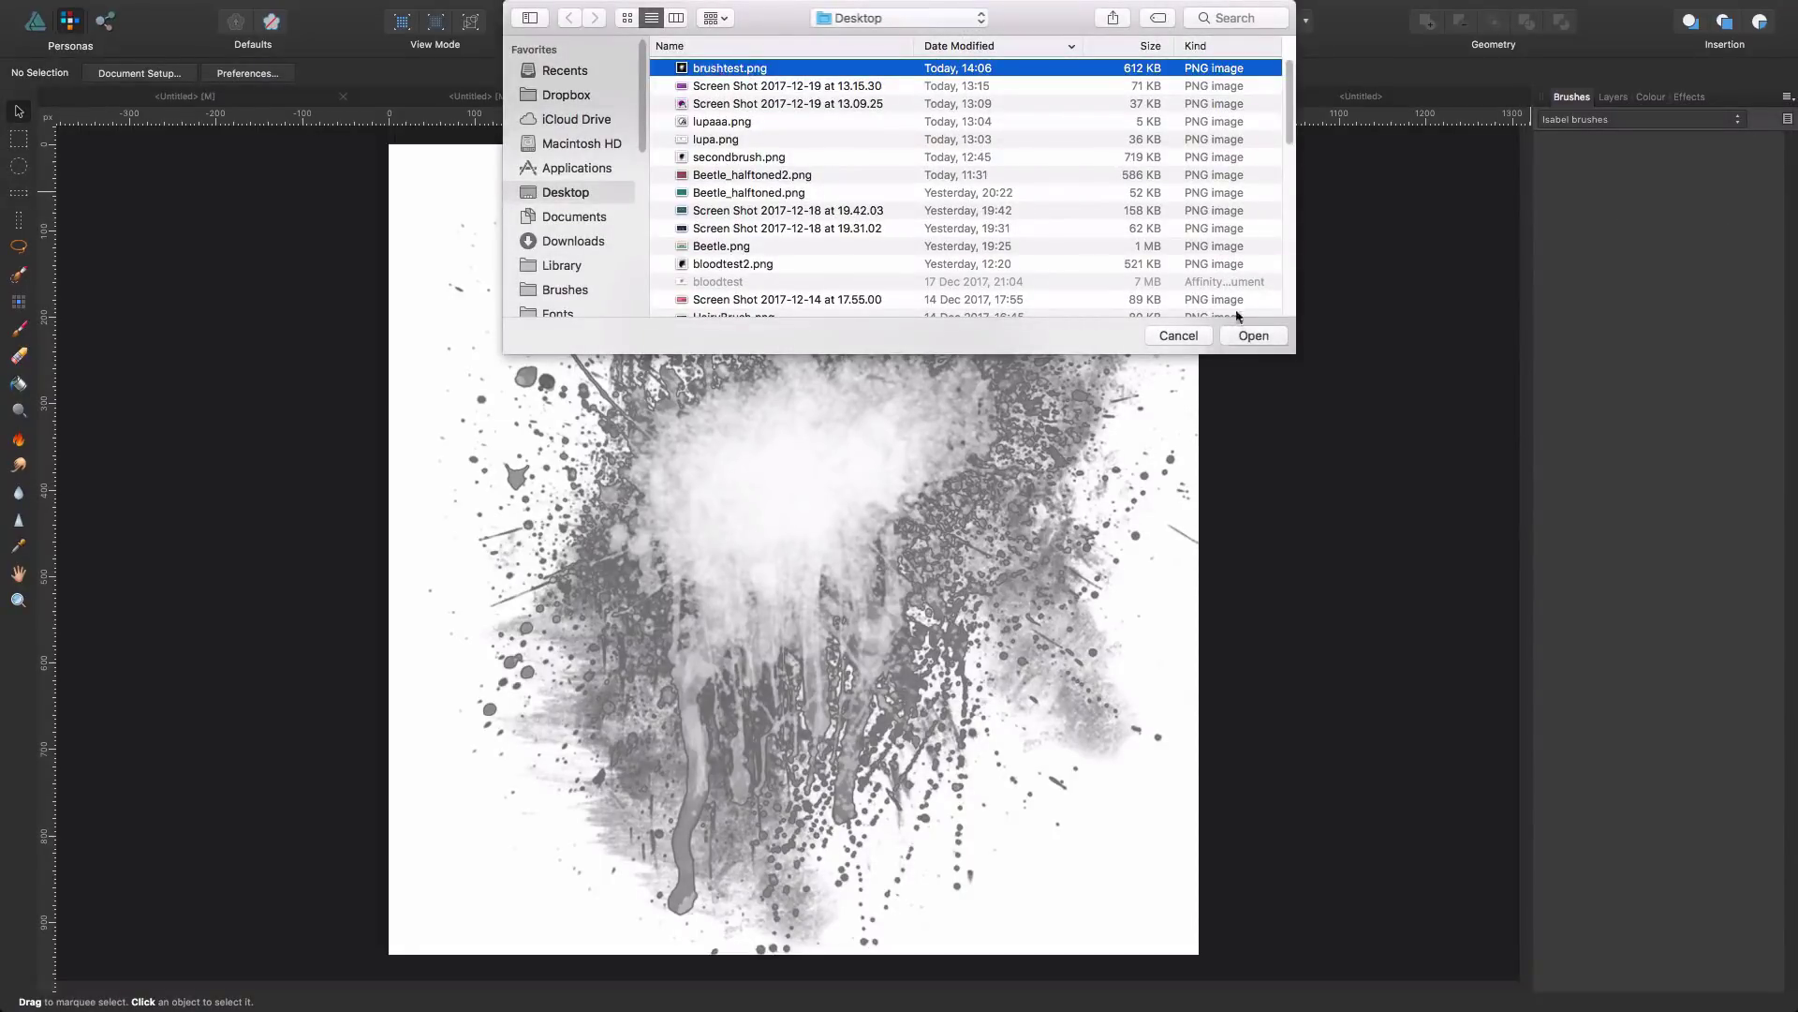
pyautogui.click(1251, 335)
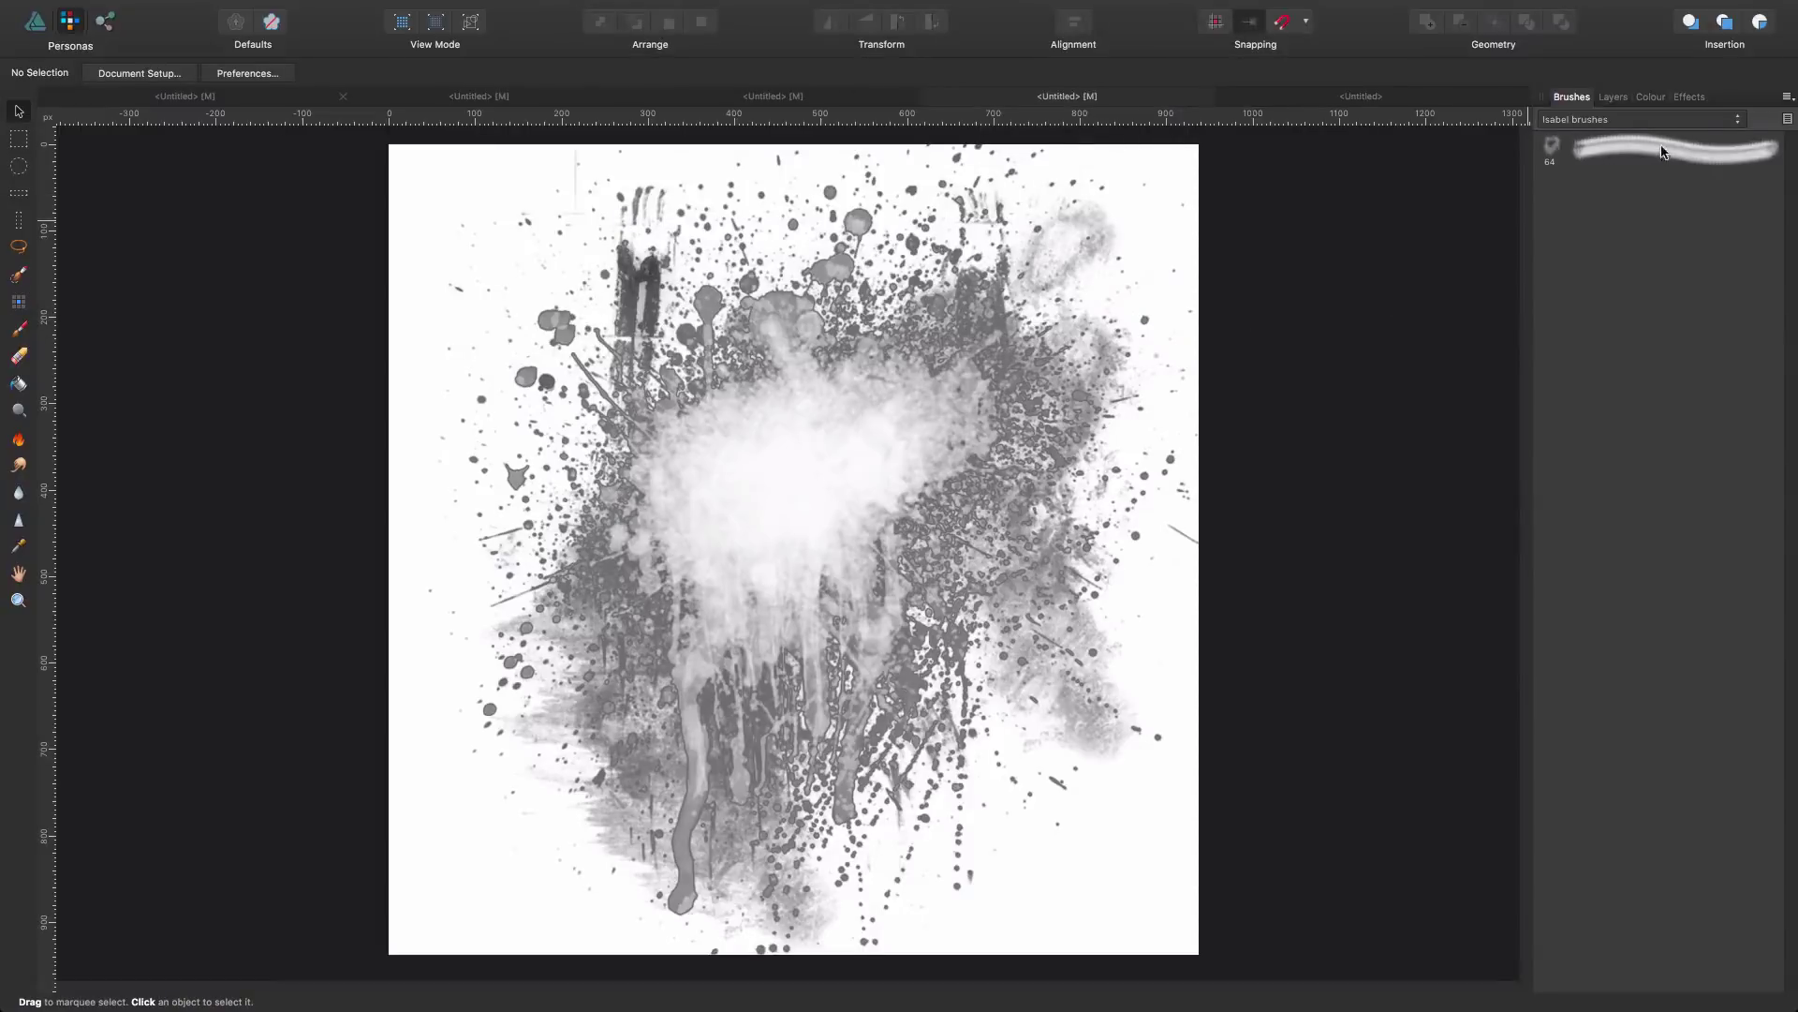
# Step: Start a new blank 2000×1000 document
pyautogui.click(966, 656)
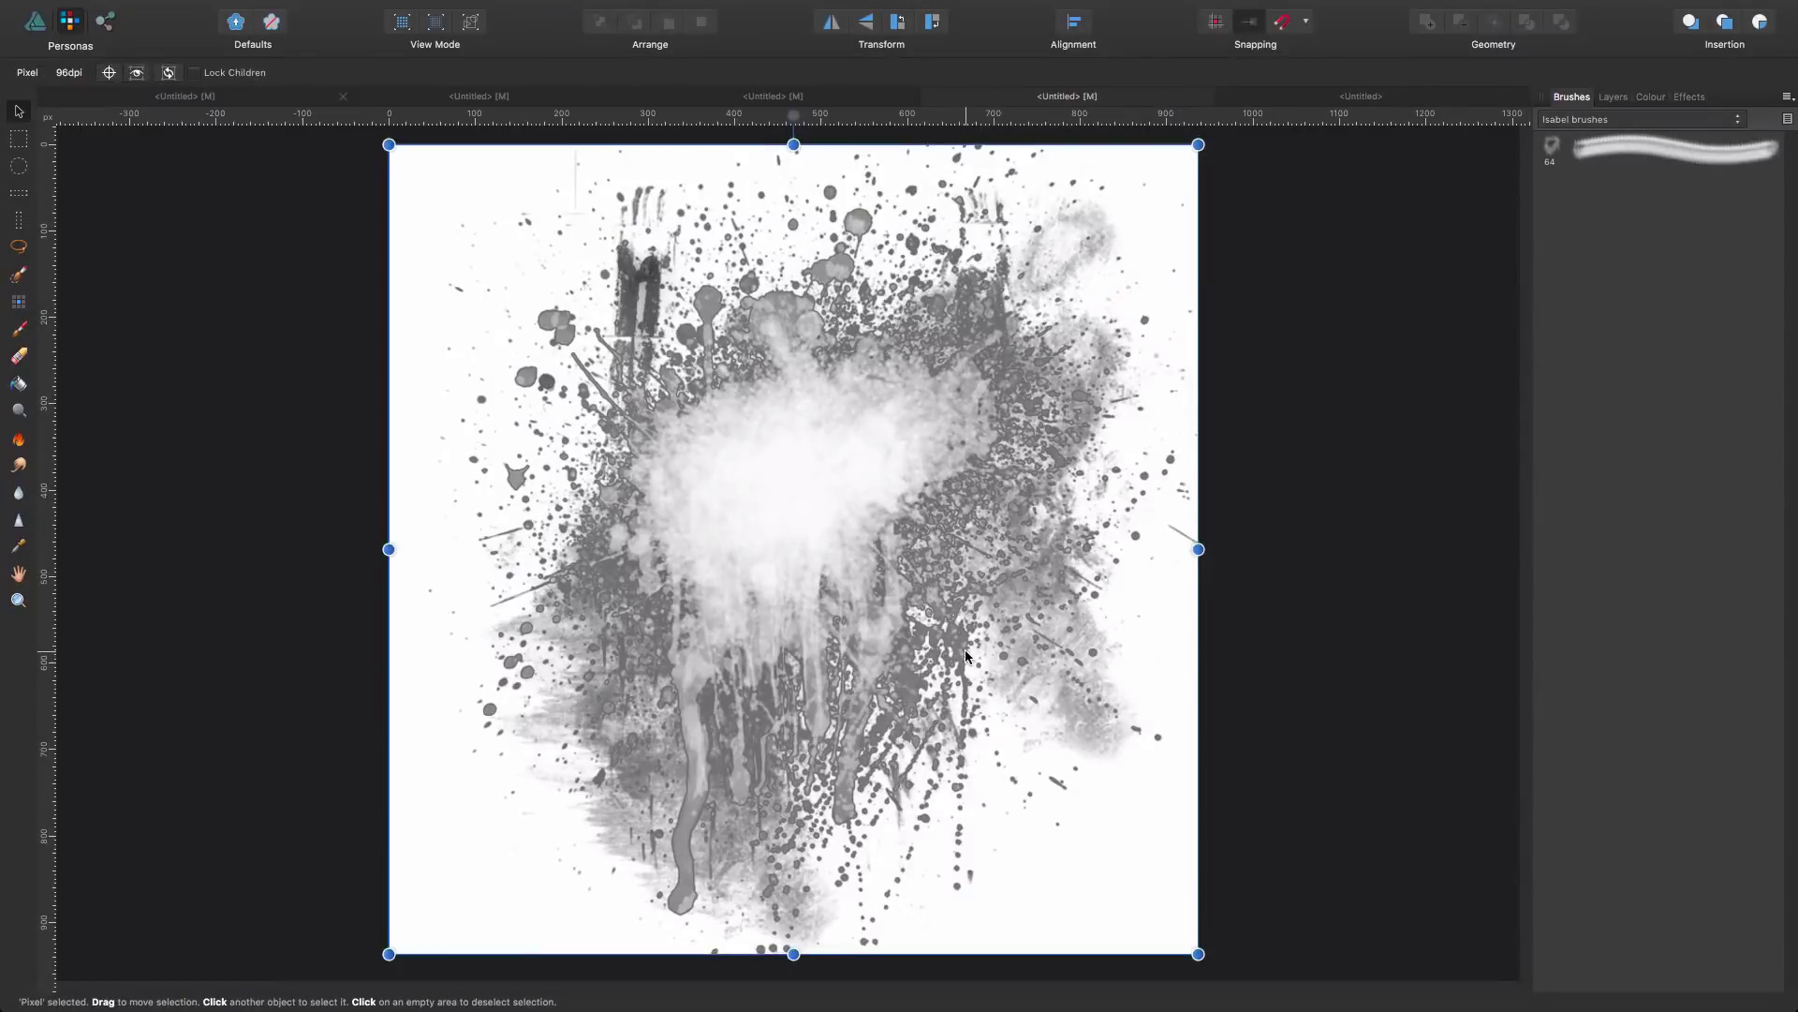
pyautogui.press('super+n')
pyautogui.click(1057, 637)
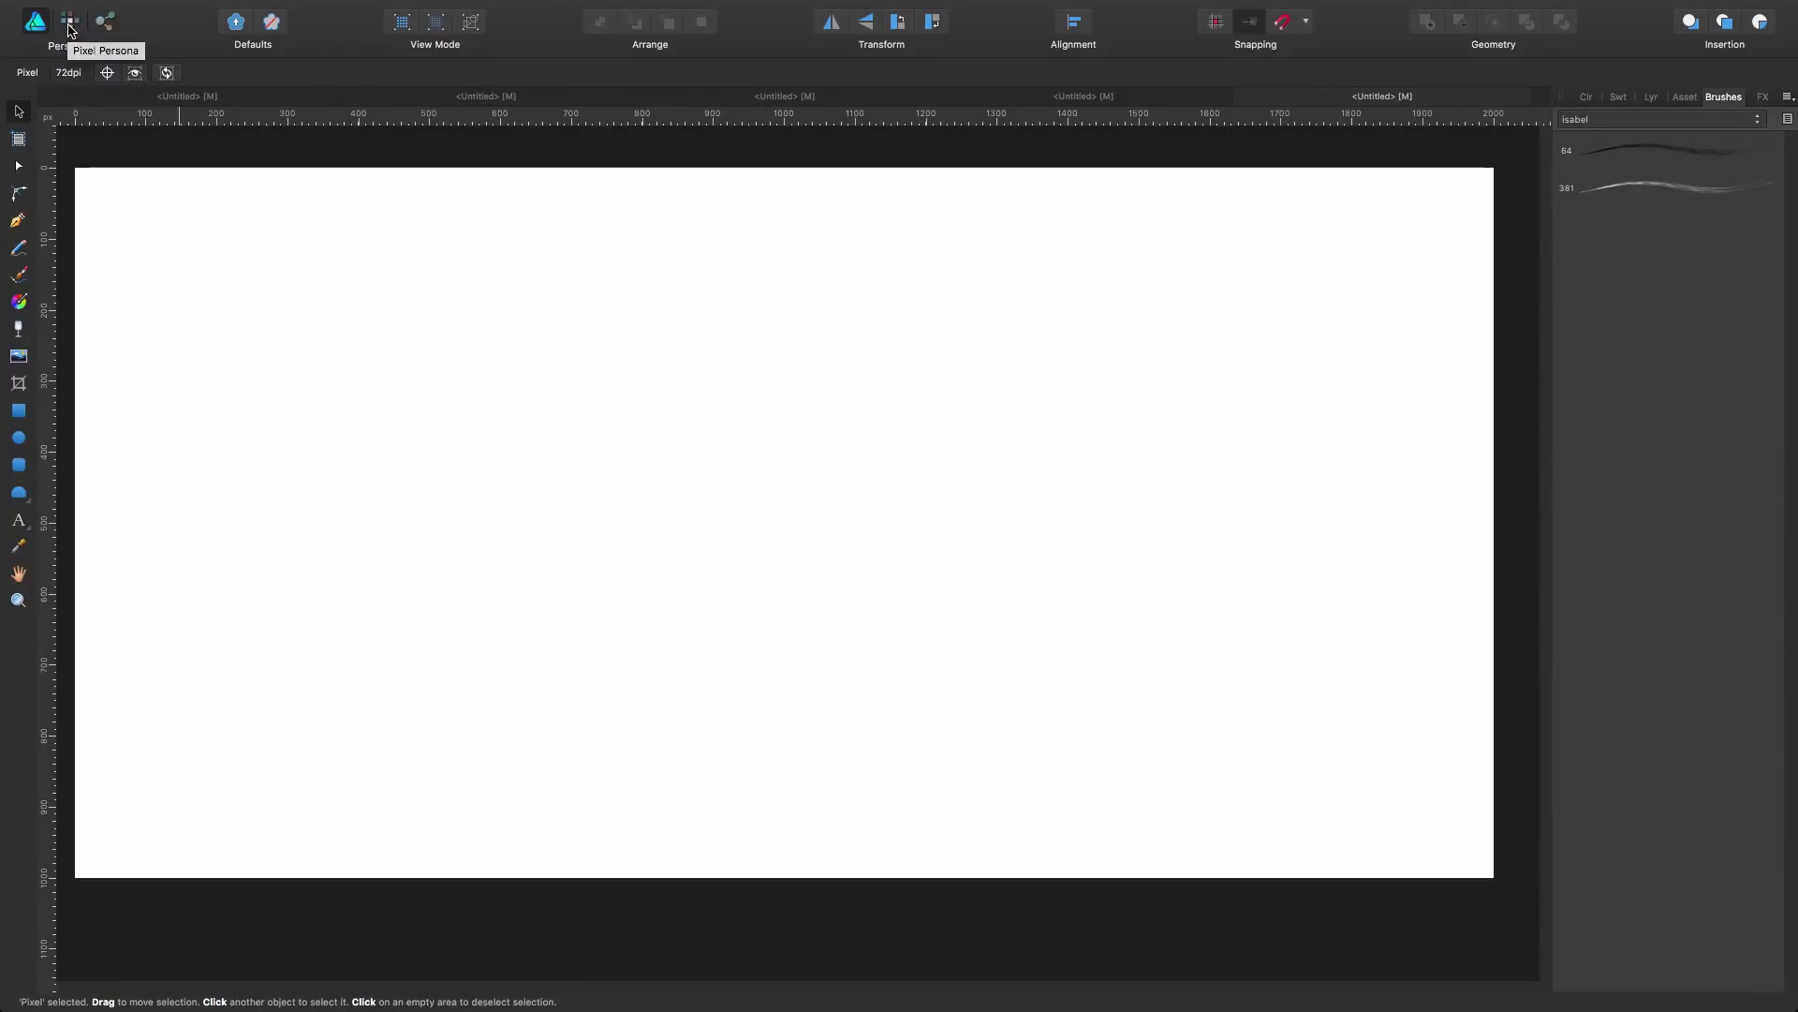
# Step: Switch to the Pixel Persona and select the new custom splatter brush
pyautogui.click(70, 29)
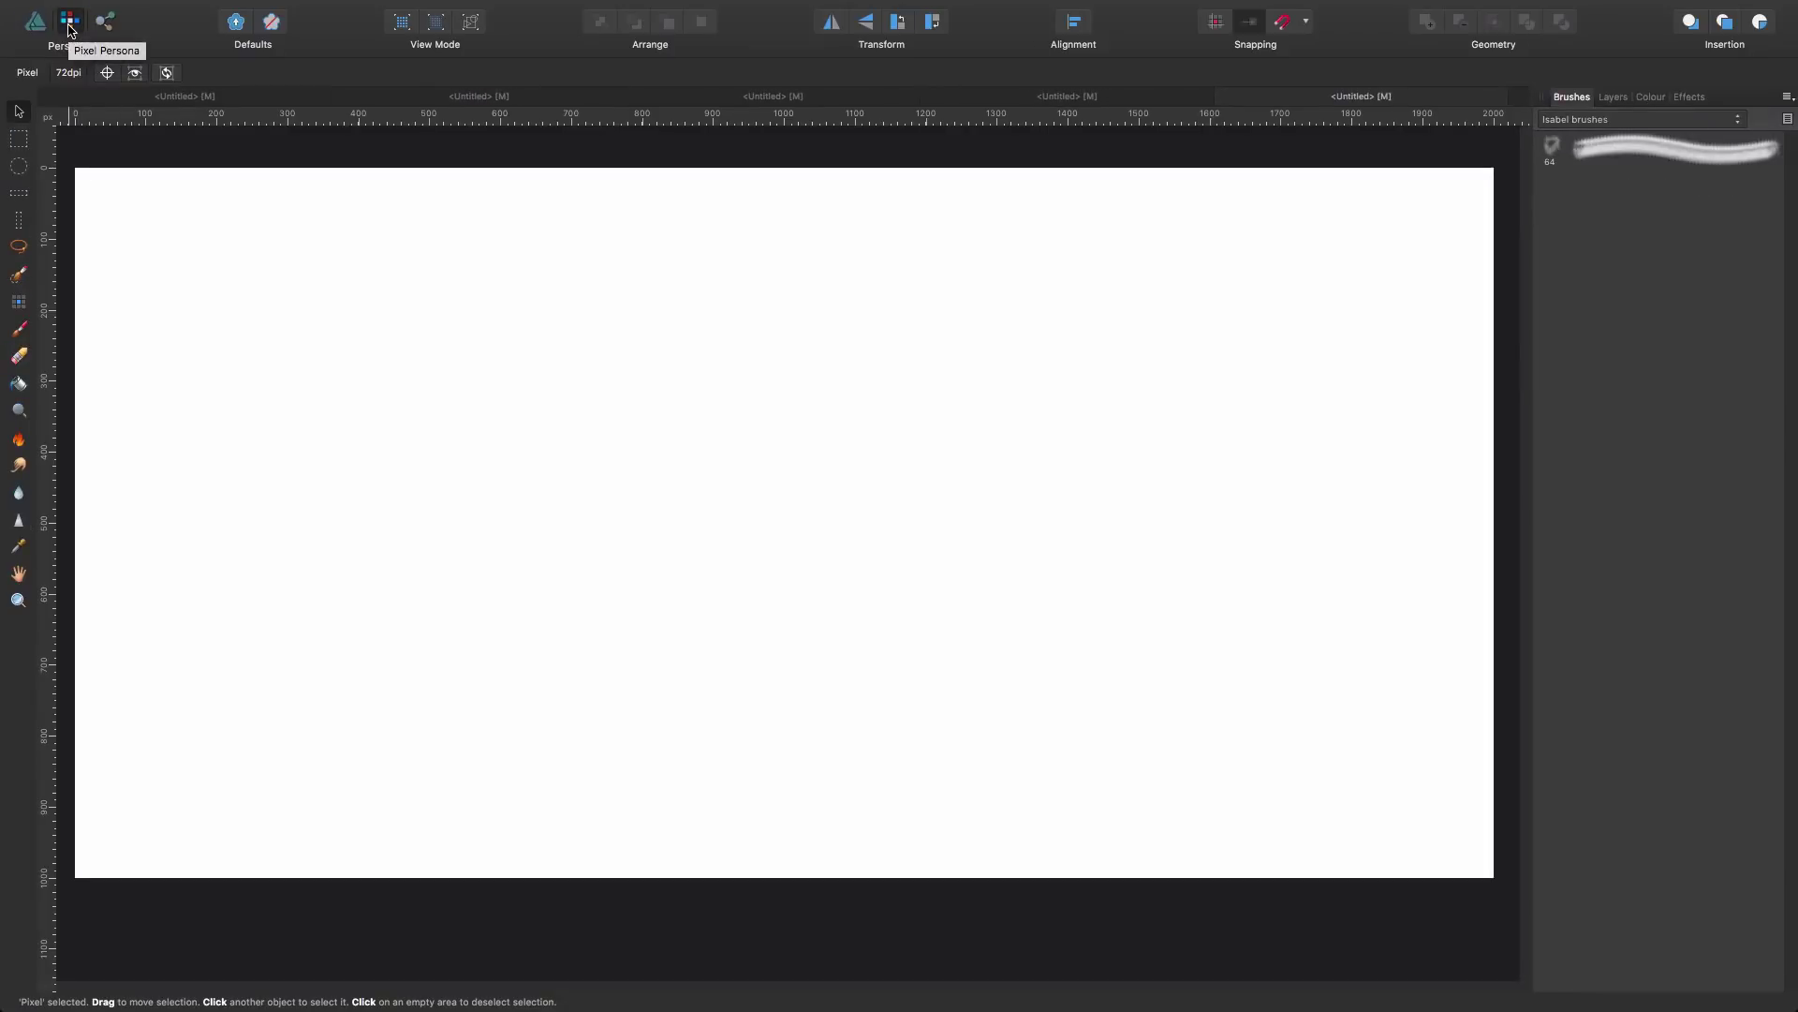
pyautogui.click(1627, 147)
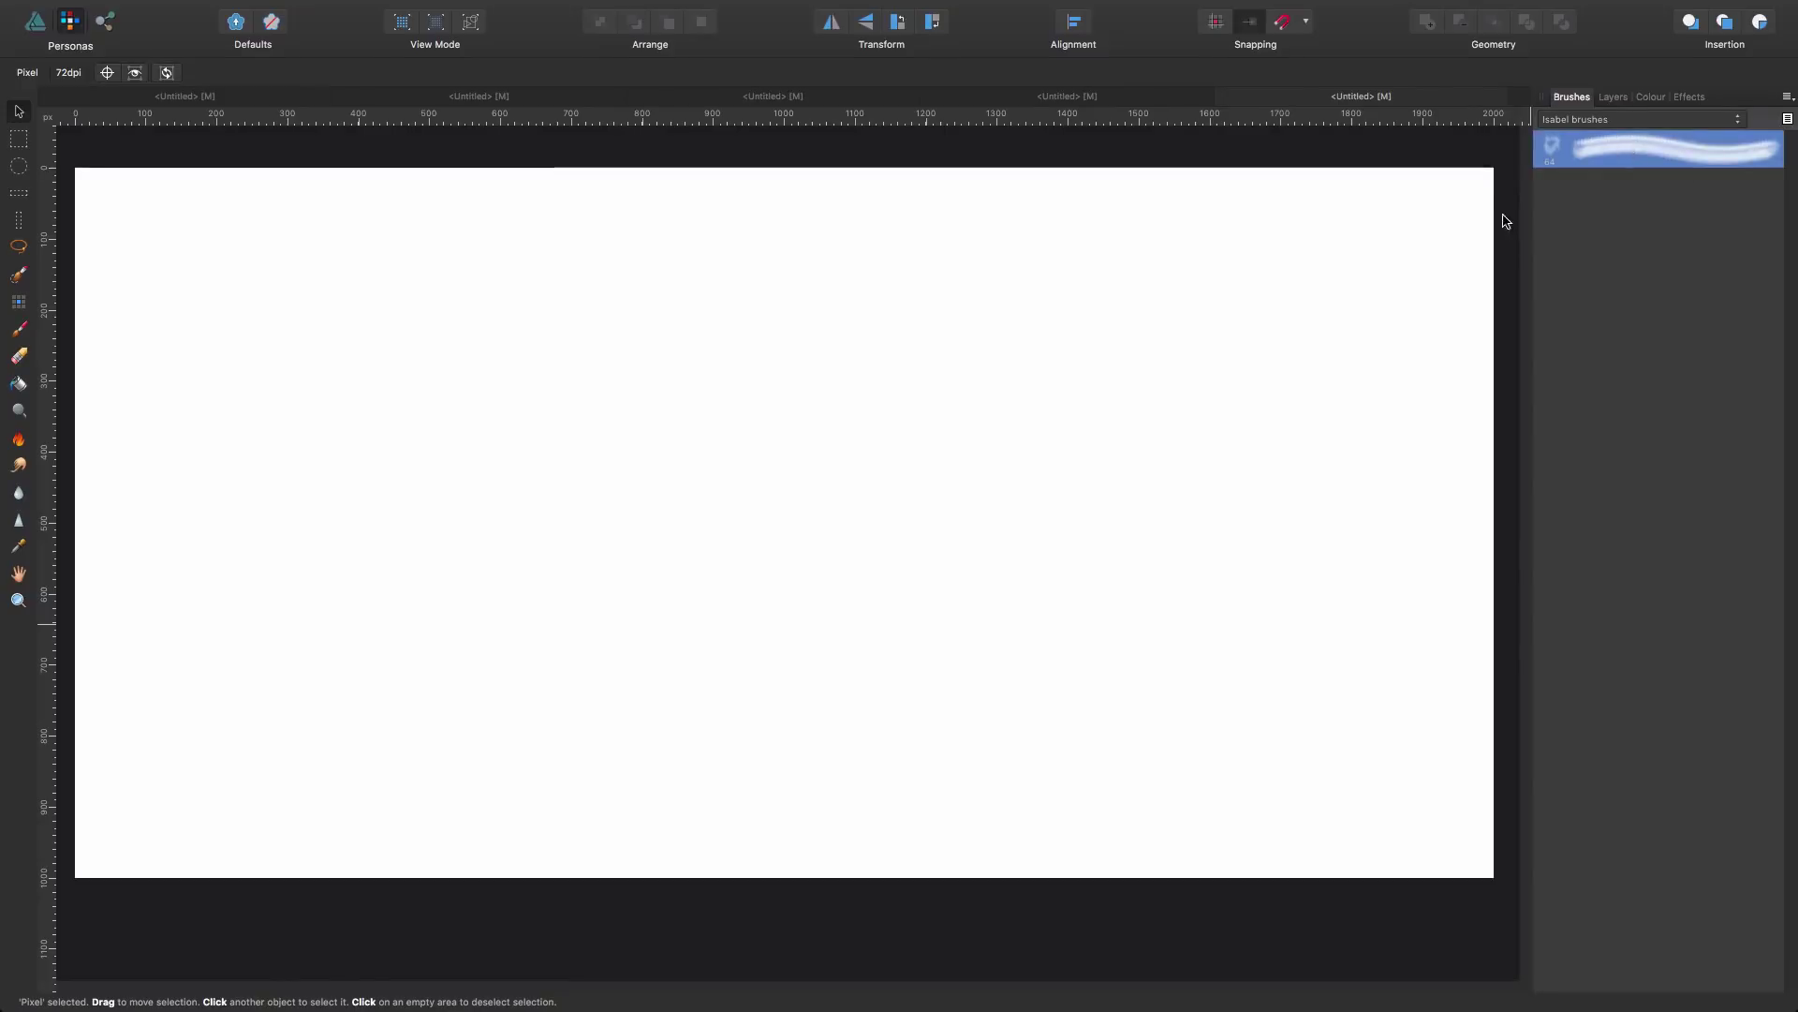
pyautogui.click(680, 441)
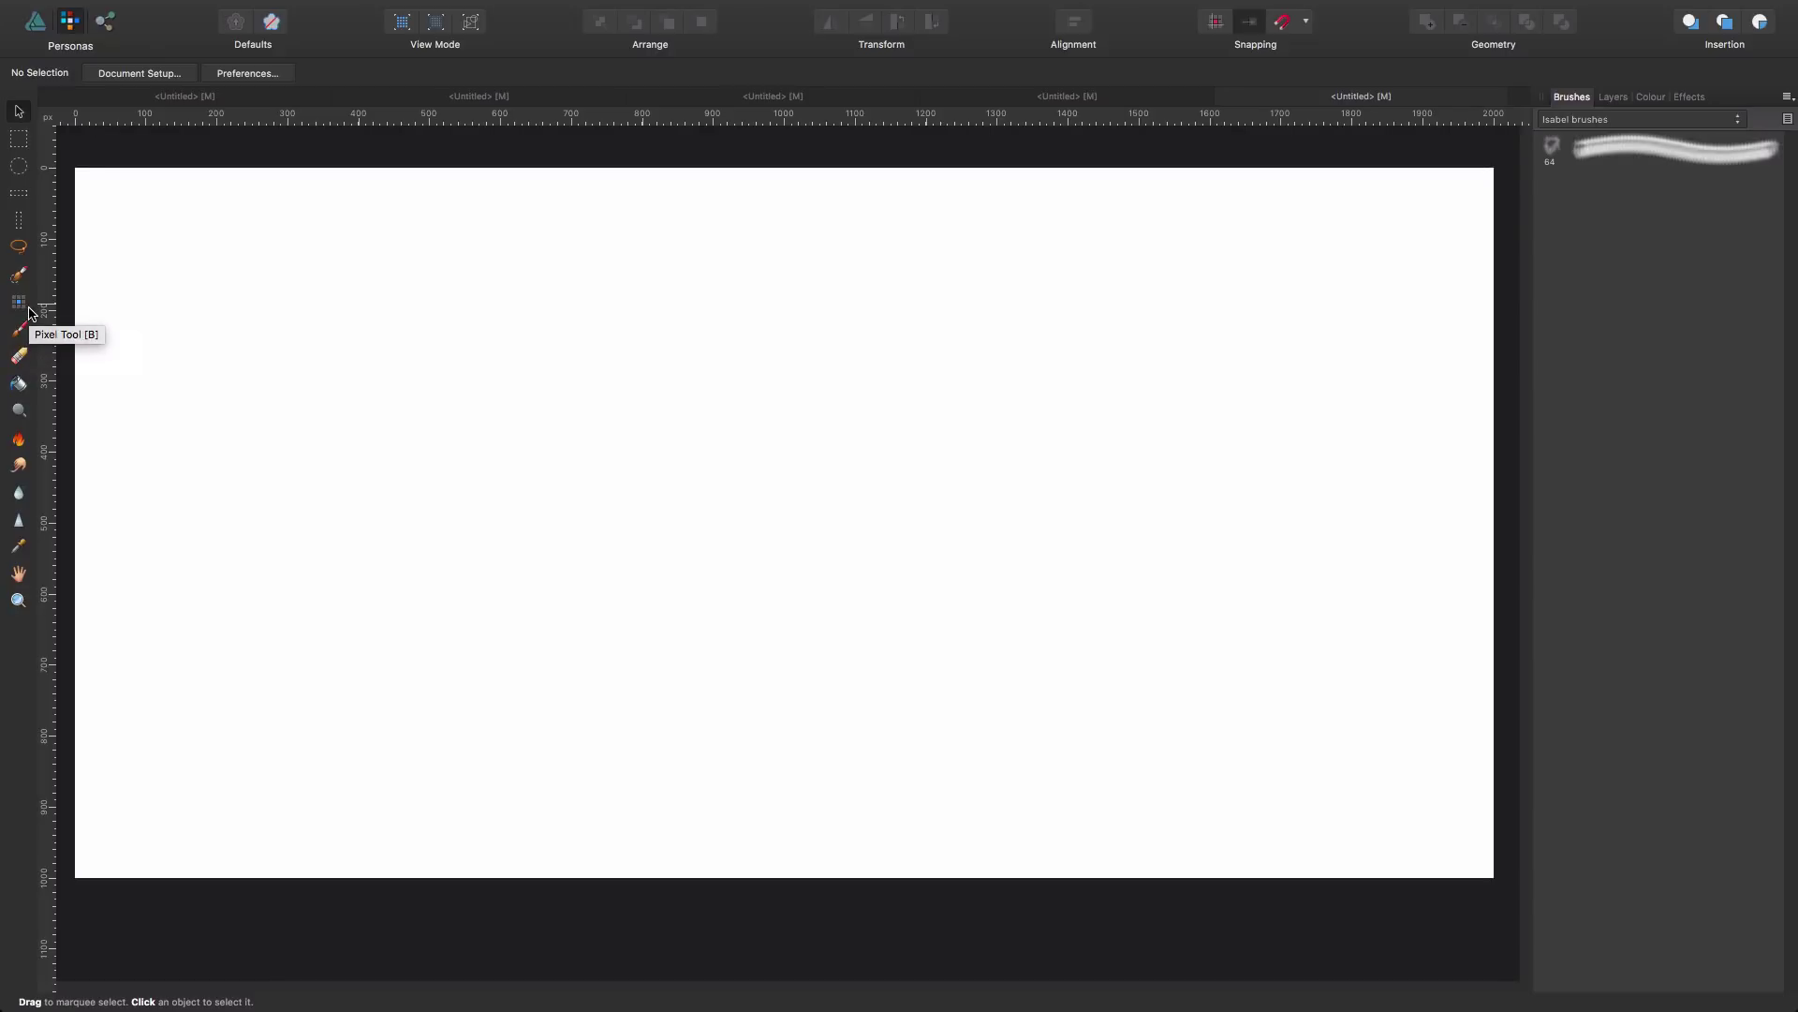
pyautogui.press('b')
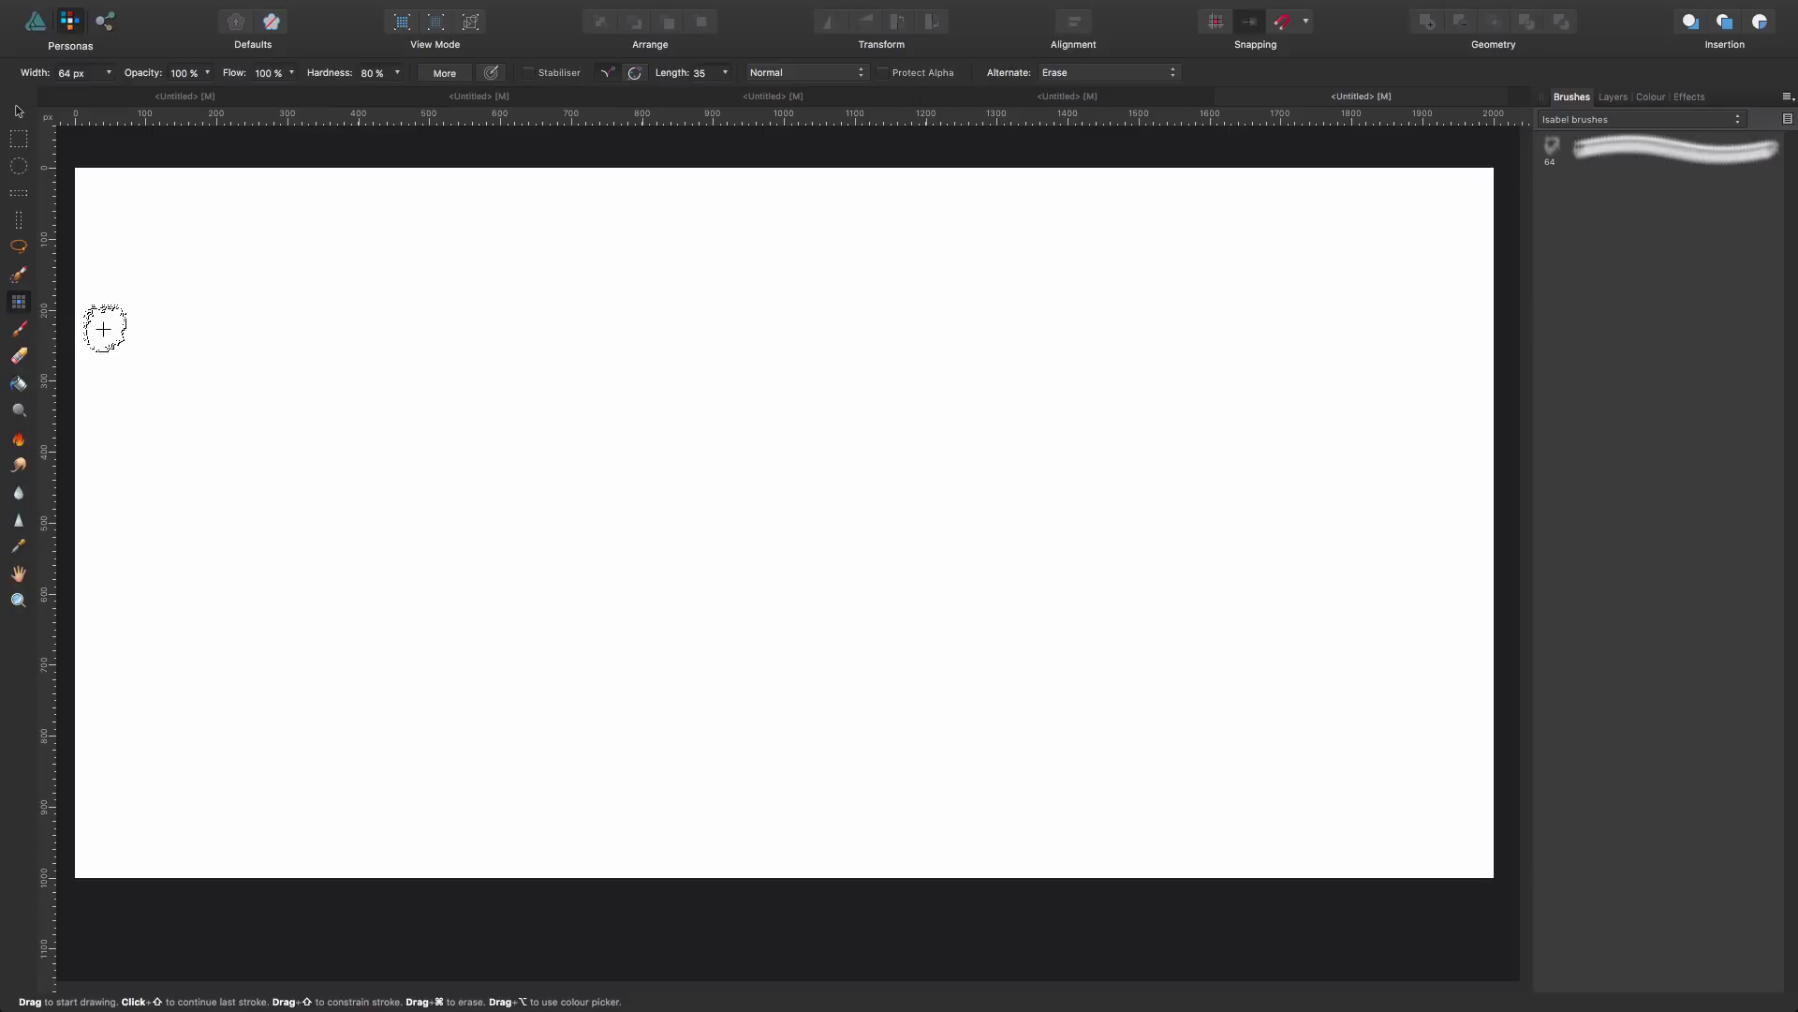
pyautogui.press('b')
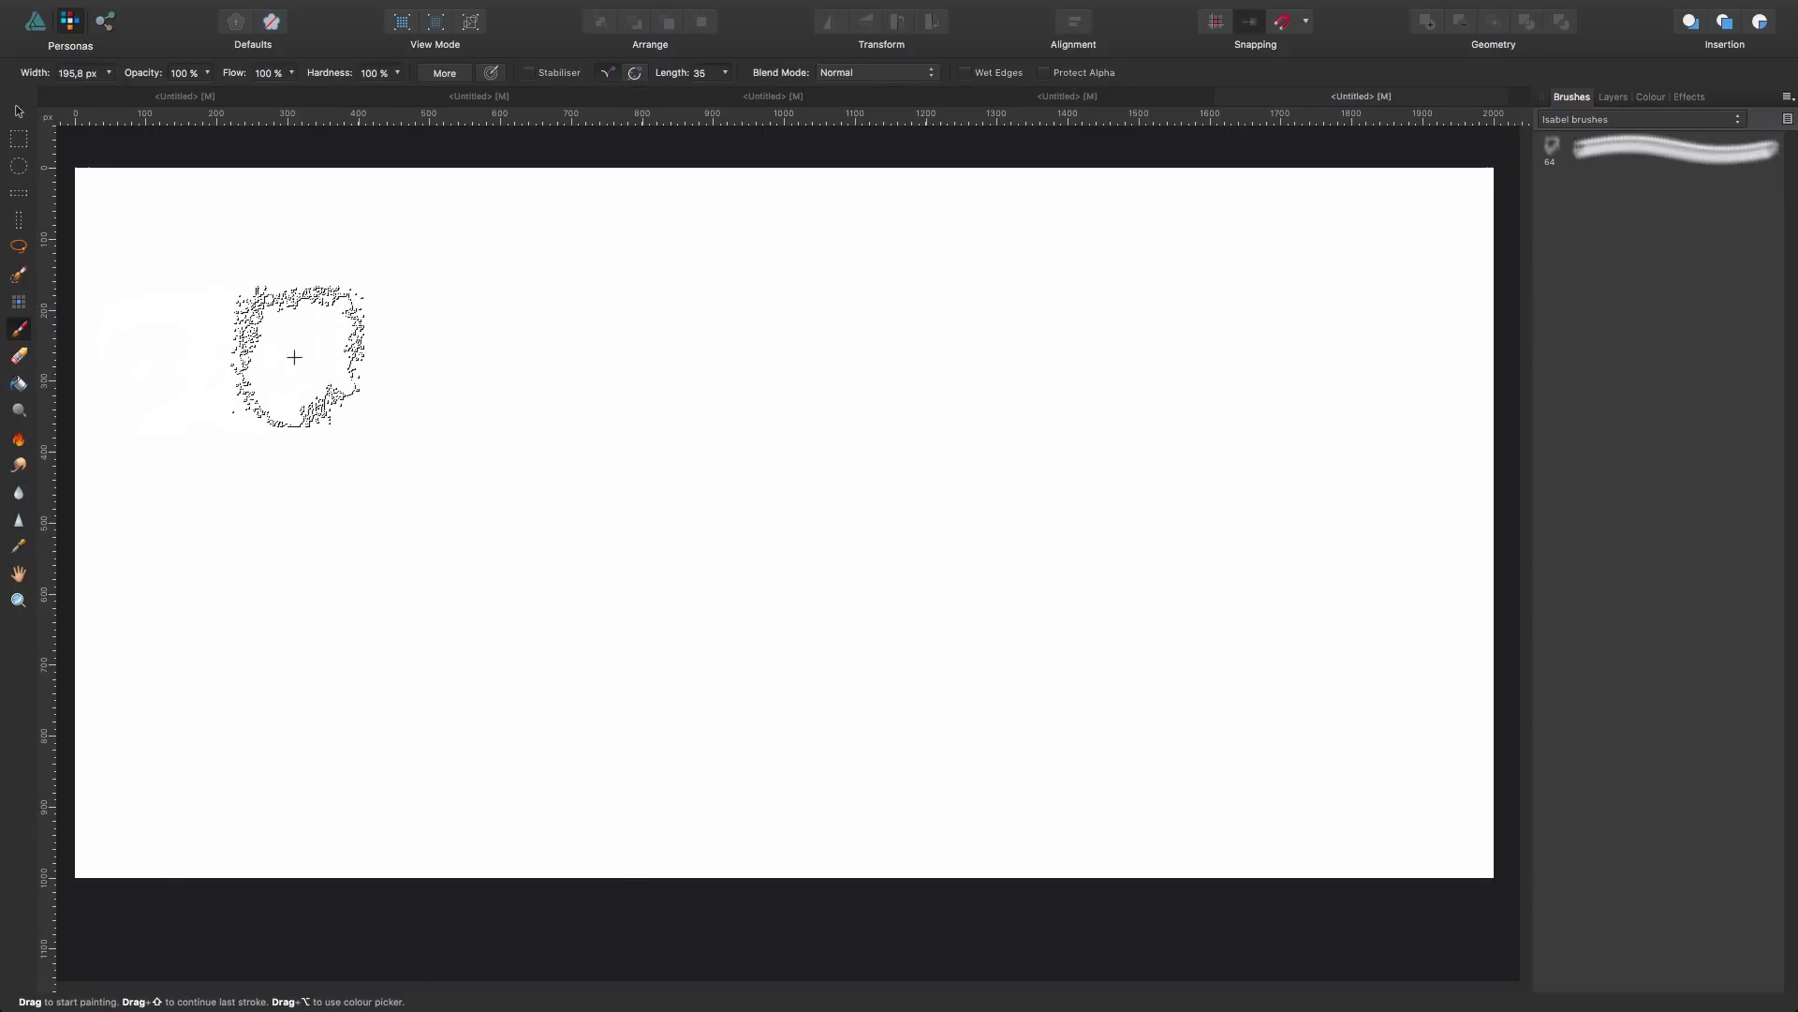
pyautogui.press(']')
pyautogui.press(']')
pyautogui.press(']')
pyautogui.press(']')
pyautogui.press(']')
pyautogui.press(']')
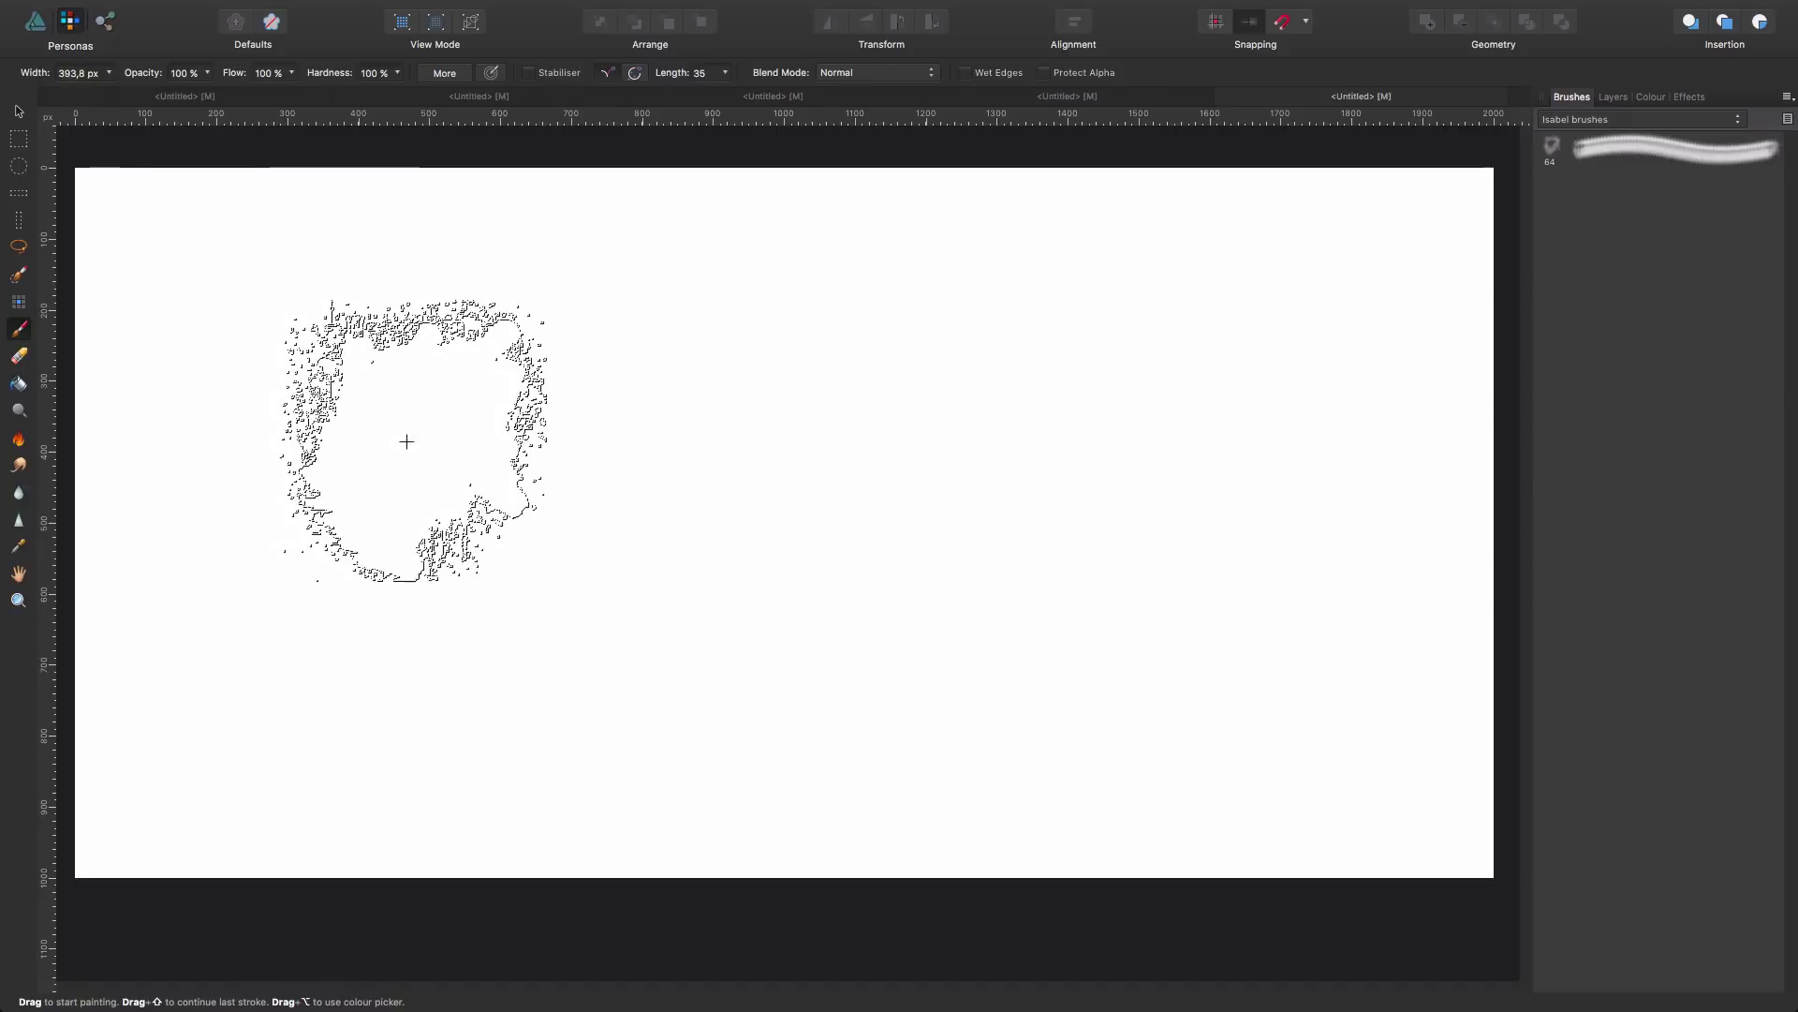
pyautogui.click(359, 363)
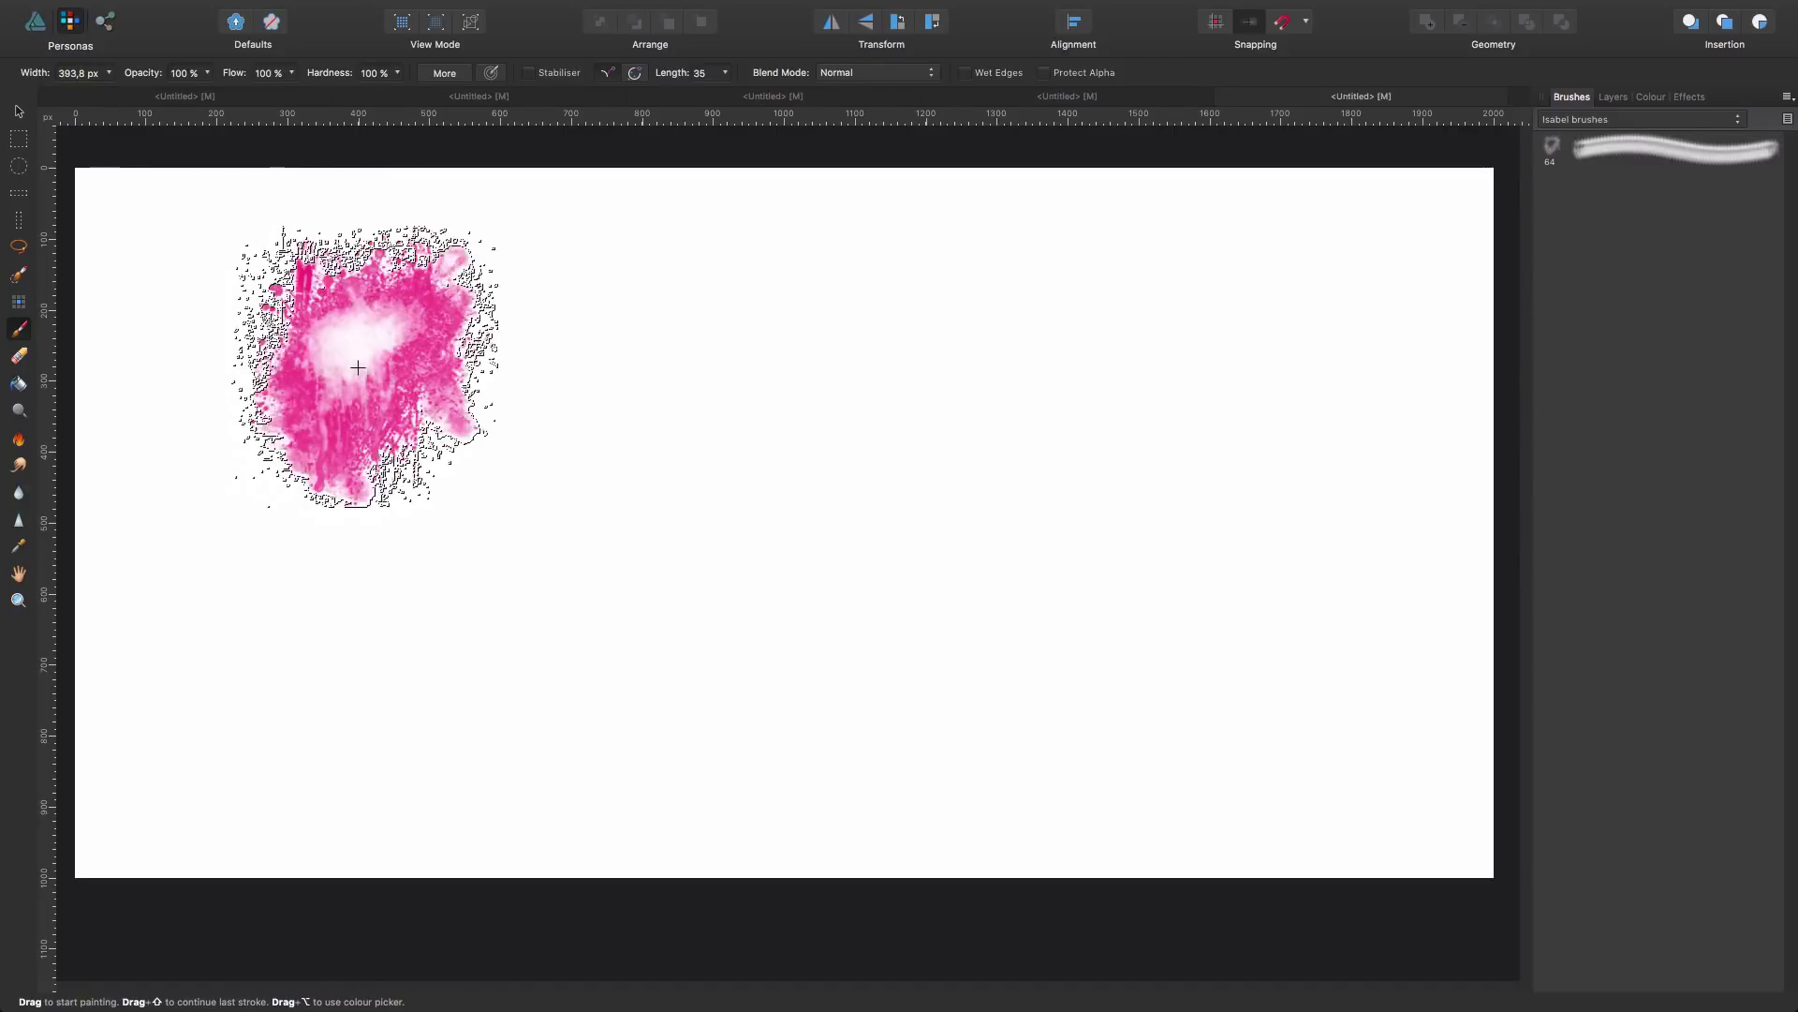
pyautogui.click(843, 437)
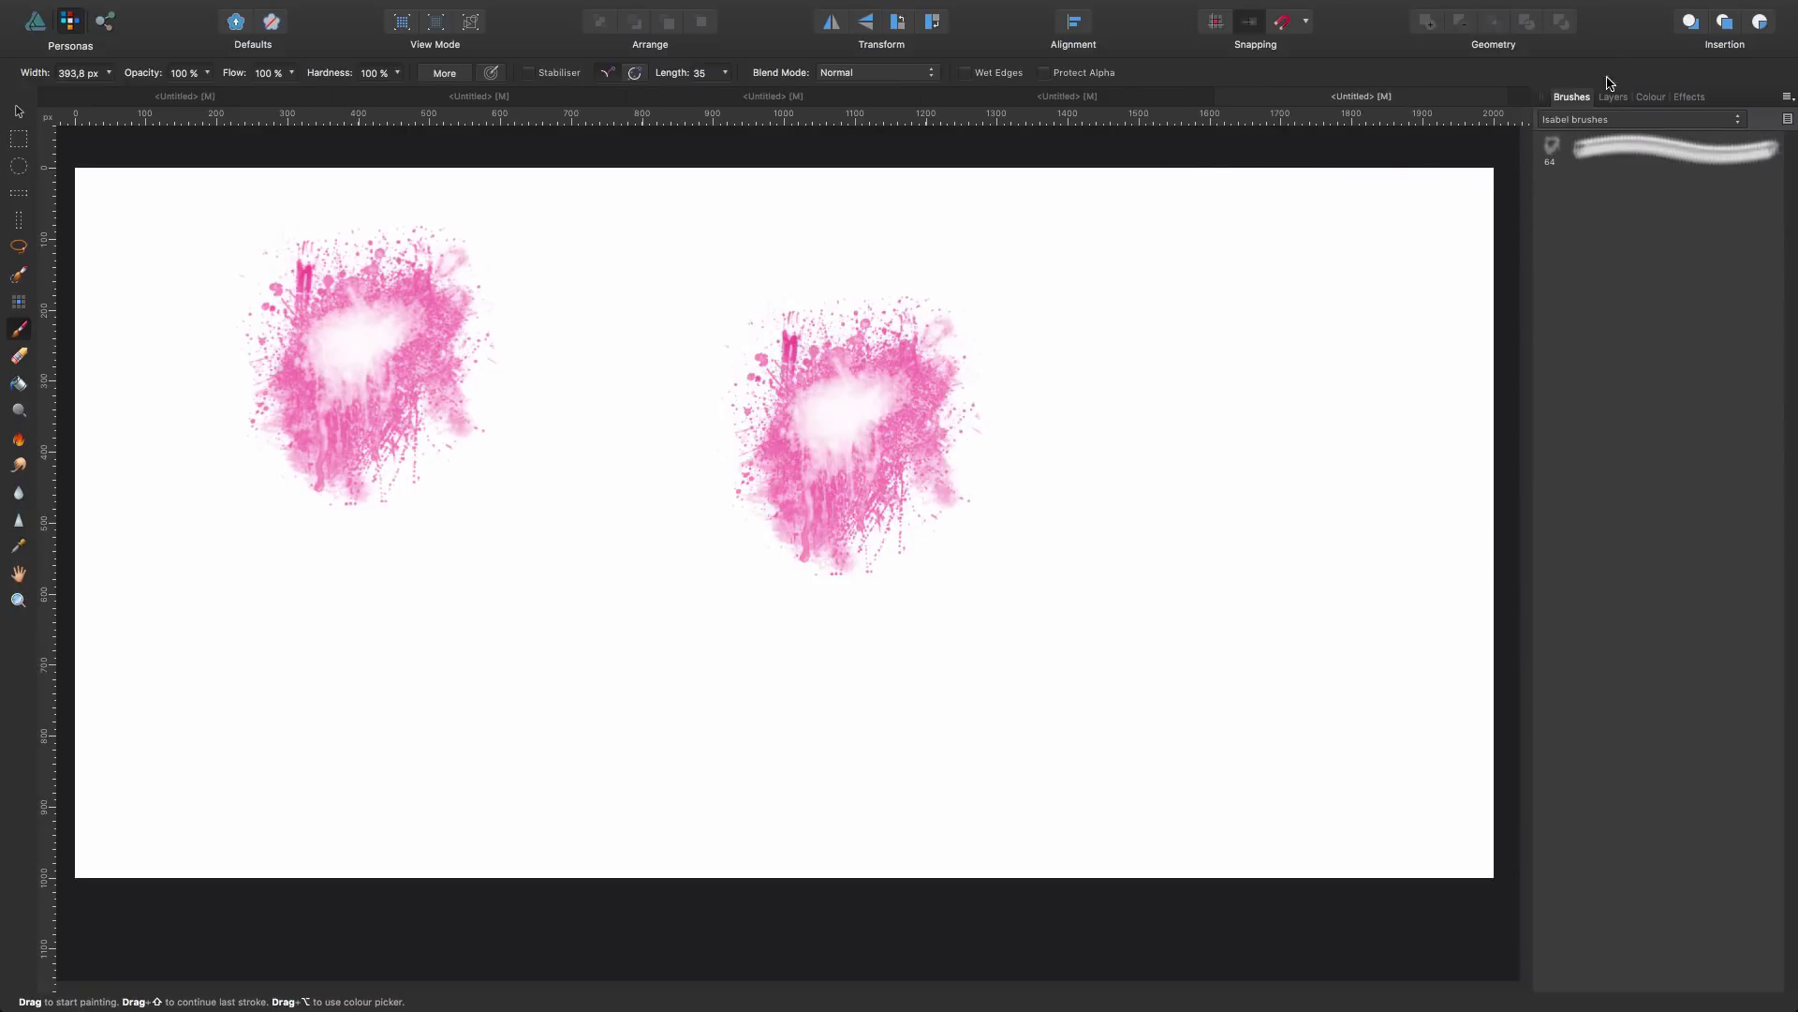
pyautogui.click(1649, 99)
pyautogui.click(1697, 255)
pyautogui.click(1263, 373)
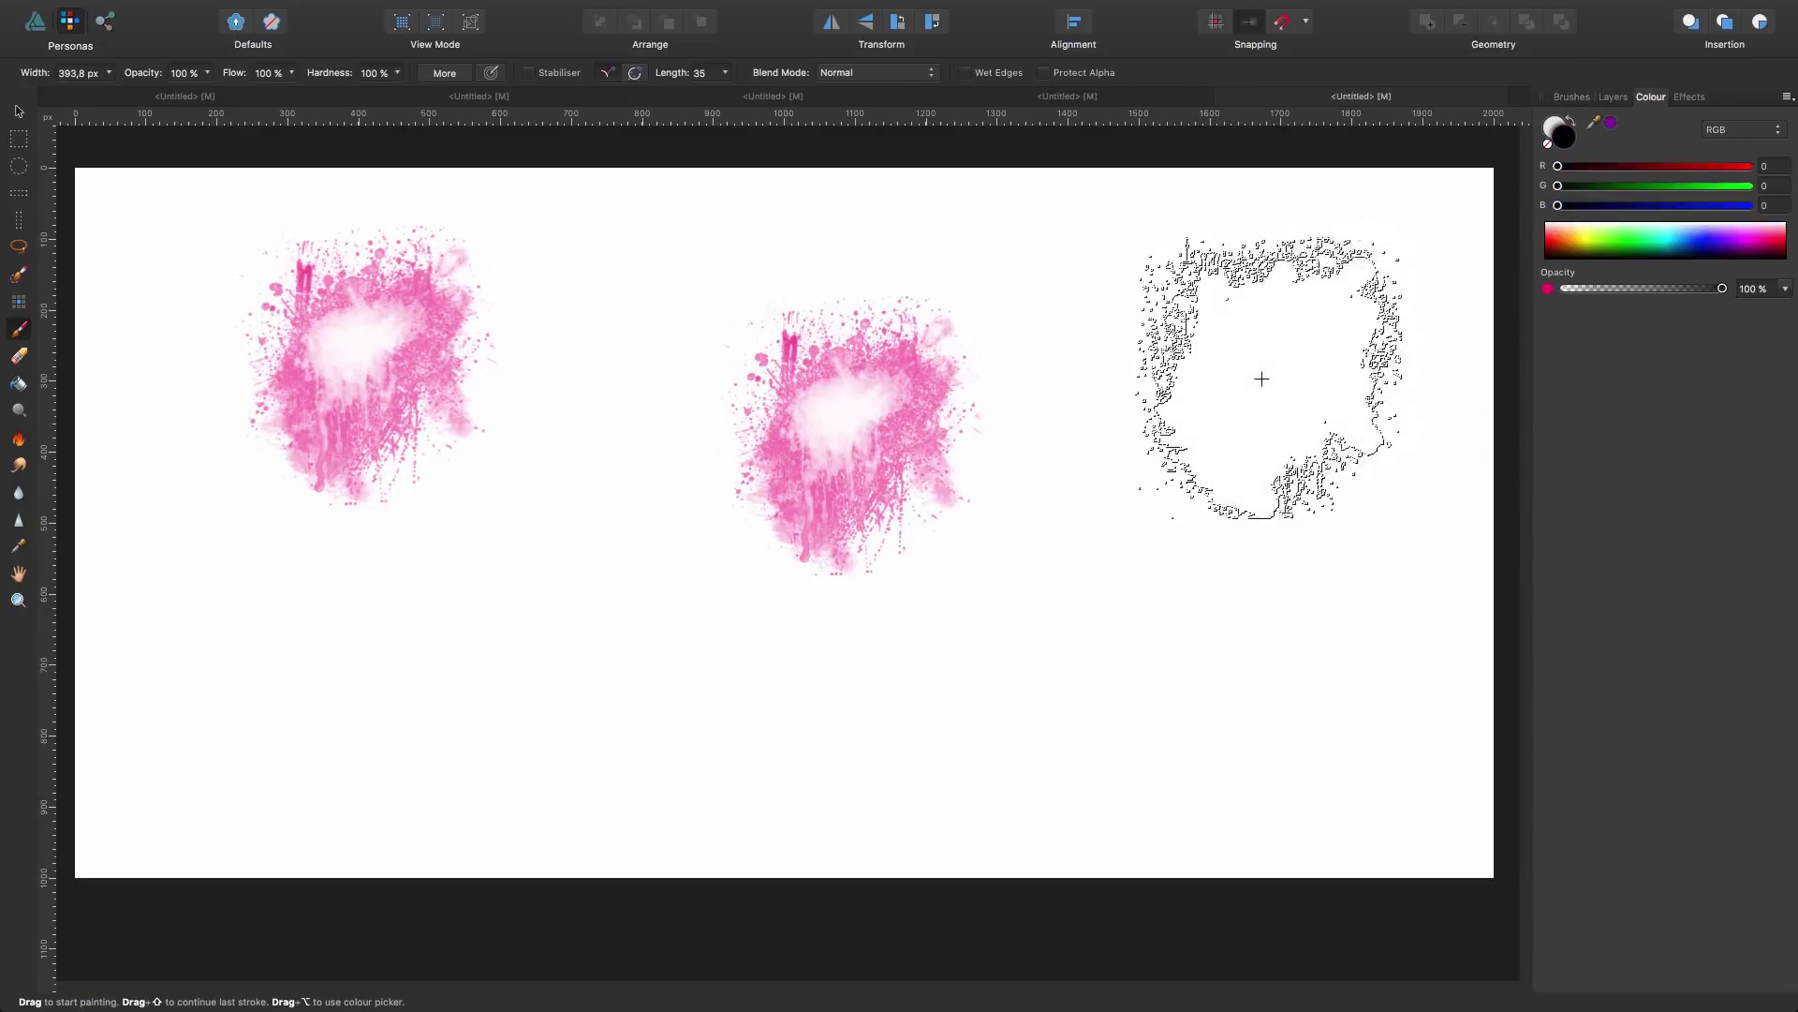
pyautogui.click(536, 568)
pyautogui.click(505, 579)
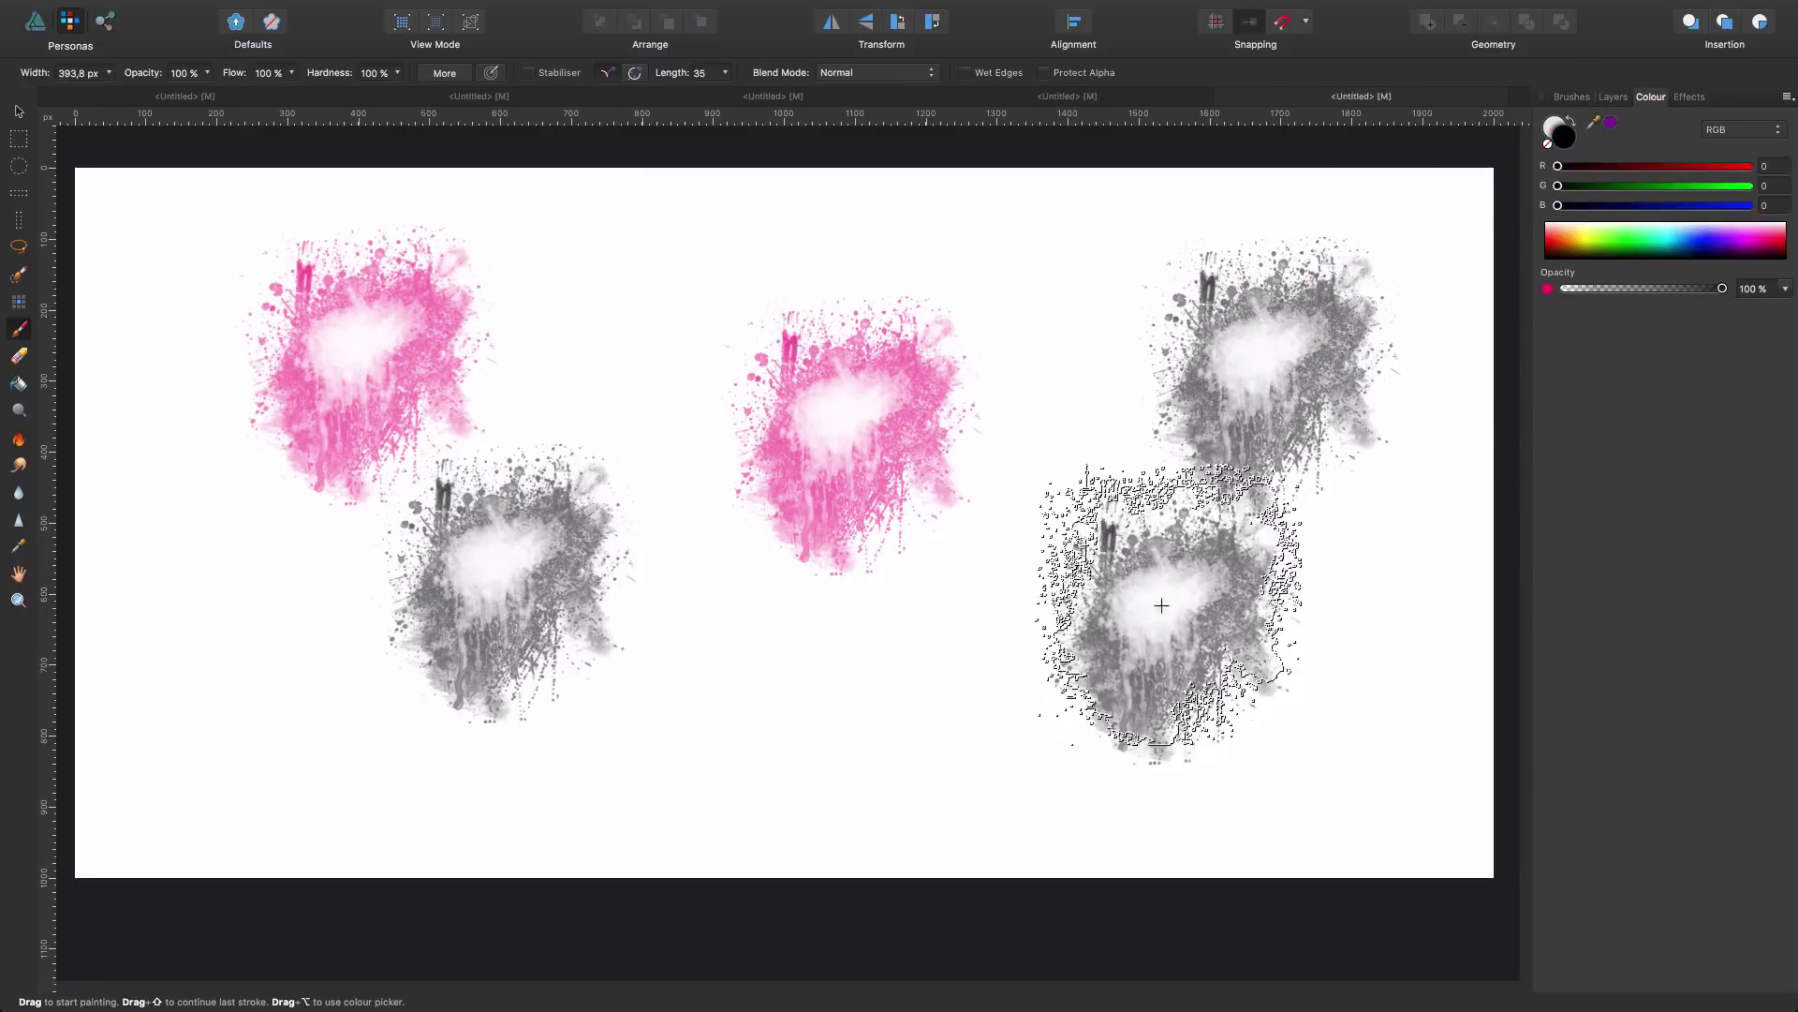
pyautogui.click(1040, 599)
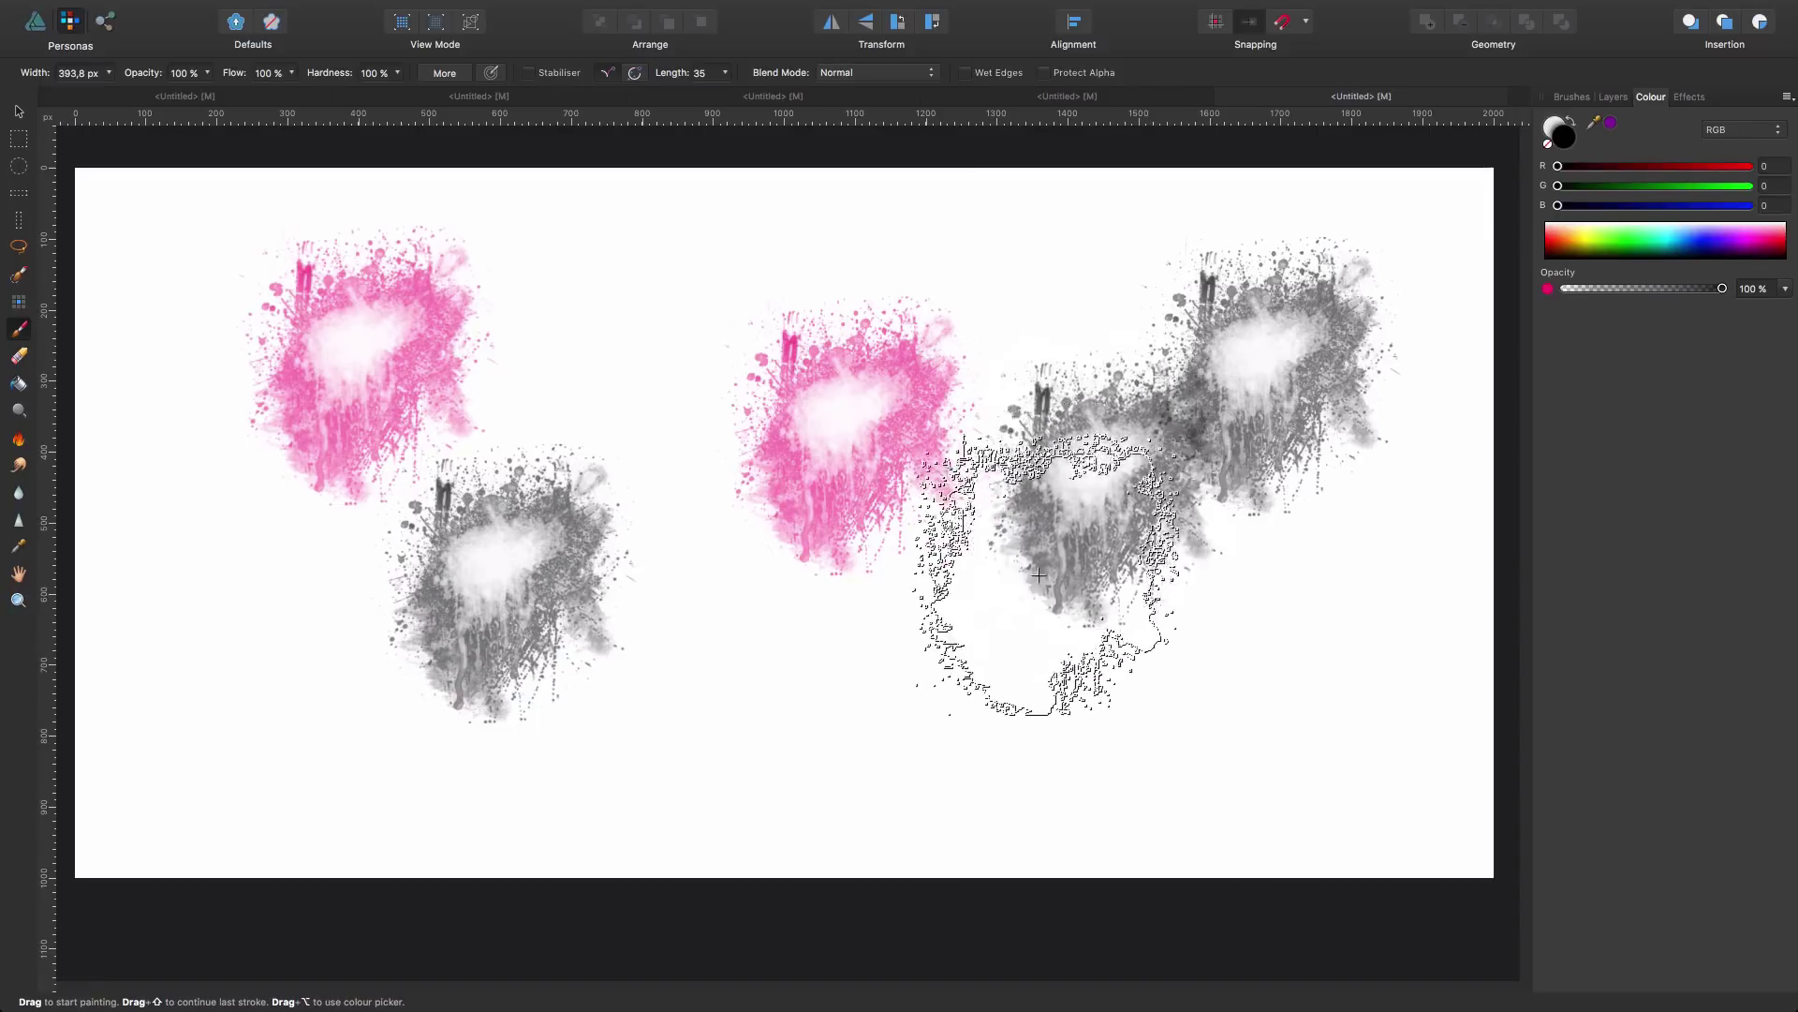
pyautogui.click(1323, 651)
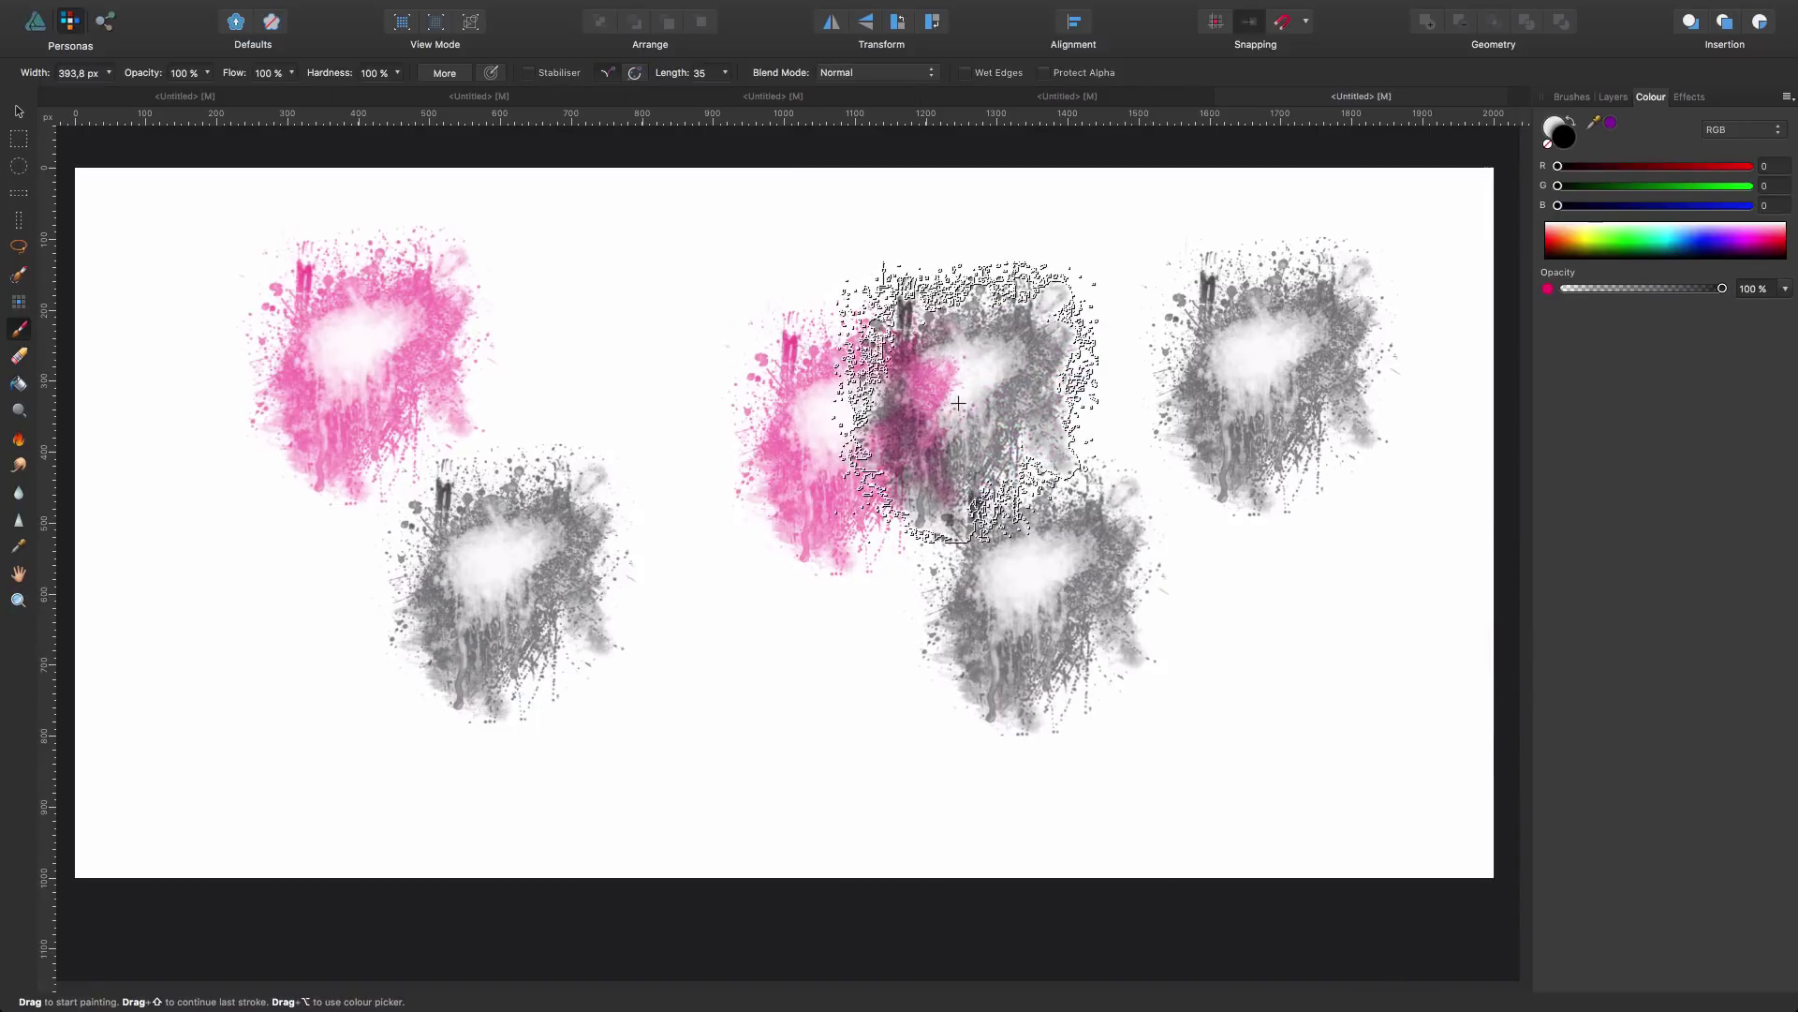
pyautogui.click(1613, 97)
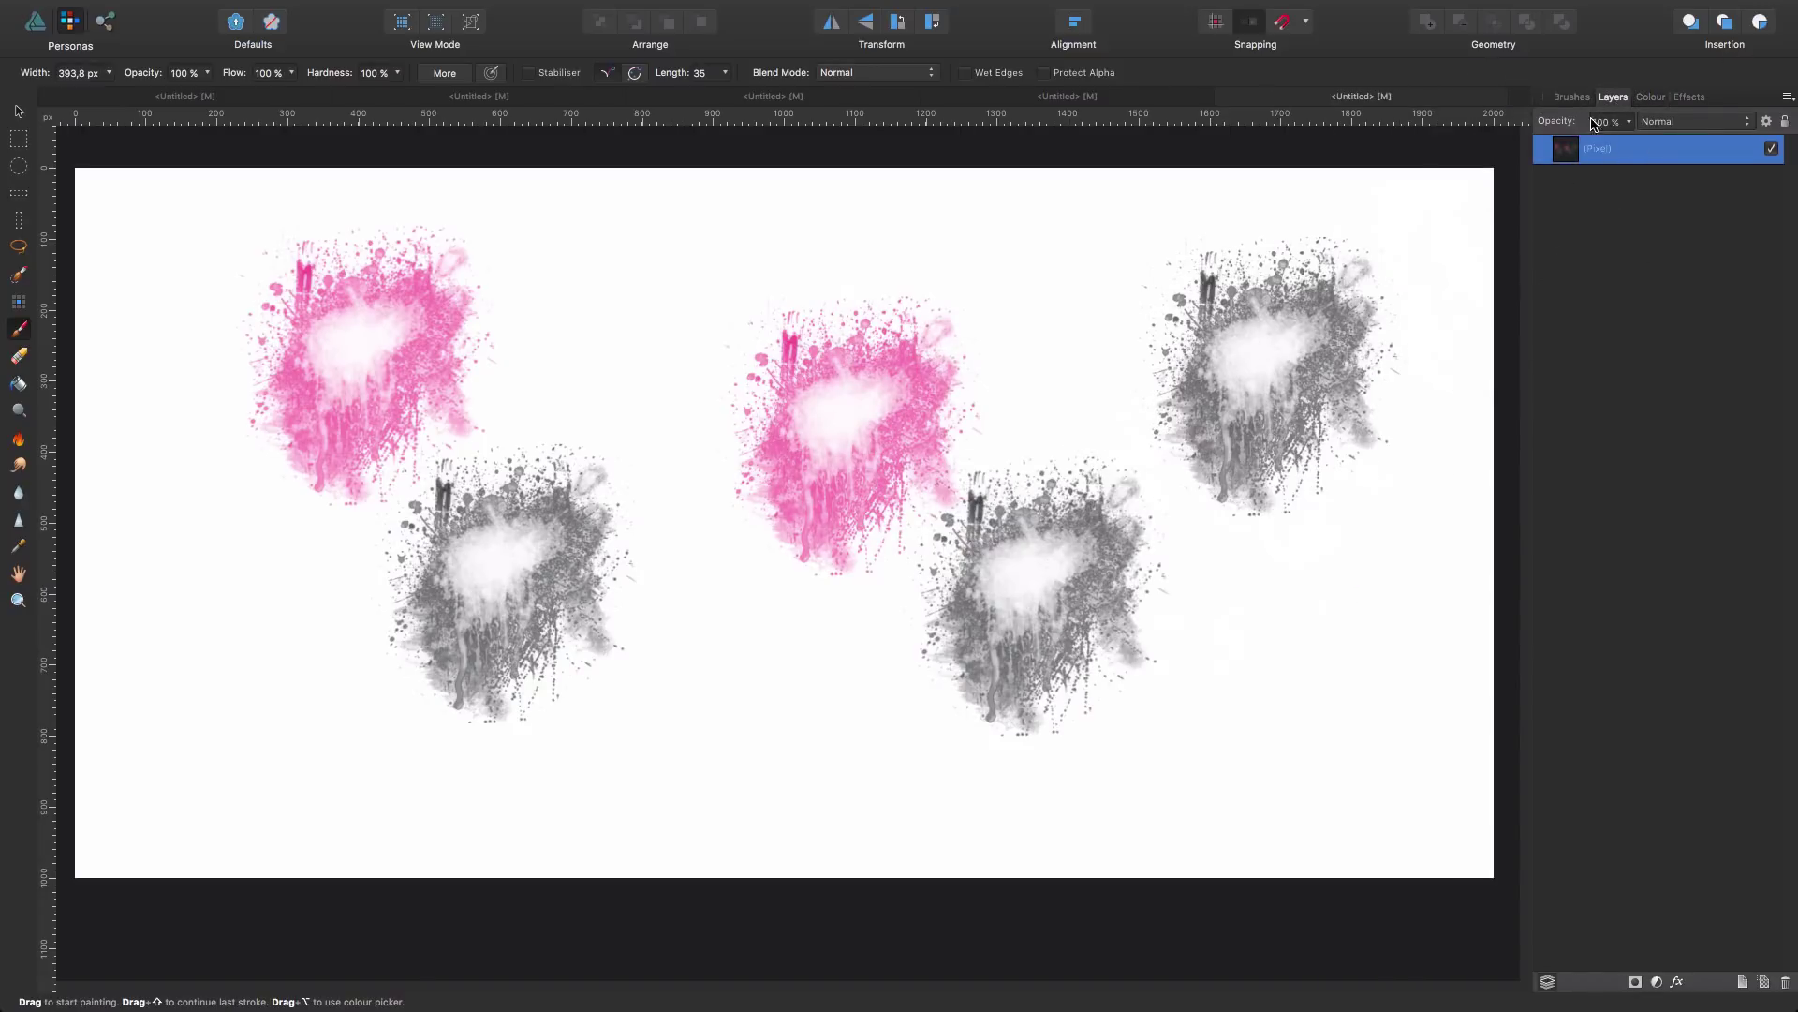
pyautogui.click(1571, 97)
pyautogui.moveTo(1677, 148)
pyautogui.mouseDown()
pyautogui.moveTo(1067, 96)
pyautogui.moveTo(737, 544)
pyautogui.mouseUp()
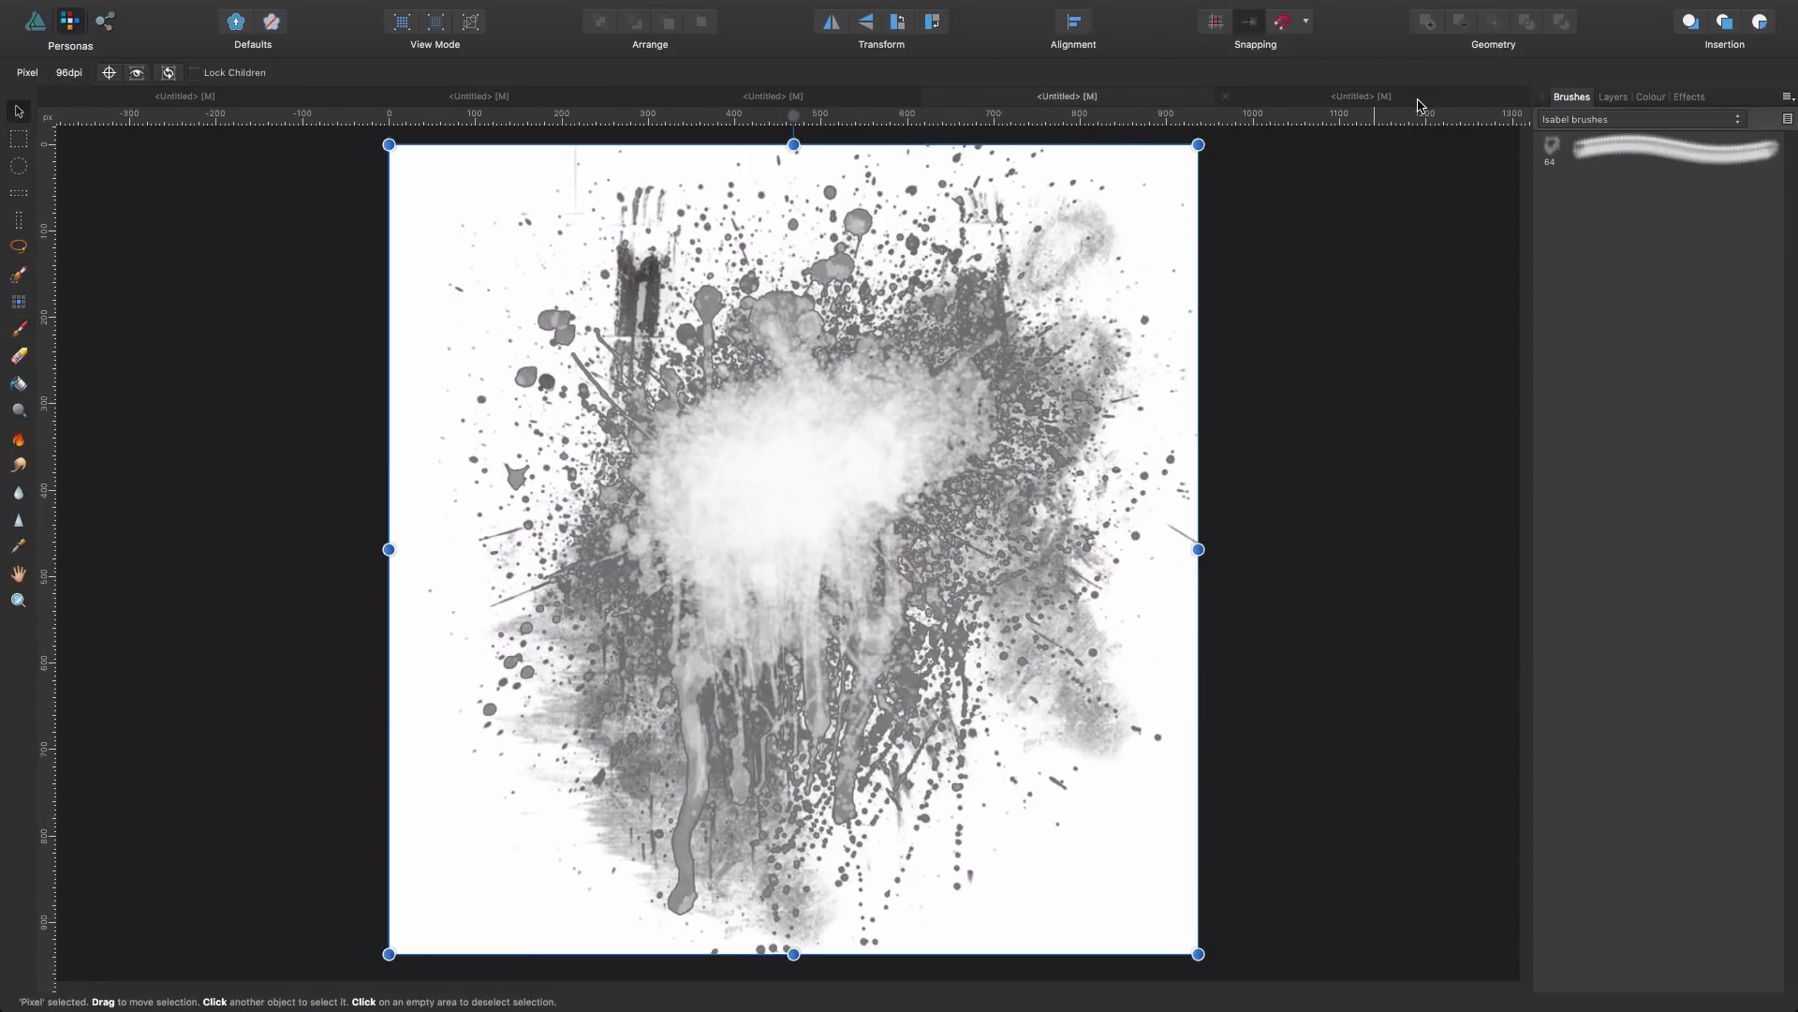
pyautogui.click(1361, 97)
pyautogui.press('b')
pyautogui.hotkey('ctrl', 'z')
pyautogui.hotkey('ctrl', 'z')
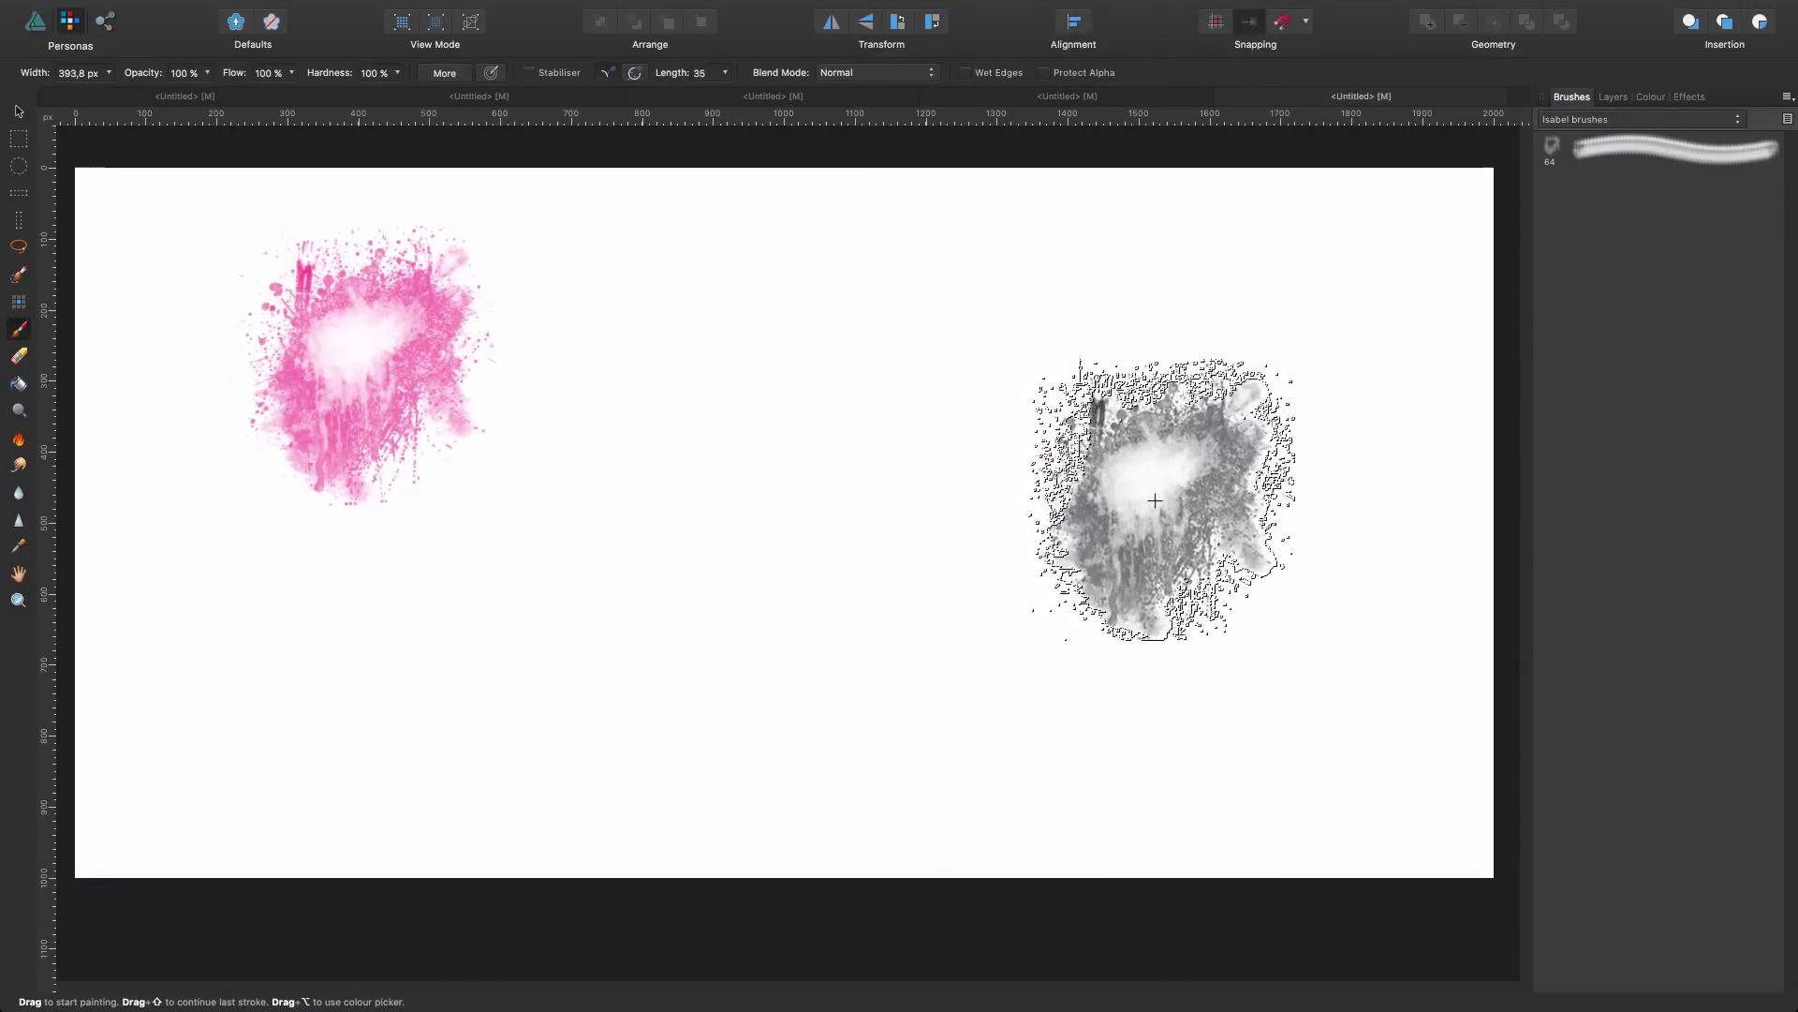
pyautogui.hotkey('ctrl', 'z')
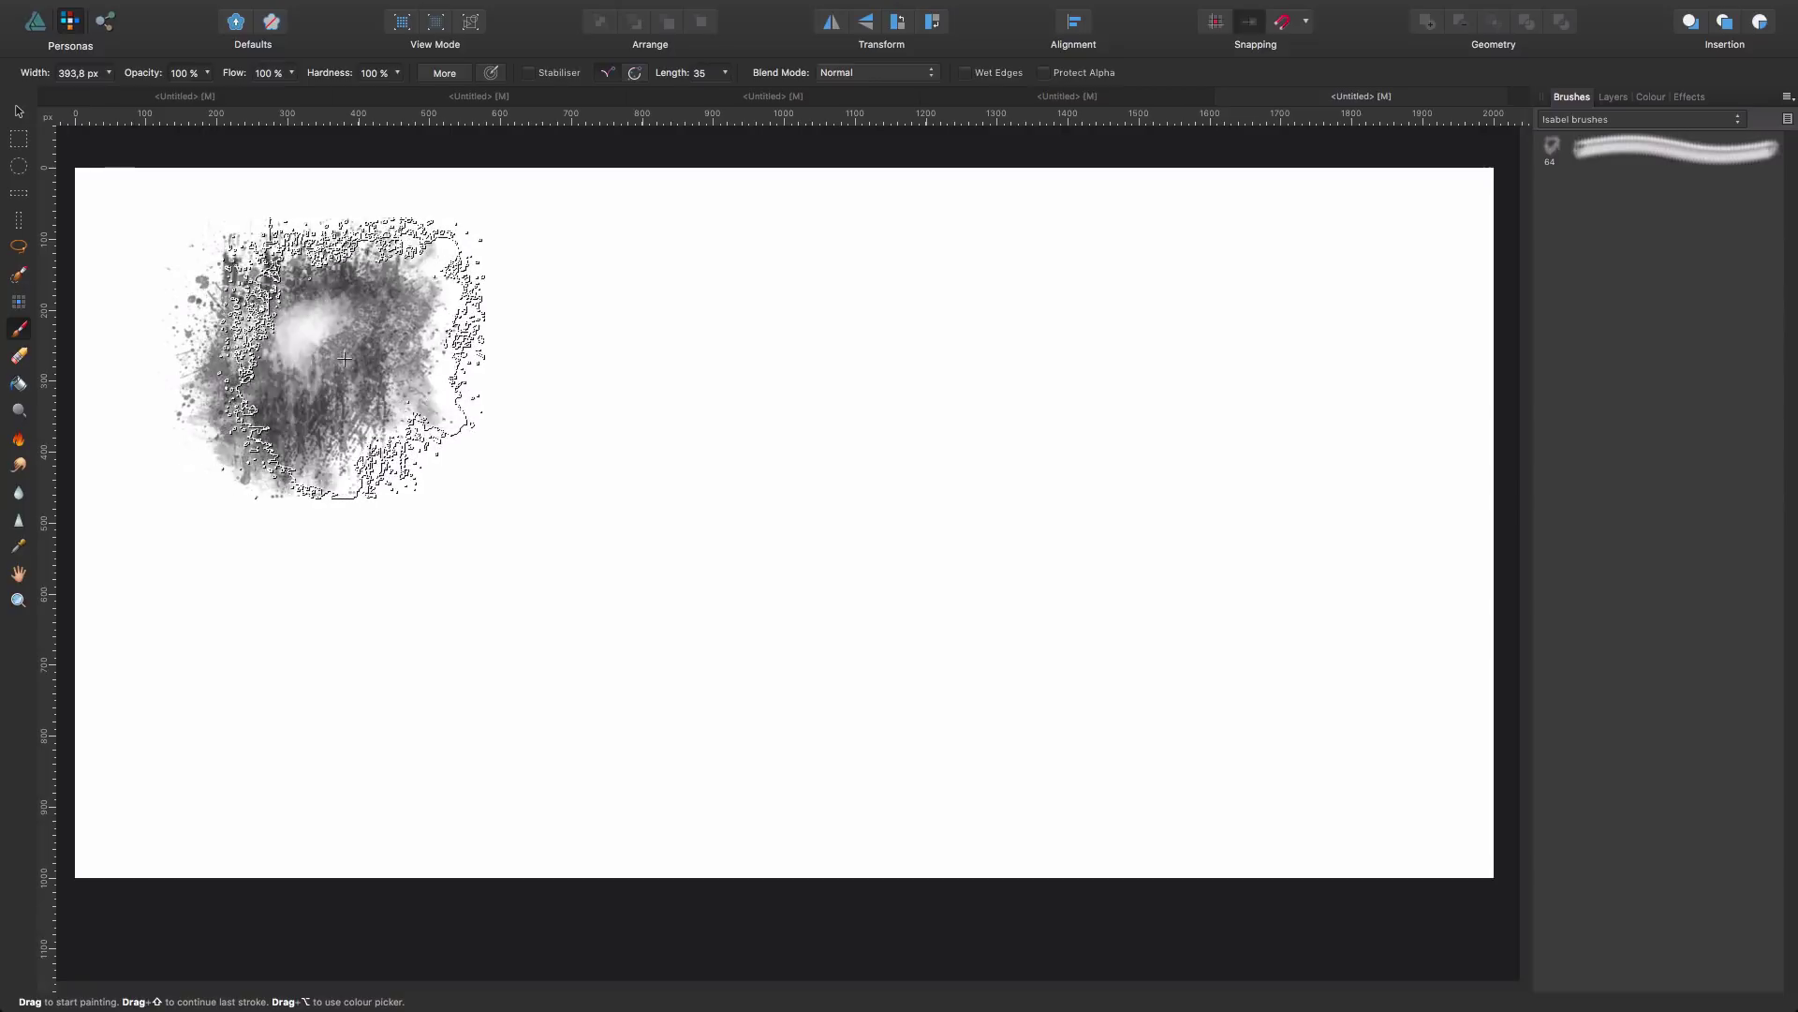
pyautogui.moveTo(344, 359); pyautogui.dragTo(1129, 371)
pyautogui.moveTo(272, 642)
pyautogui.mouseDown()
pyautogui.moveTo(1028, 647)
pyautogui.moveTo(1299, 598)
pyautogui.moveTo(1245, 551)
pyautogui.moveTo(1233, 450)
pyautogui.moveTo(1252, 433)
pyautogui.moveTo(1166, 420)
pyautogui.moveTo(1200, 481)
pyautogui.moveTo(1277, 494)
pyautogui.moveTo(1282, 586)
pyautogui.moveTo(1364, 672)
pyautogui.moveTo(1299, 488)
pyautogui.moveTo(1377, 398)
pyautogui.moveTo(1353, 300)
pyautogui.mouseUp()
pyautogui.moveTo(1255, 716)
pyautogui.mouseDown()
pyautogui.moveTo(1209, 707)
pyautogui.moveTo(1155, 732)
pyautogui.mouseUp()
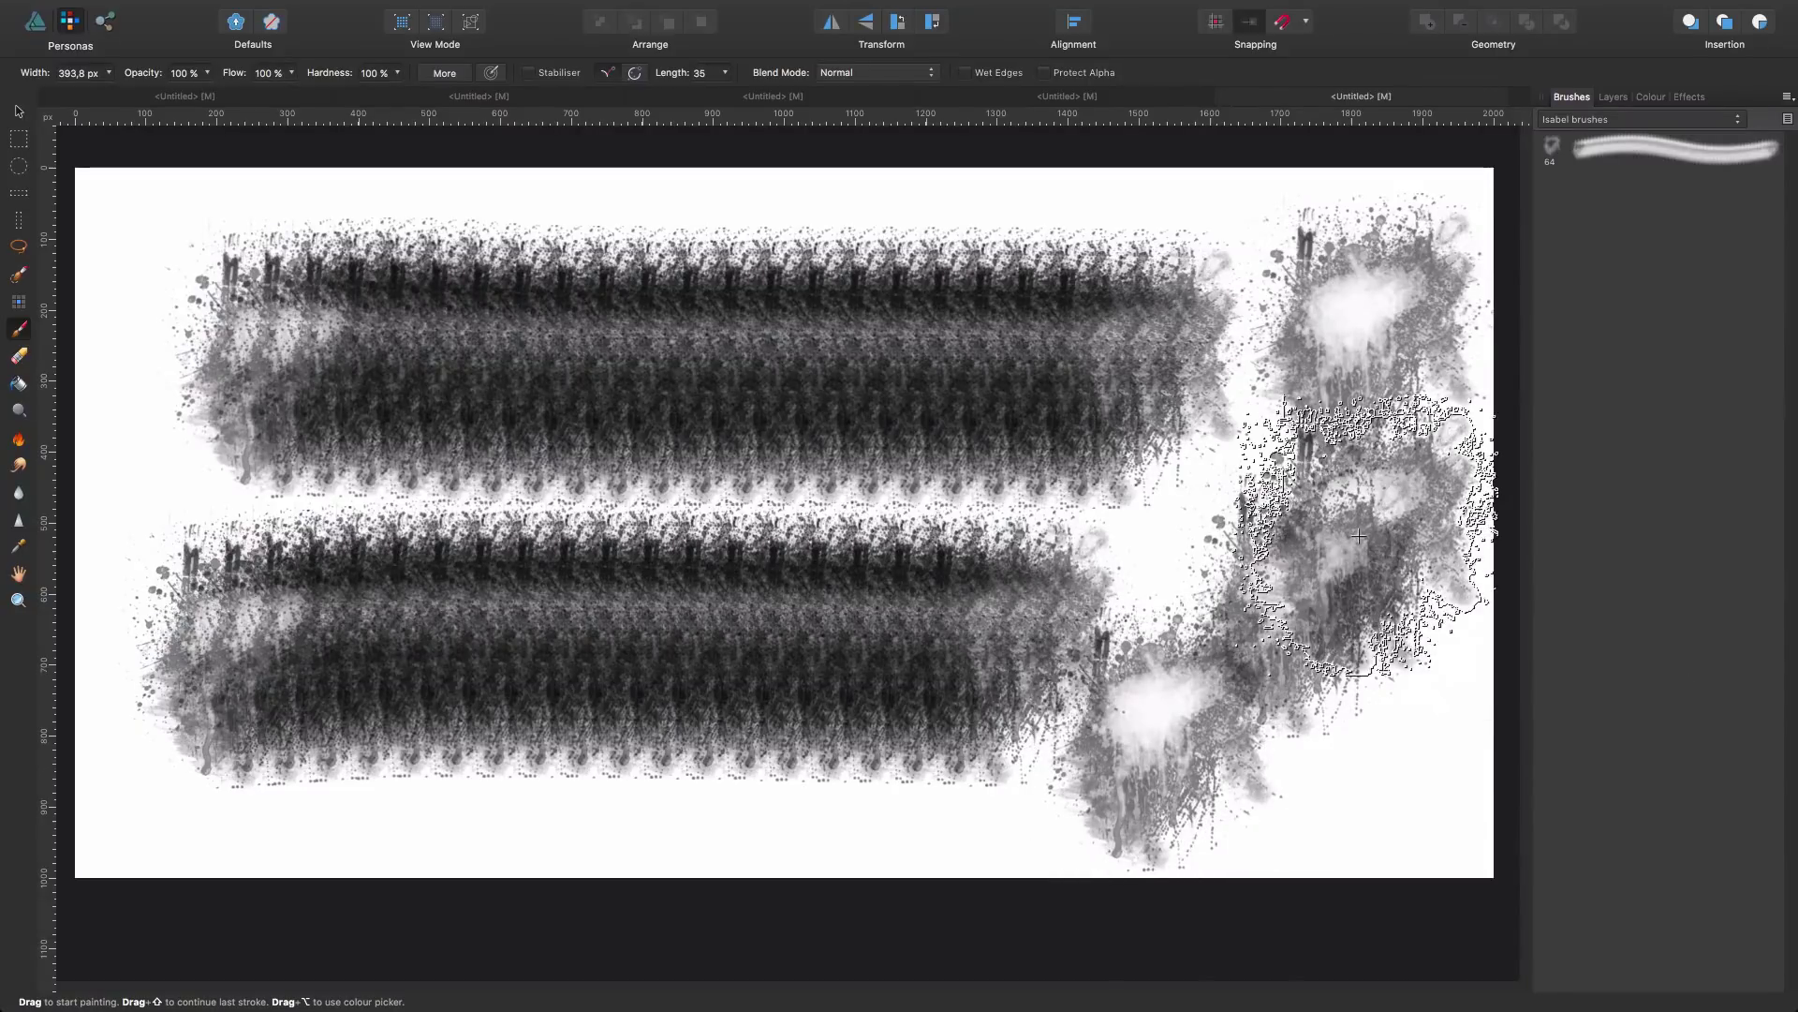
pyautogui.press('super+z')
pyautogui.moveTo(1389, 506)
pyautogui.mouseDown()
pyautogui.moveTo(1164, 706)
pyautogui.moveTo(1501, 507)
pyautogui.mouseUp()
pyautogui.press('super+z')
pyautogui.press('super+z')
pyautogui.press('super+z')
pyautogui.press('super+z')
pyautogui.press('super+z')
pyautogui.press('super+z')
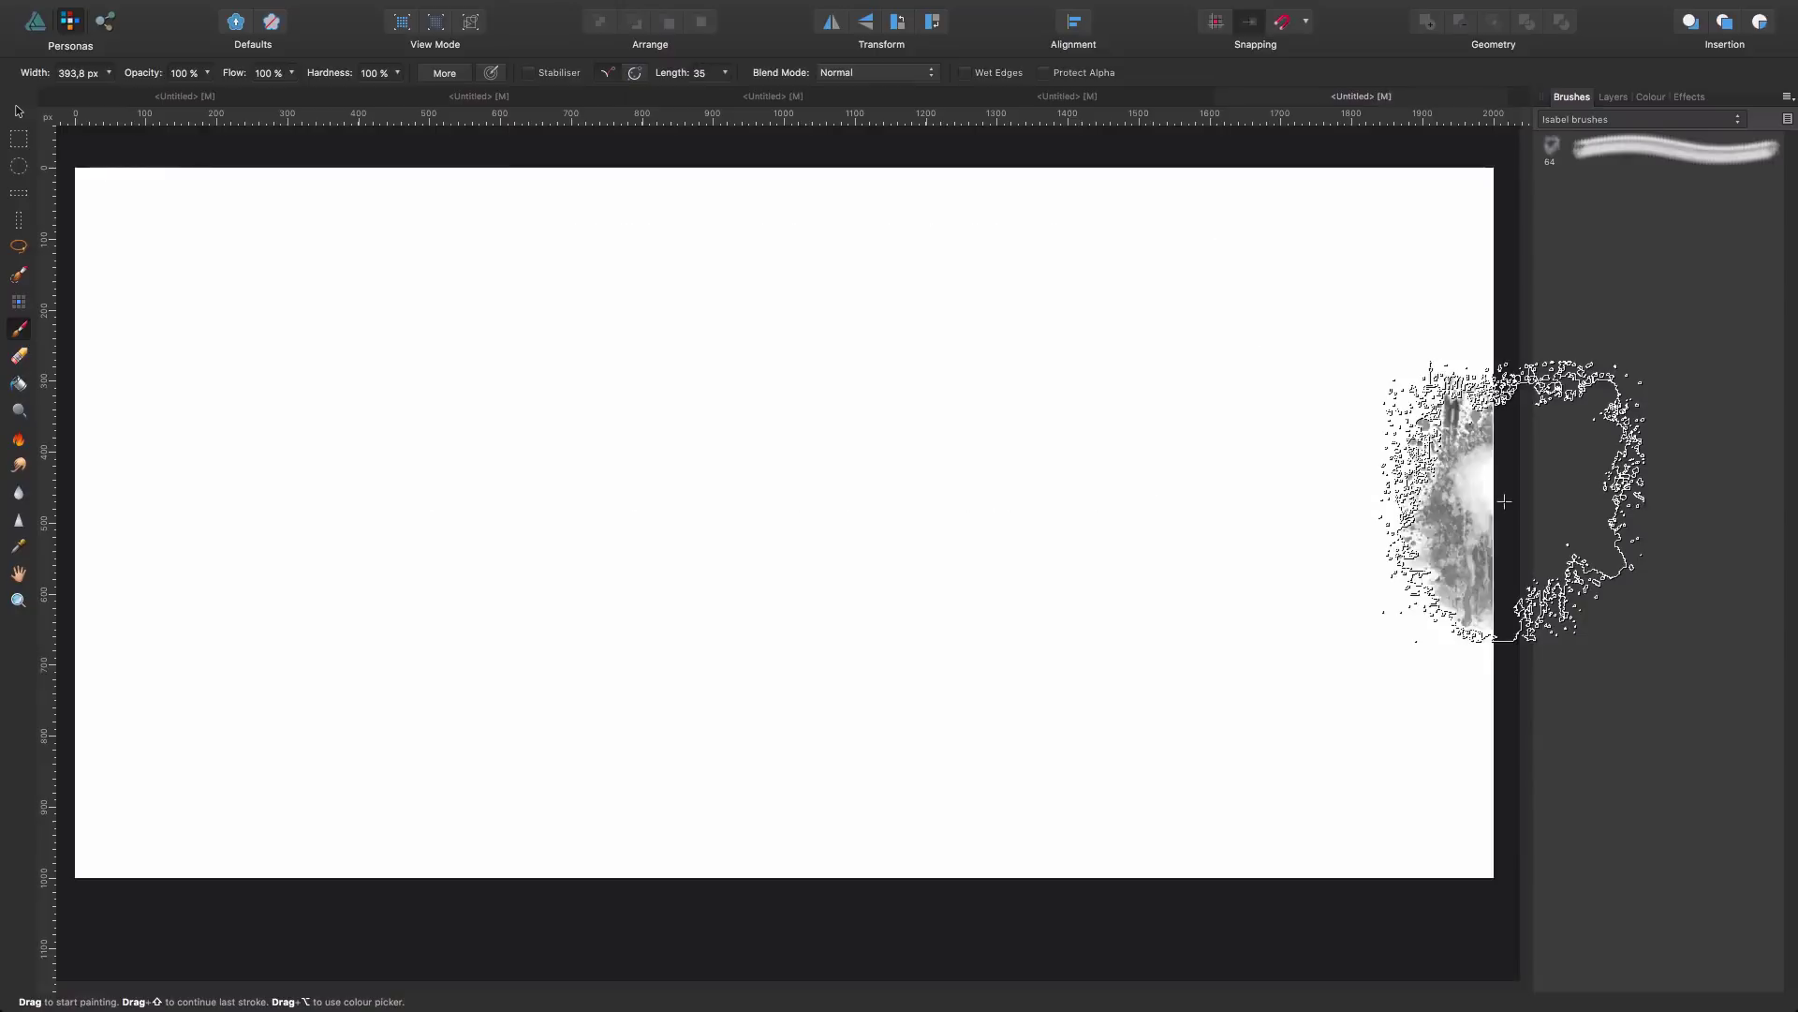
# Step: Give the brushtest brush a 121.4 px size and 10% rotation, stamping test dabs along the way
pyautogui.doubleClick(1650, 155)
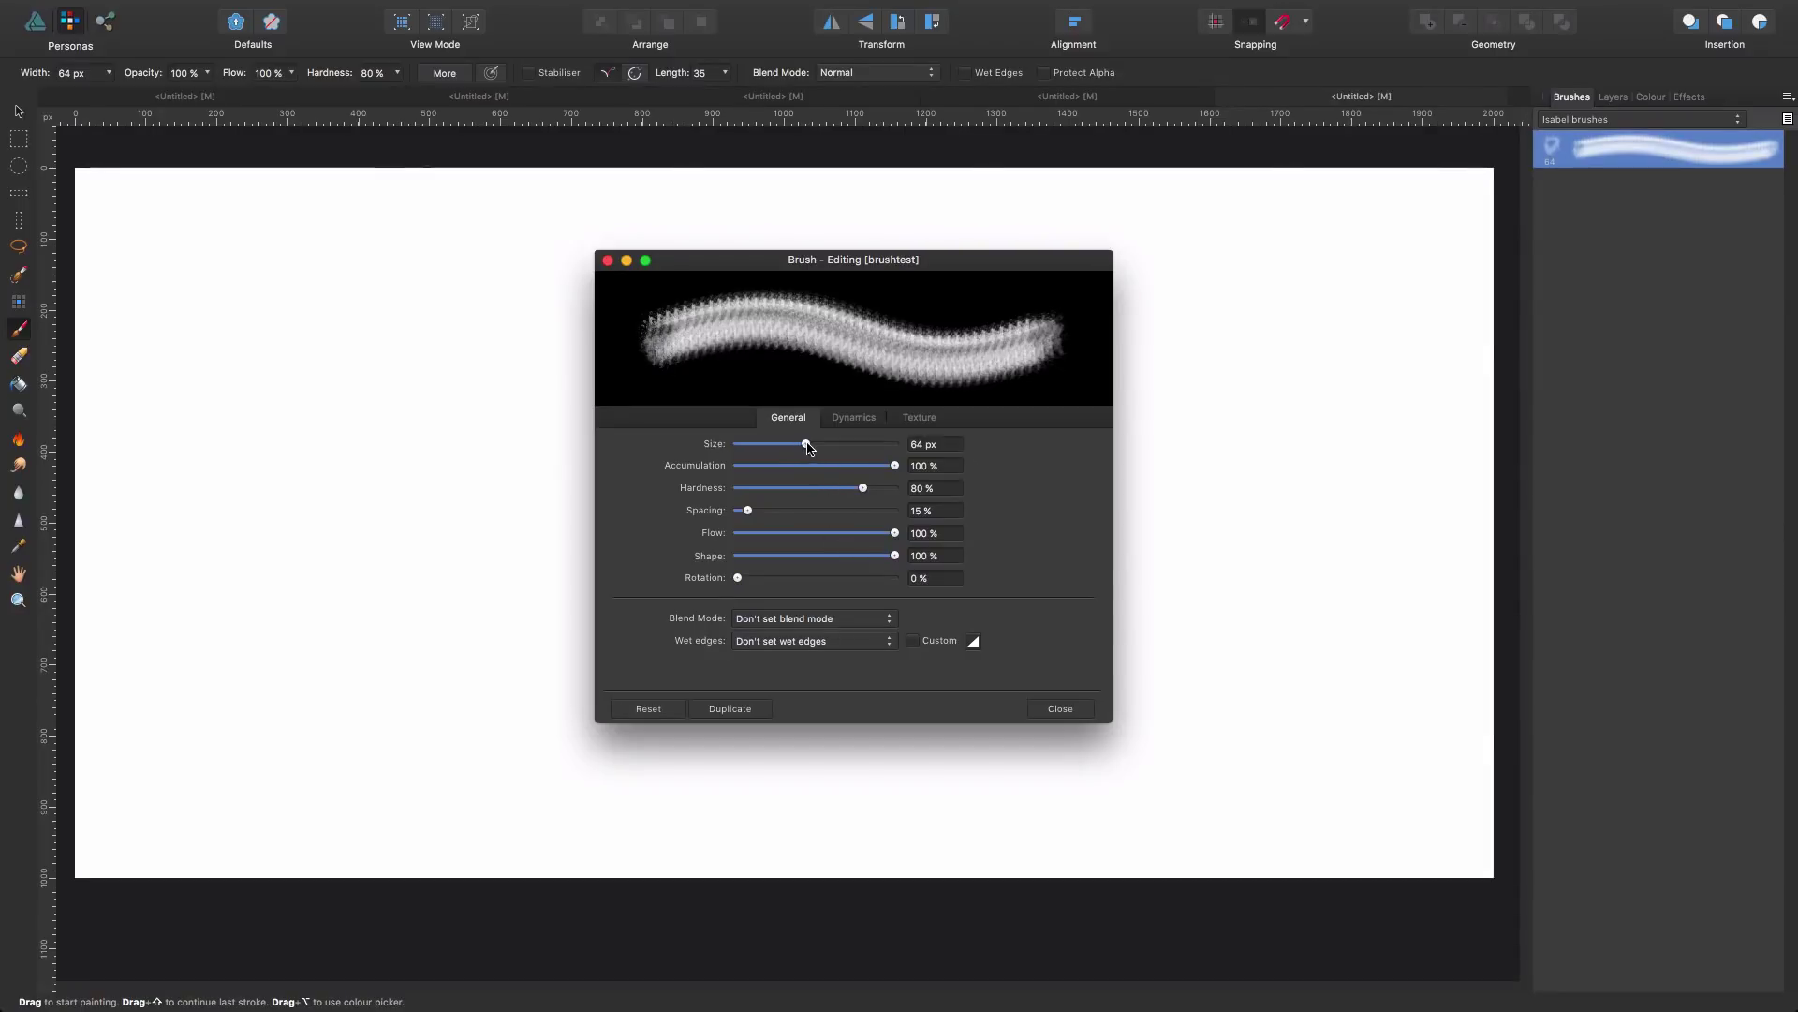
pyautogui.moveTo(806, 445)
pyautogui.mouseDown()
pyautogui.moveTo(750, 448)
pyautogui.moveTo(820, 449)
pyautogui.moveTo(831, 488)
pyautogui.moveTo(782, 489)
pyautogui.moveTo(860, 488)
pyautogui.moveTo(739, 518)
pyautogui.mouseUp()
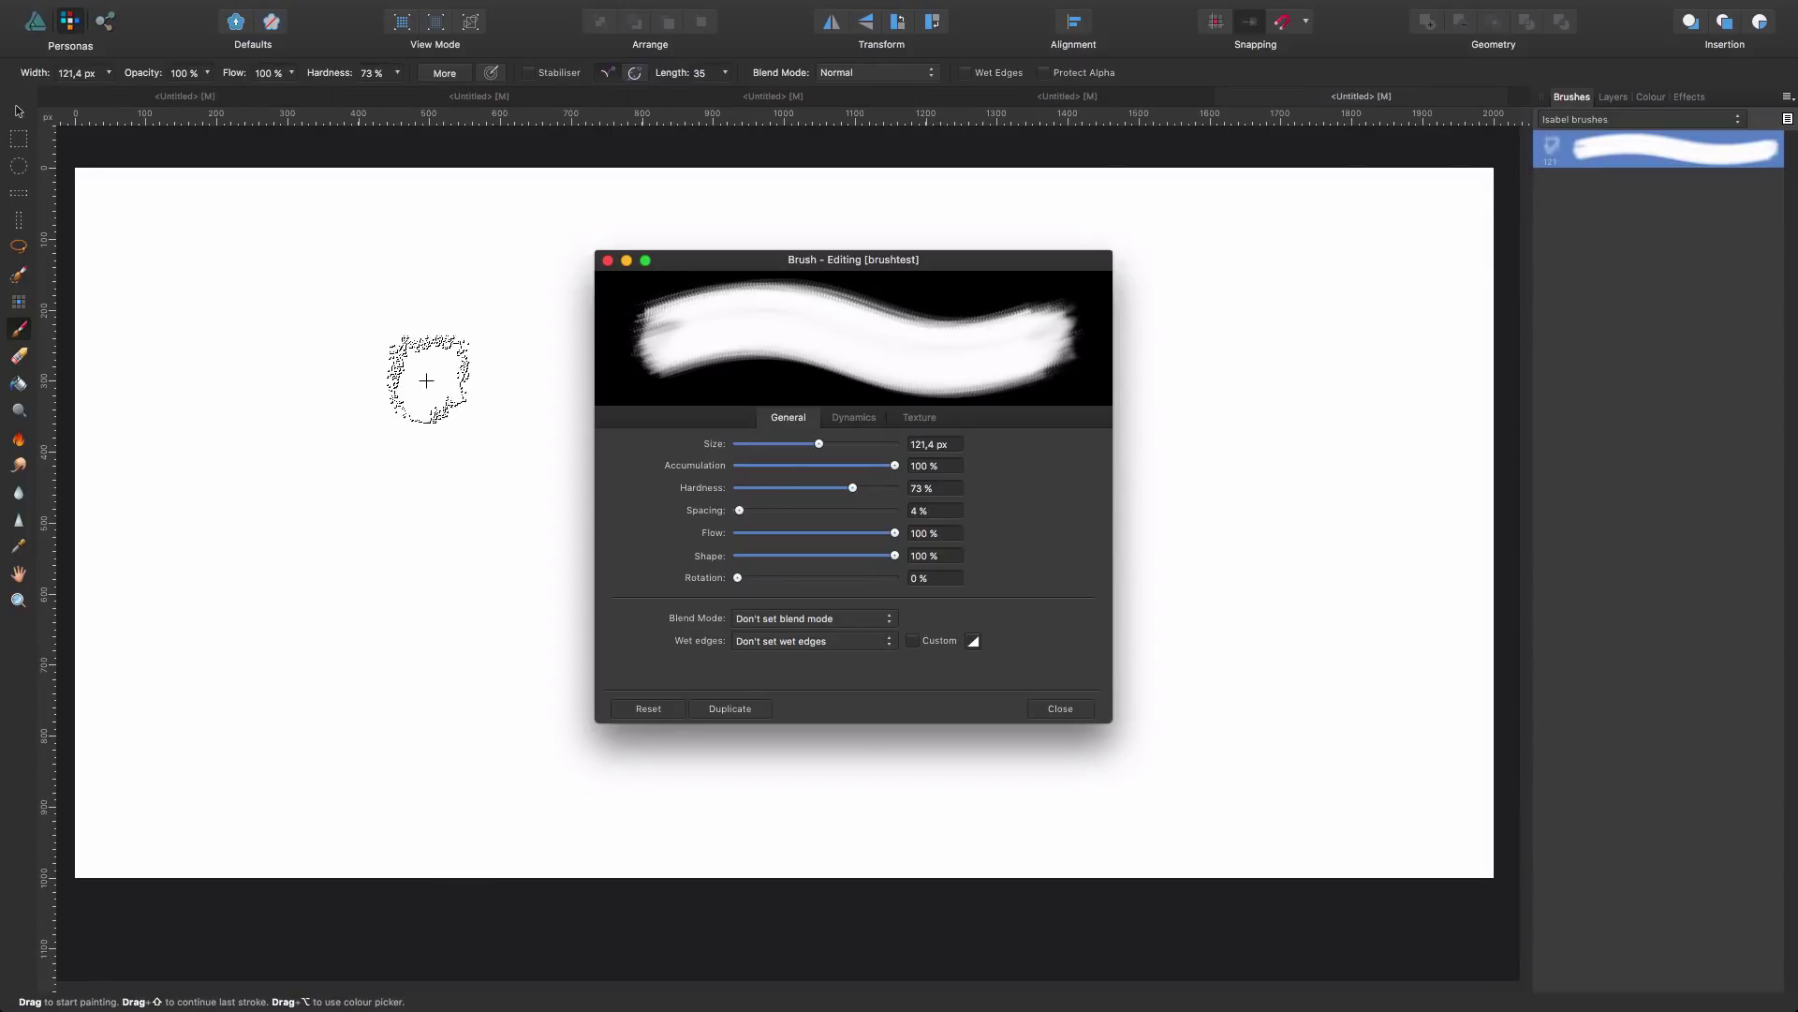
pyautogui.click(381, 375)
pyautogui.click(357, 614)
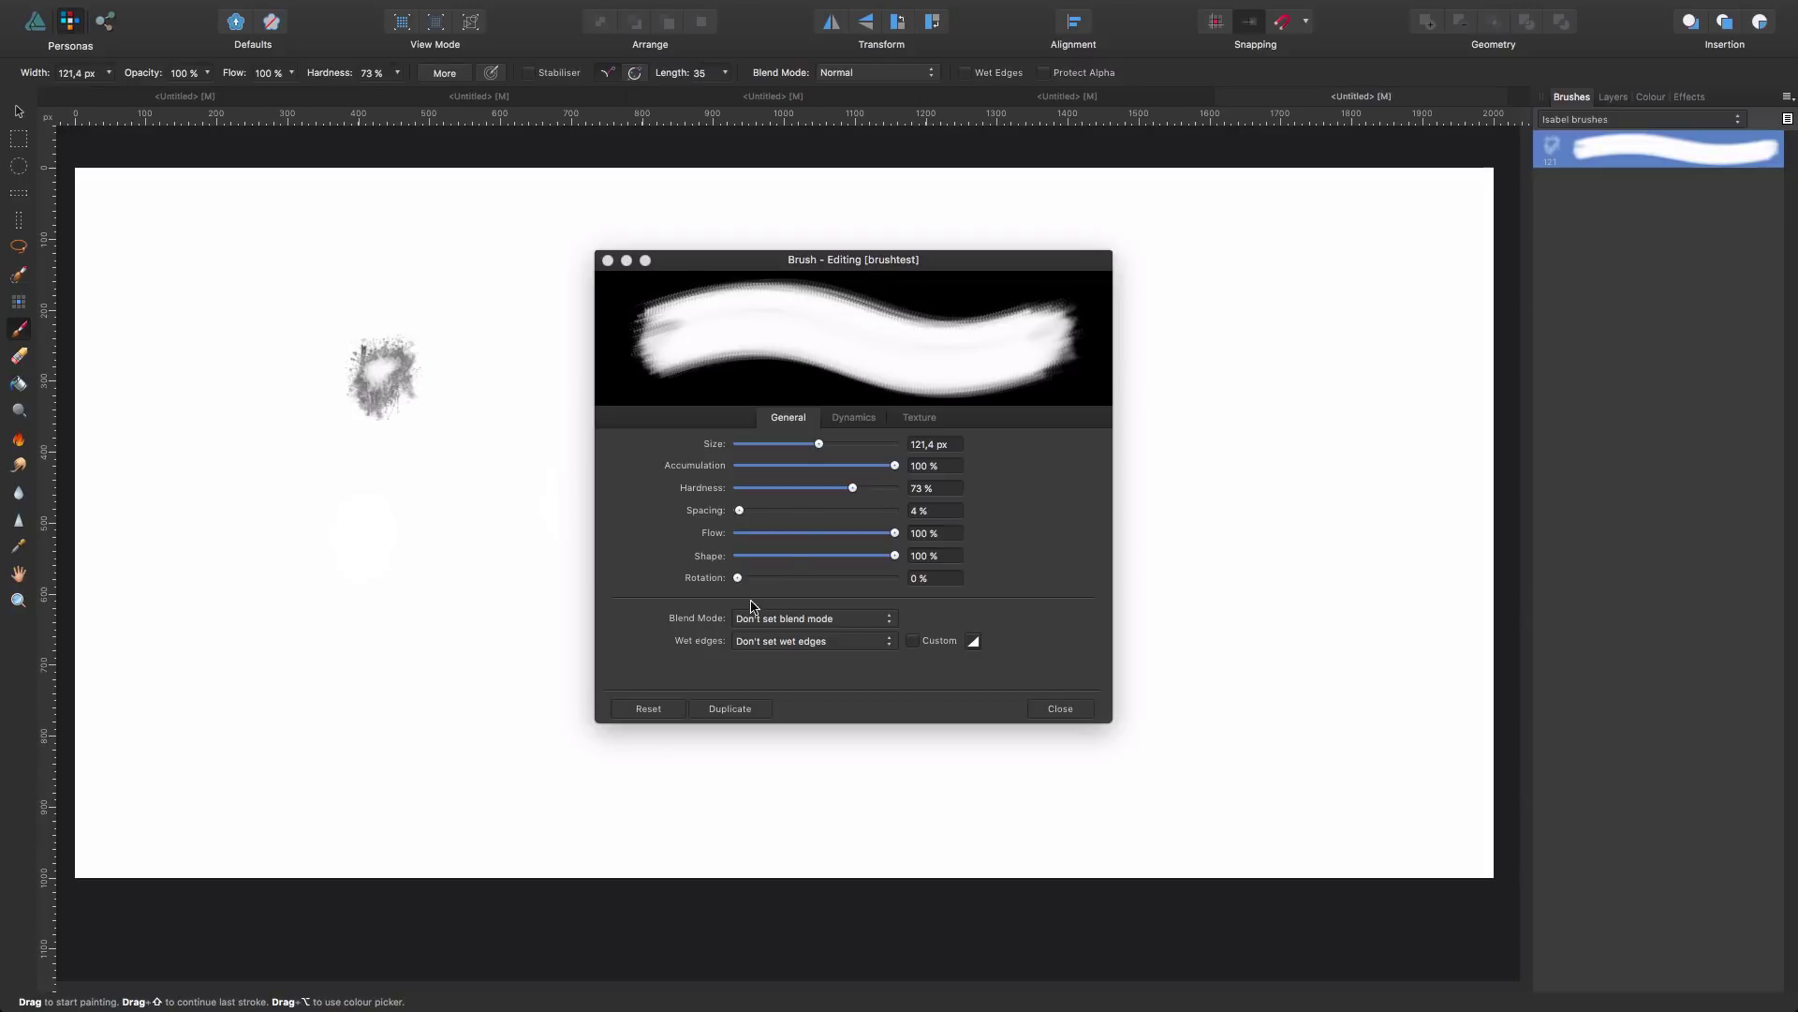
pyautogui.moveTo(738, 578); pyautogui.dragTo(766, 578)
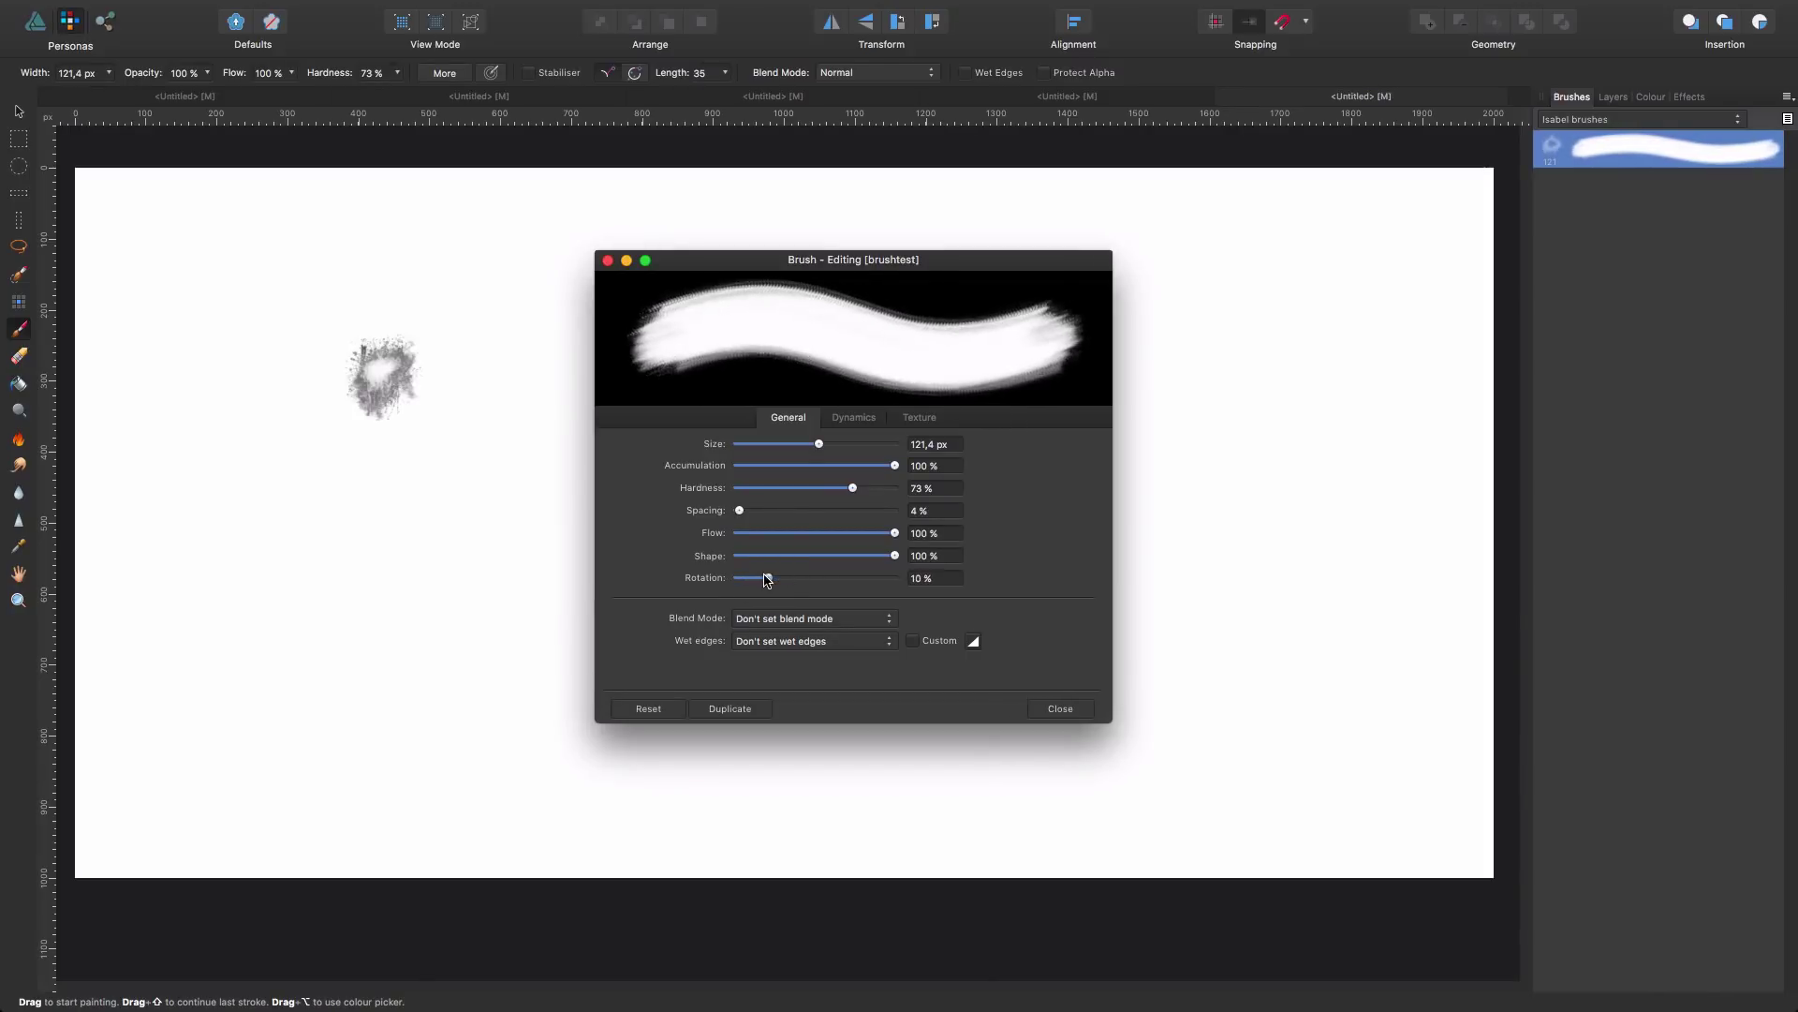
# Step: Add 58% size jitter, random accumulation, 251% X scatter and random hardness/luminosity jitter, then view Texture settings
pyautogui.click(862, 418)
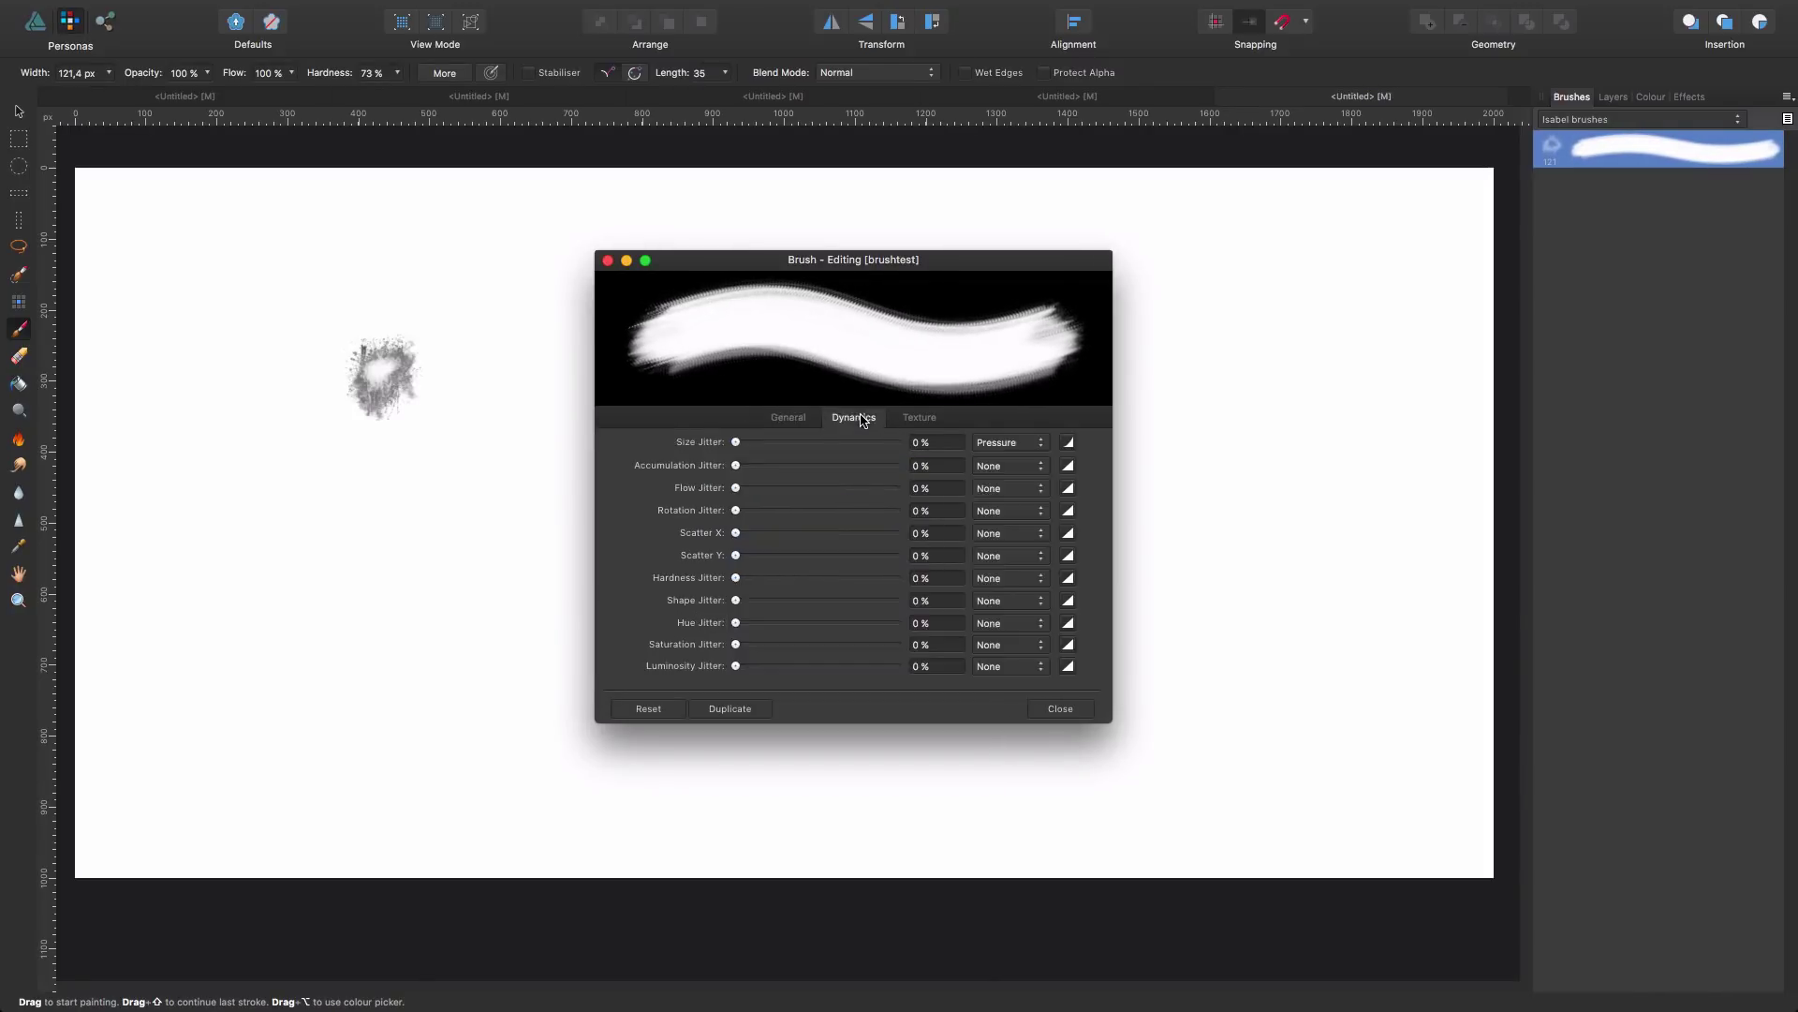
pyautogui.moveTo(736, 447)
pyautogui.mouseDown()
pyautogui.moveTo(846, 453)
pyautogui.moveTo(828, 450)
pyautogui.mouseUp()
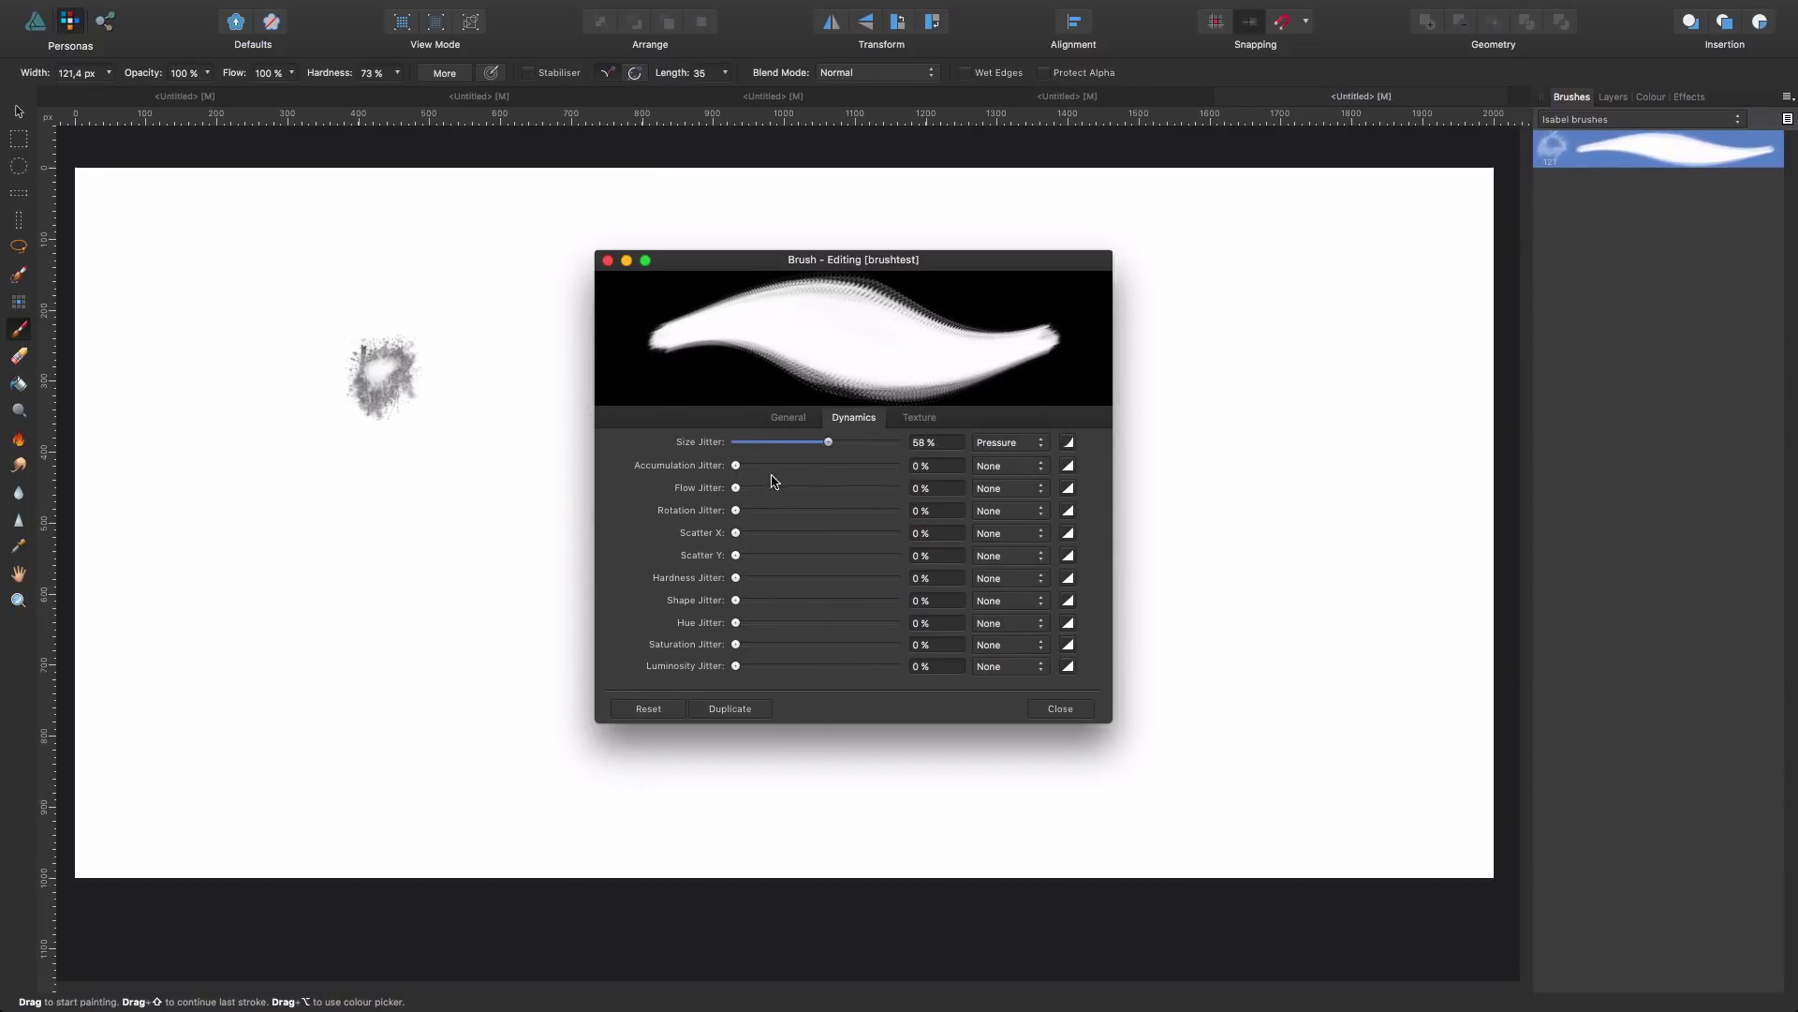
pyautogui.moveTo(736, 467)
pyautogui.mouseDown()
pyautogui.moveTo(841, 474)
pyautogui.moveTo(768, 494)
pyautogui.moveTo(848, 496)
pyautogui.mouseUp()
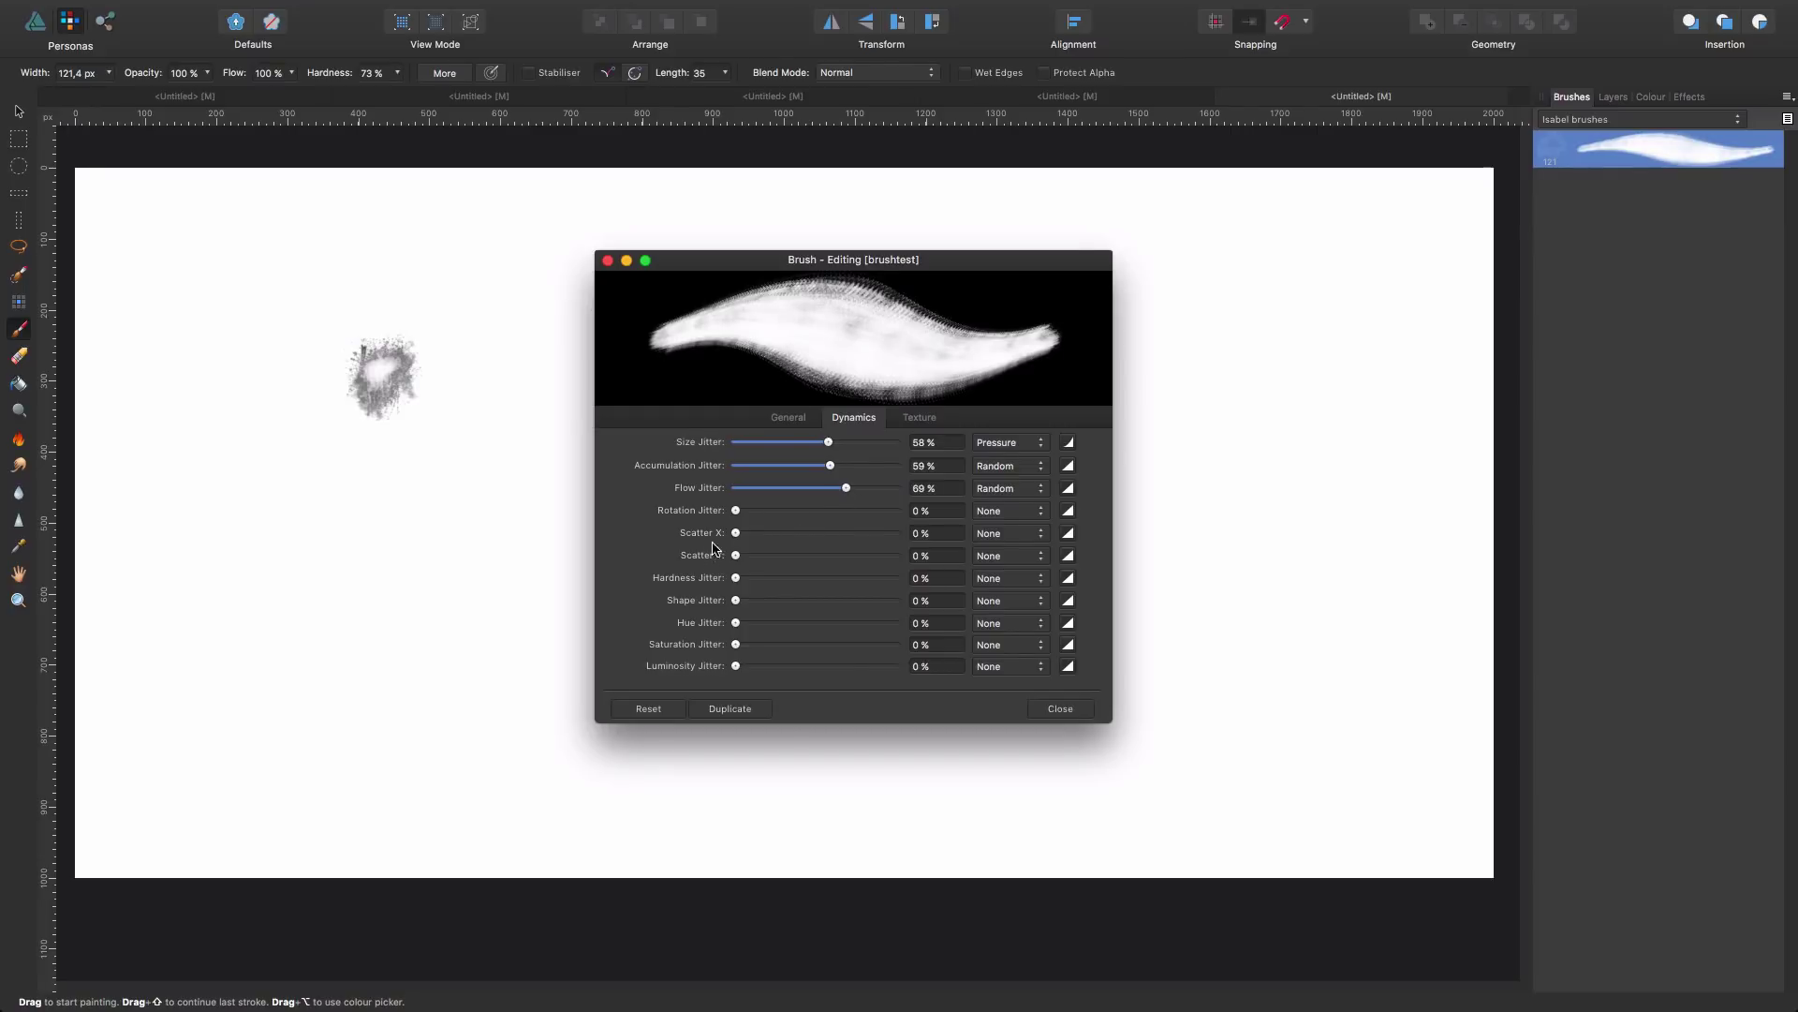
pyautogui.moveTo(736, 533); pyautogui.dragTo(735, 581)
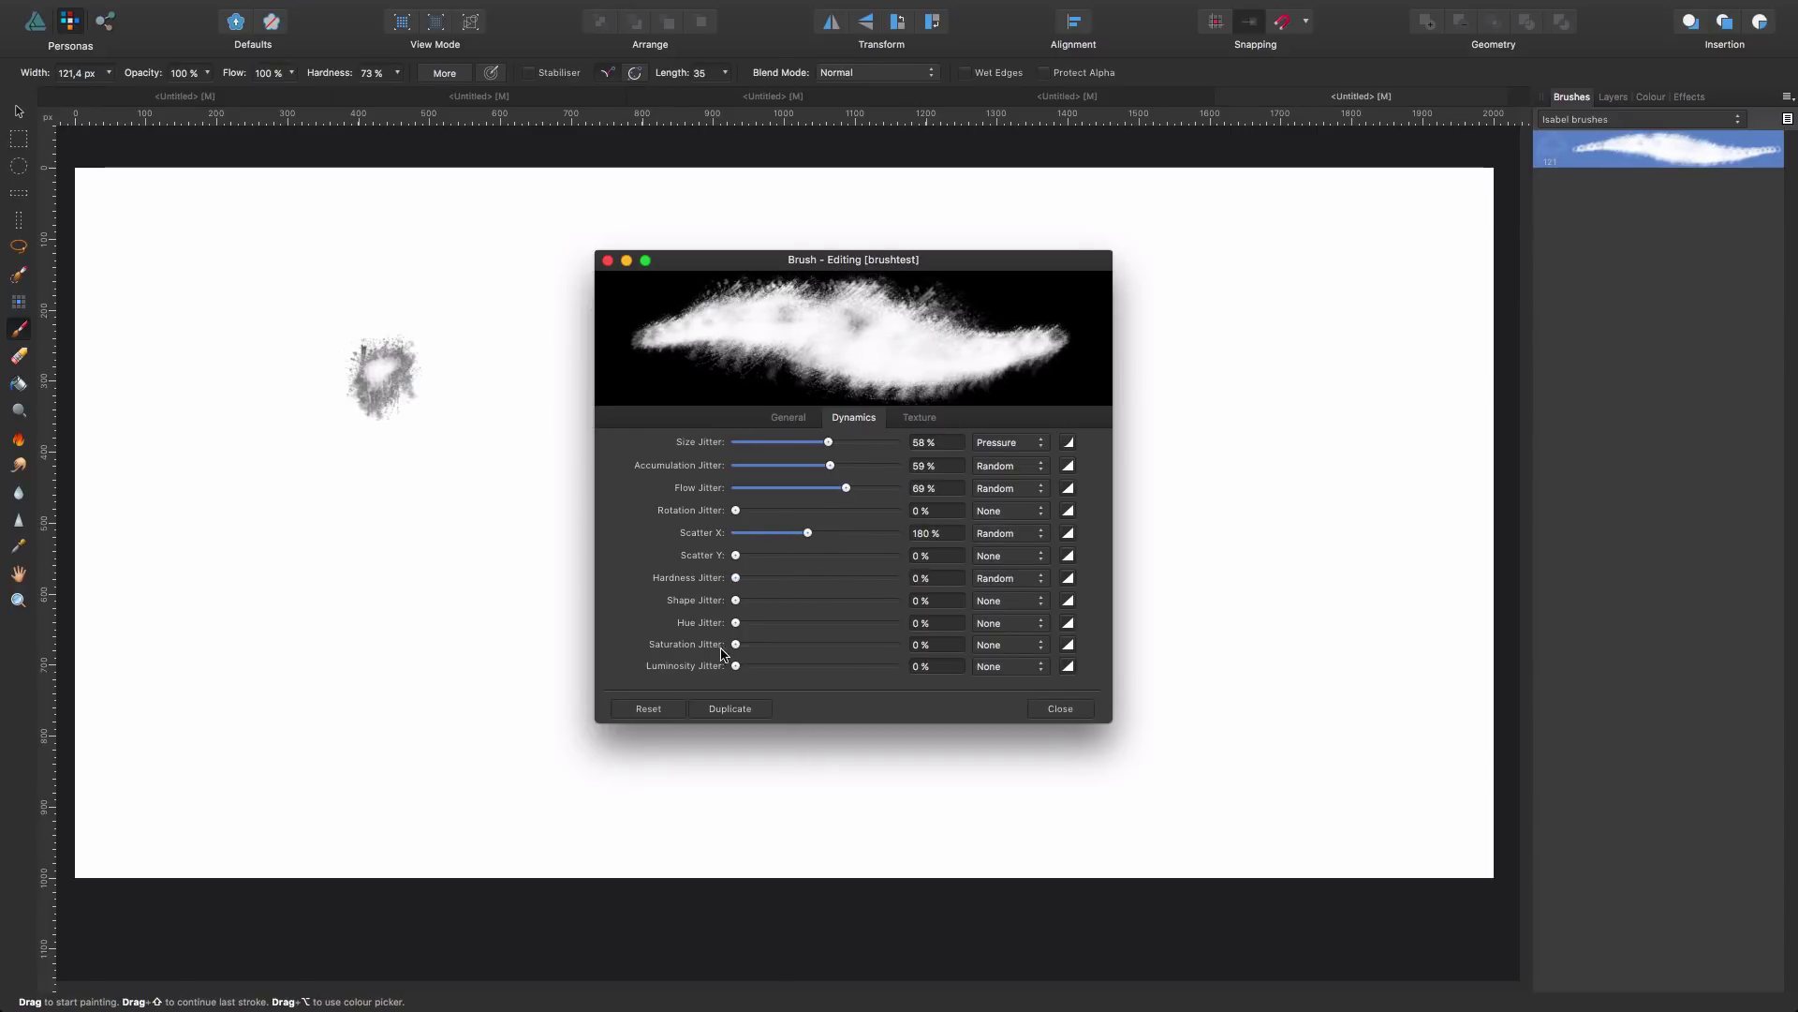
pyautogui.moveTo(737, 665)
pyautogui.mouseDown()
pyautogui.moveTo(843, 668)
pyautogui.moveTo(737, 668)
pyautogui.moveTo(822, 645)
pyautogui.moveTo(736, 645)
pyautogui.moveTo(825, 623)
pyautogui.moveTo(751, 622)
pyautogui.moveTo(834, 600)
pyautogui.moveTo(736, 601)
pyautogui.moveTo(860, 585)
pyautogui.moveTo(736, 578)
pyautogui.moveTo(749, 556)
pyautogui.moveTo(815, 555)
pyautogui.moveTo(767, 560)
pyautogui.moveTo(787, 558)
pyautogui.moveTo(770, 515)
pyautogui.moveTo(842, 537)
pyautogui.mouseUp()
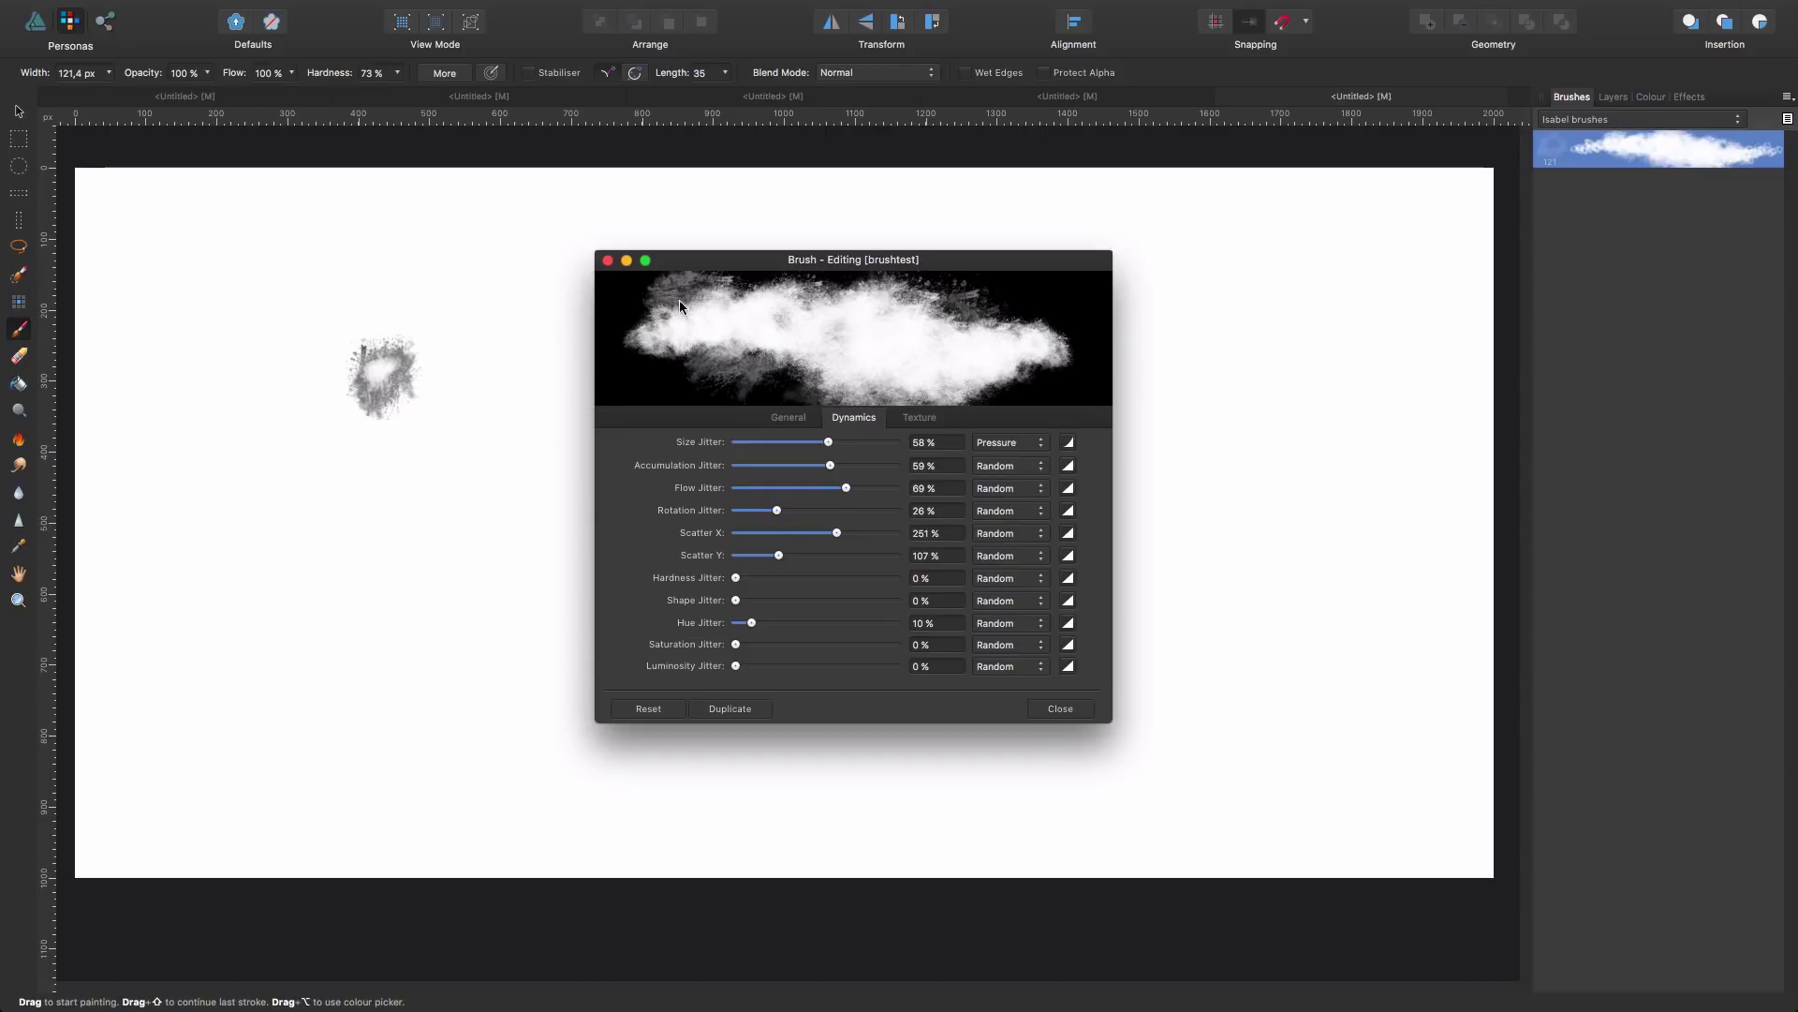
pyautogui.click(930, 421)
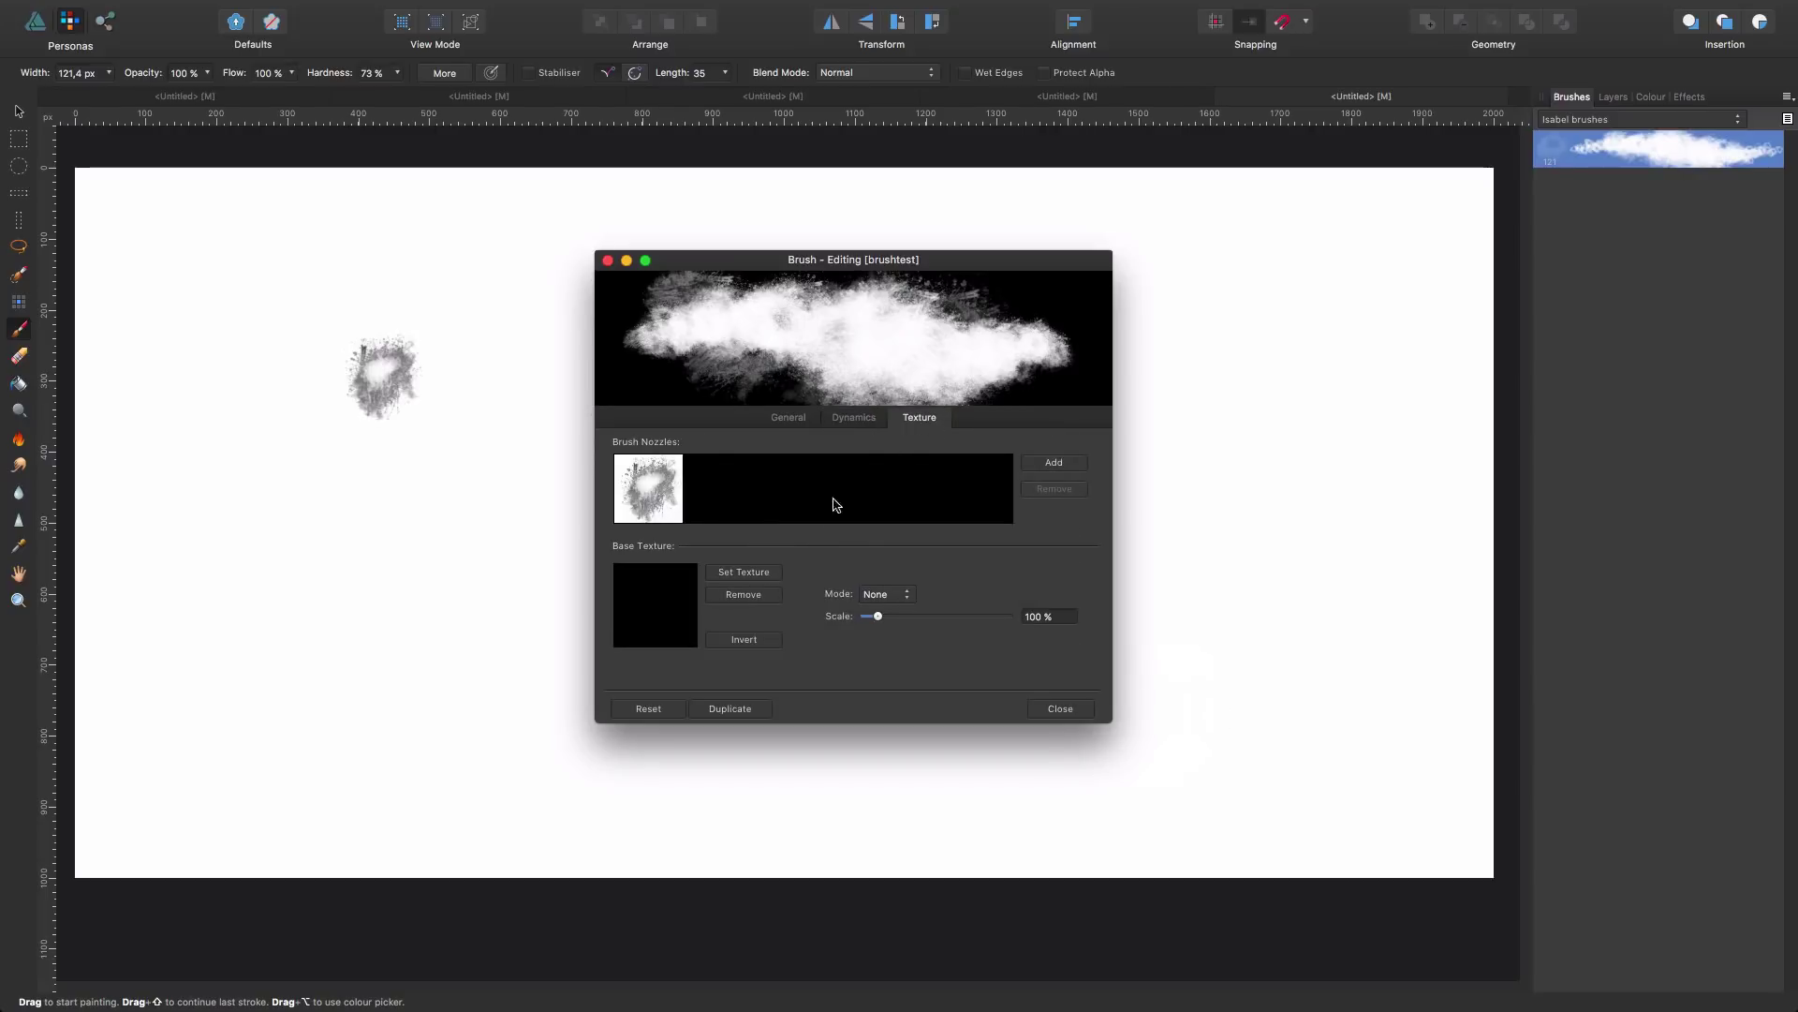
# Step: Close the brush settings, paint purple test strokes, then undo them
pyautogui.click(852, 421)
pyautogui.click(1060, 708)
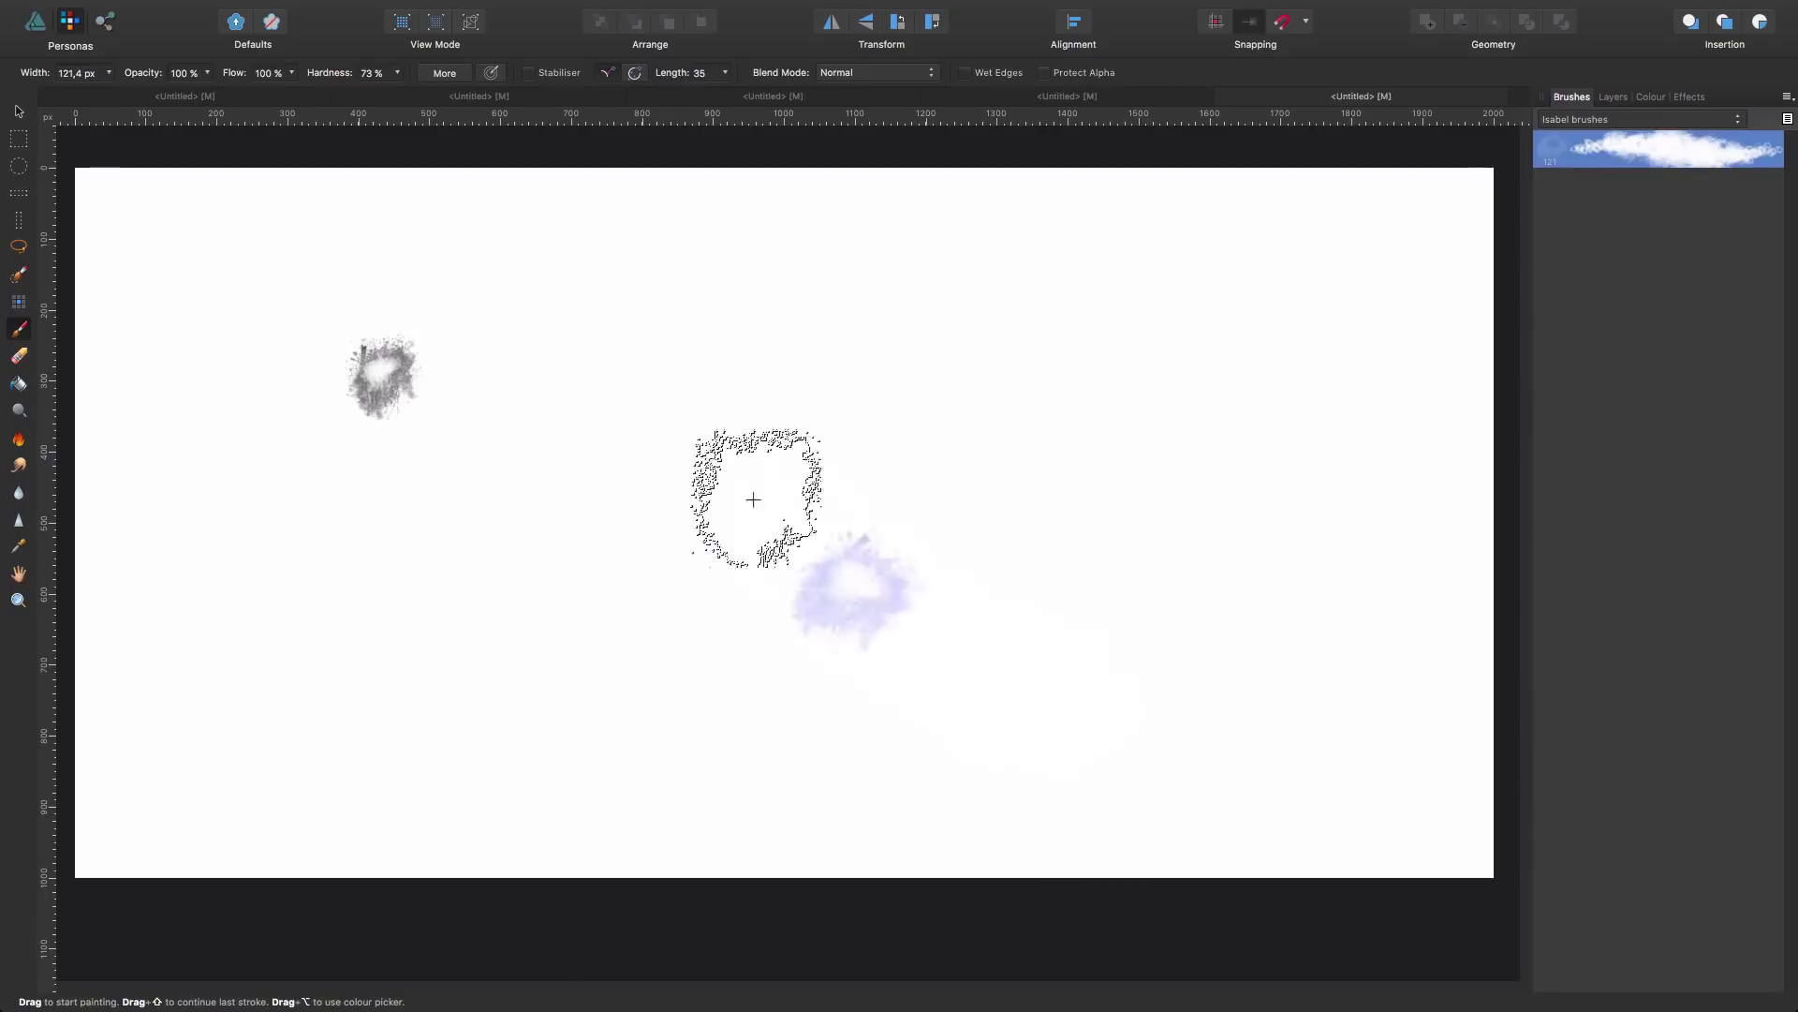
pyautogui.moveTo(562, 422)
pyautogui.mouseDown()
pyautogui.moveTo(742, 397)
pyautogui.moveTo(1324, 389)
pyautogui.mouseUp()
pyautogui.moveTo(1283, 656)
pyautogui.mouseDown()
pyautogui.moveTo(1180, 661)
pyautogui.moveTo(1140, 679)
pyautogui.moveTo(881, 671)
pyautogui.moveTo(743, 643)
pyautogui.moveTo(622, 652)
pyautogui.moveTo(636, 626)
pyautogui.moveTo(542, 562)
pyautogui.mouseUp()
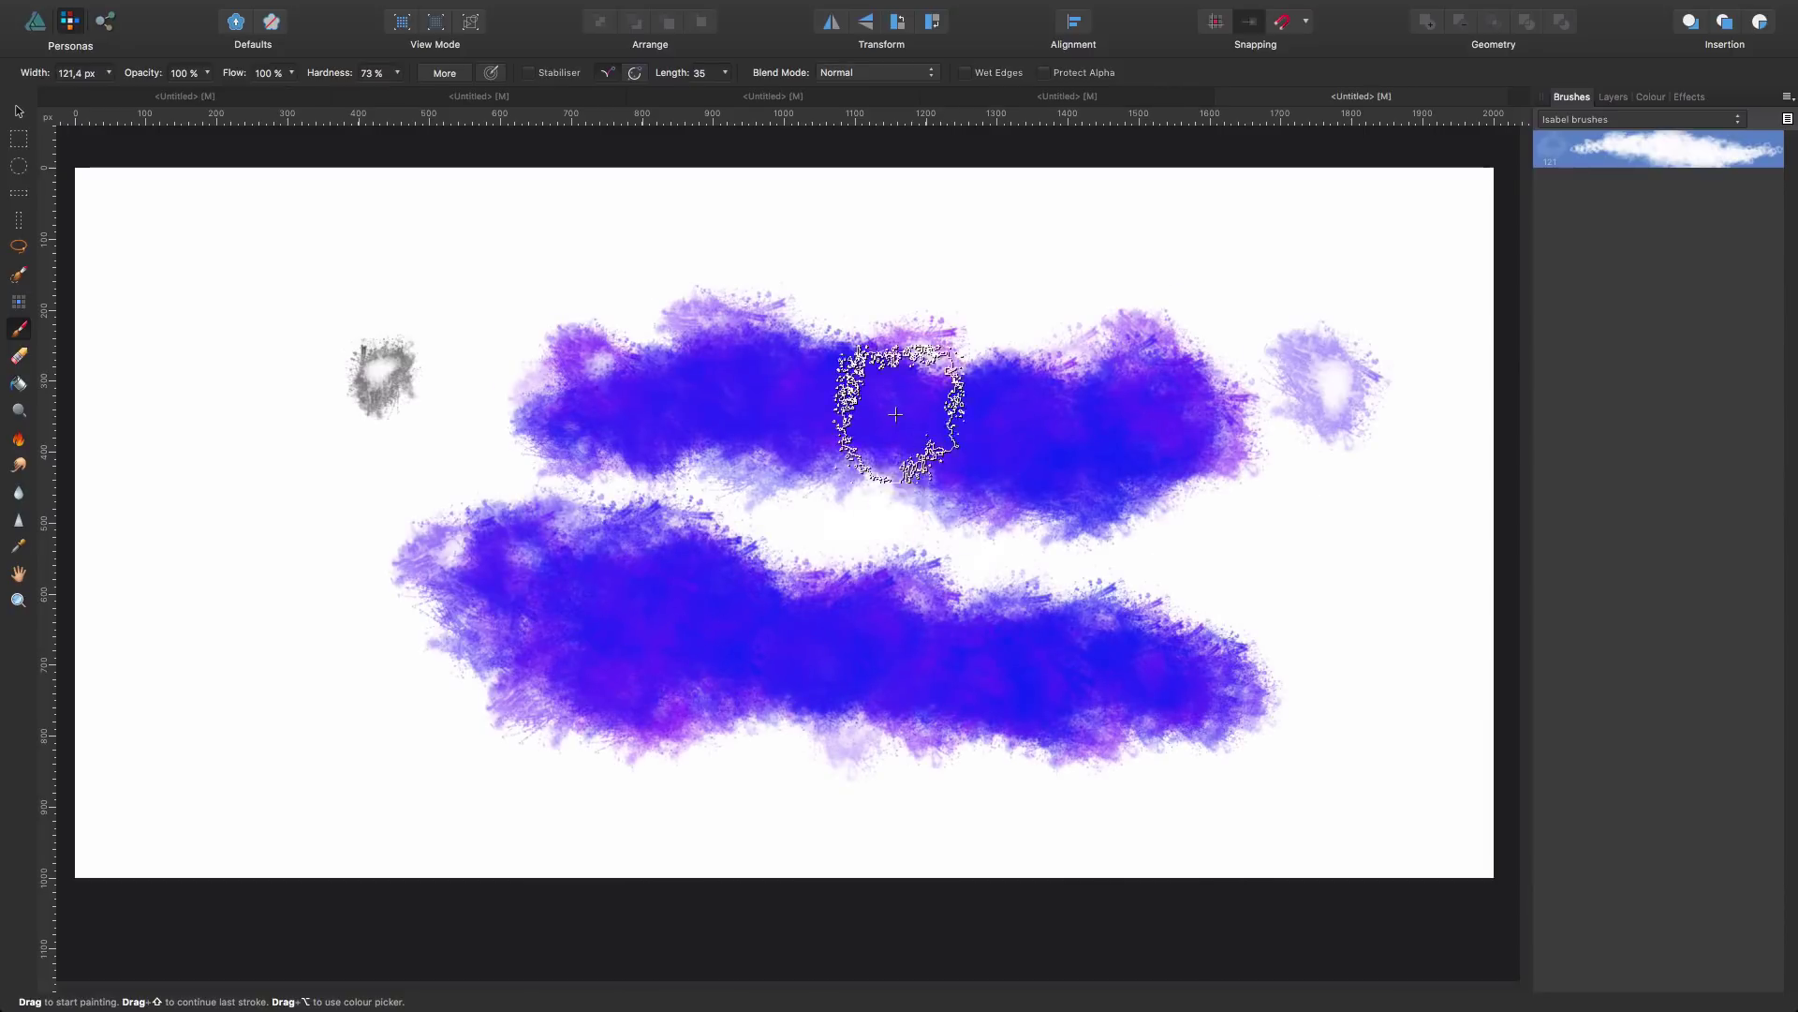
pyautogui.moveTo(398, 248); pyautogui.dragTo(1136, 281)
pyautogui.hotkey('ctrl', 'z')
pyautogui.hotkey('ctrl', 'z')
pyautogui.hotkey('ctrl', 'z')
pyautogui.hotkey('ctrl', 'z')
pyautogui.hotkey('ctrl', 'z')
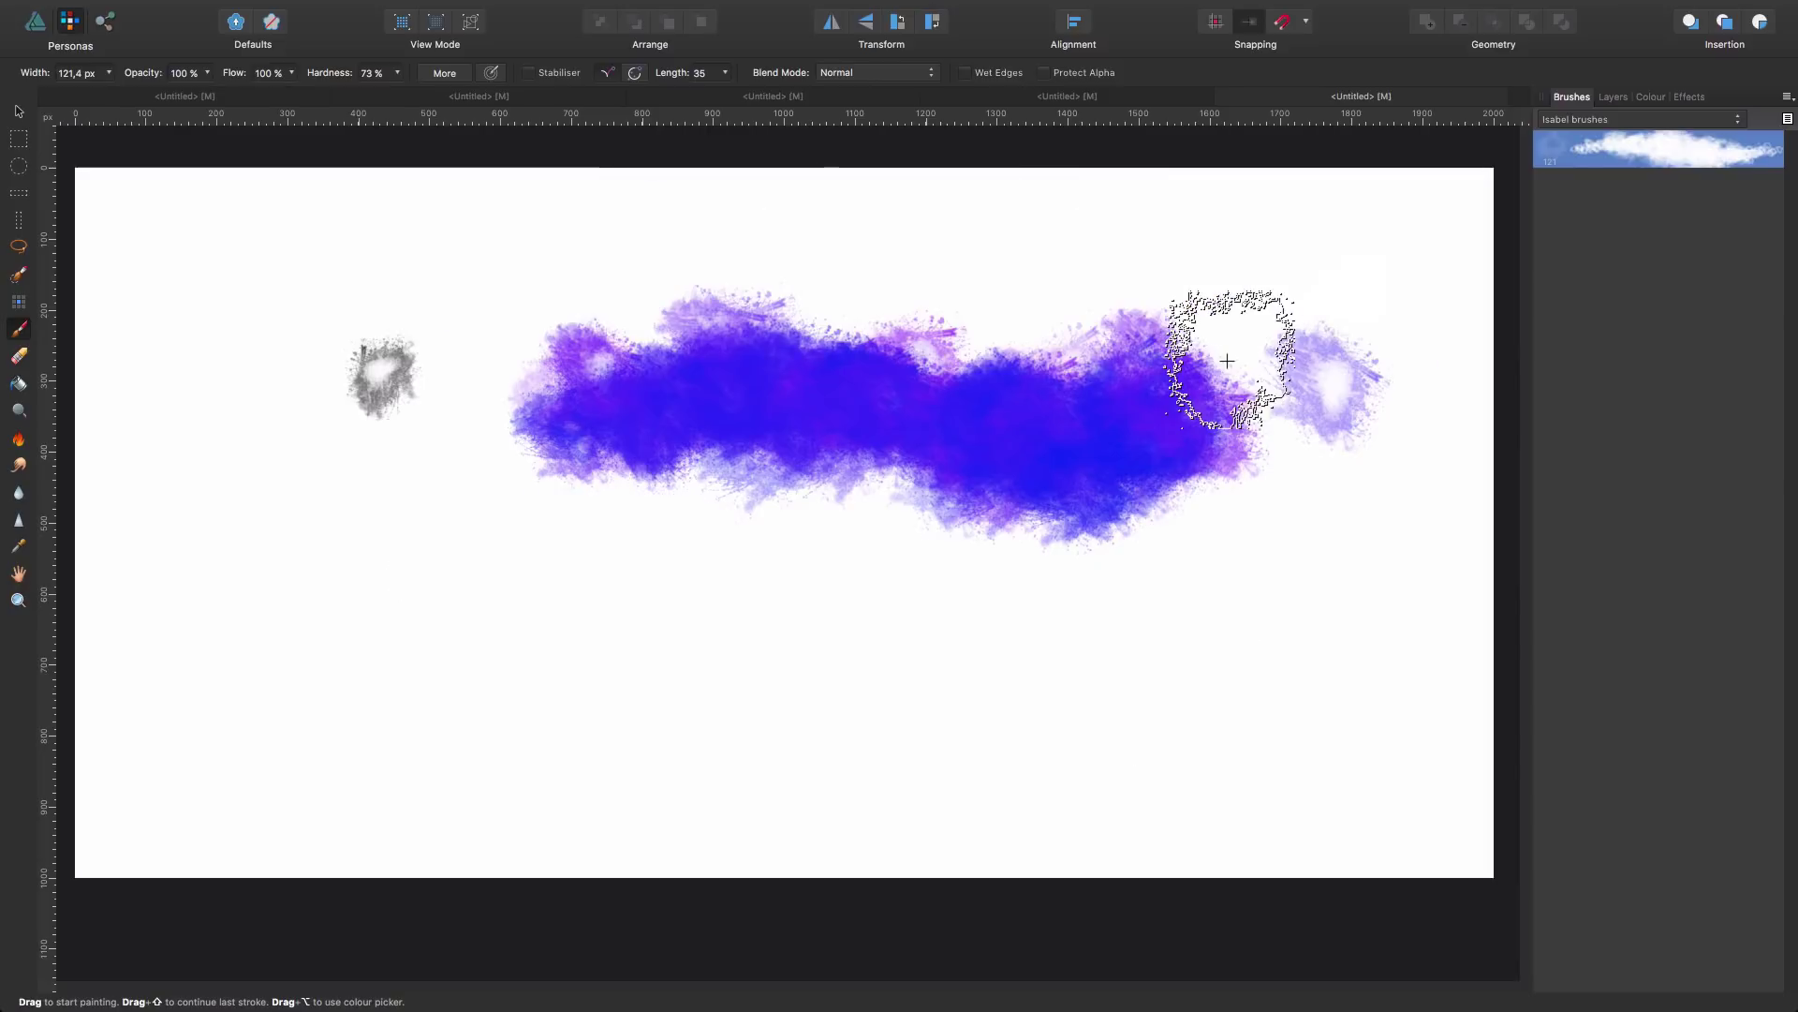
pyautogui.hotkey('ctrl', 'z')
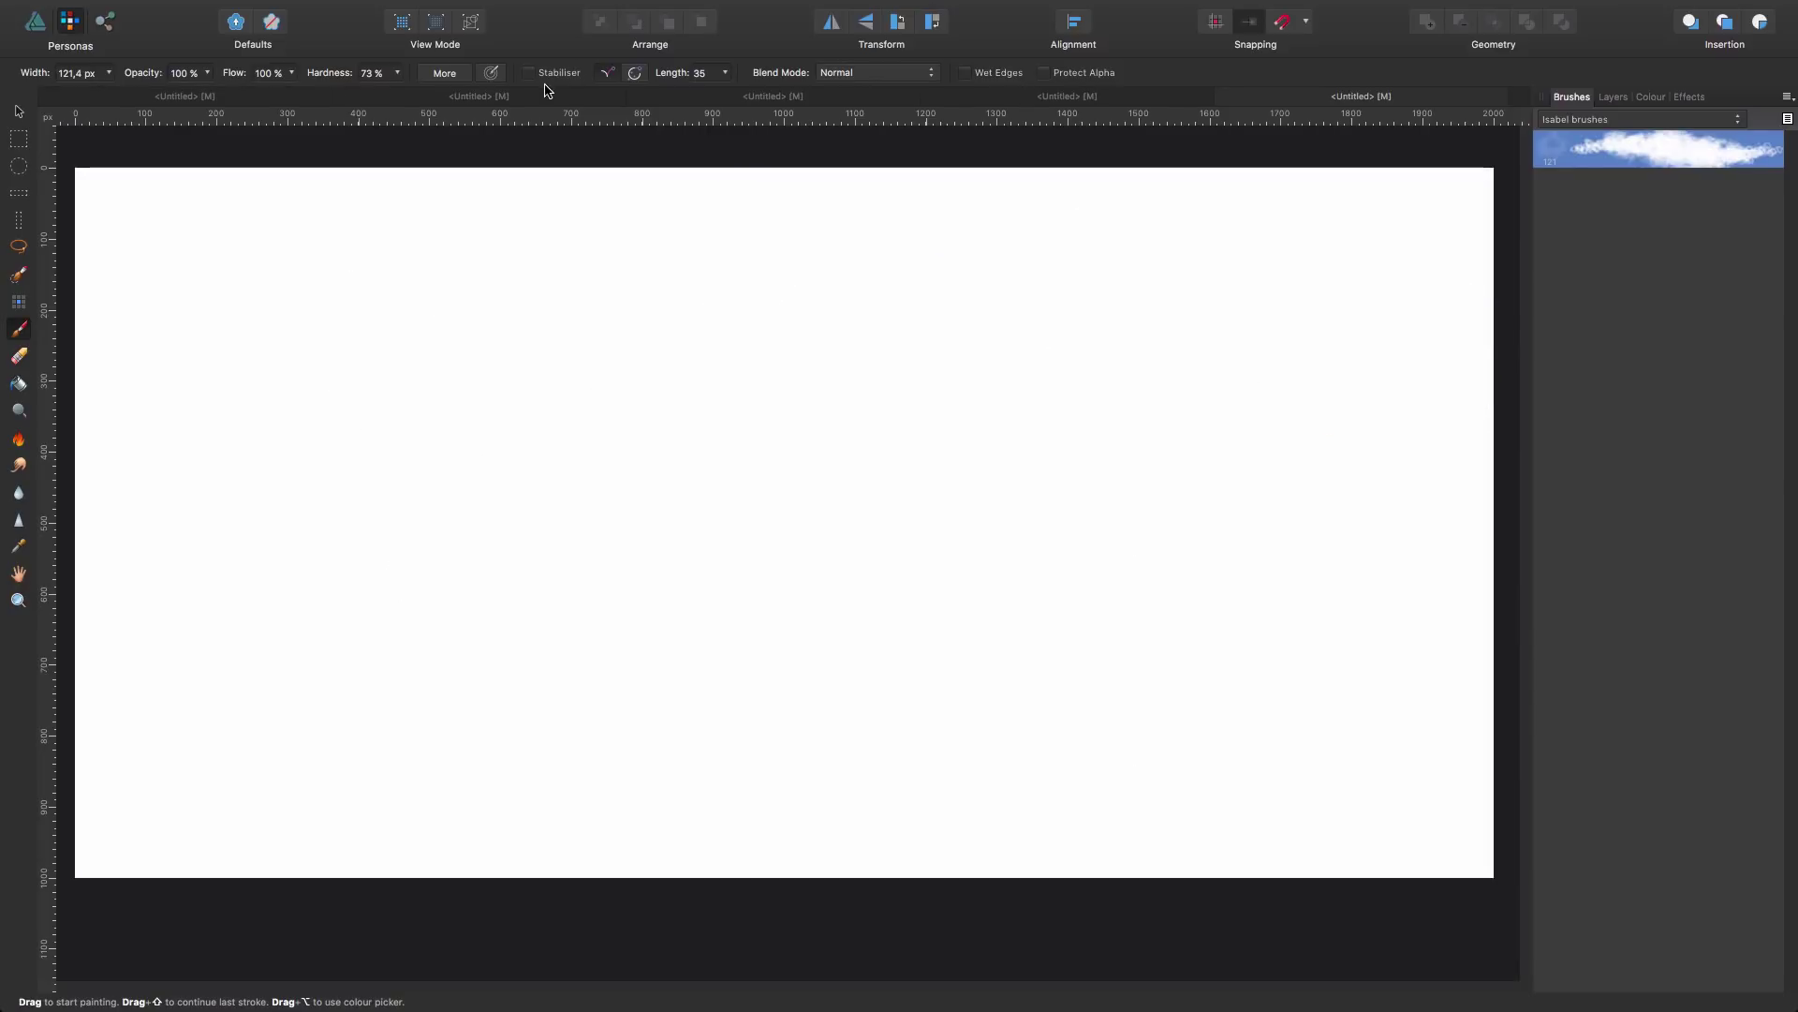
# Step: Turn on Stabiliser and paint two purple cloud strokes across the canvas
pyautogui.click(529, 72)
pyautogui.moveTo(244, 328)
pyautogui.mouseDown()
pyautogui.moveTo(100, 366)
pyautogui.moveTo(590, 374)
pyautogui.moveTo(927, 506)
pyautogui.mouseUp()
pyautogui.moveTo(965, 323)
pyautogui.mouseDown()
pyautogui.moveTo(1145, 362)
pyautogui.moveTo(1180, 562)
pyautogui.moveTo(1011, 629)
pyautogui.moveTo(1036, 462)
pyautogui.mouseUp()
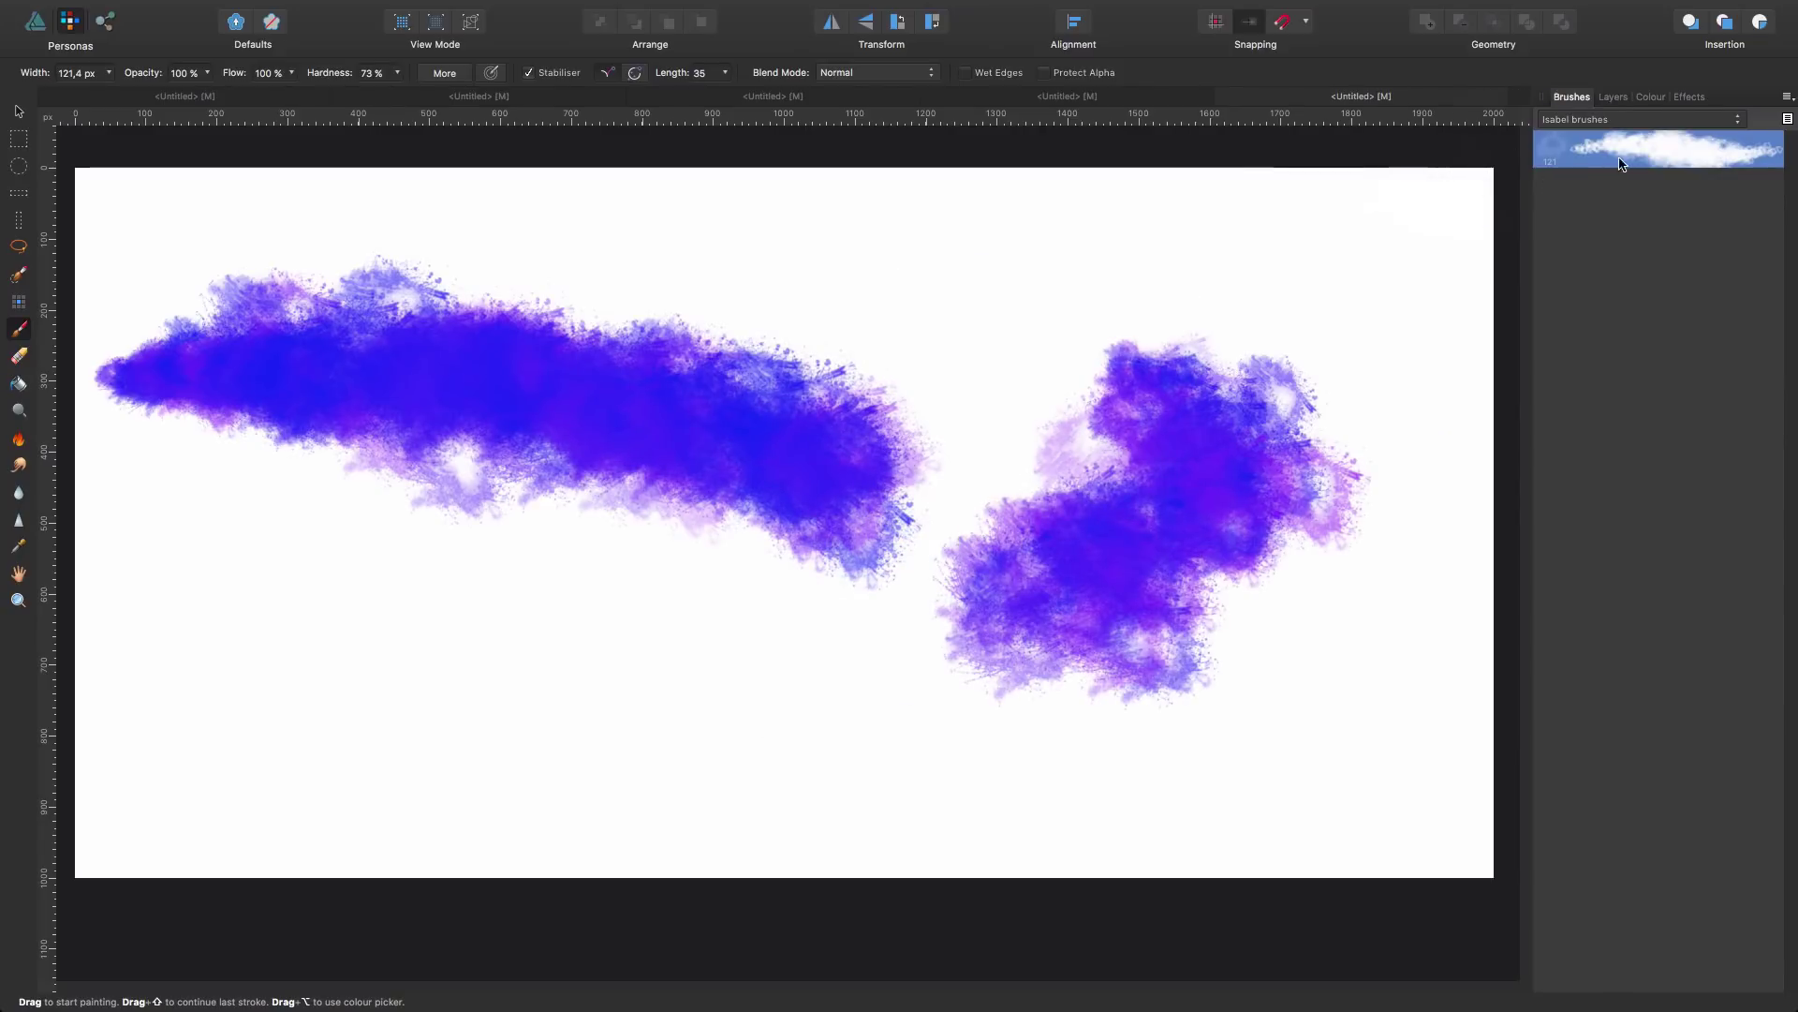
# Step: Set the cloud brush's saturation jitter to 62%, try a test stroke, and undo it
pyautogui.doubleClick(1681, 149)
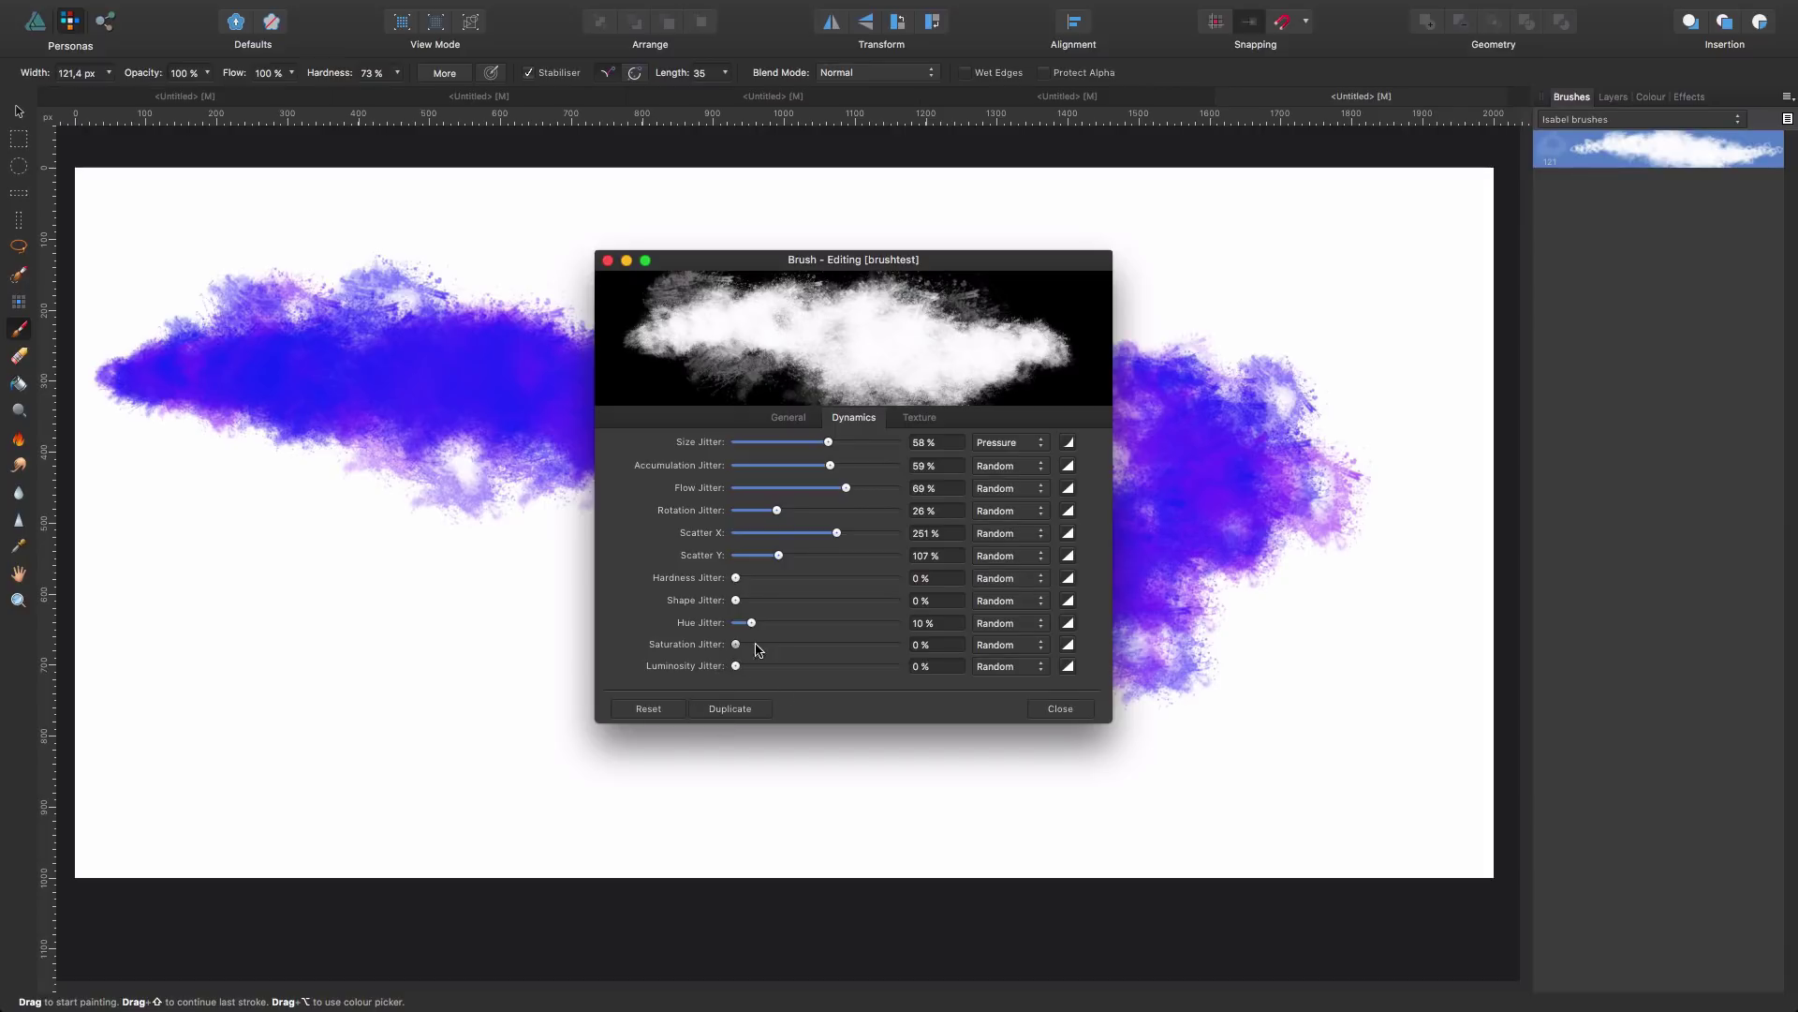
pyautogui.click(1073, 716)
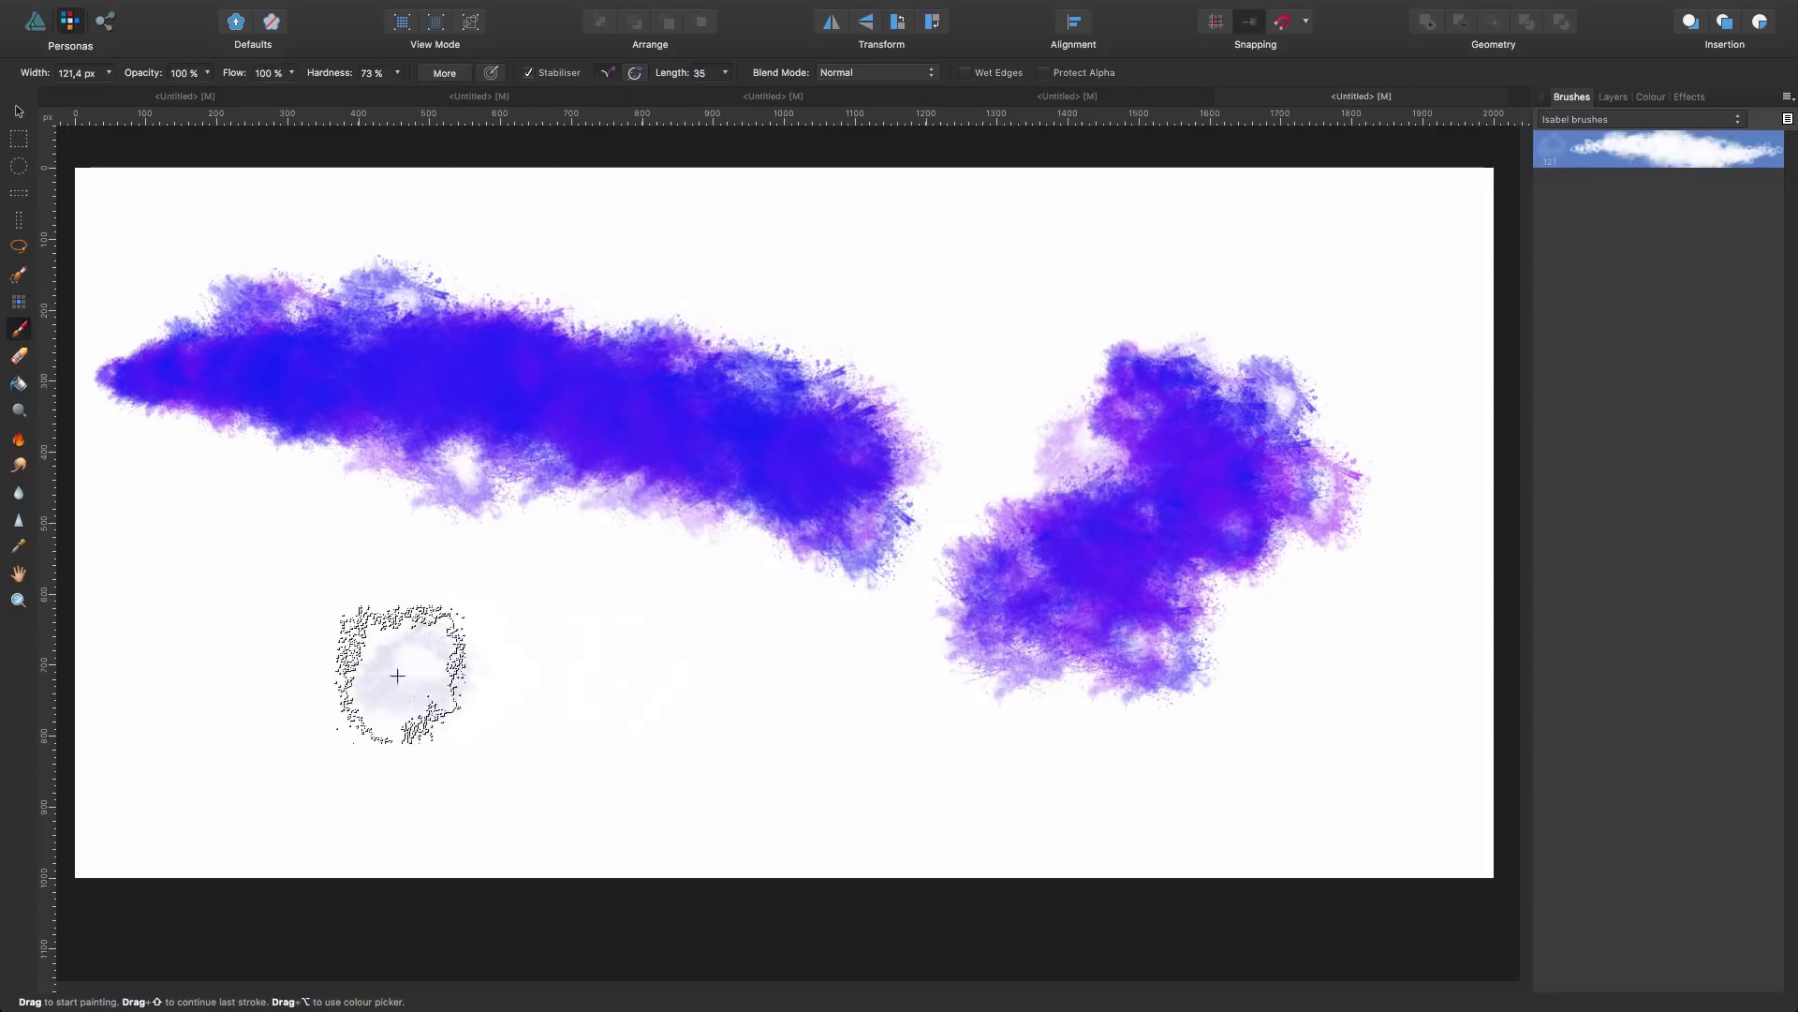
pyautogui.moveTo(324, 679)
pyautogui.mouseDown()
pyautogui.moveTo(656, 672)
pyautogui.moveTo(918, 548)
pyautogui.moveTo(695, 412)
pyautogui.moveTo(1093, 421)
pyautogui.mouseUp()
pyautogui.press('super+z')
pyautogui.press('super+z')
pyautogui.press('super+z')
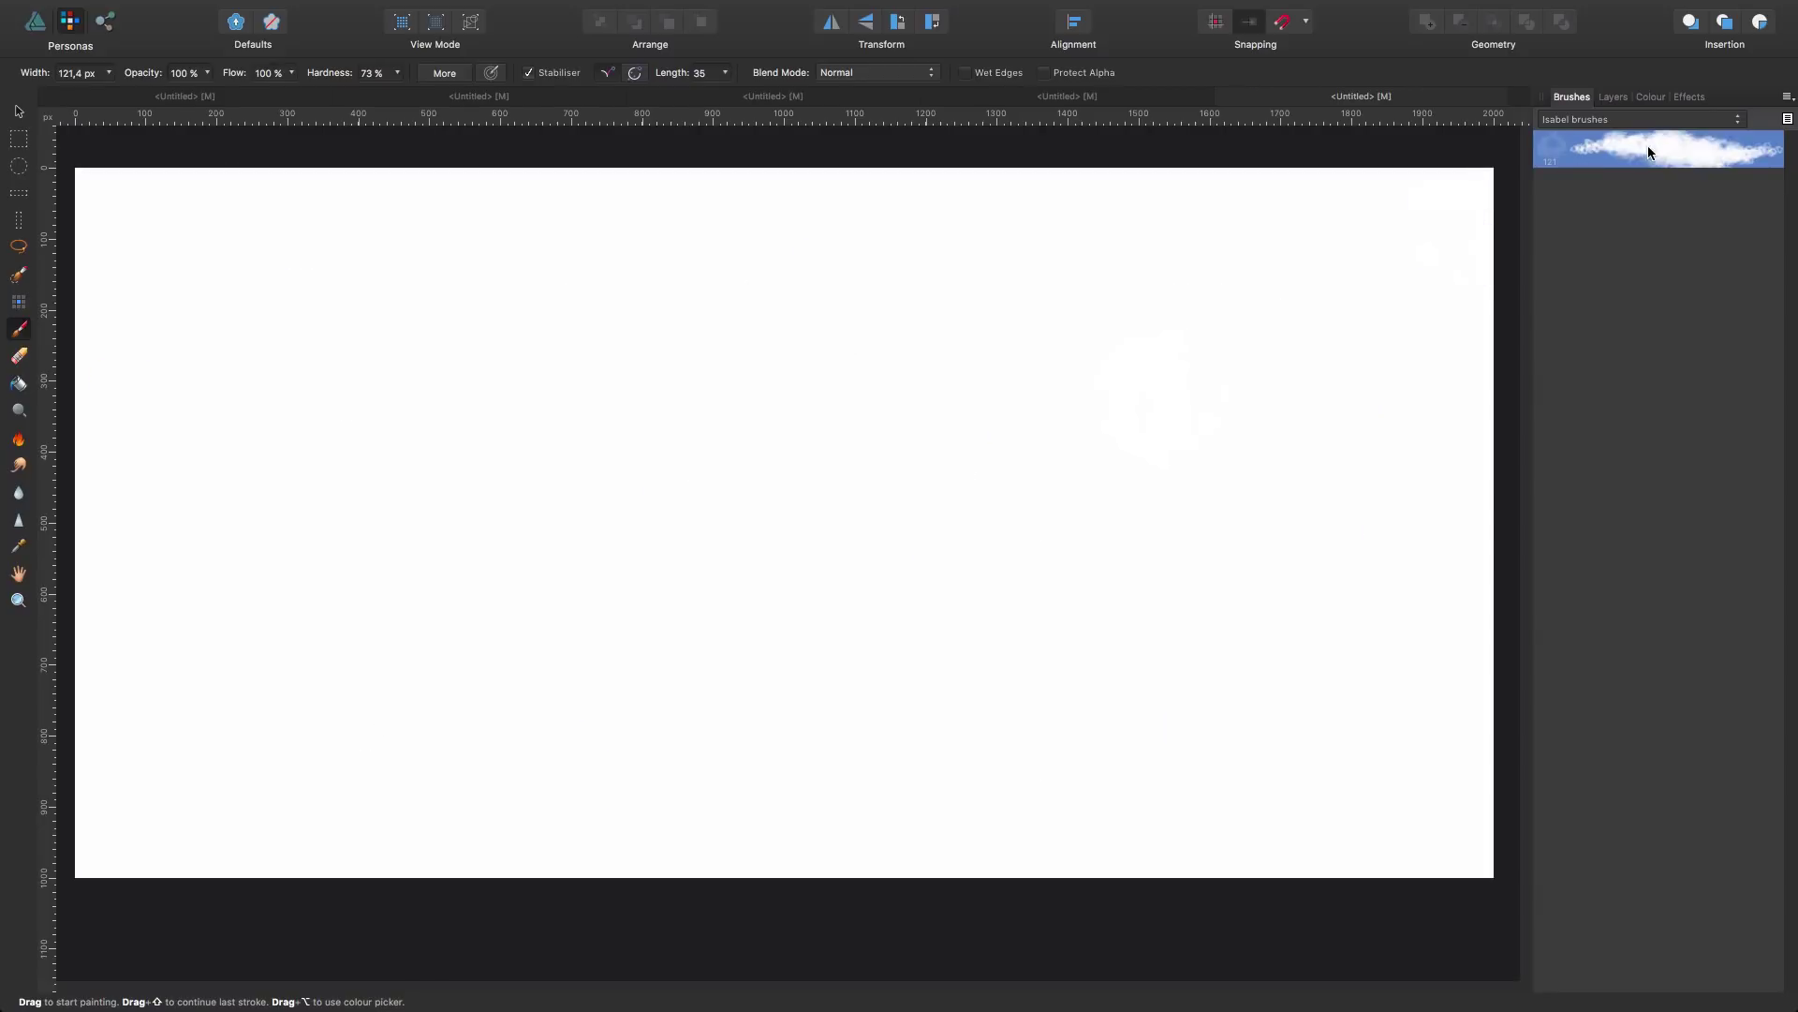
# Step: Raise the cloud brush's Luminosity Jitter to 95%
pyautogui.doubleClick(1654, 148)
pyautogui.moveTo(734, 667); pyautogui.dragTo(888, 667)
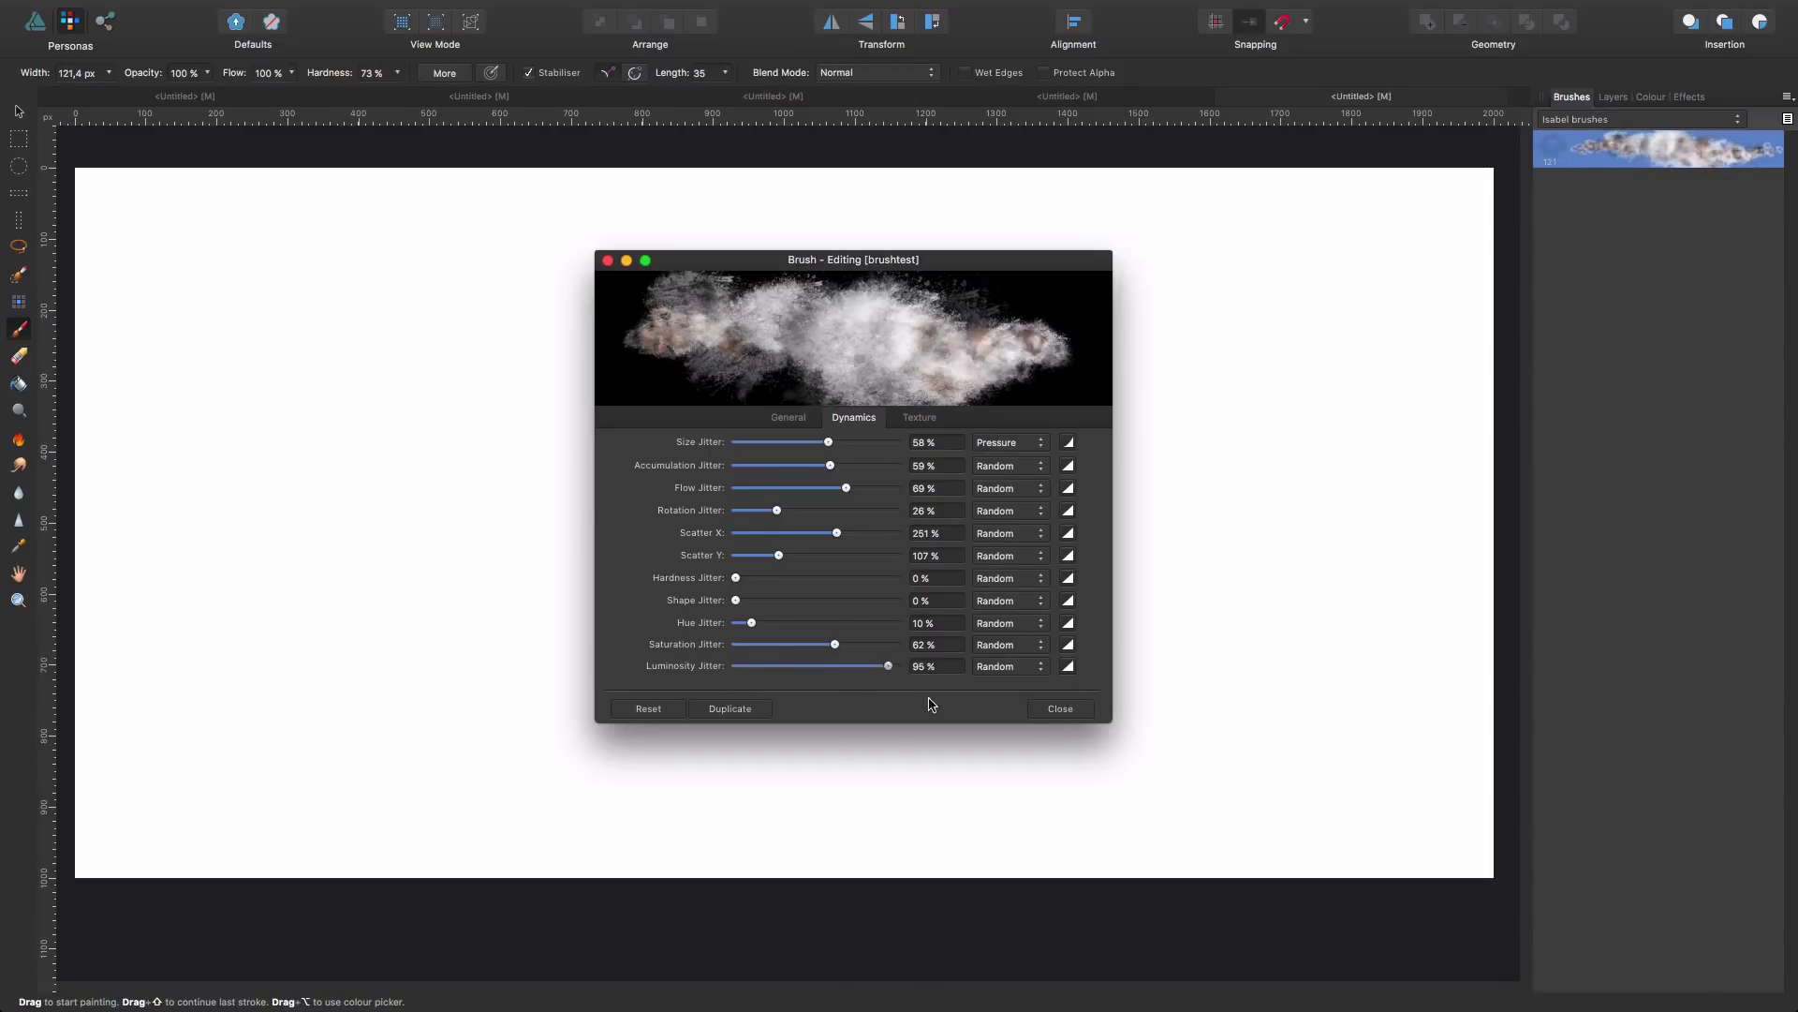
pyautogui.click(1056, 710)
# Step: Paint purple-grey cloud strokes across the canvas, widening the brush partway
pyautogui.moveTo(360, 377)
pyautogui.mouseDown()
pyautogui.moveTo(883, 393)
pyautogui.moveTo(662, 394)
pyautogui.moveTo(714, 436)
pyautogui.mouseUp()
pyautogui.moveTo(522, 454); pyautogui.dragTo(1034, 633)
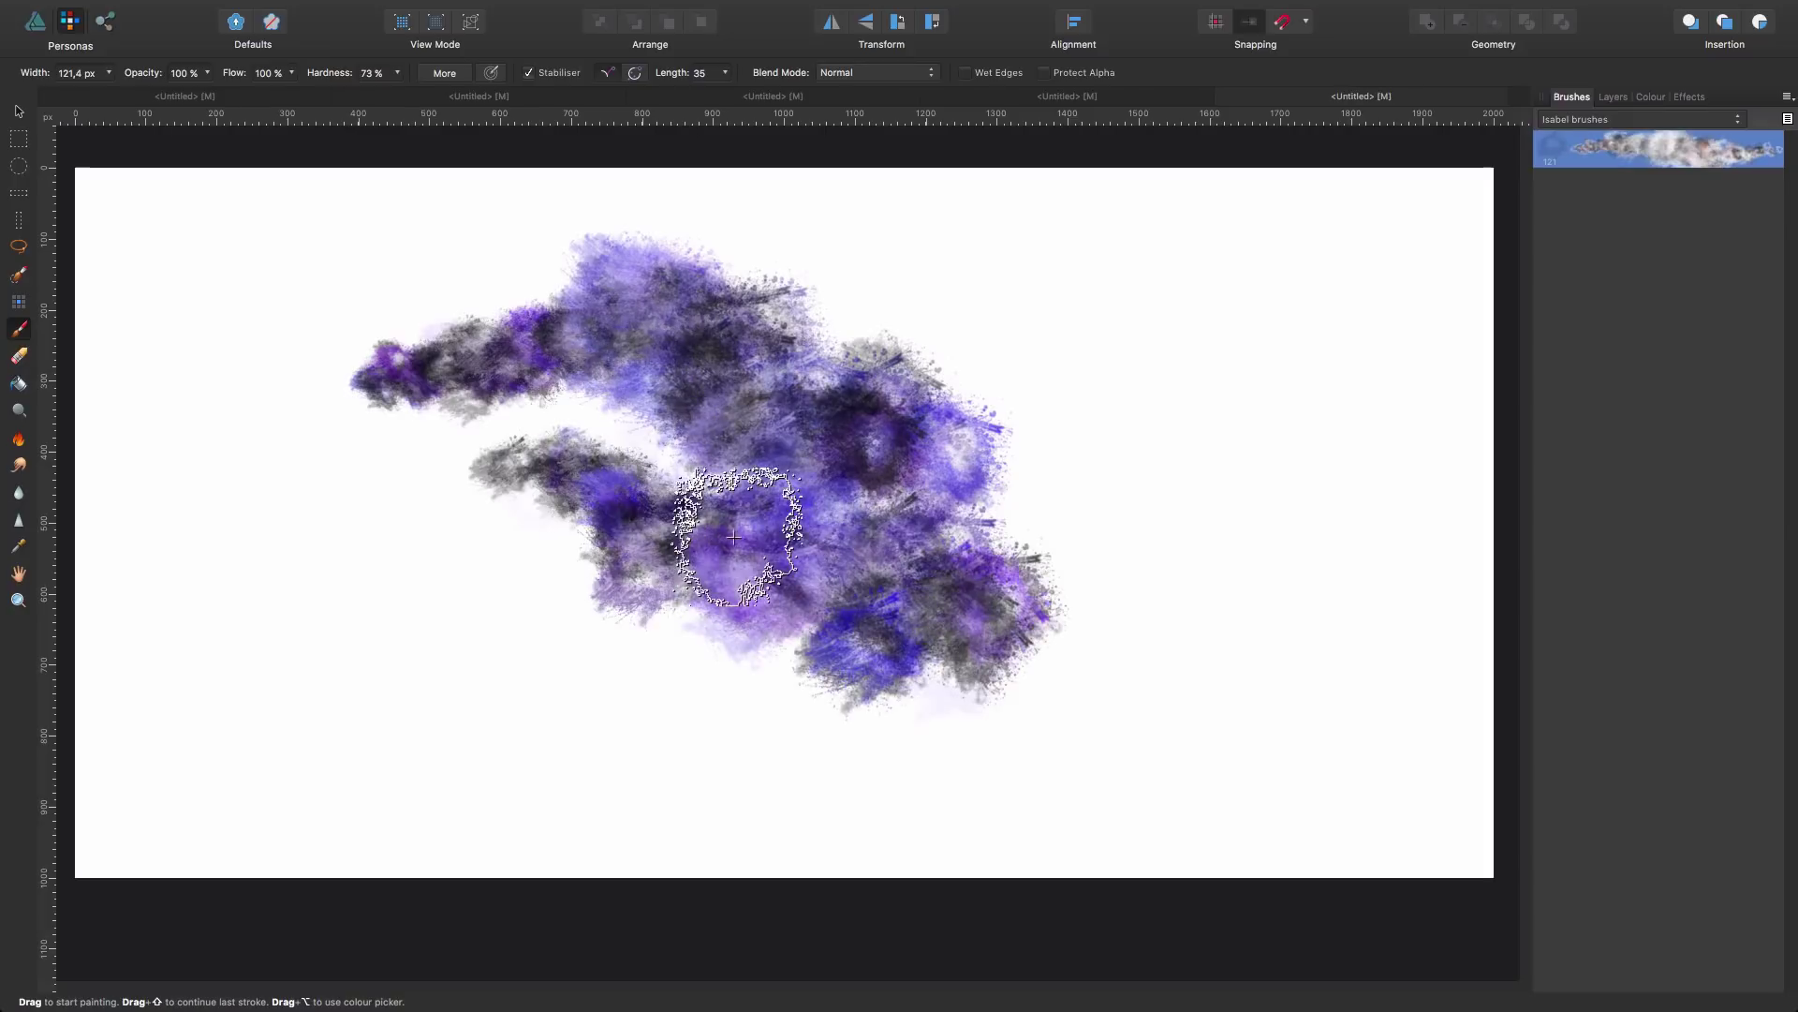
pyautogui.press(']')
pyautogui.press(']')
pyautogui.press(']')
pyautogui.press(']')
pyautogui.moveTo(1205, 369)
pyautogui.mouseDown()
pyautogui.moveTo(1405, 502)
pyautogui.moveTo(1325, 683)
pyautogui.mouseUp()
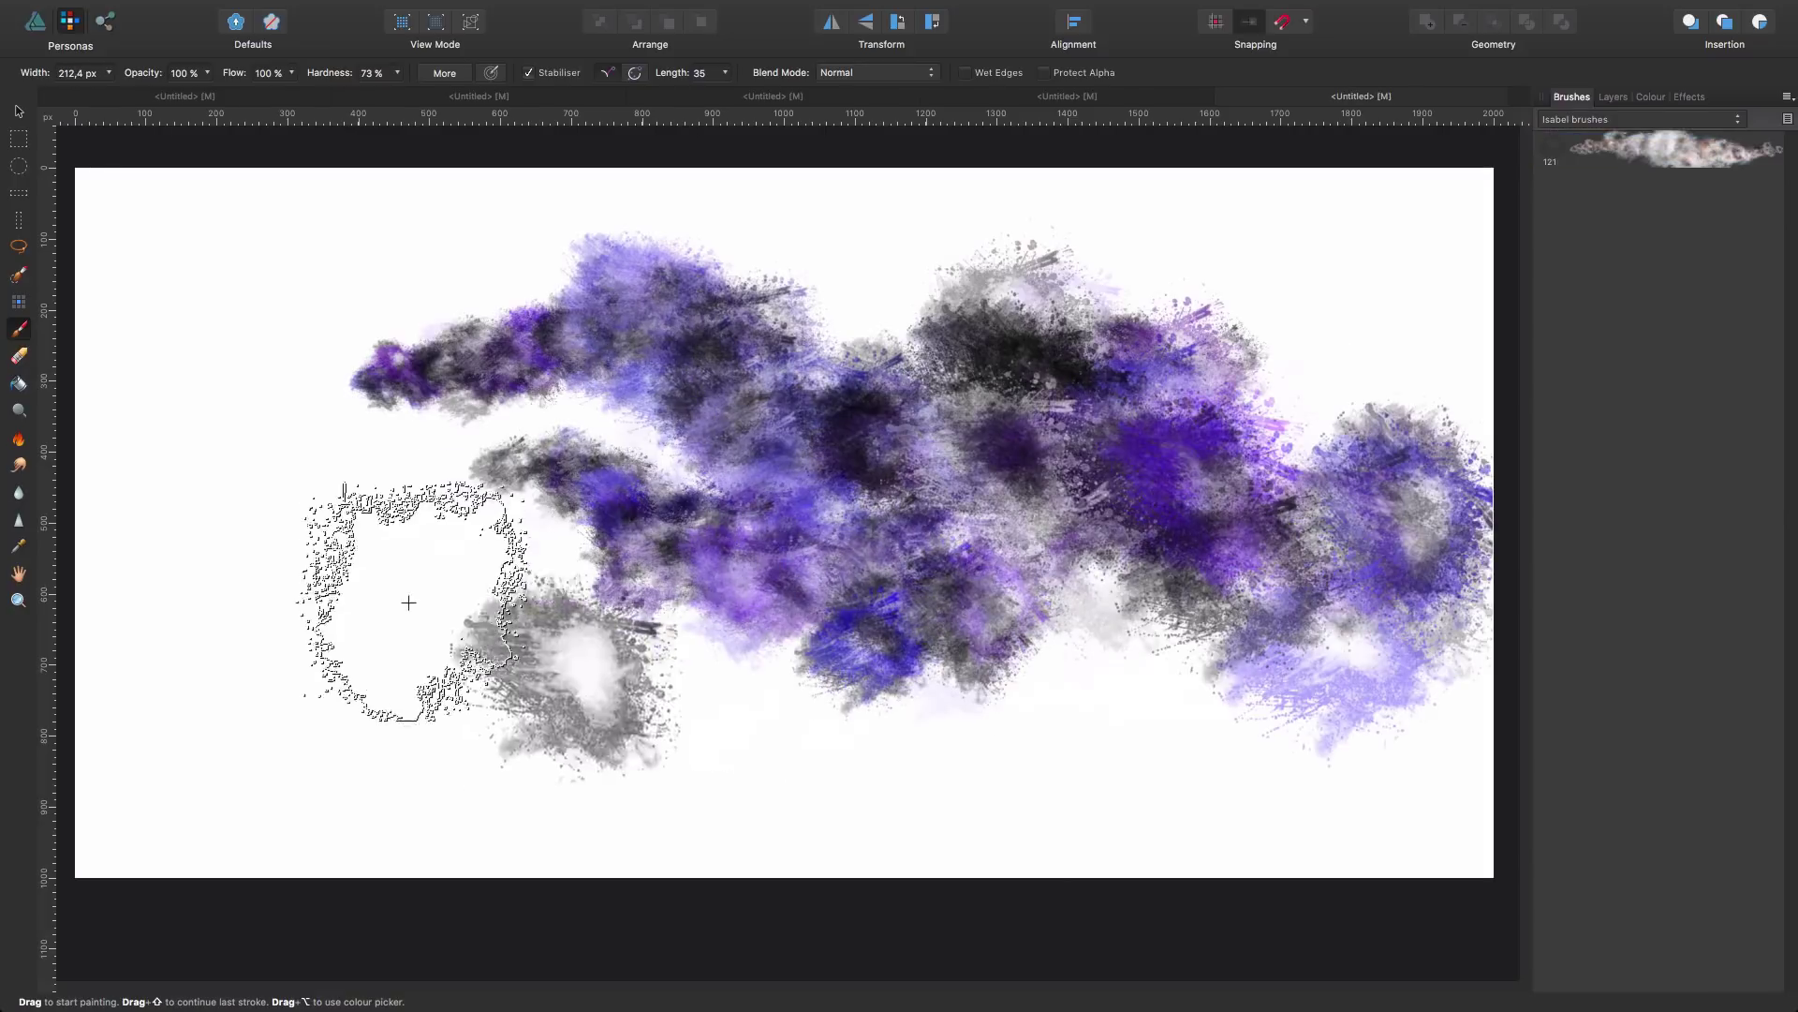
pyautogui.moveTo(402, 602)
pyautogui.mouseDown()
pyautogui.moveTo(582, 571)
pyautogui.moveTo(385, 313)
pyautogui.moveTo(562, 390)
pyautogui.moveTo(891, 430)
pyautogui.moveTo(1096, 506)
pyautogui.moveTo(1199, 674)
pyautogui.mouseUp()
pyautogui.doubleClick(1660, 148)
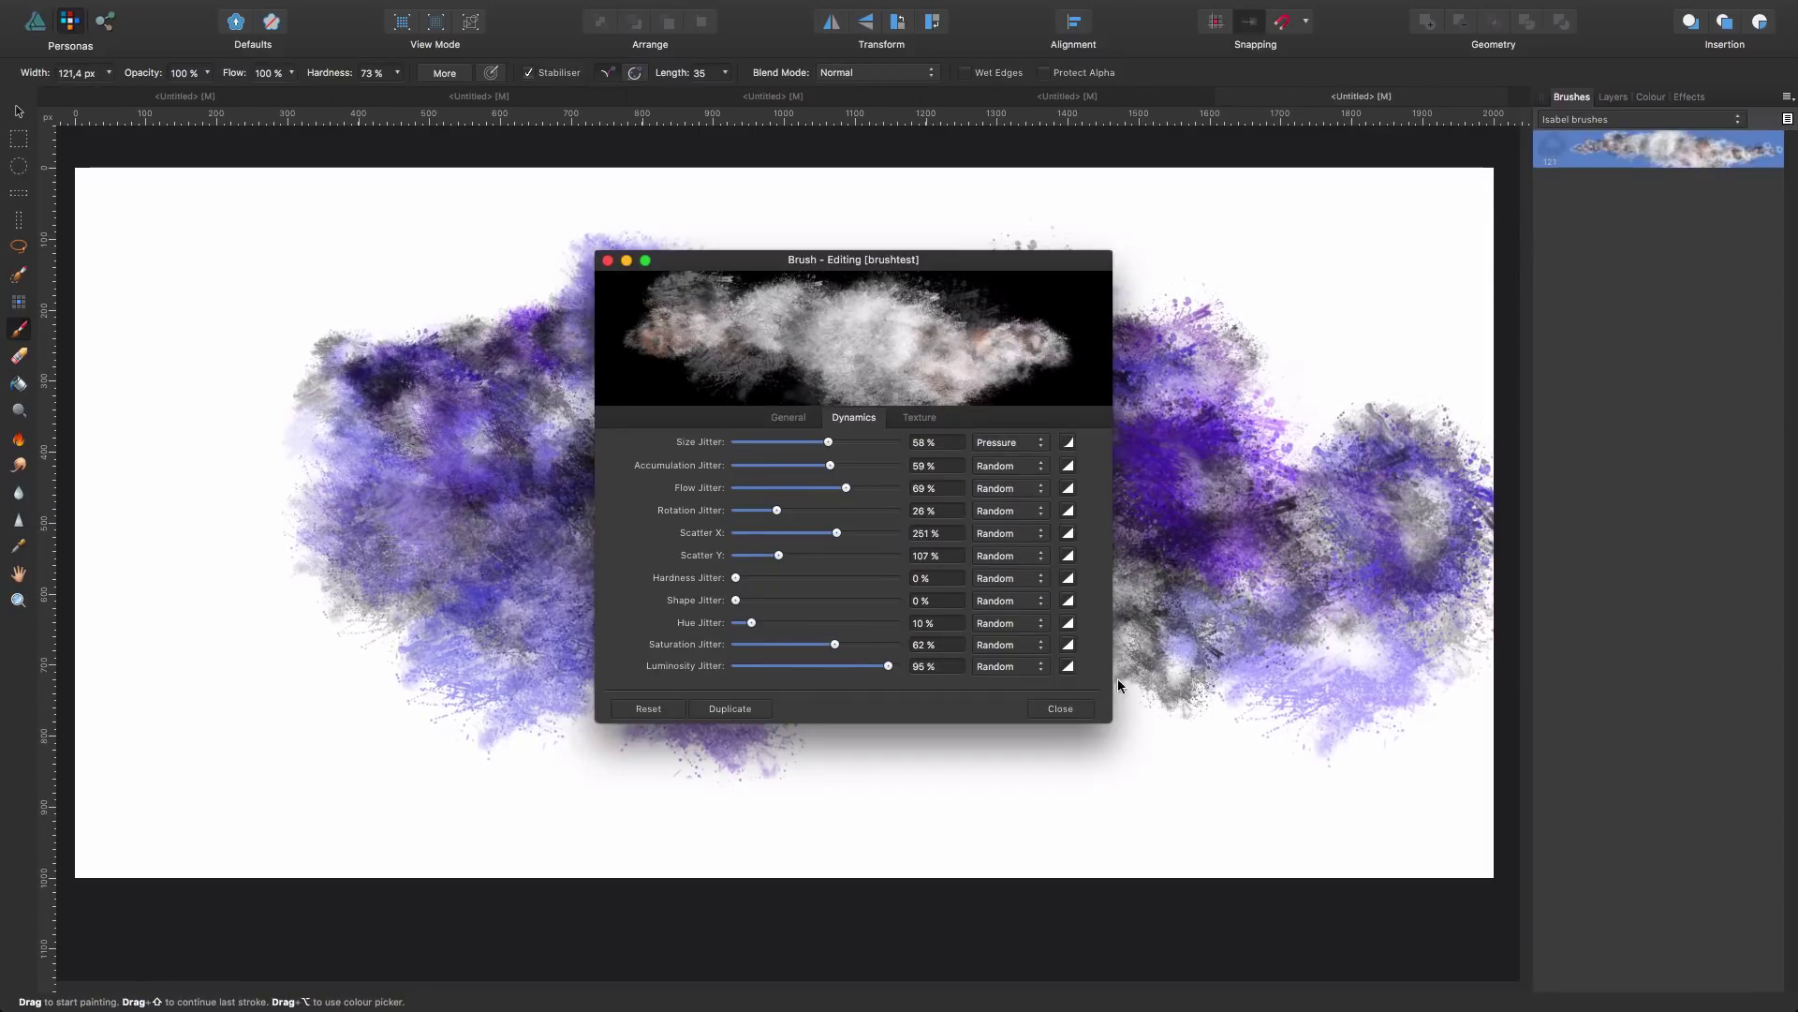
# Step: Set Rotation as the Luminosity Jitter controller and paint a dark test stroke
pyautogui.click(1038, 668)
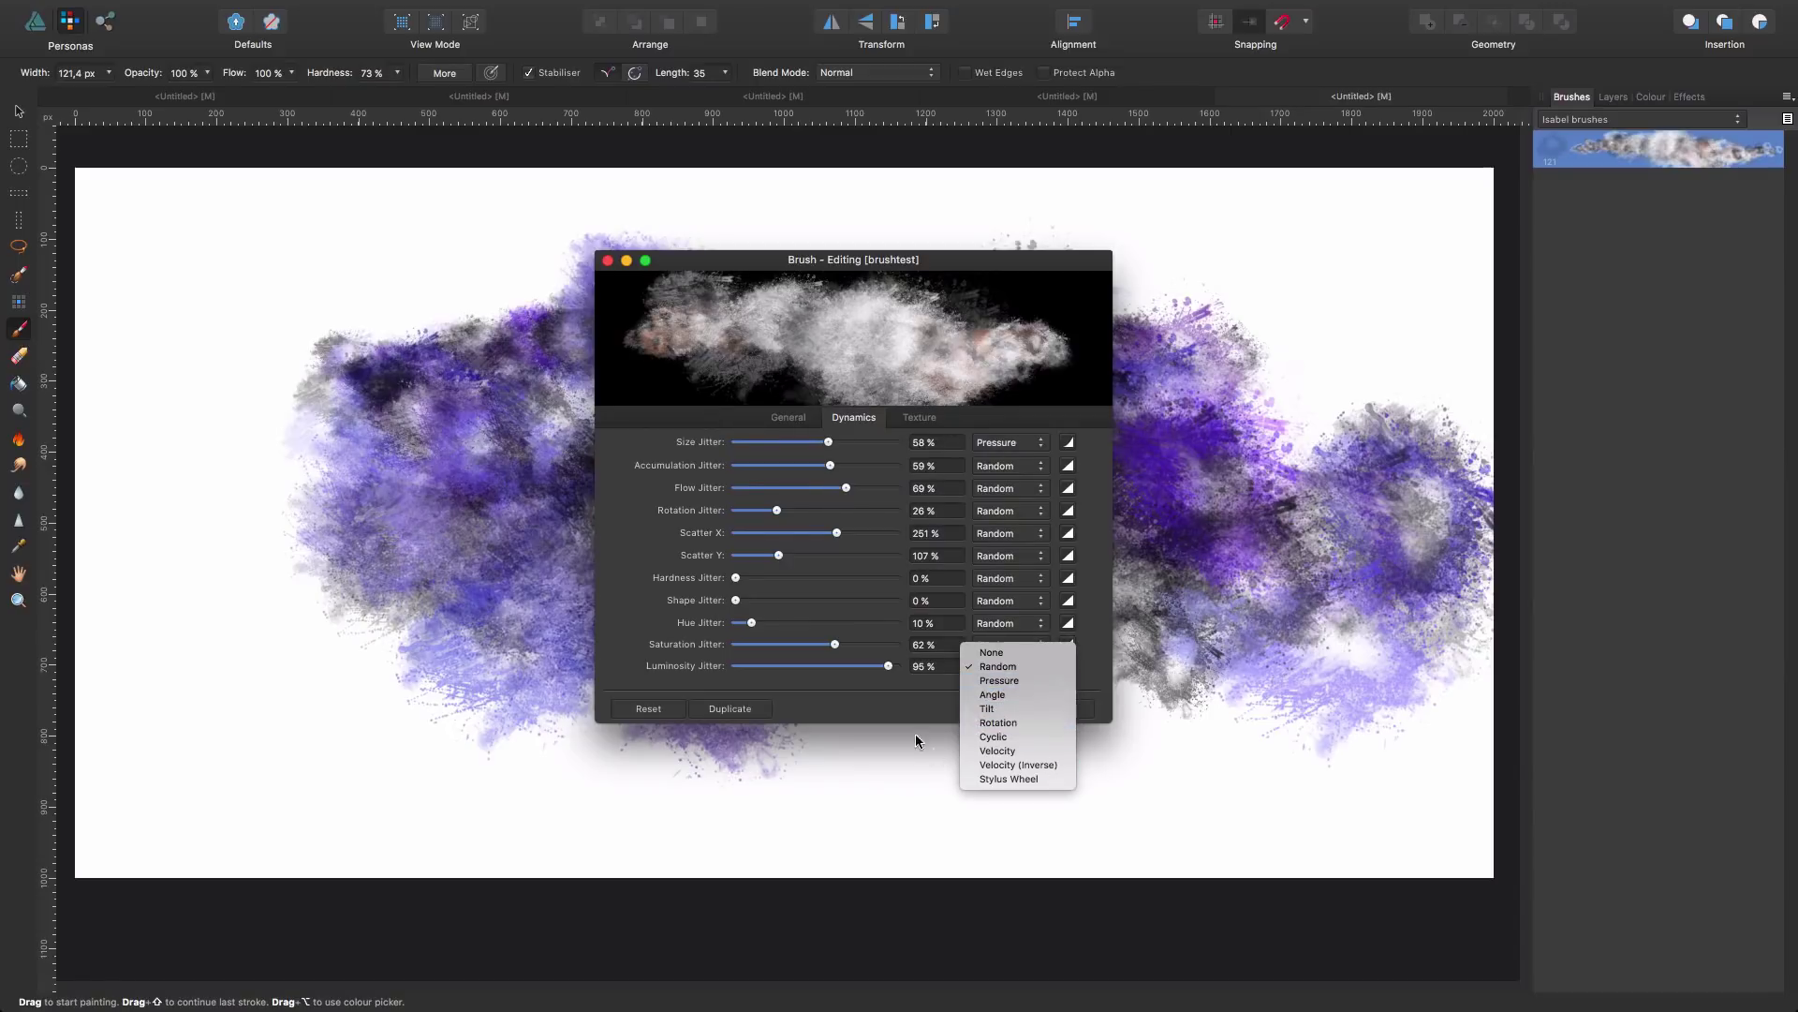
pyautogui.click(1011, 722)
pyautogui.click(1020, 665)
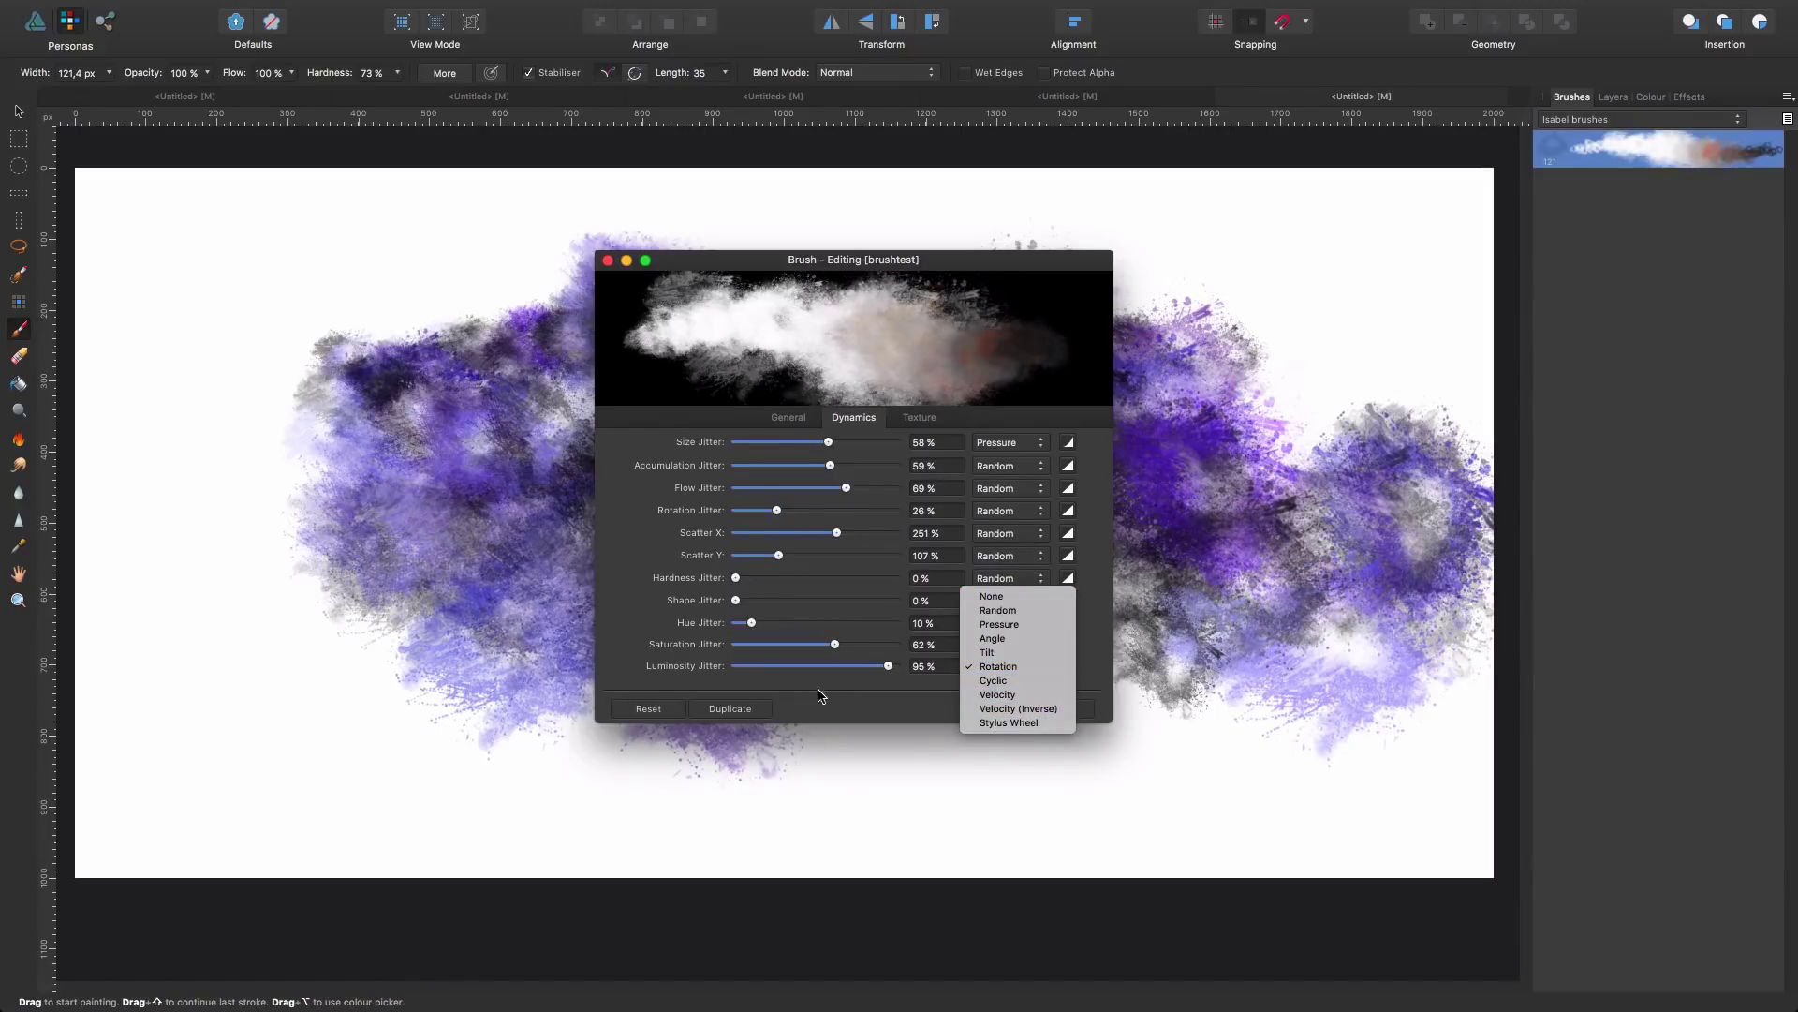
pyautogui.click(379, 560)
pyautogui.moveTo(384, 544)
pyautogui.mouseDown()
pyautogui.moveTo(356, 374)
pyautogui.moveTo(422, 262)
pyautogui.moveTo(394, 299)
pyautogui.moveTo(362, 515)
pyautogui.mouseUp()
# Step: Switch the Luminosity Jitter controller to Velocity and paint purple test strokes on both sides
pyautogui.click(1010, 666)
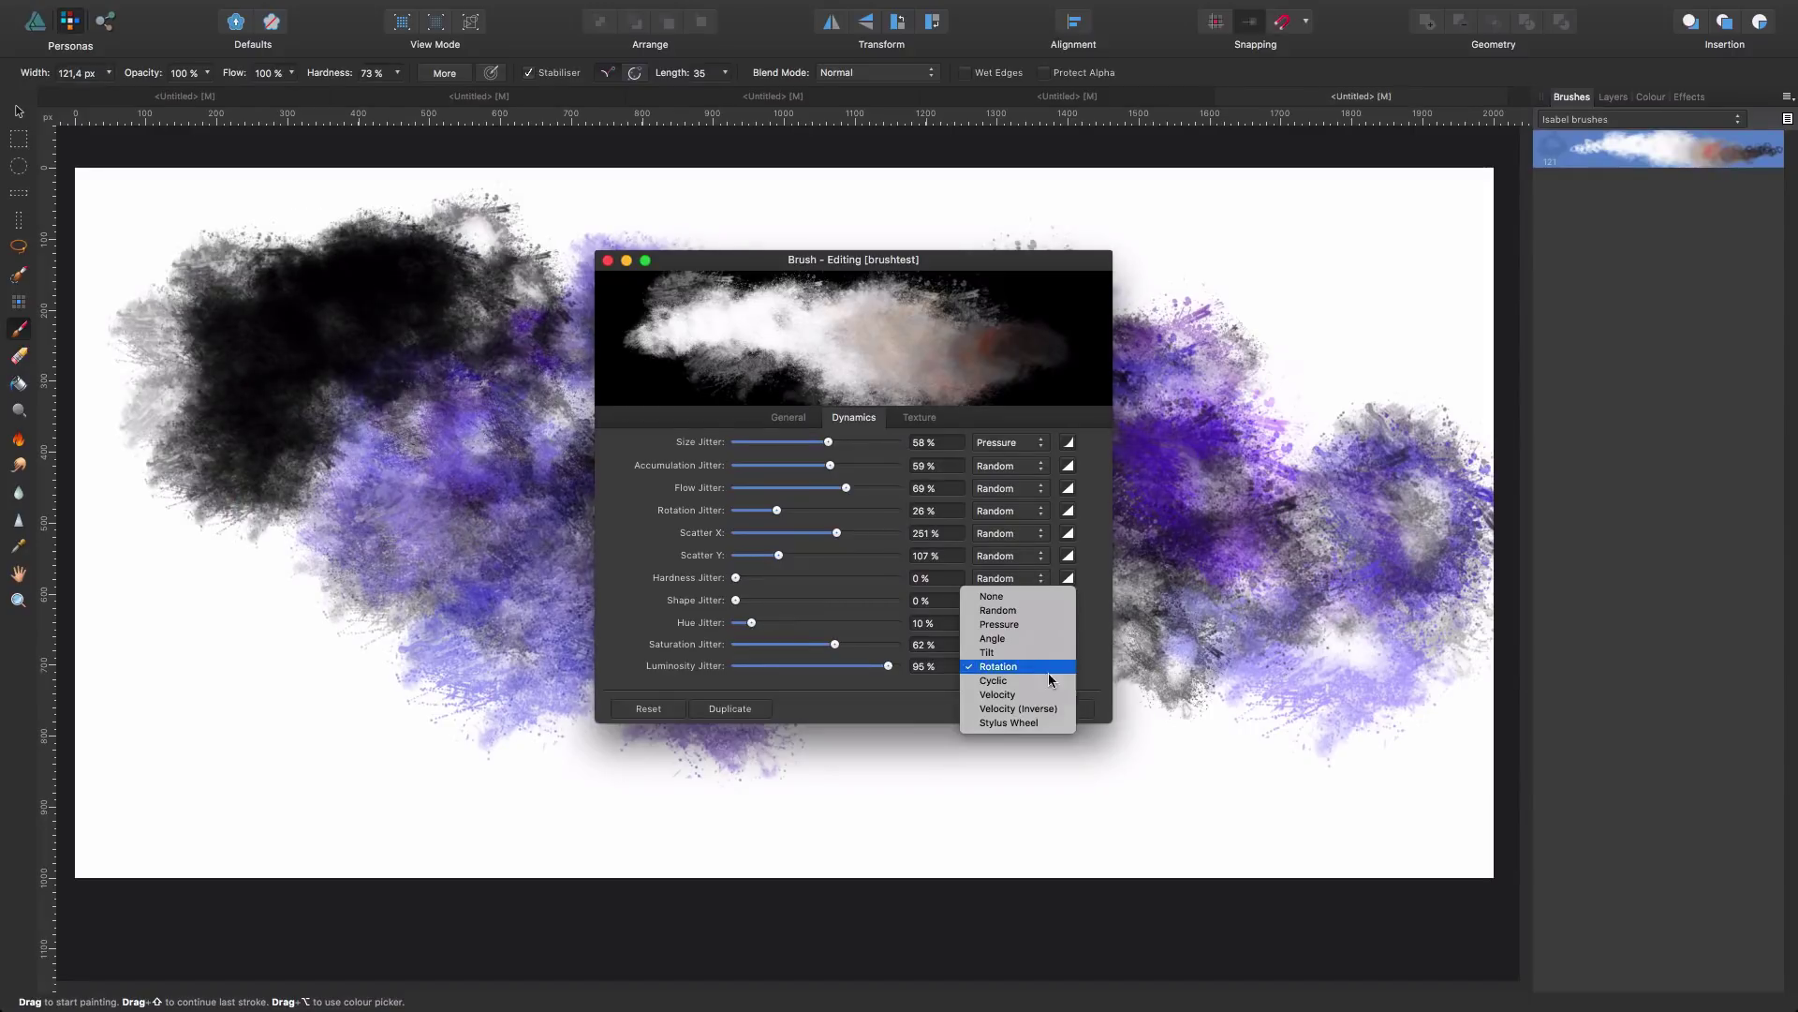
pyautogui.click(1027, 696)
pyautogui.moveTo(1353, 257)
pyautogui.mouseDown()
pyautogui.moveTo(1311, 262)
pyautogui.moveTo(1274, 356)
pyautogui.moveTo(1349, 449)
pyautogui.mouseUp()
pyautogui.moveTo(290, 623)
pyautogui.mouseDown()
pyautogui.moveTo(300, 665)
pyautogui.moveTo(599, 750)
pyautogui.mouseUp()
pyautogui.moveTo(1328, 681)
pyautogui.mouseDown()
pyautogui.moveTo(1180, 740)
pyautogui.moveTo(1246, 281)
pyautogui.moveTo(1324, 622)
pyautogui.mouseUp()
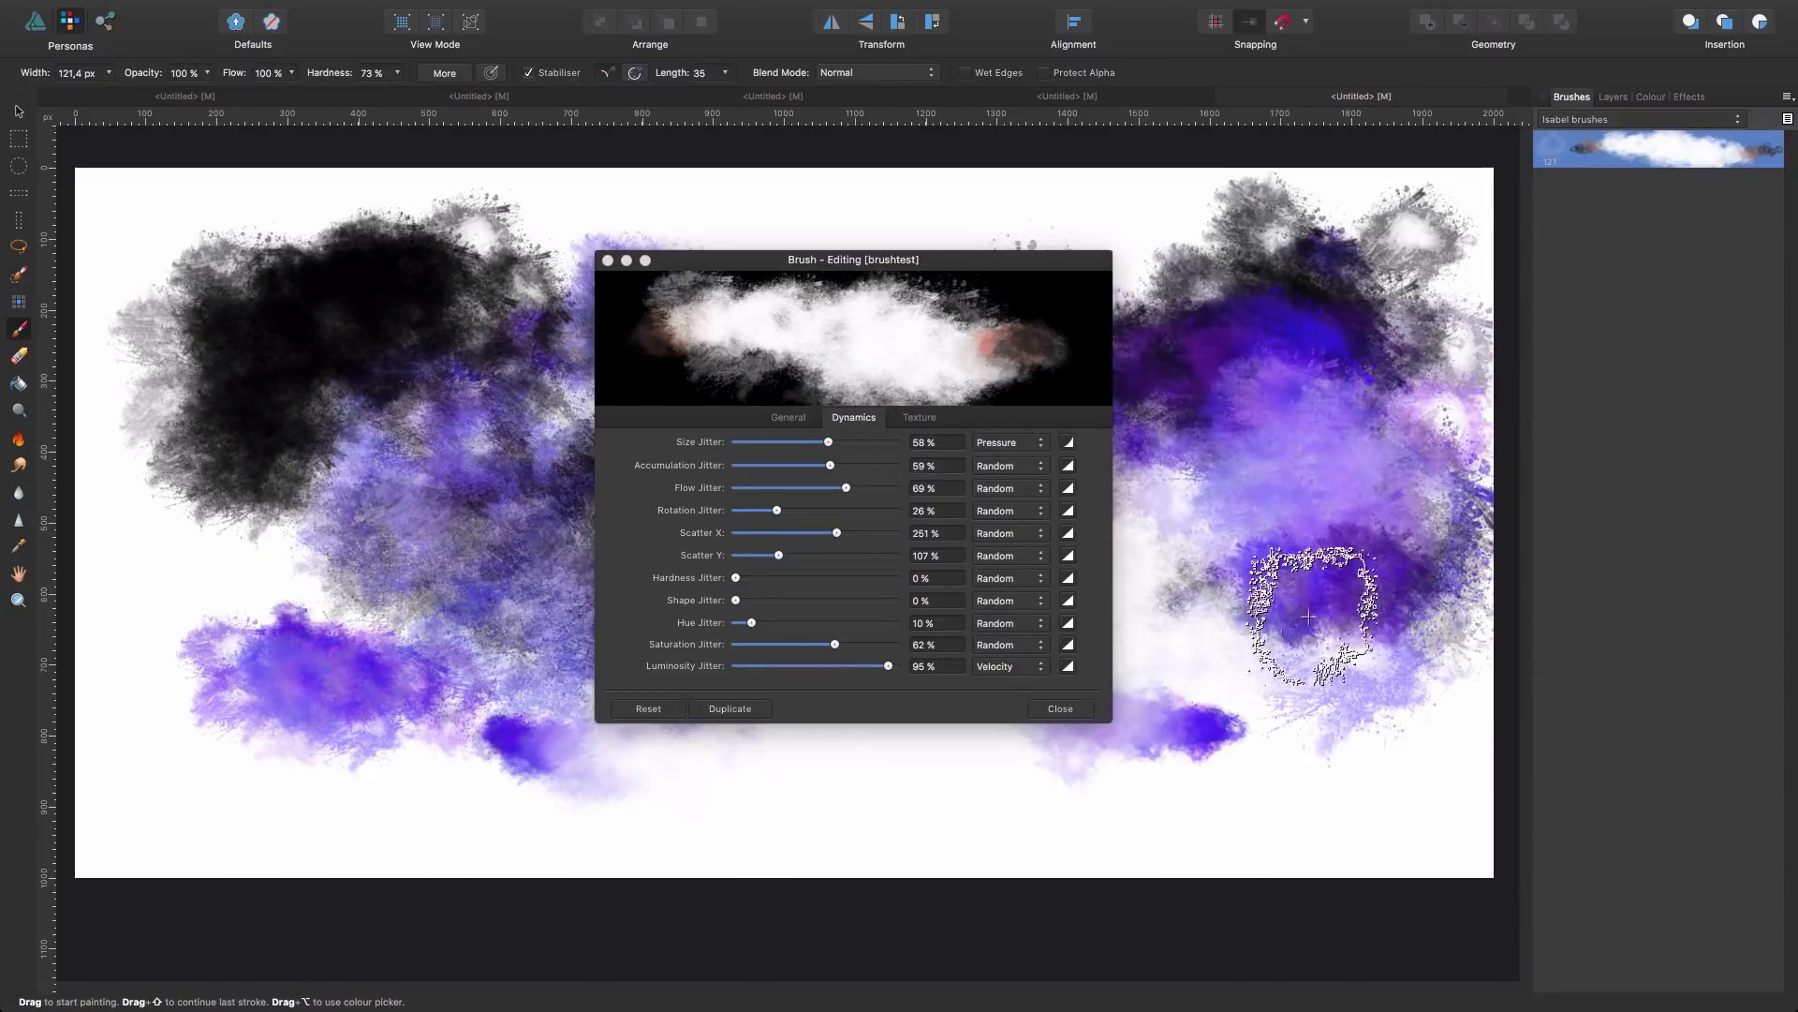
pyautogui.moveTo(248, 413)
pyautogui.mouseDown()
pyautogui.moveTo(258, 580)
pyautogui.moveTo(318, 346)
pyautogui.moveTo(223, 253)
pyautogui.moveTo(437, 507)
pyautogui.moveTo(423, 356)
pyautogui.moveTo(513, 619)
pyautogui.moveTo(402, 562)
pyautogui.mouseUp()
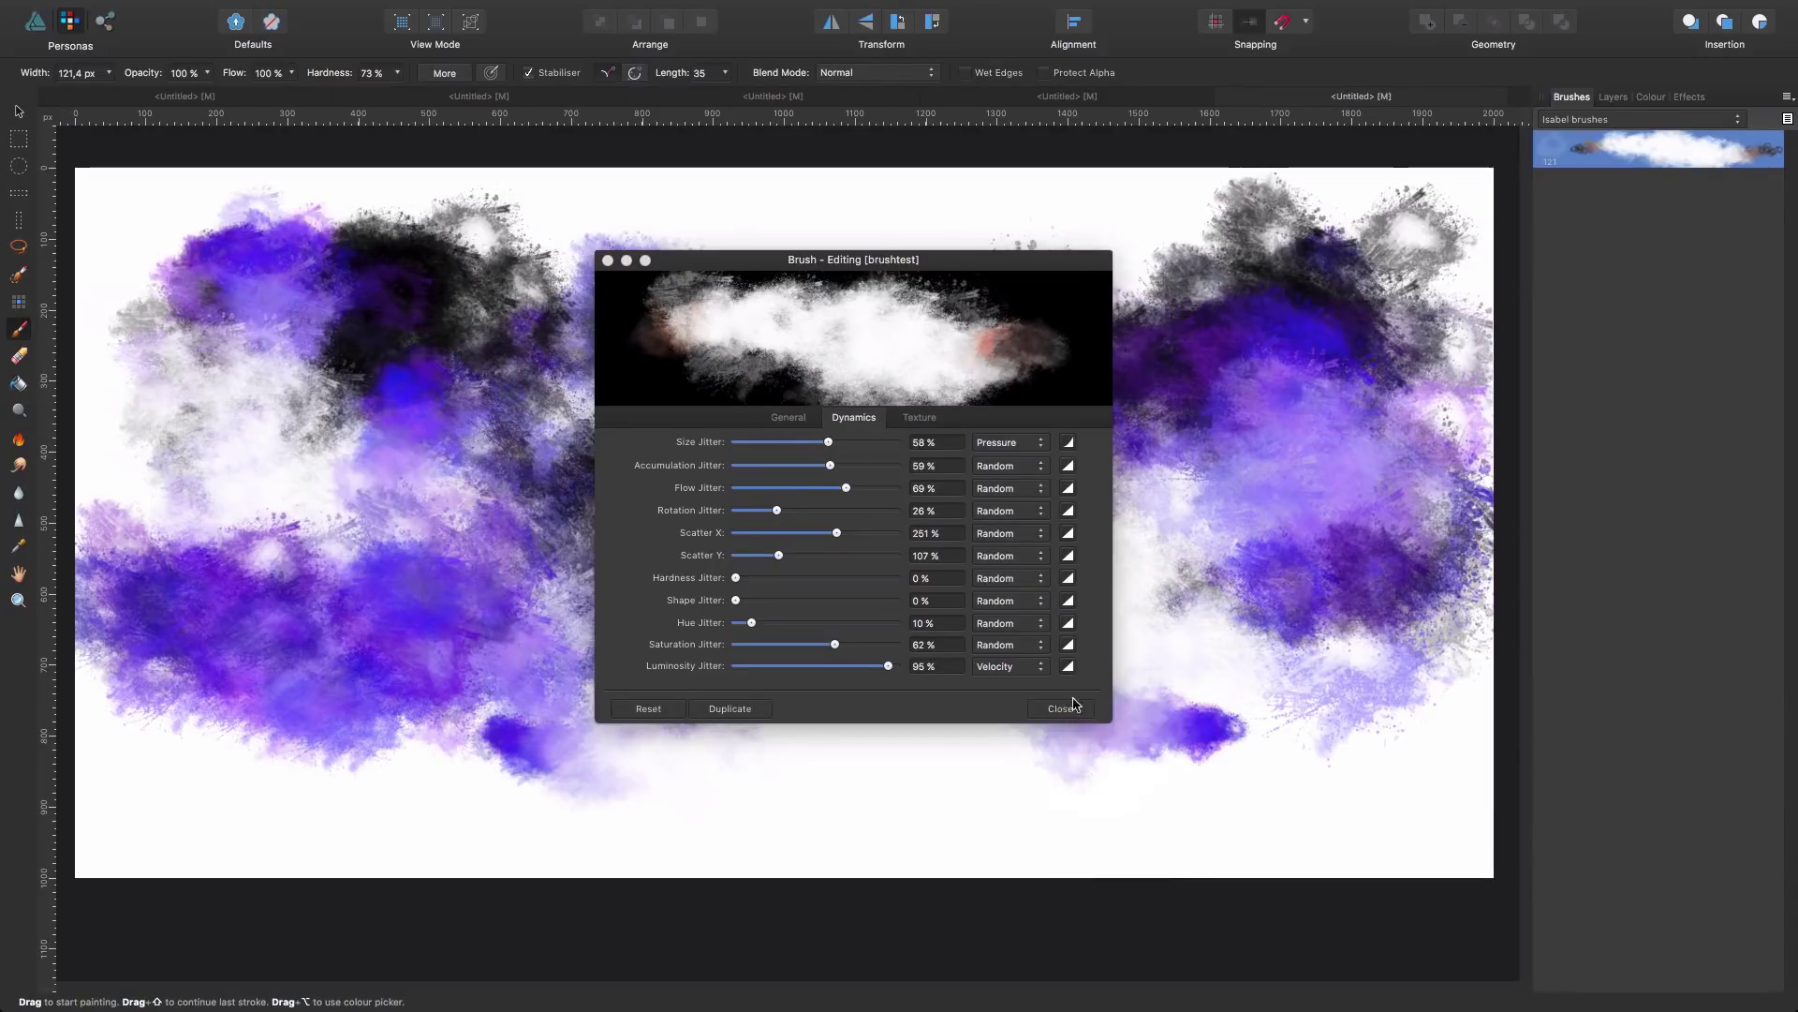
pyautogui.click(1067, 666)
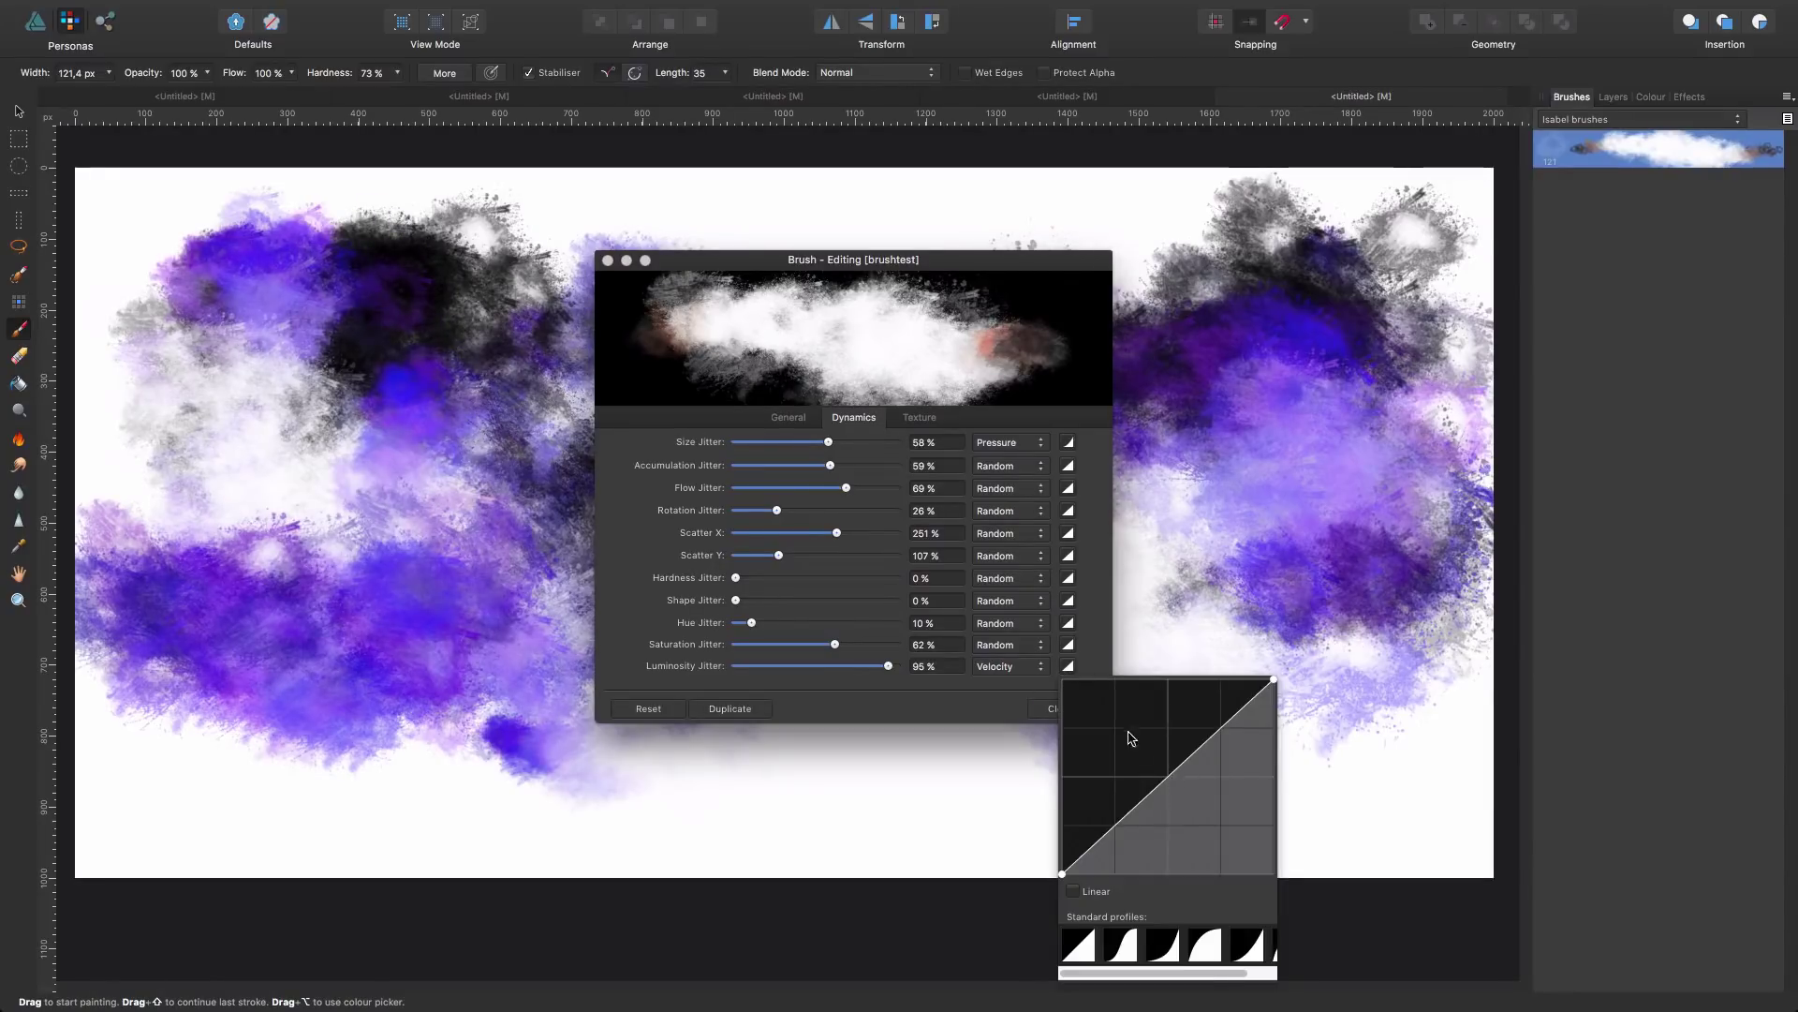
# Step: Apply a preset Luminosity Jitter curve, test it with strokes, then undo them
pyautogui.click(1117, 720)
pyautogui.click(1164, 946)
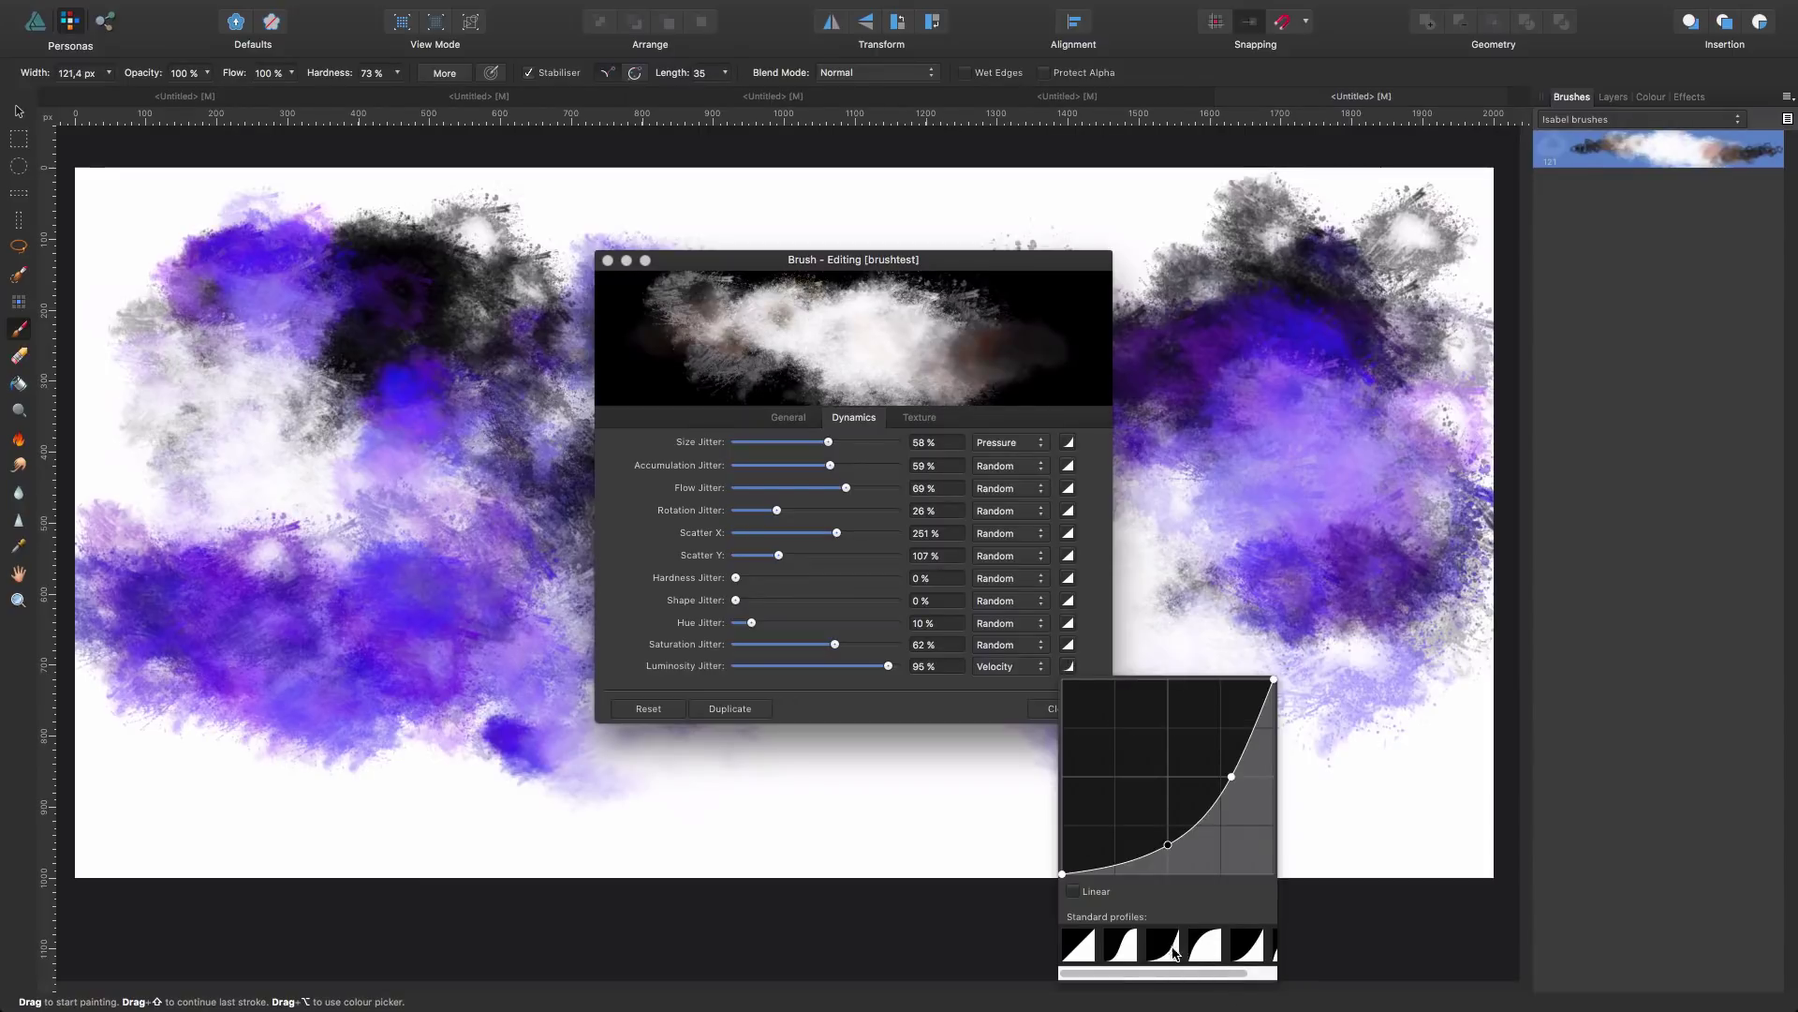
pyautogui.moveTo(602, 820)
pyautogui.mouseDown()
pyautogui.moveTo(1012, 796)
pyautogui.moveTo(1330, 655)
pyautogui.moveTo(1265, 637)
pyautogui.mouseUp()
pyautogui.click(1044, 711)
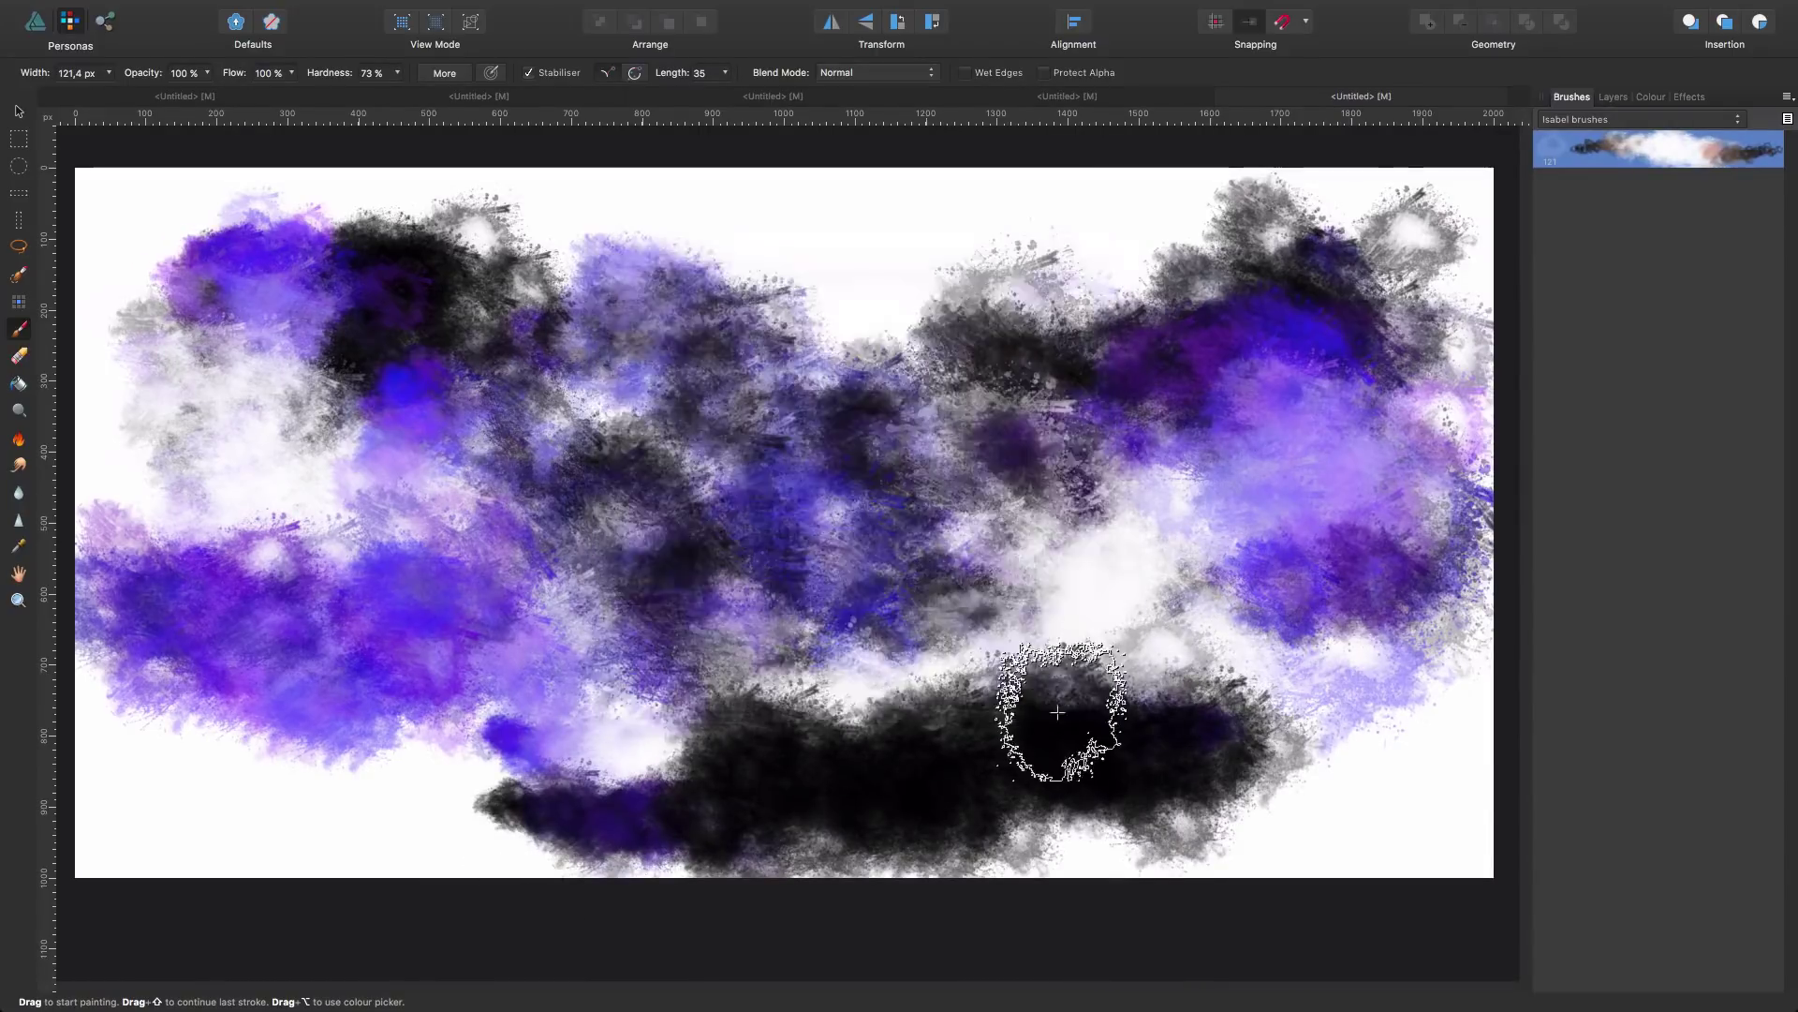
pyautogui.moveTo(899, 356)
pyautogui.mouseDown()
pyautogui.moveTo(851, 301)
pyautogui.moveTo(825, 422)
pyautogui.moveTo(941, 468)
pyautogui.mouseUp()
pyautogui.press('super+z')
pyautogui.press('super+z')
pyautogui.press('super+z')
pyautogui.press('super+z')
pyautogui.press('super+z')
pyautogui.press('super+z')
pyautogui.press('super+z')
pyautogui.press('super+z')
pyautogui.press('super+z')
pyautogui.press('super+z')
pyautogui.press('super+z')
pyautogui.press('super+z')
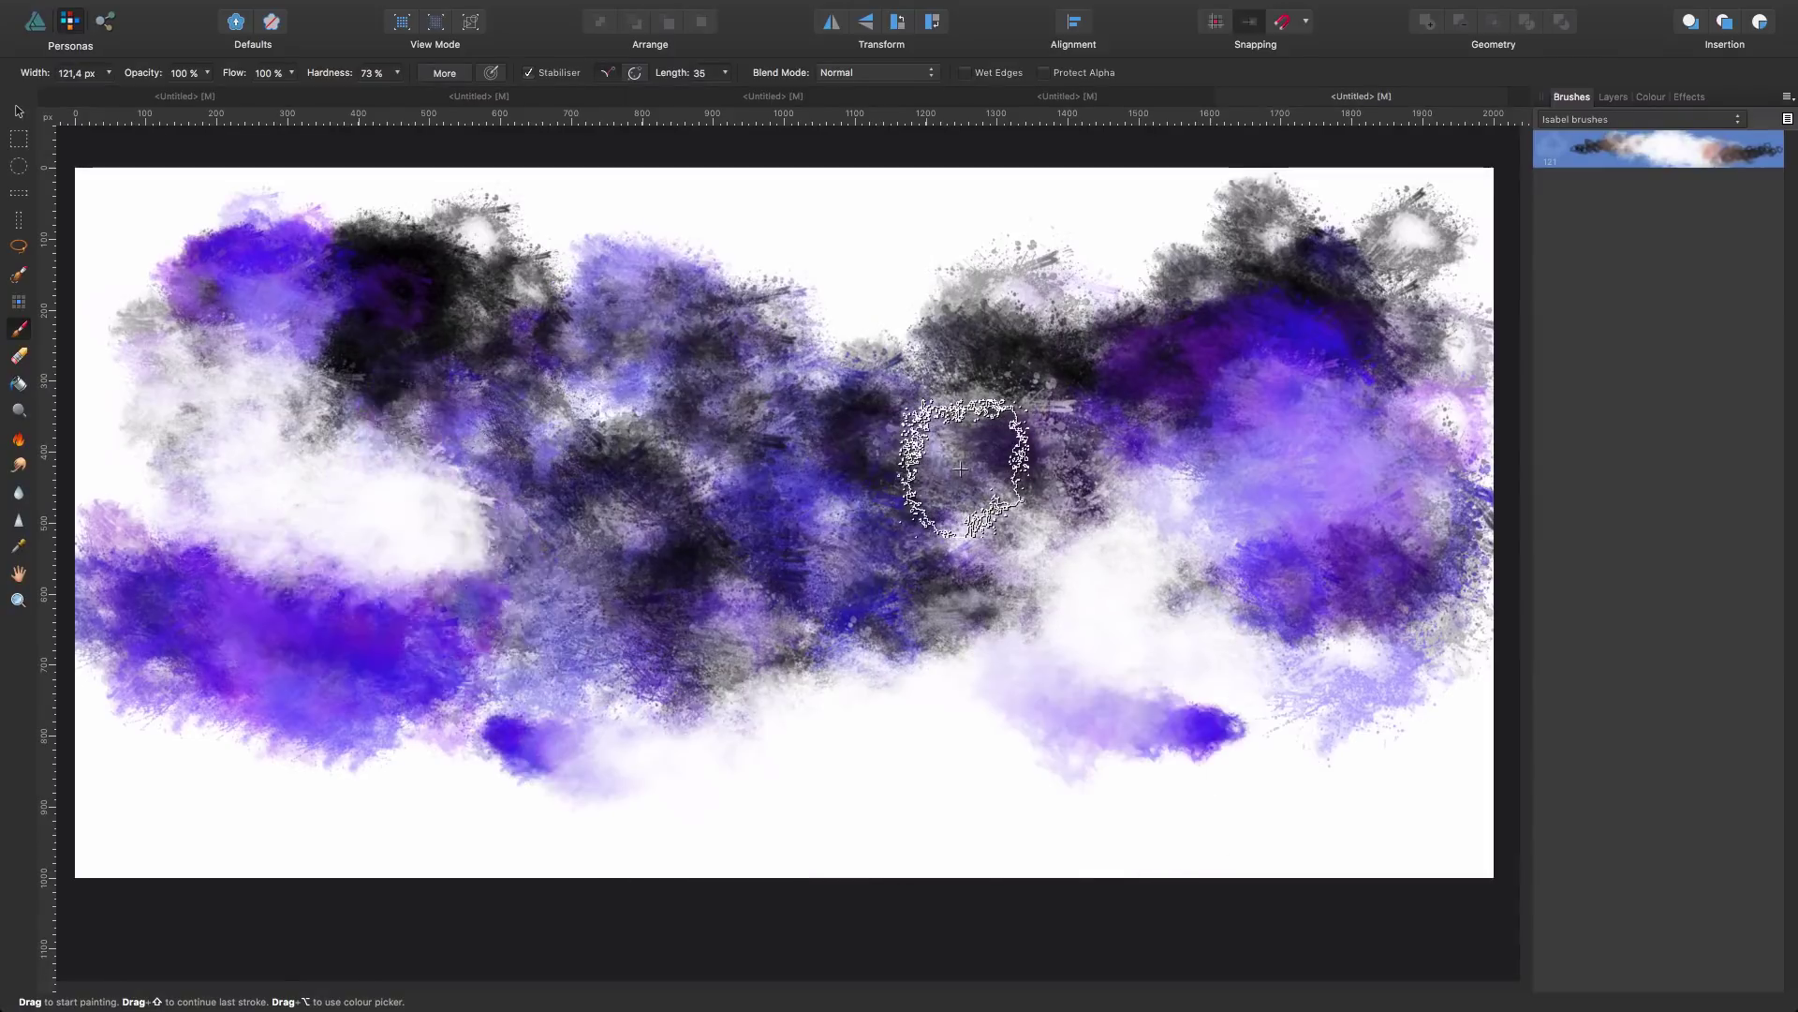
pyautogui.press('super+z')
pyautogui.press('super+z')
pyautogui.press('super+z')
pyautogui.press('super+z')
pyautogui.press('super+z')
pyautogui.press('super+z')
pyautogui.press('super+z')
pyautogui.press('super+z')
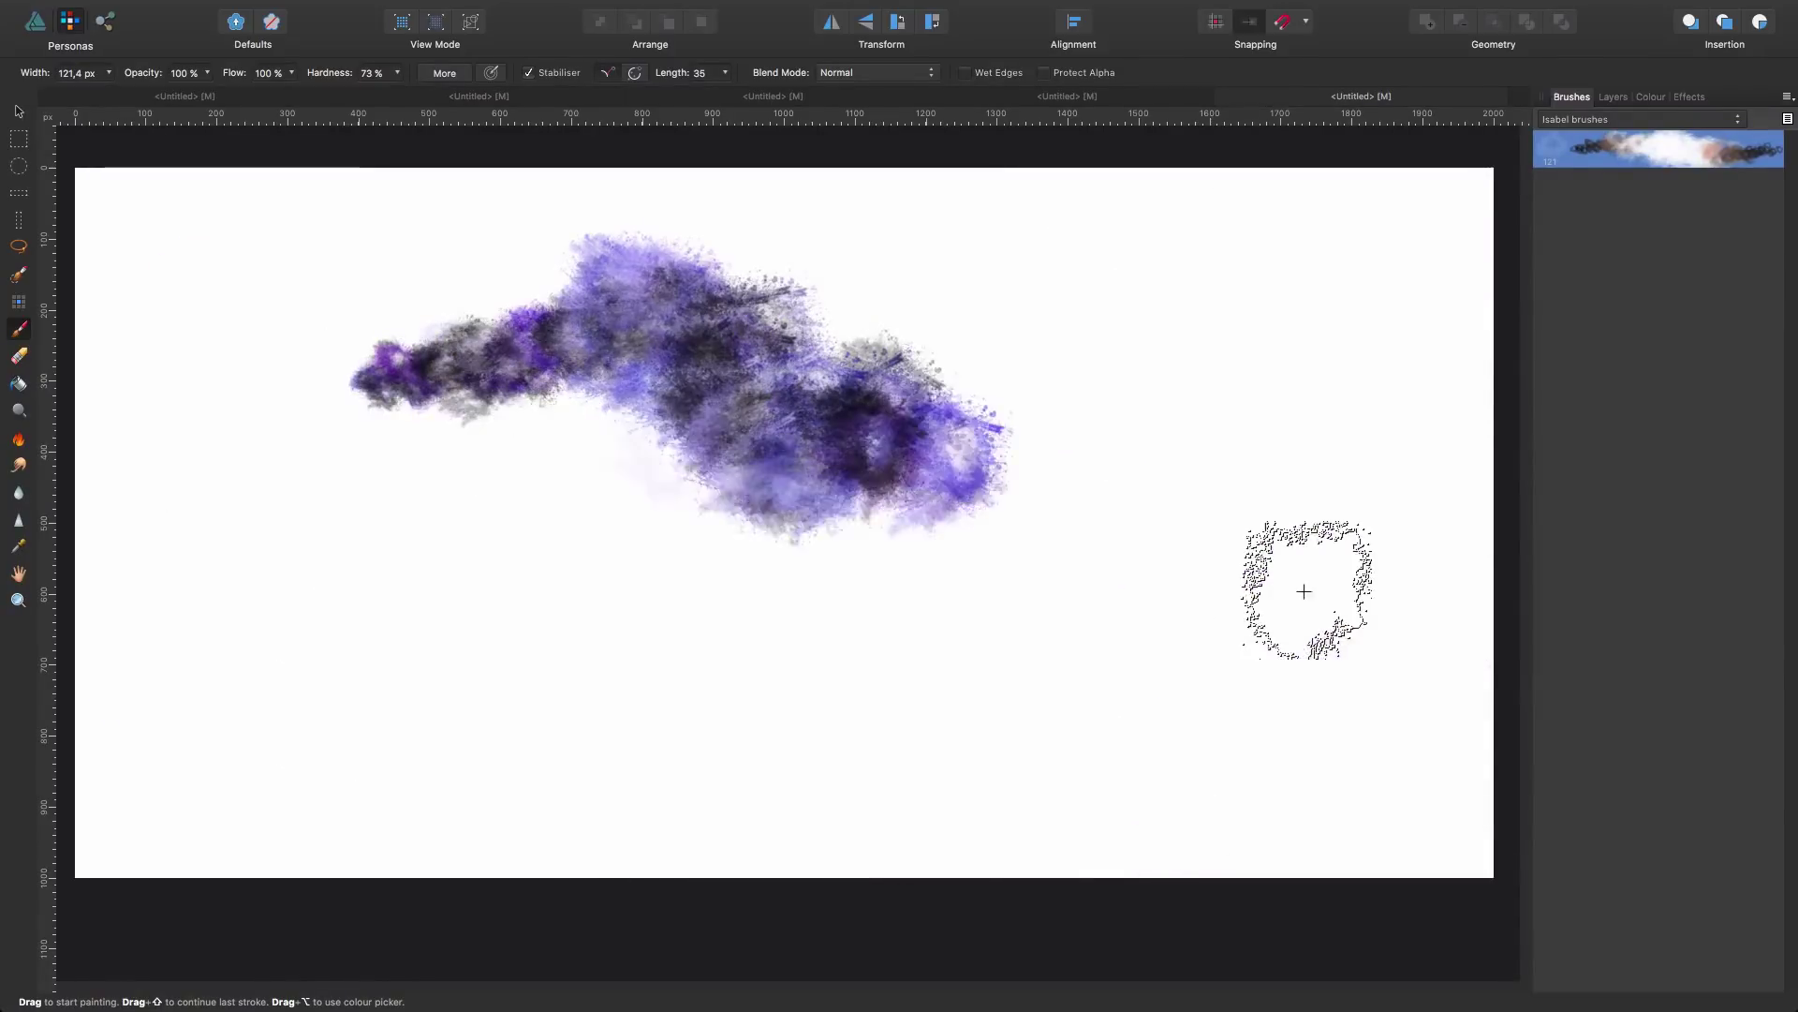
# Step: Set the cloud brush's Luminosity Jitter back to 0%, test it, and undo the strokes
pyautogui.doubleClick(1692, 164)
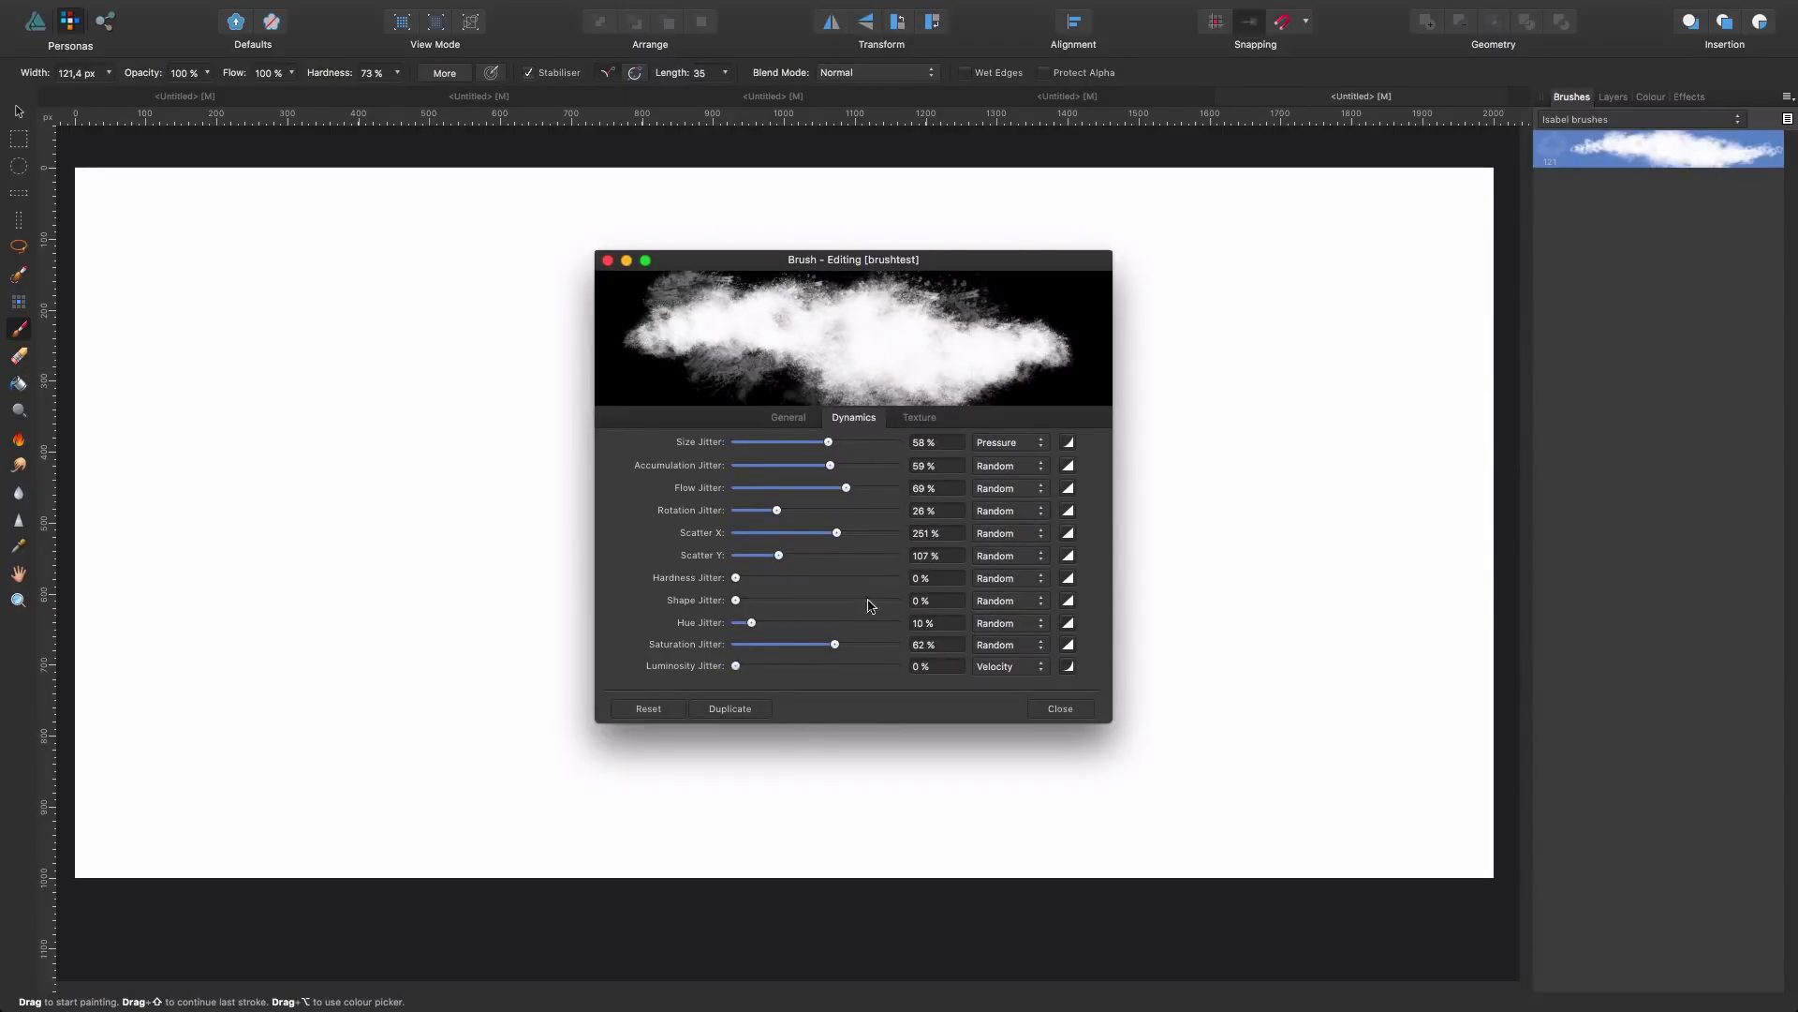
pyautogui.click(1060, 709)
pyautogui.moveTo(361, 376); pyautogui.dragTo(1137, 389)
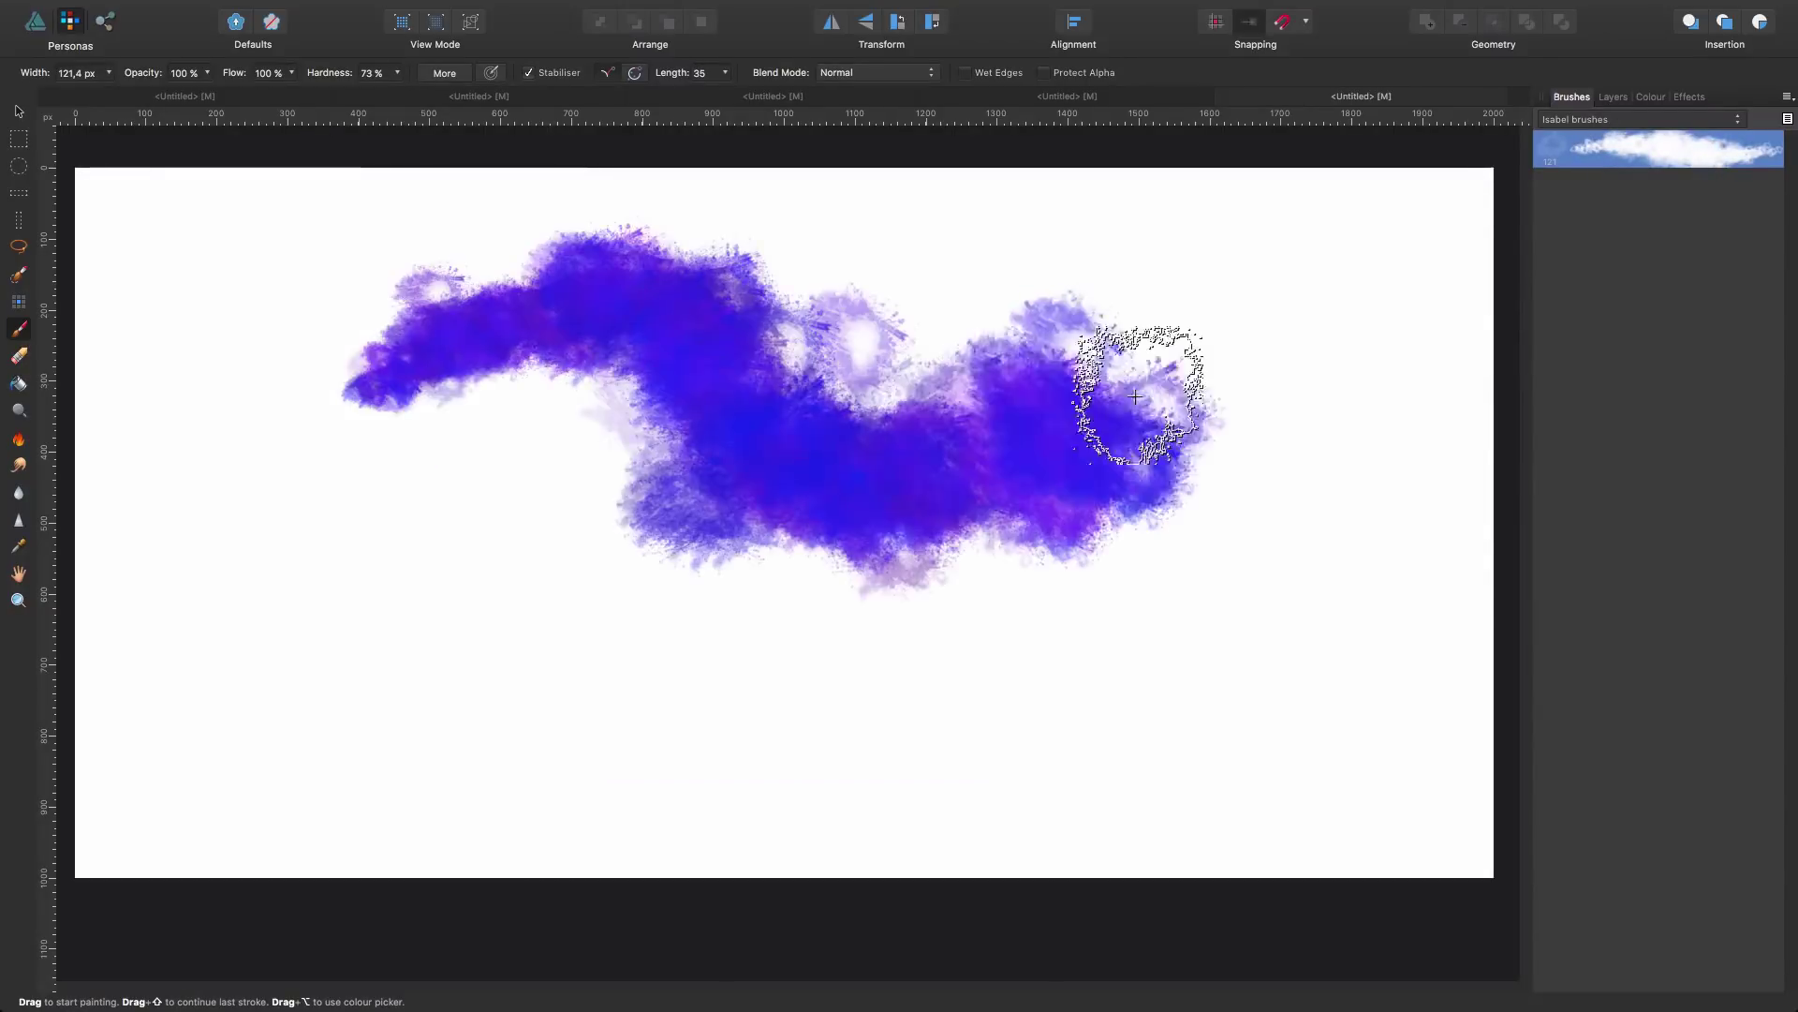
pyautogui.press('super+z')
pyautogui.click(1327, 221)
pyautogui.press('super+z')
# Step: Switch the painting colour to cyan and paint blue test strokes across the canvas
pyautogui.click(1651, 96)
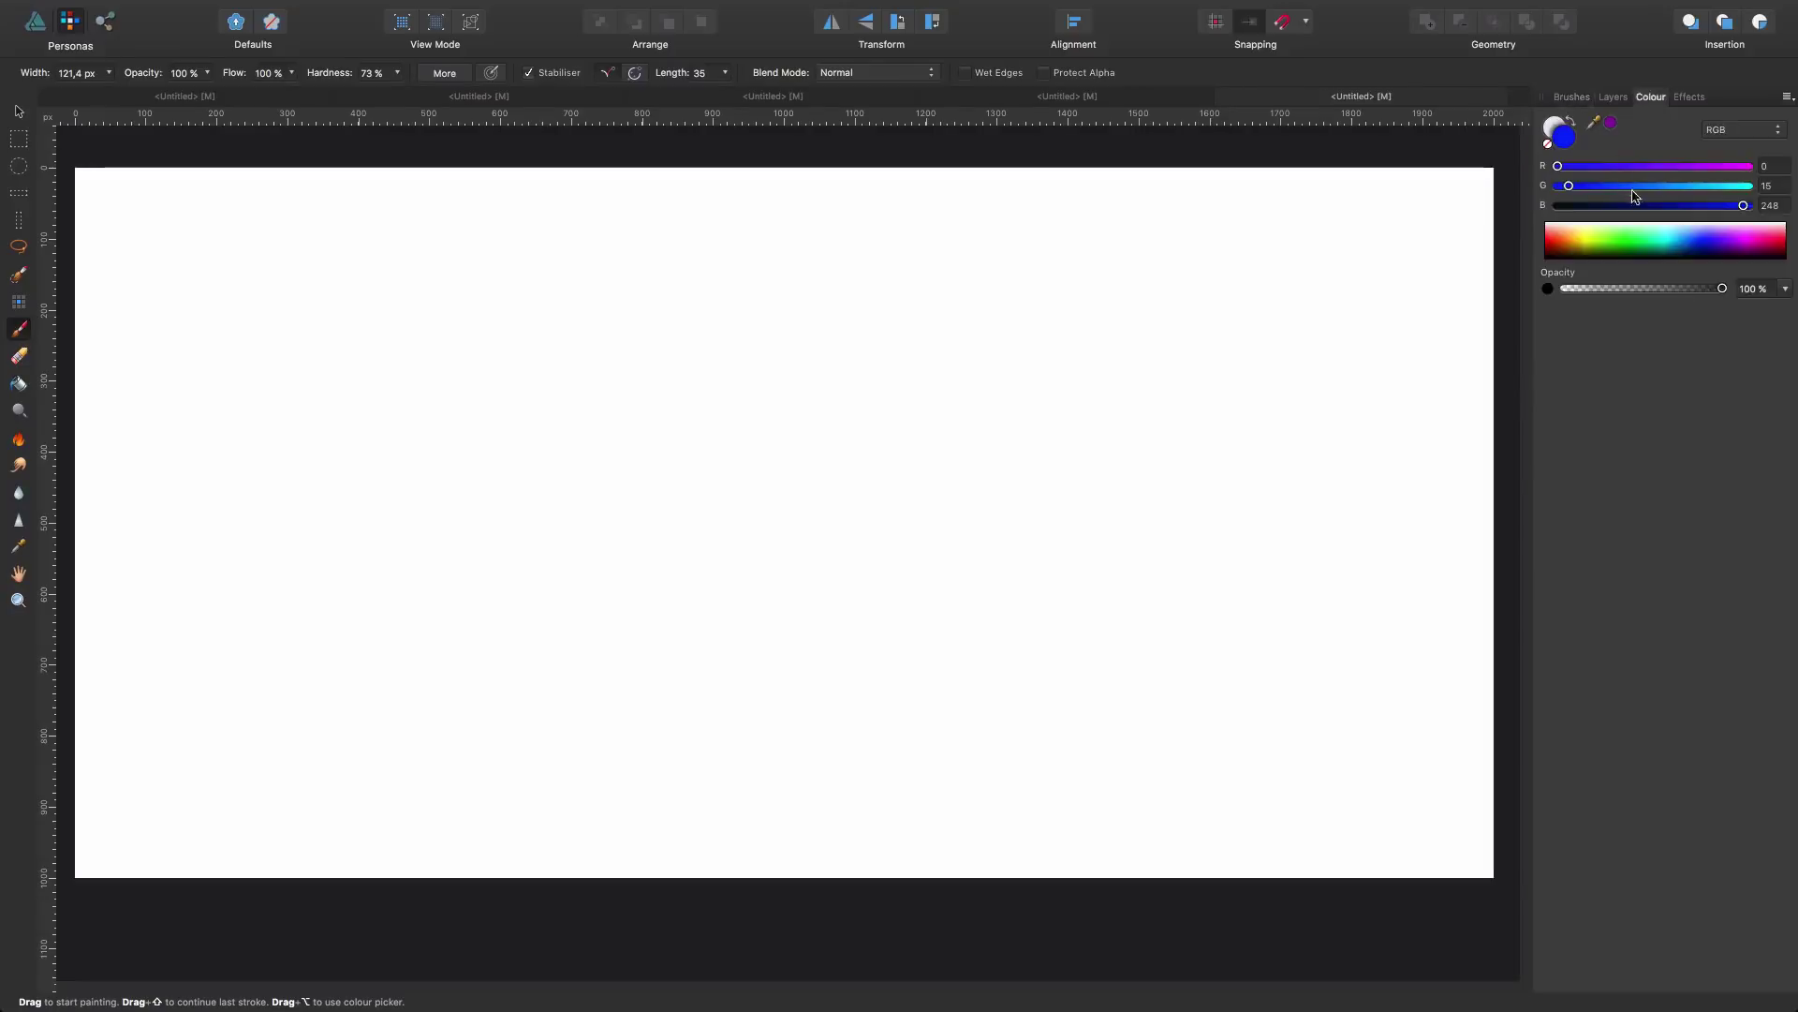
pyautogui.click(1691, 246)
pyautogui.moveTo(716, 253); pyautogui.dragTo(740, 318)
pyautogui.press('super+z')
pyautogui.moveTo(356, 361)
pyautogui.mouseDown()
pyautogui.moveTo(502, 341)
pyautogui.moveTo(1208, 394)
pyautogui.mouseUp()
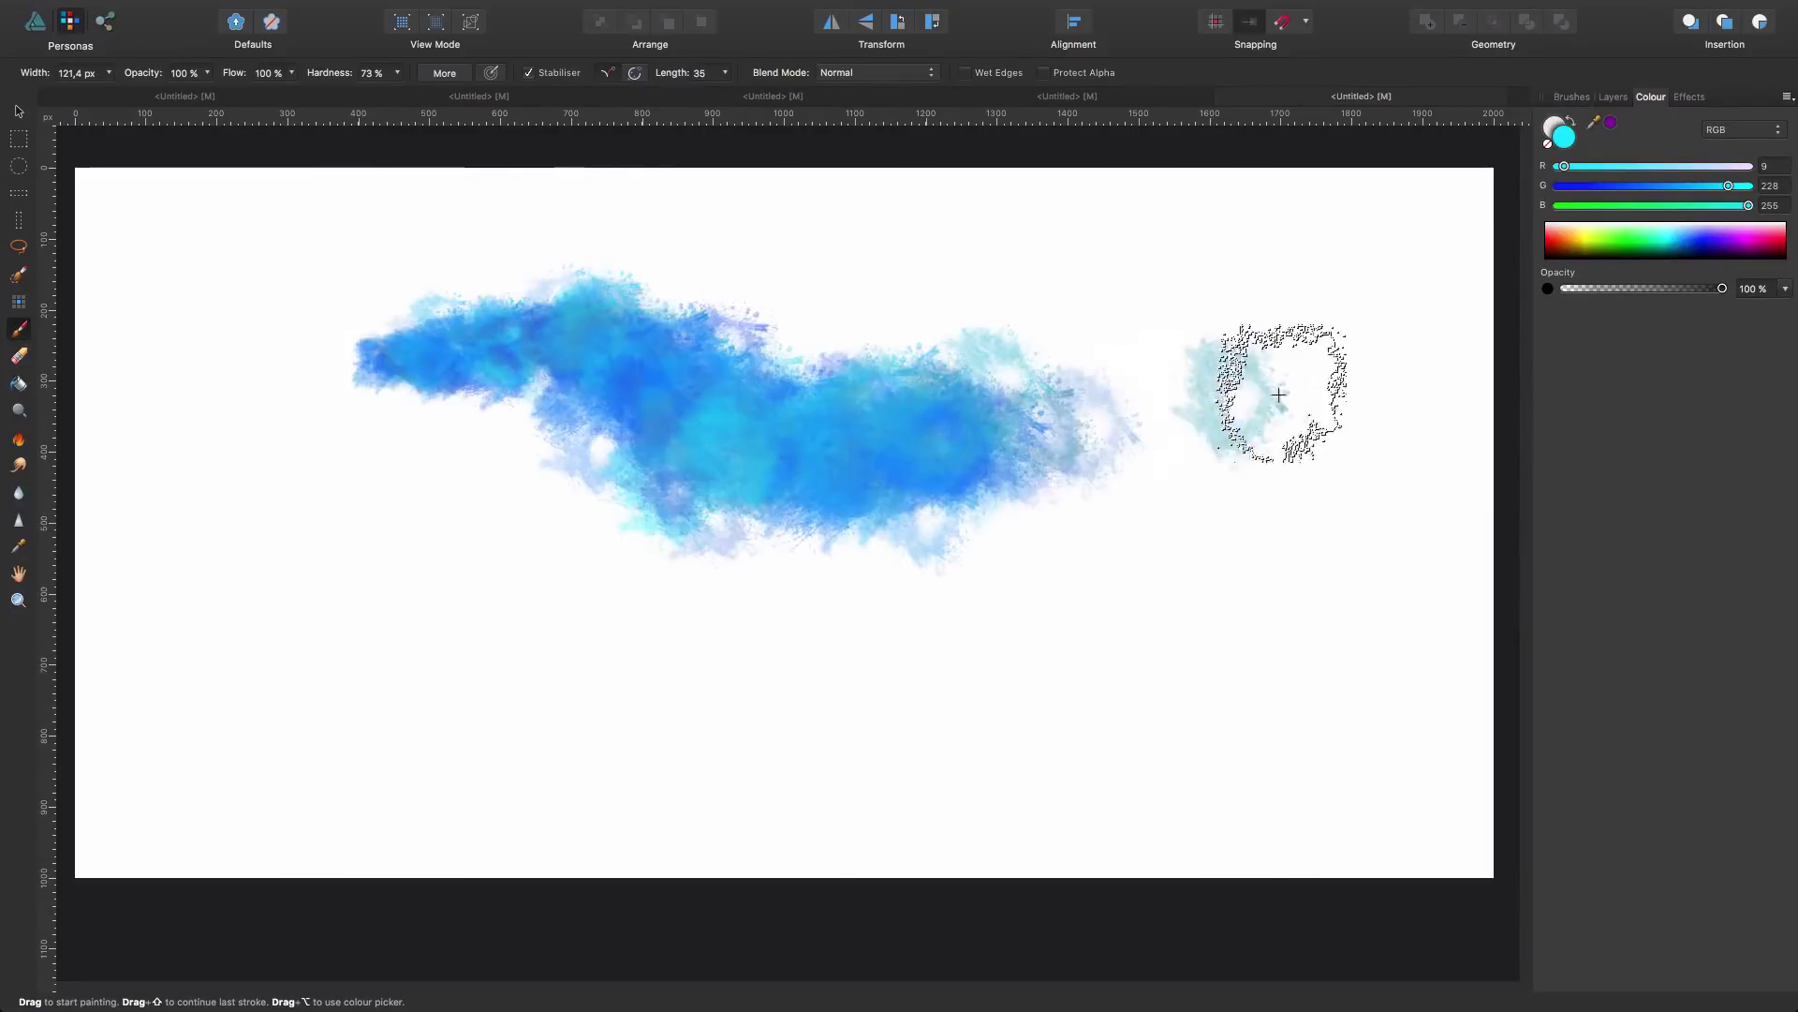
pyautogui.moveTo(389, 467); pyautogui.dragTo(899, 567)
pyautogui.moveTo(899, 646)
pyautogui.mouseDown()
pyautogui.moveTo(1285, 622)
pyautogui.moveTo(1199, 674)
pyautogui.mouseUp()
# Step: Undo all the blue test strokes to leave the canvas blank white
pyautogui.click(1613, 98)
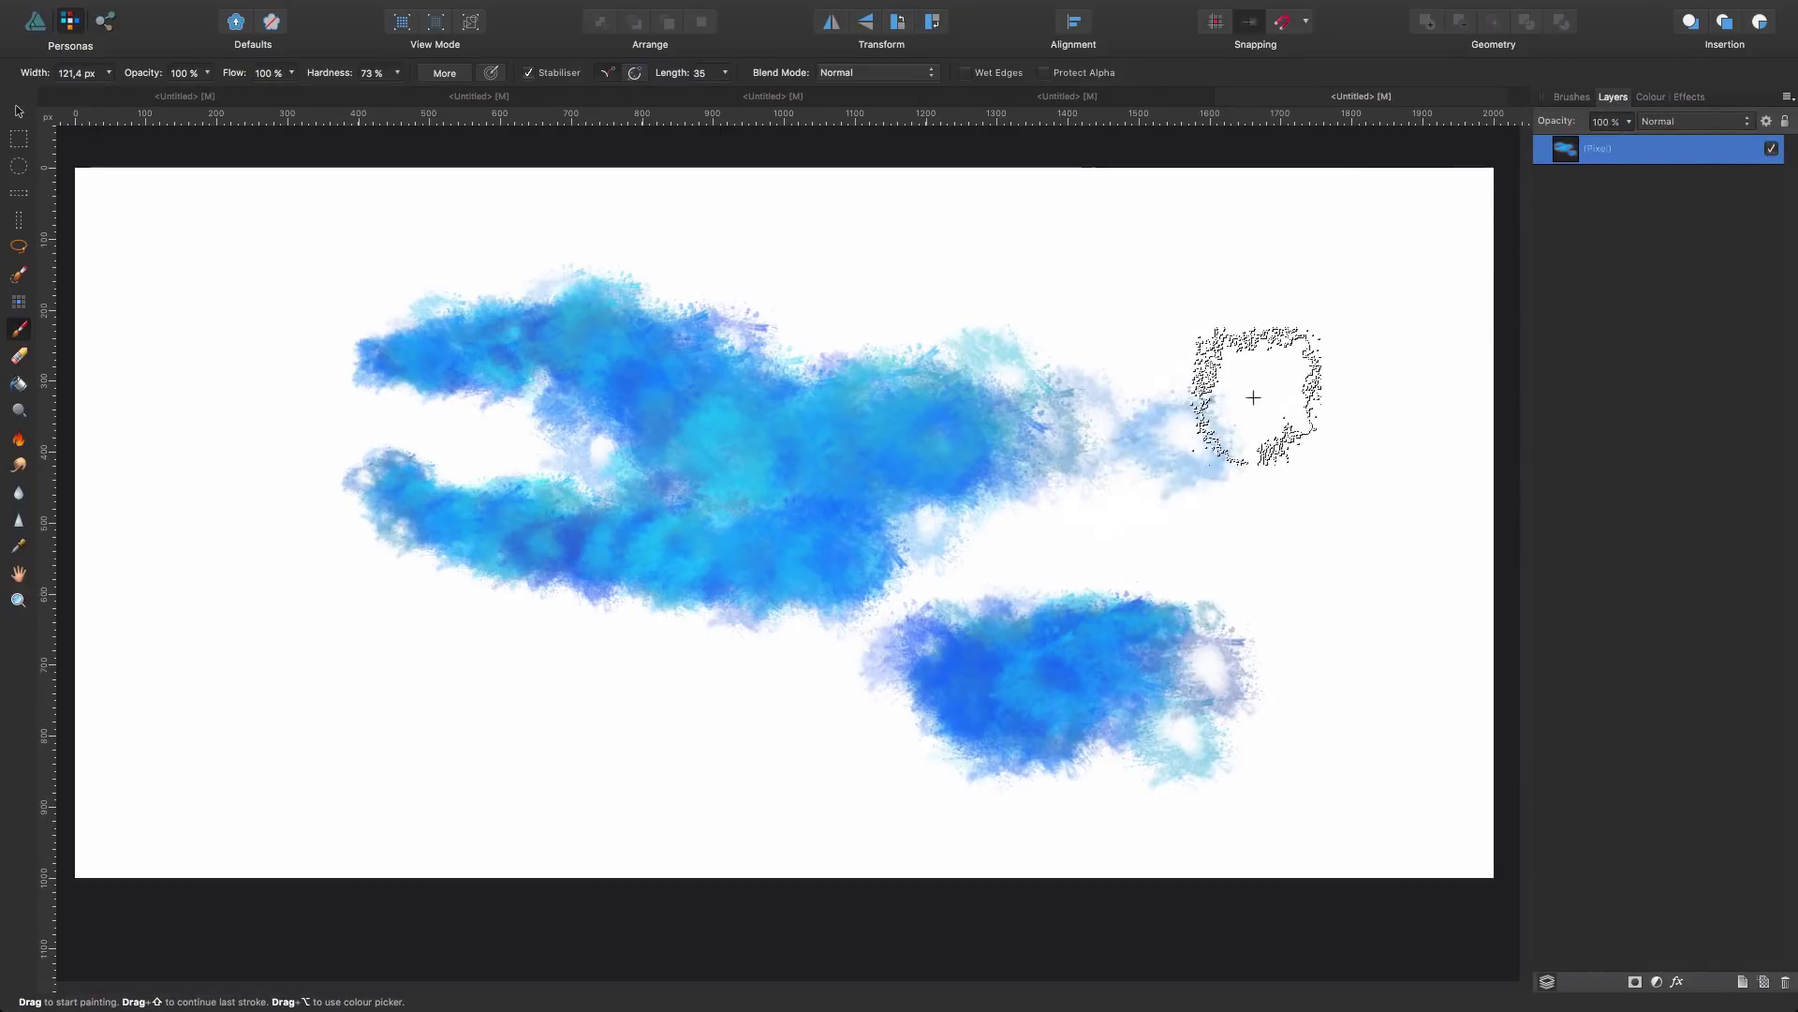
pyautogui.press('super+z')
pyautogui.press('super+z')
pyautogui.press('super+z')
pyautogui.moveTo(1465, 241); pyautogui.dragTo(1438, 251)
pyautogui.click(1570, 98)
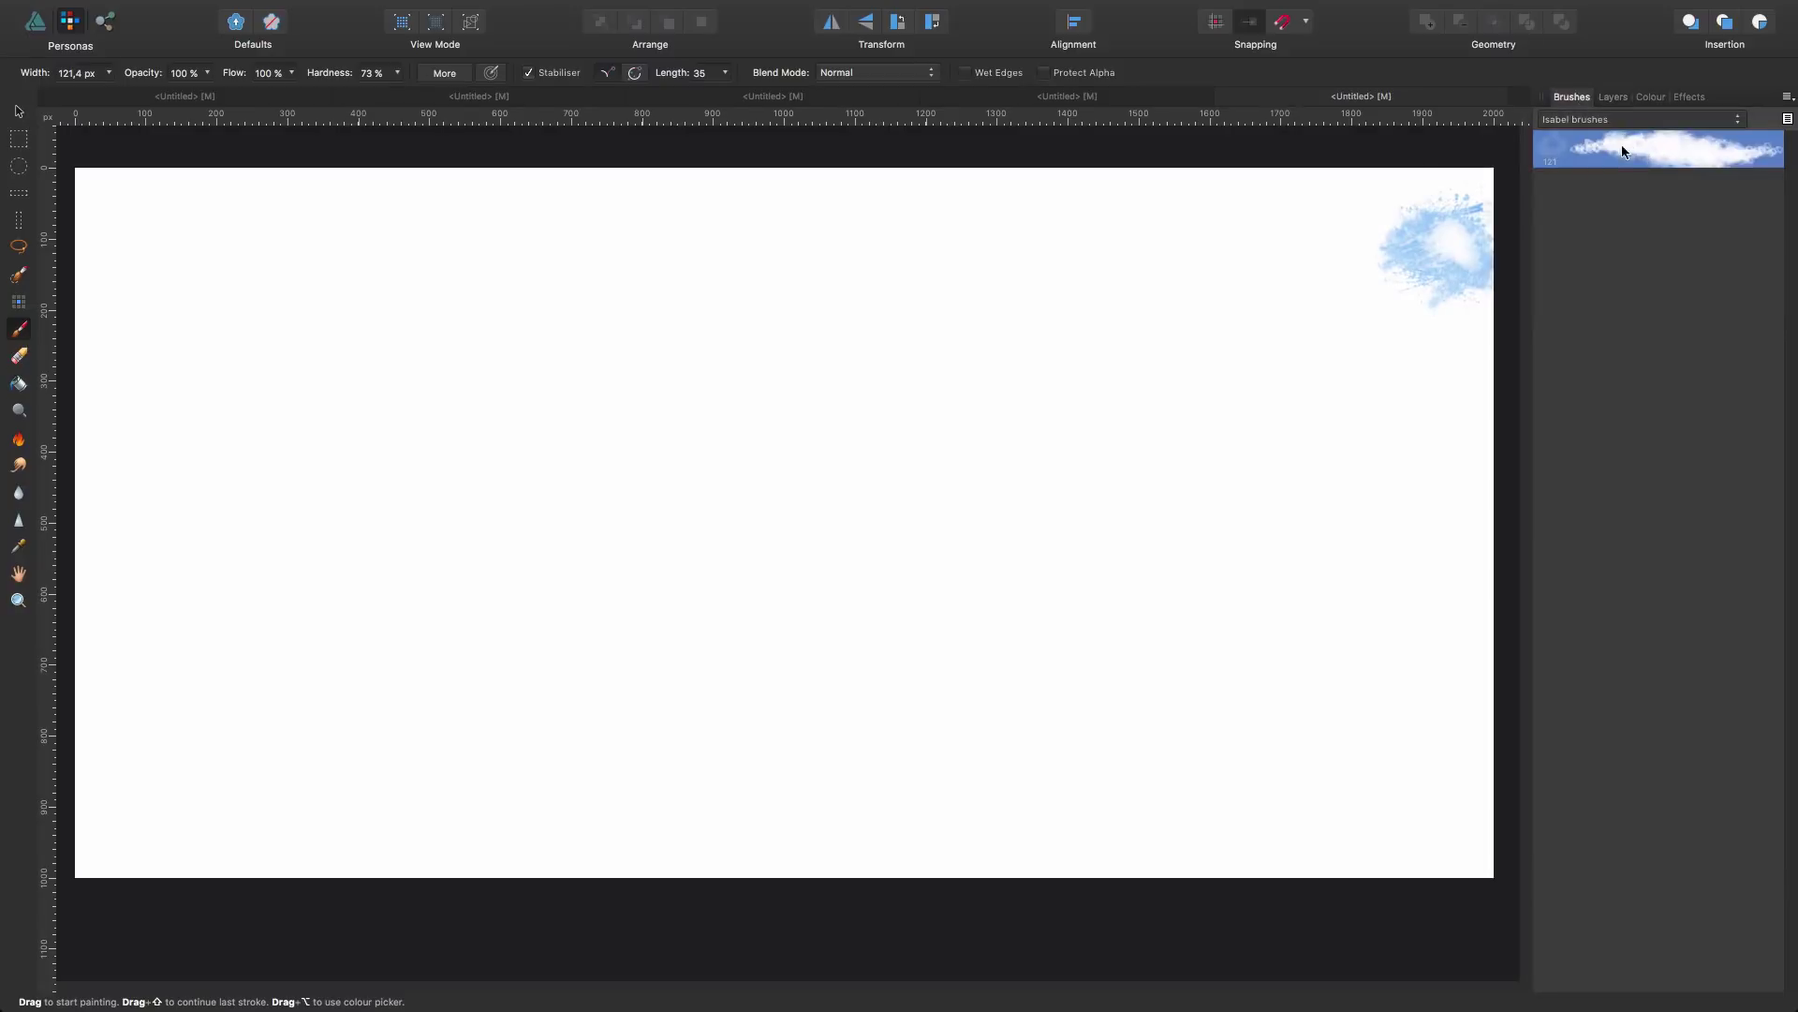
pyautogui.press('super+z')
pyautogui.moveTo(820, 421)
pyautogui.mouseDown()
pyautogui.moveTo(923, 369)
pyautogui.moveTo(891, 378)
pyautogui.moveTo(975, 454)
pyautogui.moveTo(1211, 497)
pyautogui.mouseUp()
pyautogui.press('super+z')
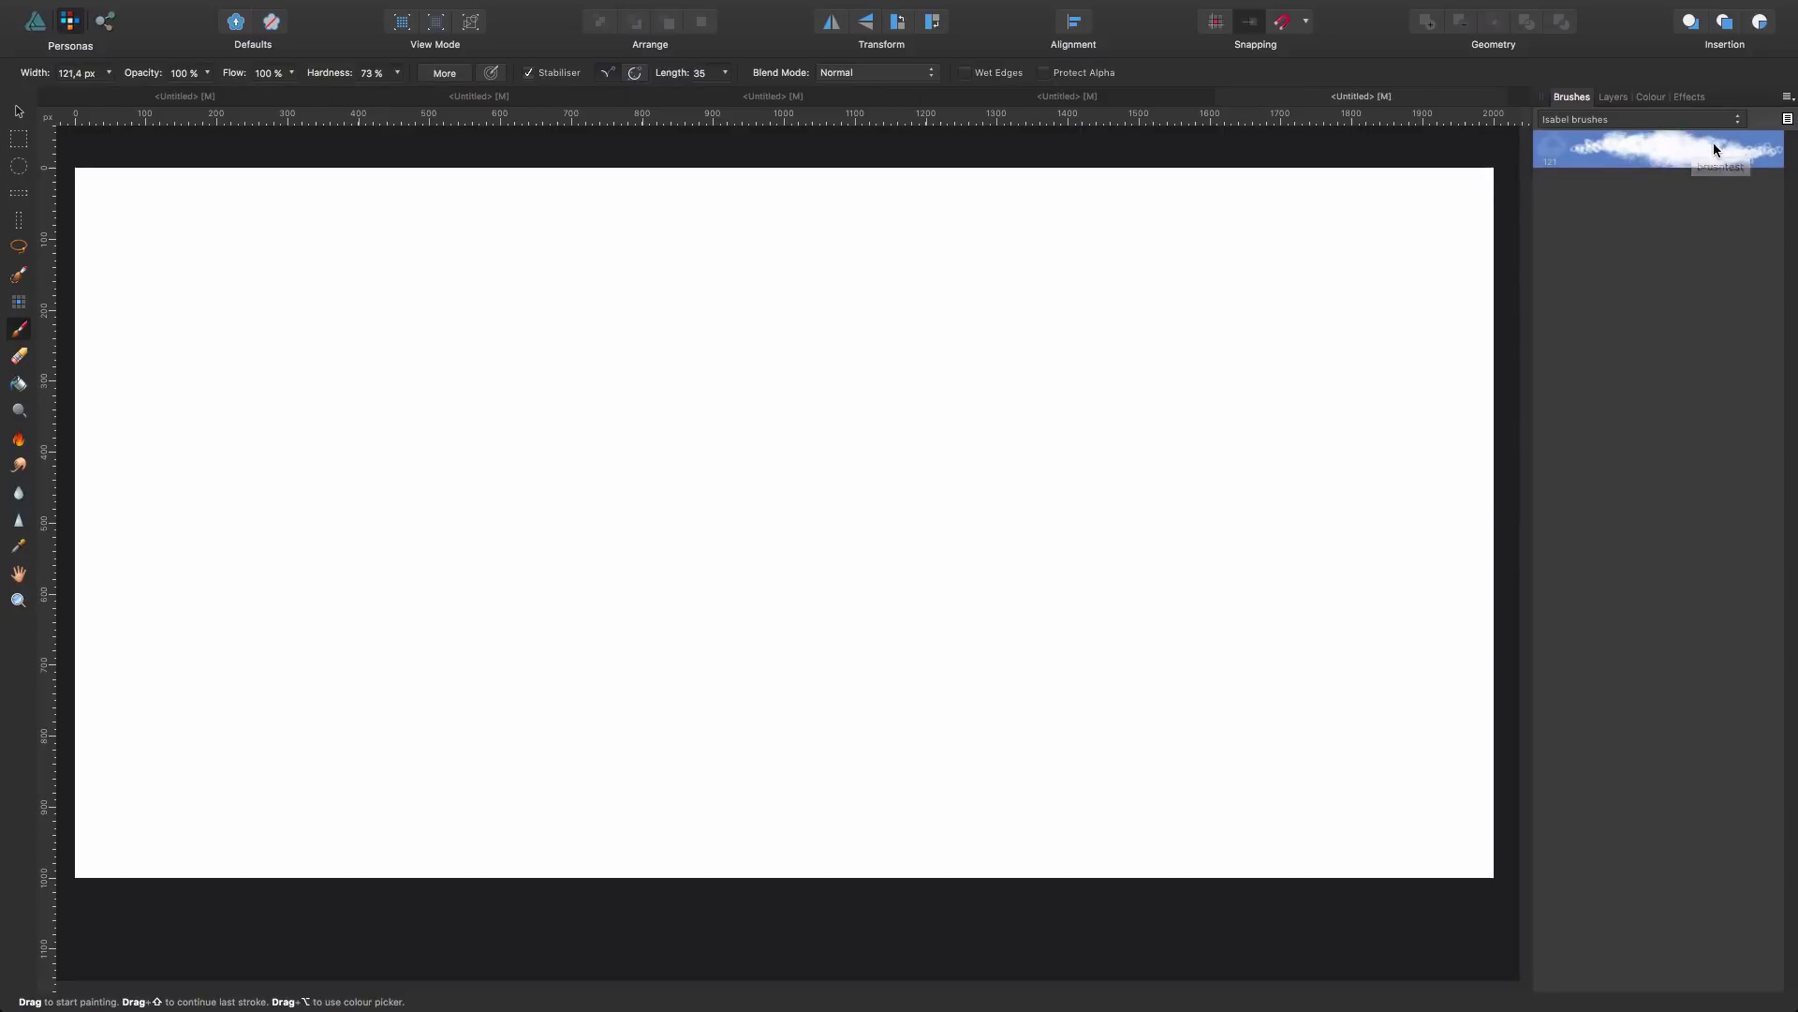
# Step: Create another new intensity brush from brushtest.png
pyautogui.click(1787, 98)
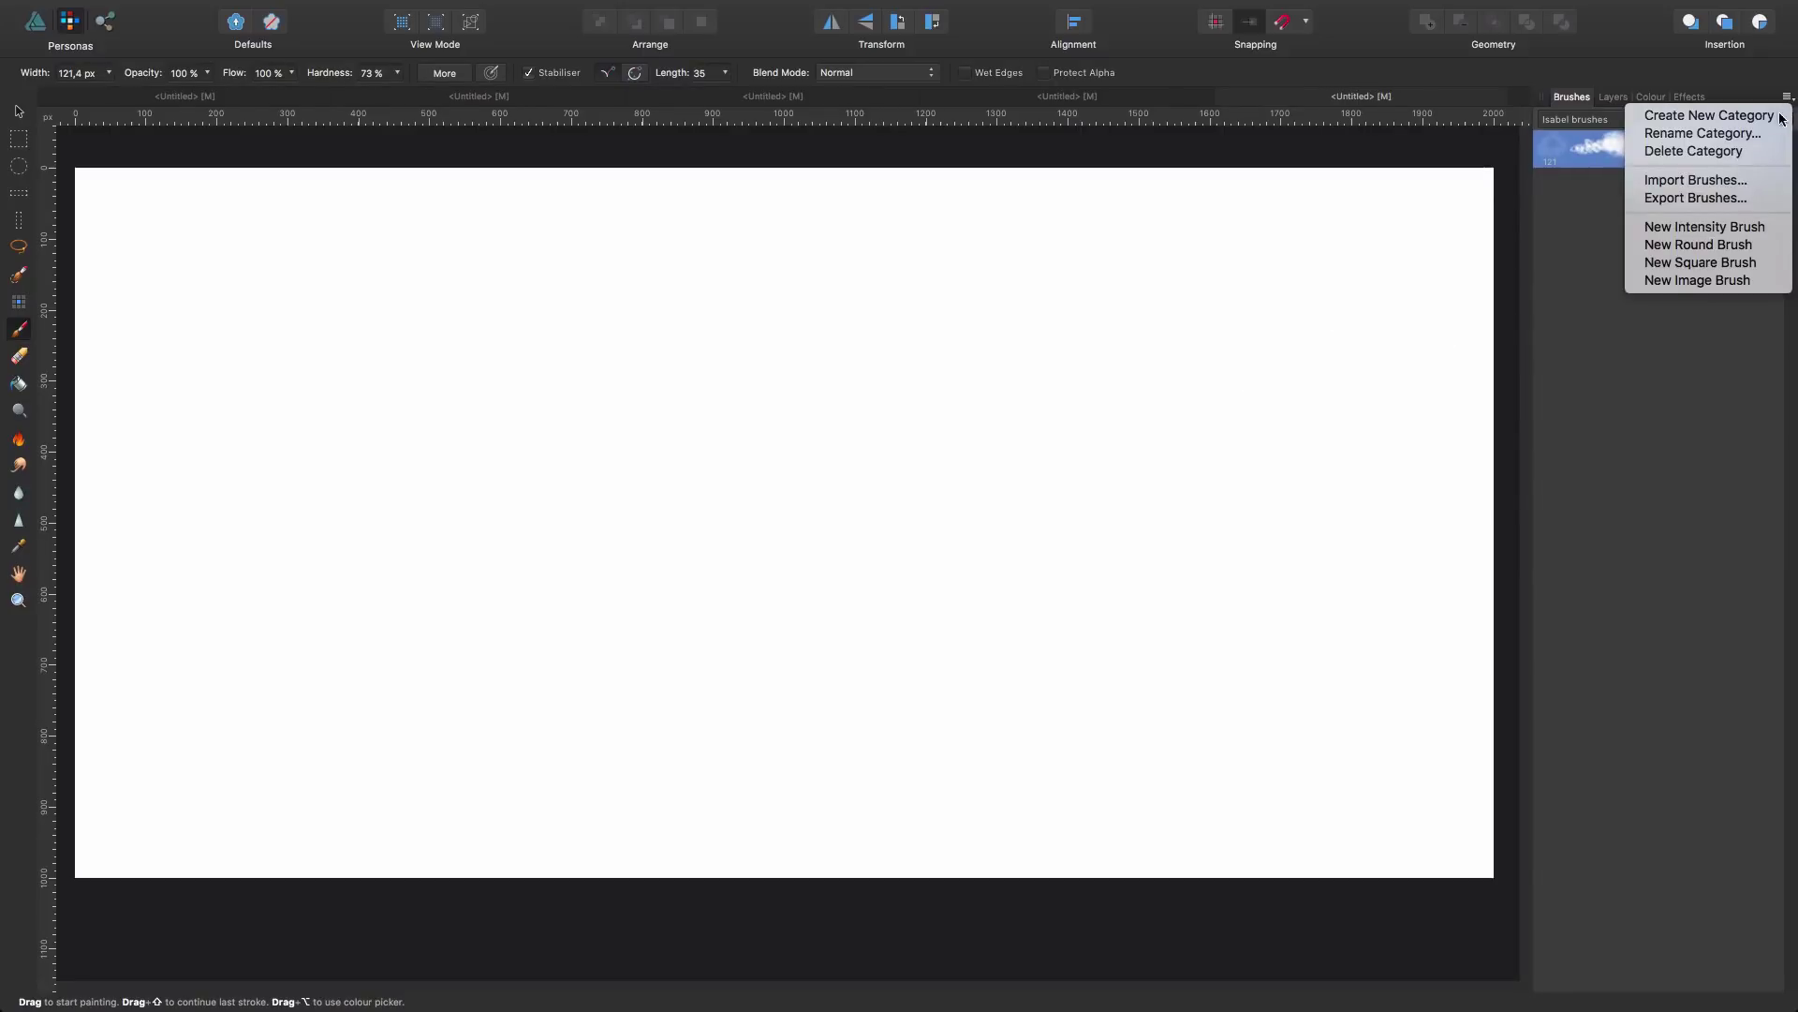
pyautogui.click(1693, 228)
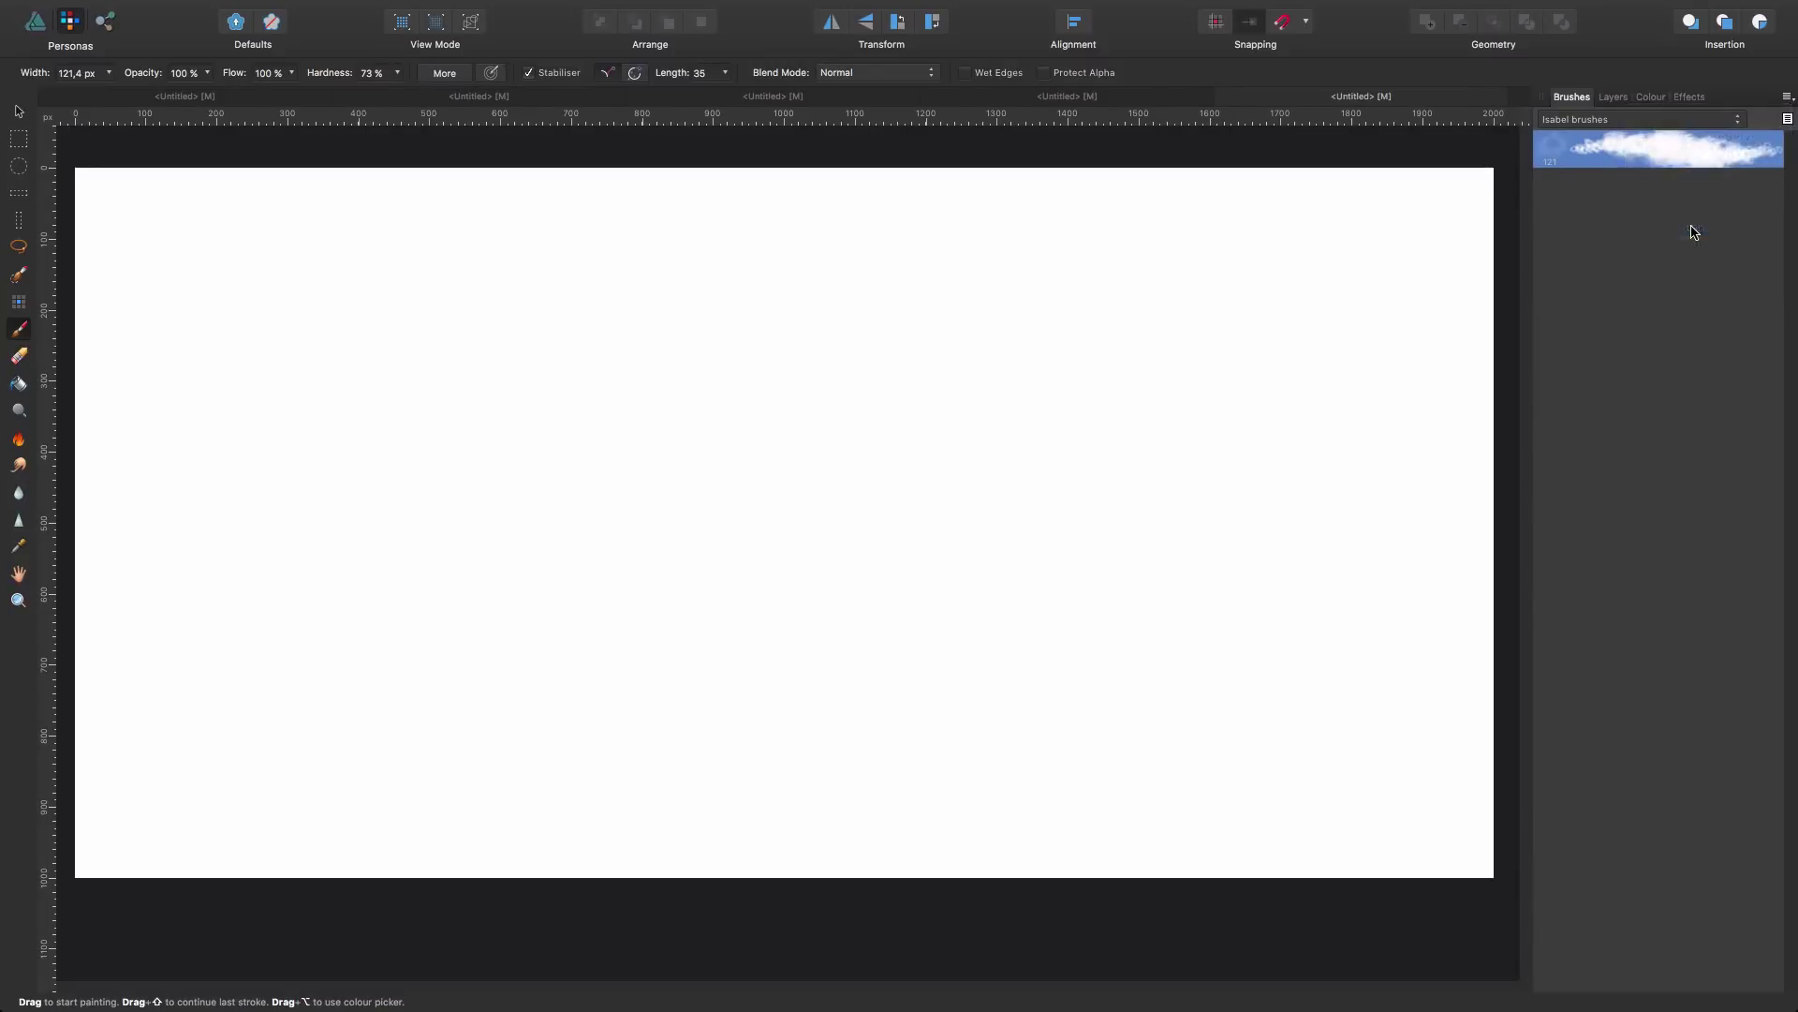
pyautogui.click(796, 67)
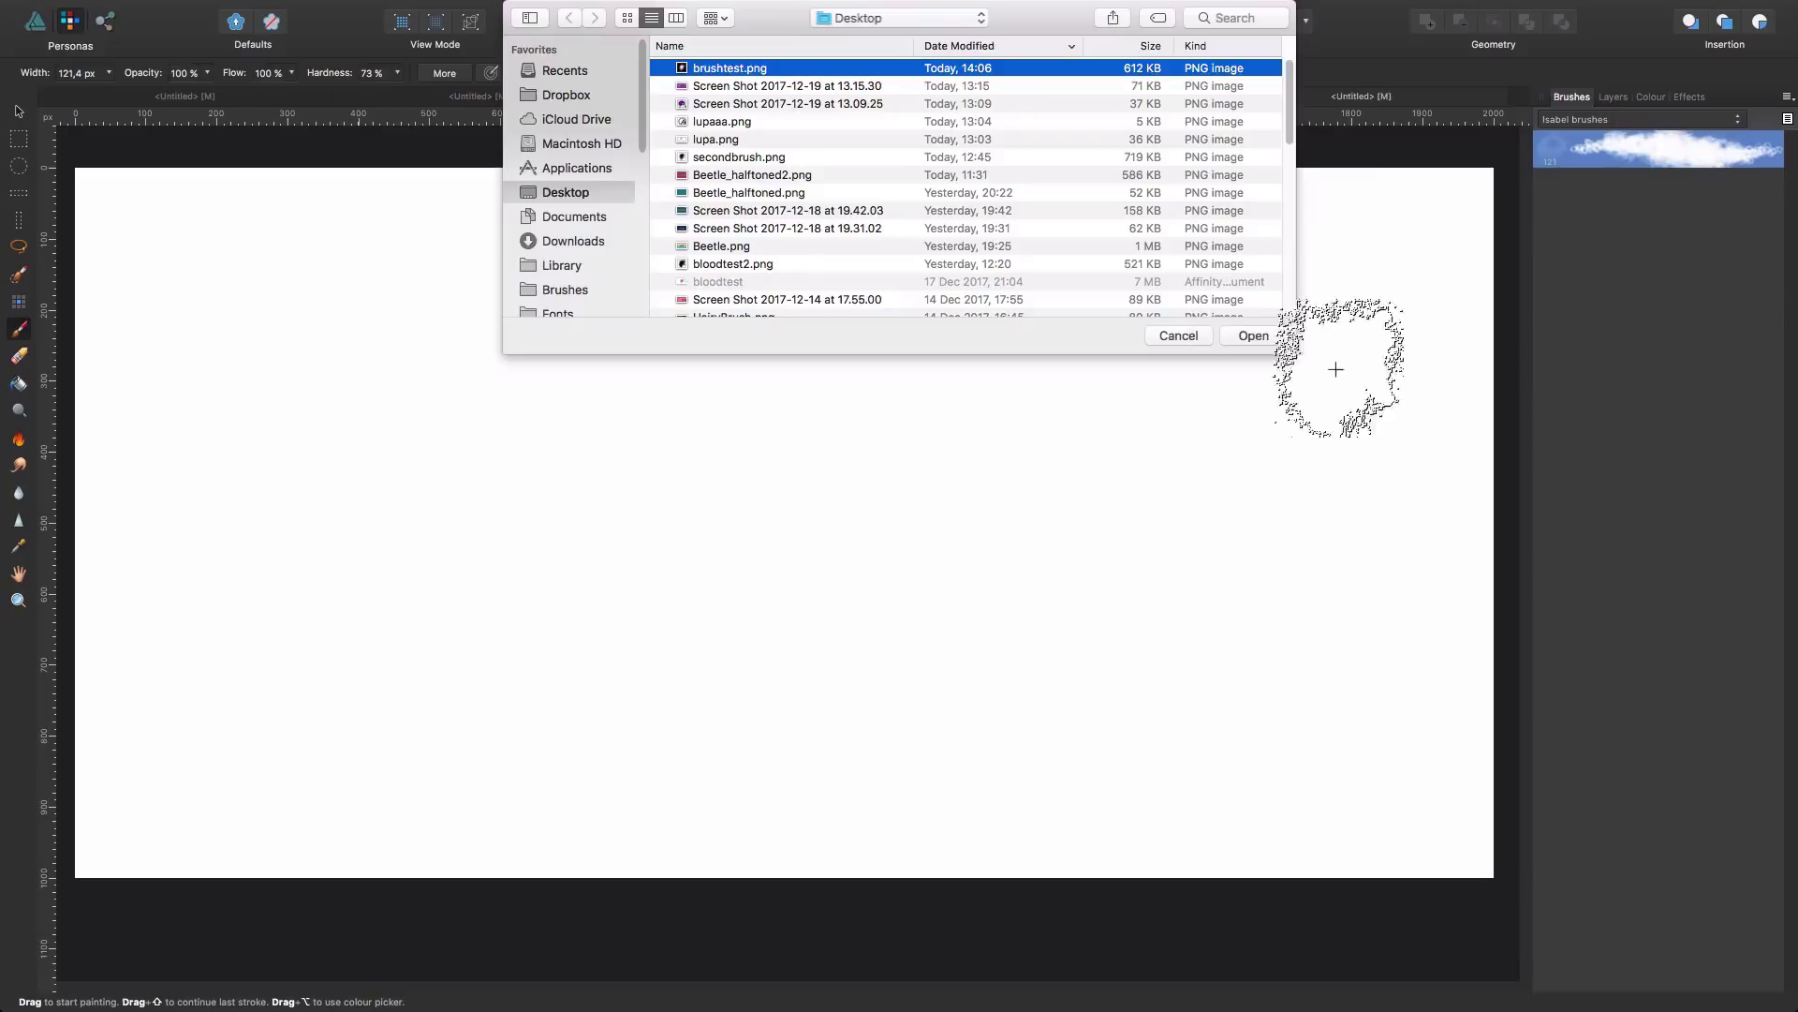
pyautogui.click(1253, 336)
# Step: Give the new brush 68% size jitter, leaving luminosity and rotation jitter at 0%
pyautogui.doubleClick(1686, 192)
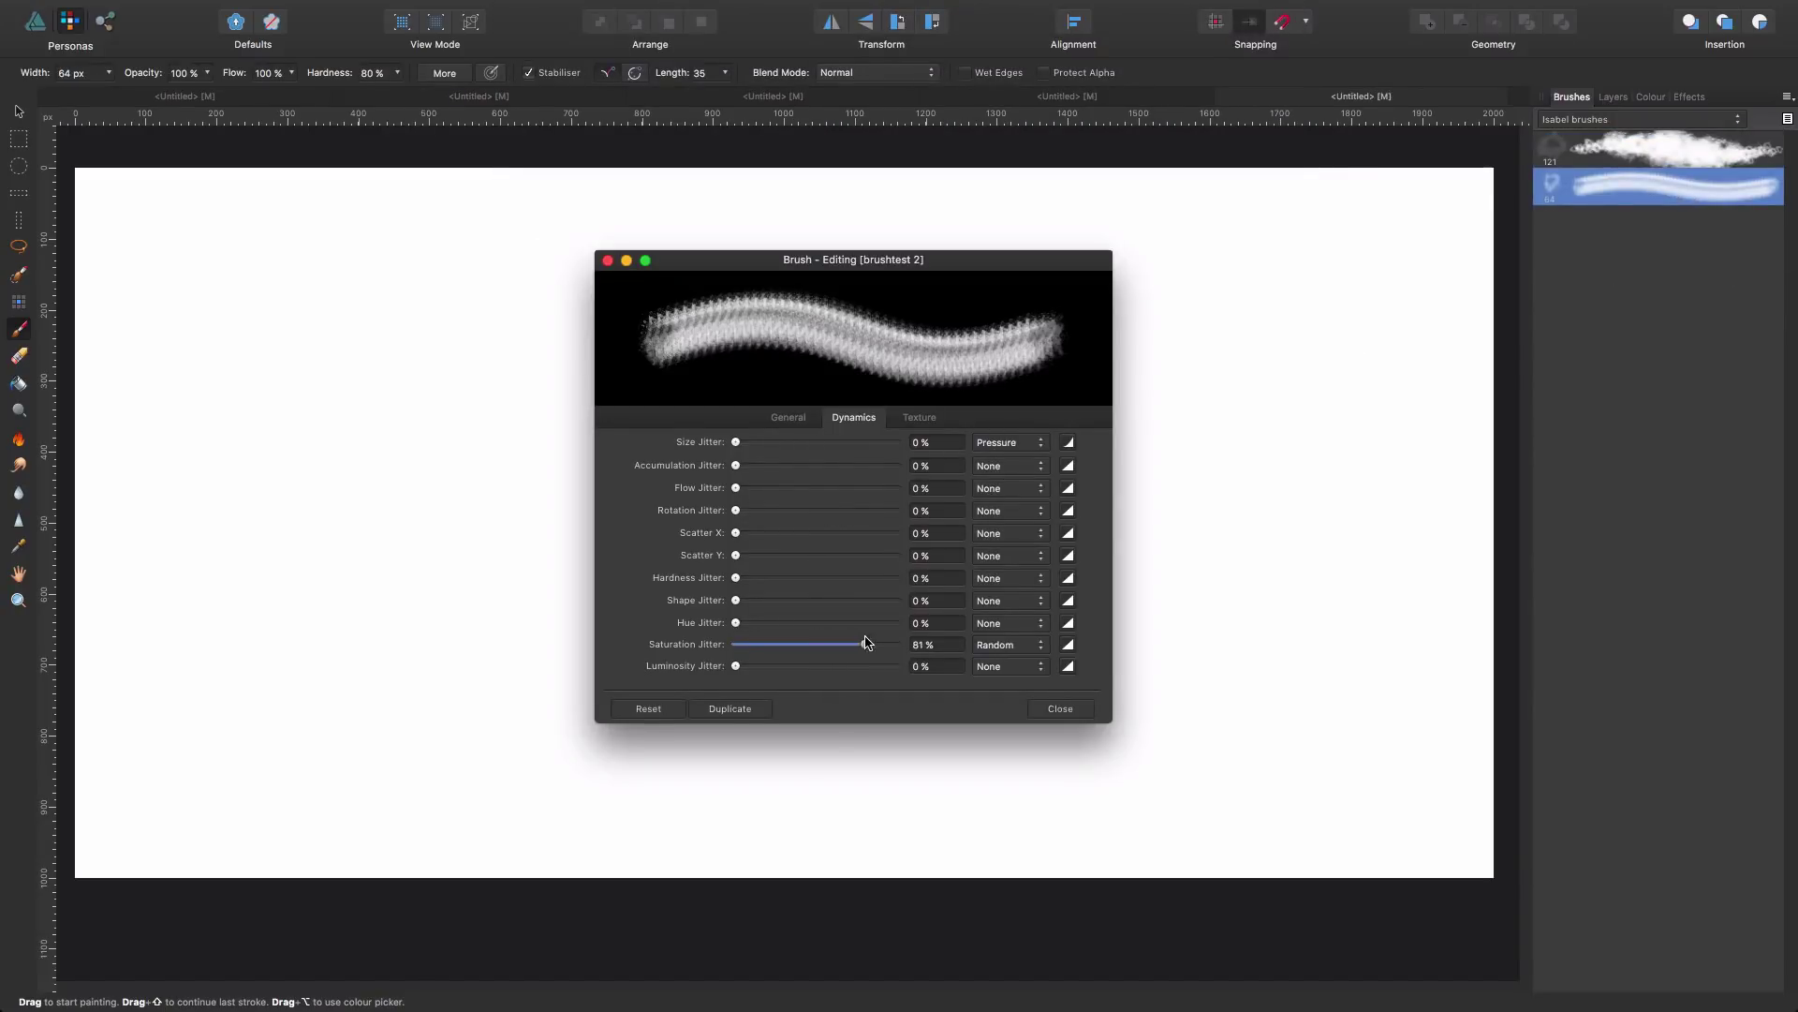
pyautogui.moveTo(736, 670)
pyautogui.mouseDown()
pyautogui.moveTo(823, 662)
pyautogui.moveTo(636, 644)
pyautogui.mouseUp()
pyautogui.moveTo(734, 444); pyautogui.dragTo(843, 444)
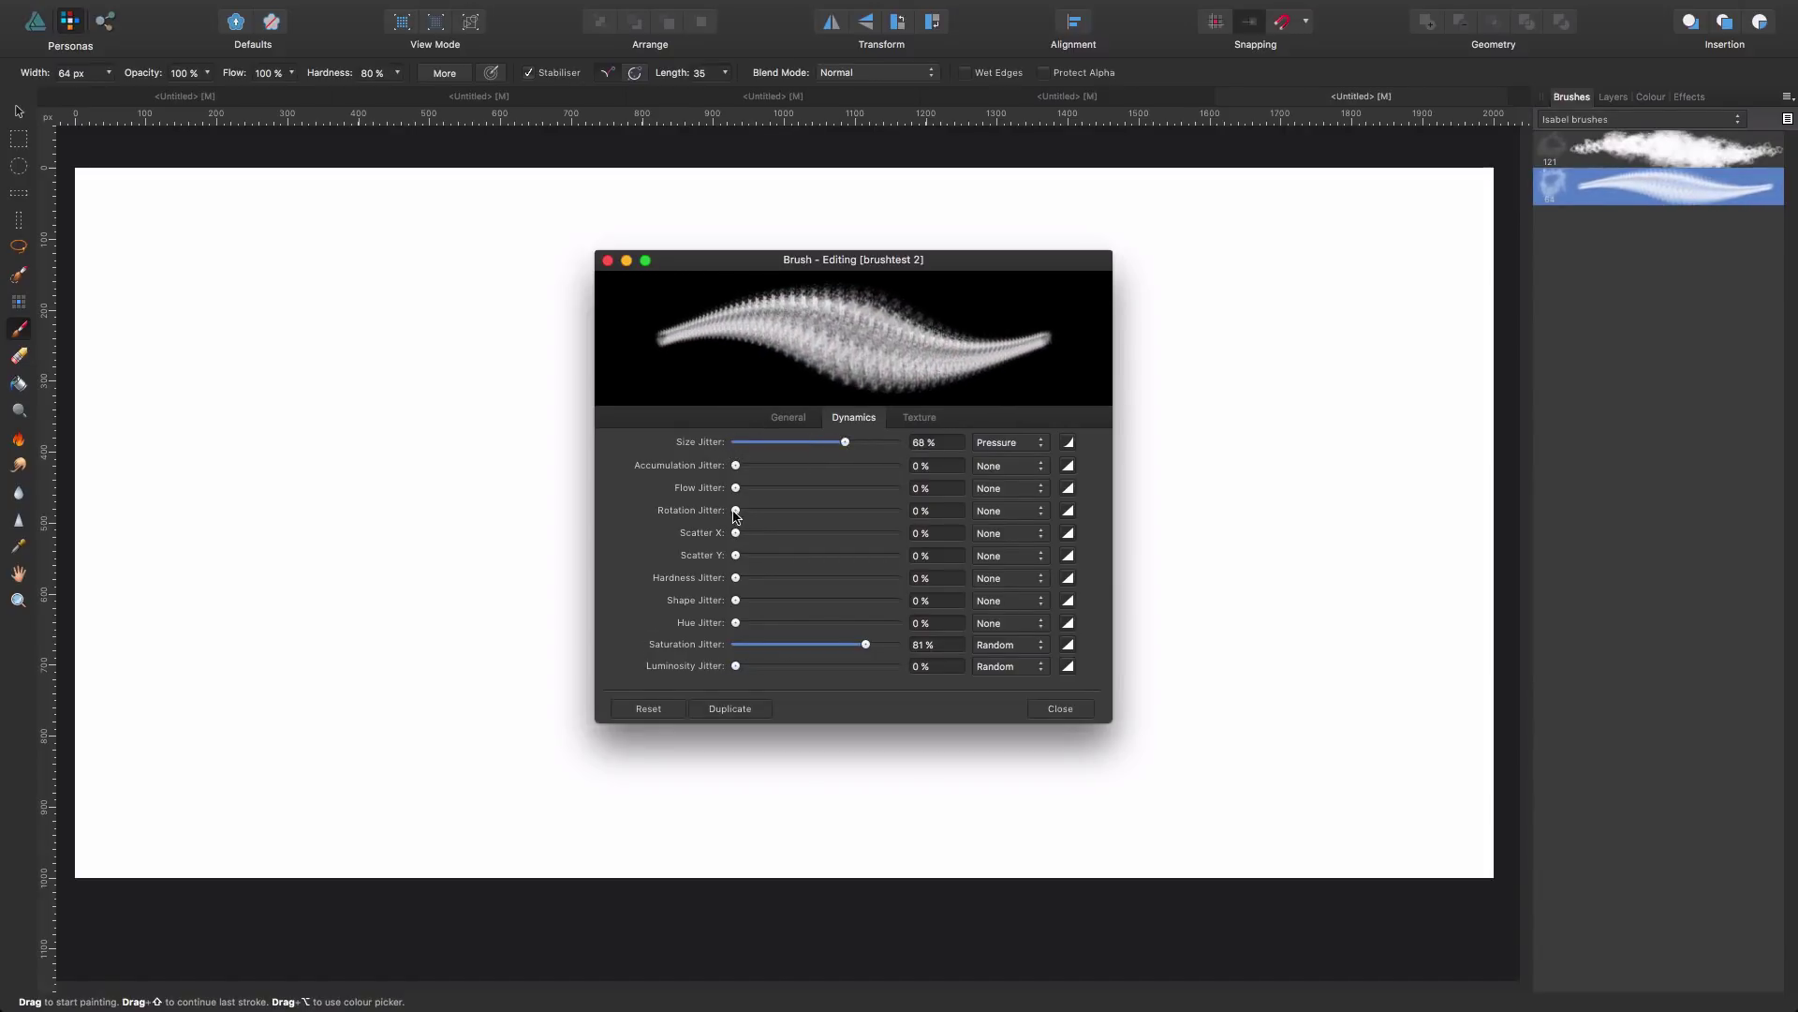
pyautogui.moveTo(735, 514)
pyautogui.mouseDown()
pyautogui.moveTo(823, 512)
pyautogui.moveTo(804, 511)
pyautogui.mouseUp()
# Step: Set the brush's General values to 46.3 px size, 27% rotation and 1% spacing
pyautogui.click(785, 416)
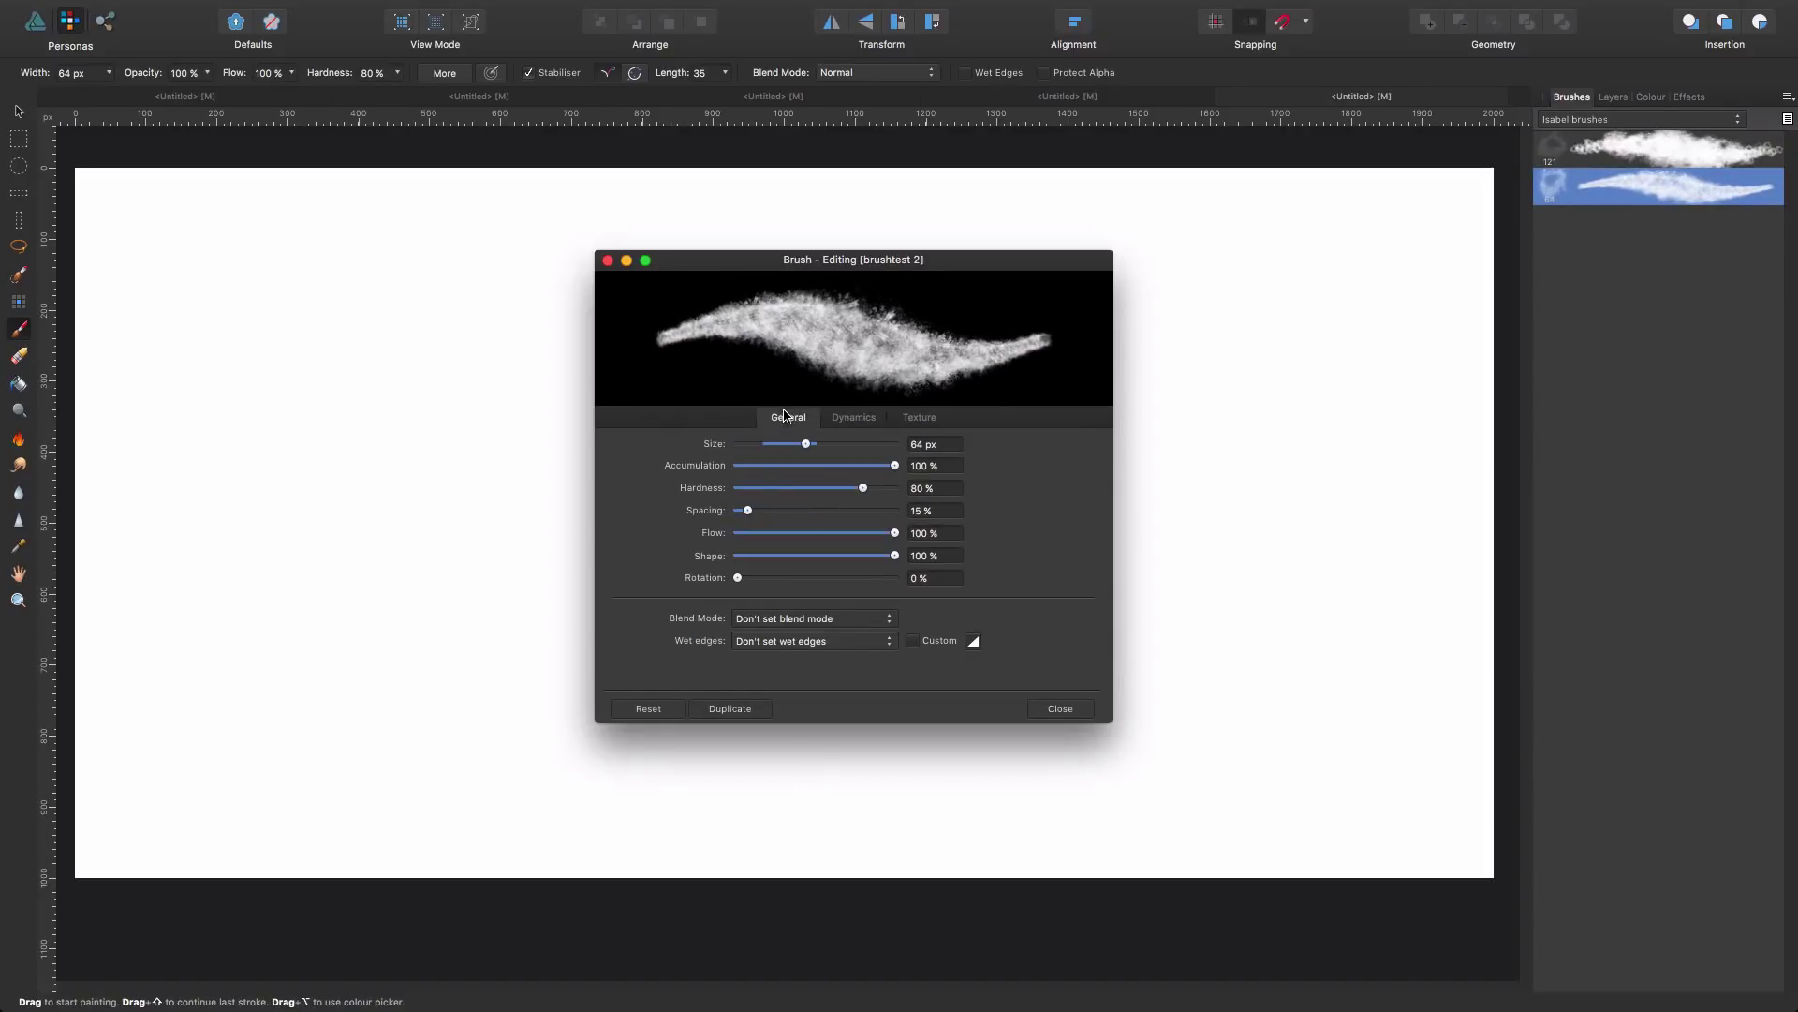
pyautogui.moveTo(795, 450)
pyautogui.mouseDown()
pyautogui.moveTo(747, 451)
pyautogui.moveTo(770, 450)
pyautogui.mouseUp()
pyautogui.moveTo(776, 515)
pyautogui.mouseDown()
pyautogui.moveTo(807, 511)
pyautogui.moveTo(764, 511)
pyautogui.mouseUp()
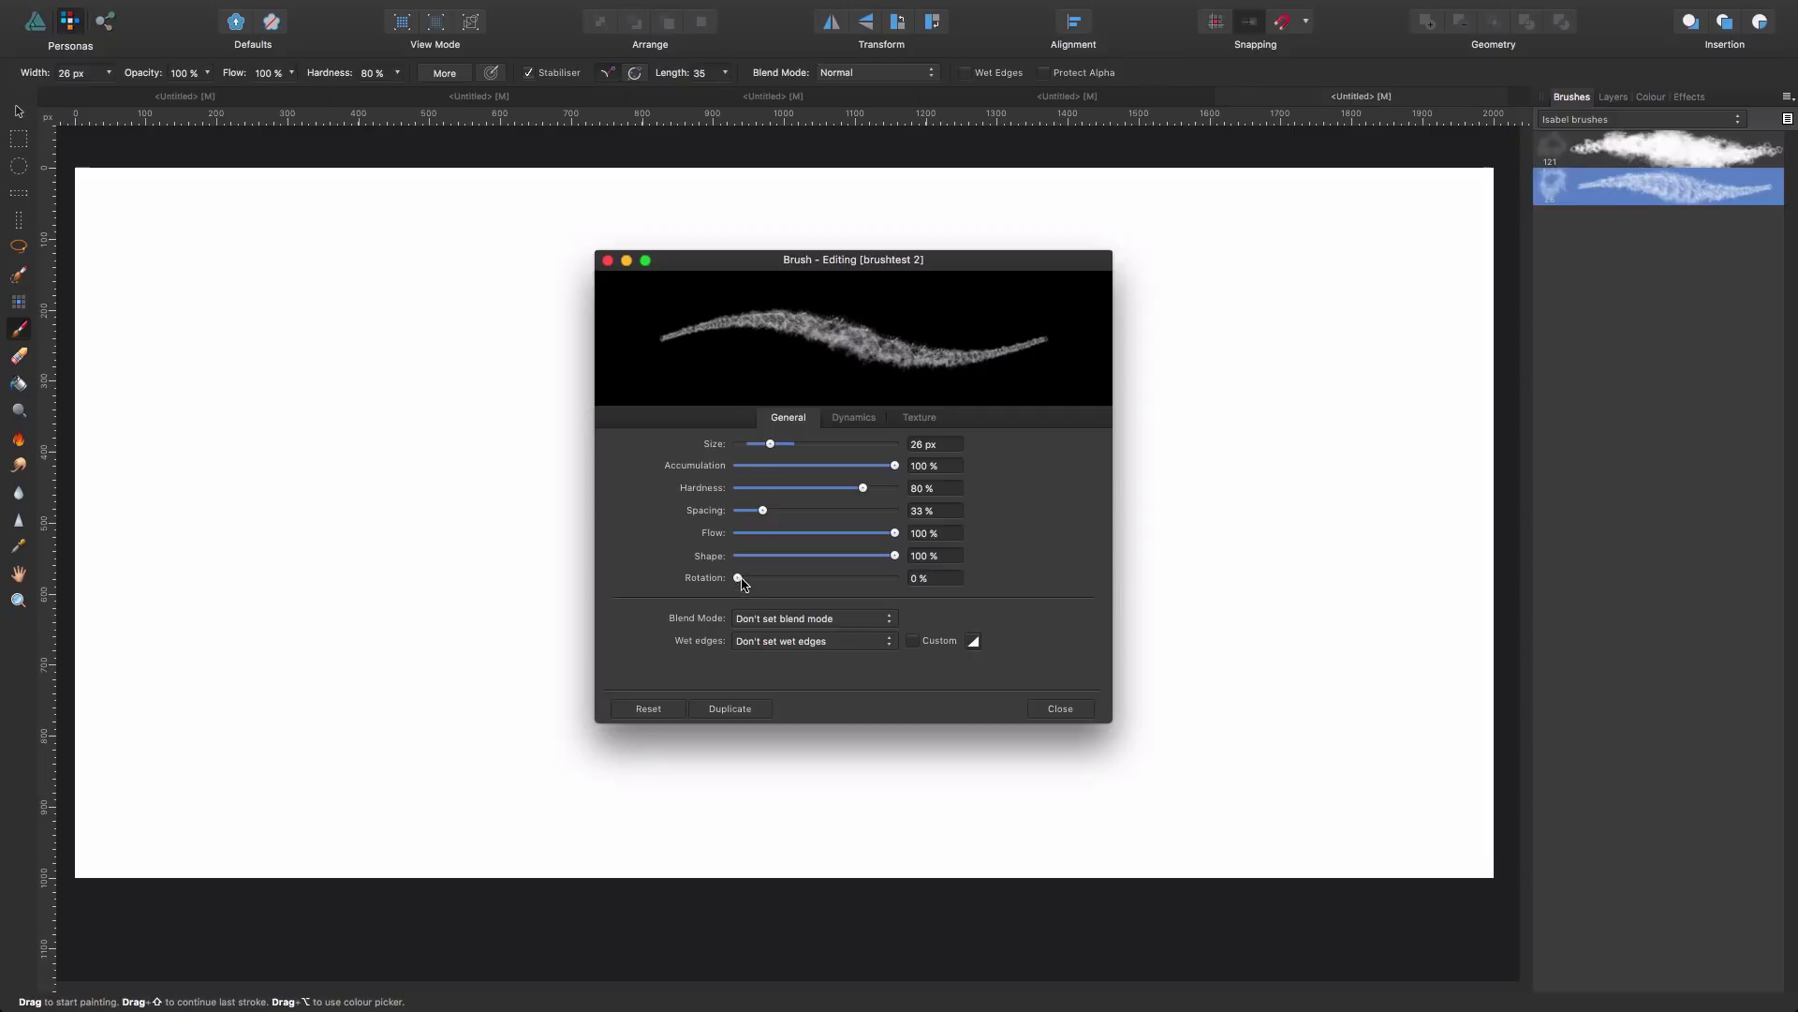
pyautogui.moveTo(741, 582)
pyautogui.mouseDown()
pyautogui.moveTo(843, 577)
pyautogui.moveTo(827, 576)
pyautogui.mouseUp()
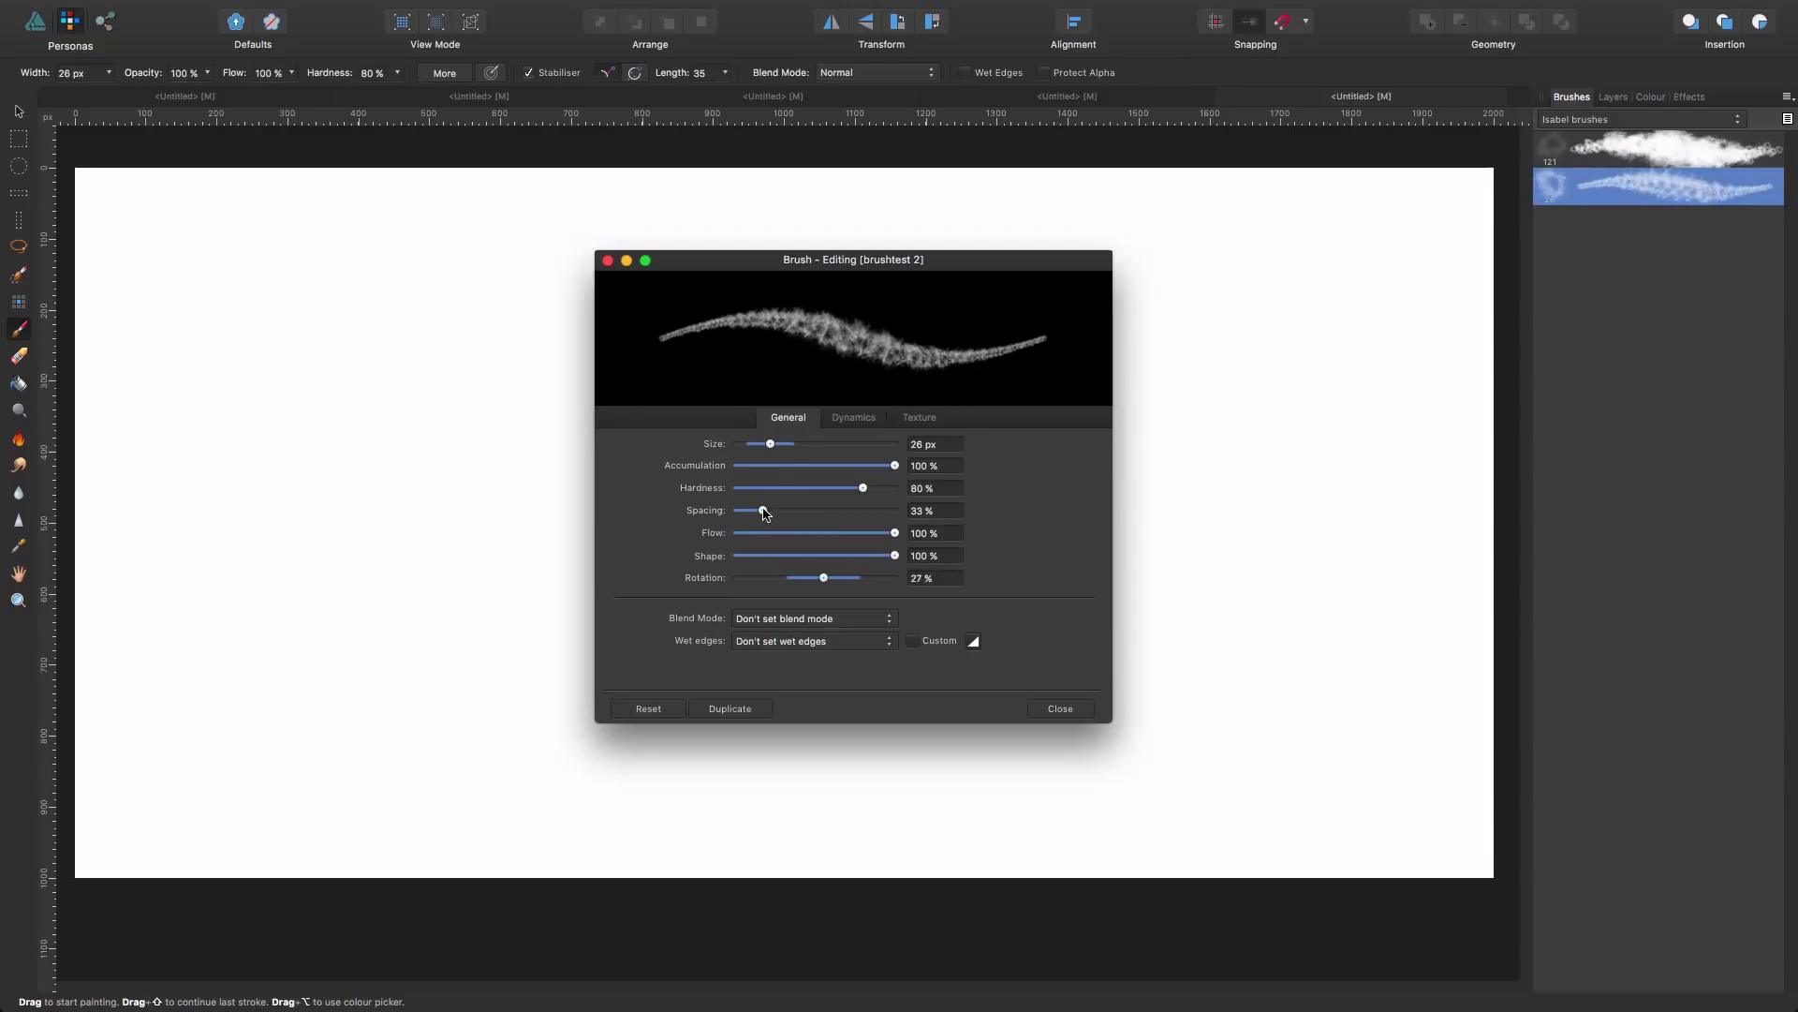
pyautogui.moveTo(765, 512)
pyautogui.mouseDown()
pyautogui.moveTo(815, 513)
pyautogui.moveTo(730, 516)
pyautogui.mouseUp()
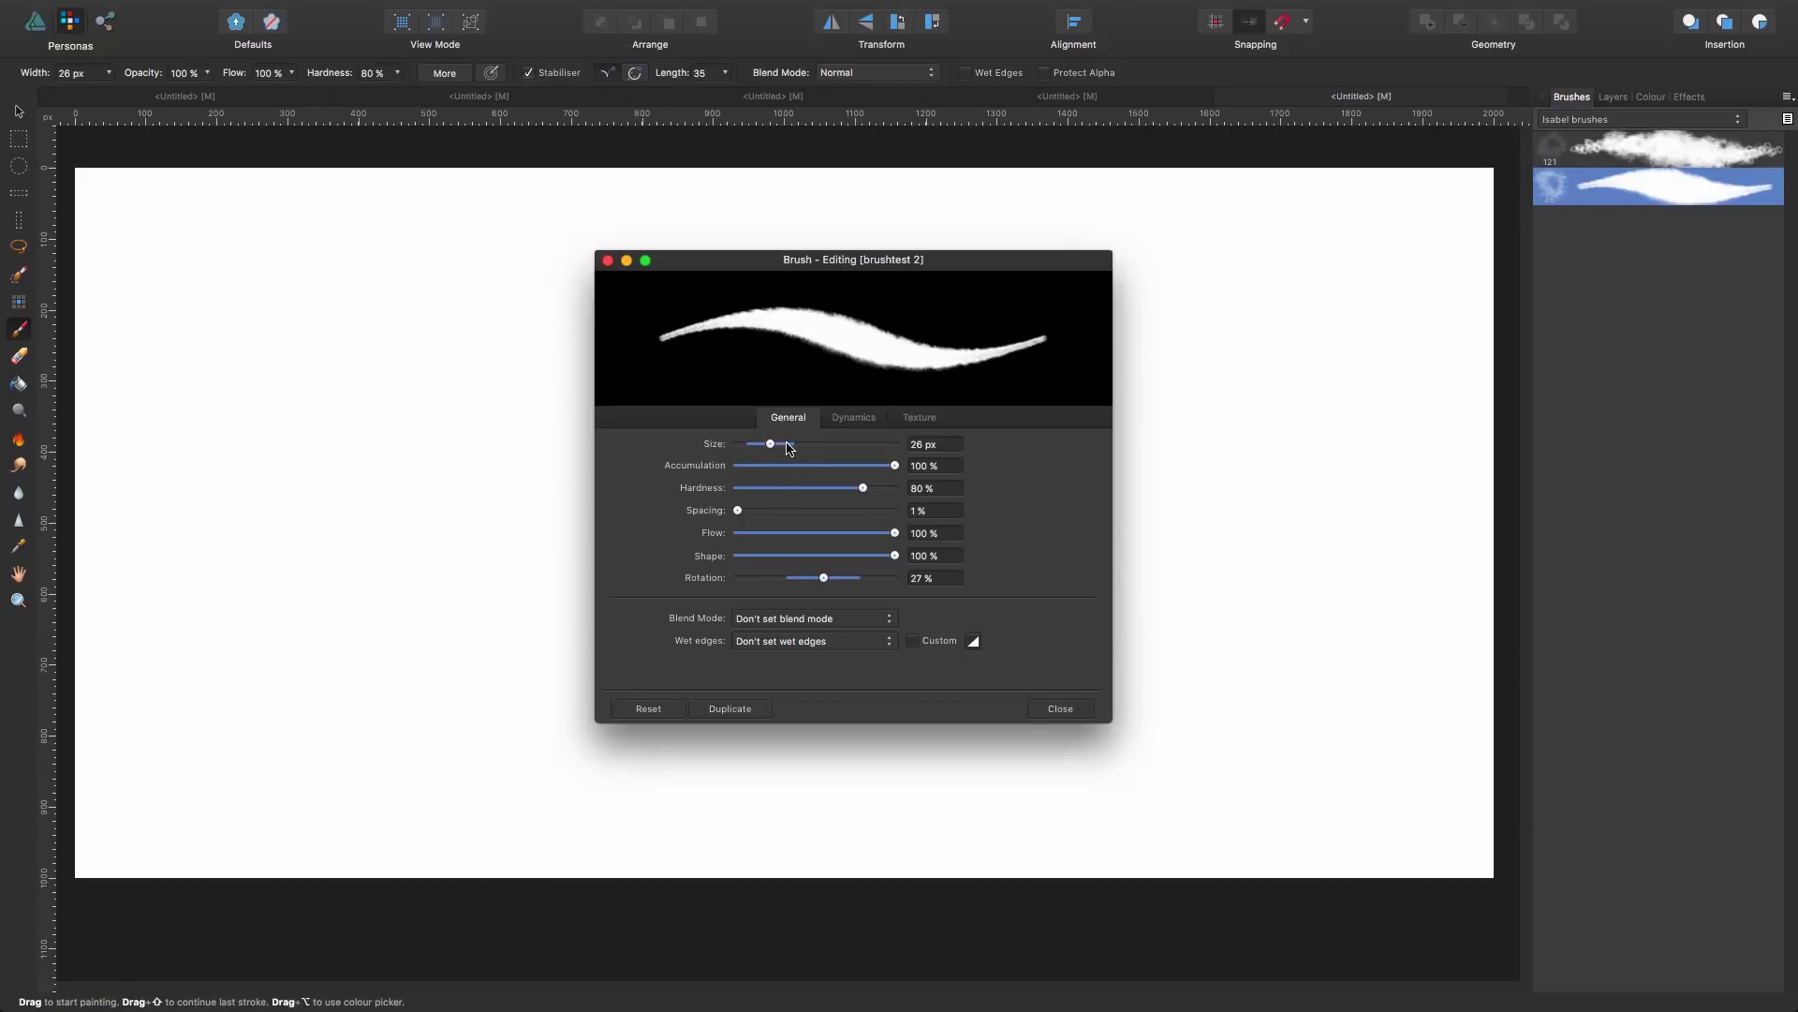
pyautogui.moveTo(789, 449)
pyautogui.mouseDown()
pyautogui.moveTo(805, 449)
pyautogui.moveTo(787, 451)
pyautogui.mouseUp()
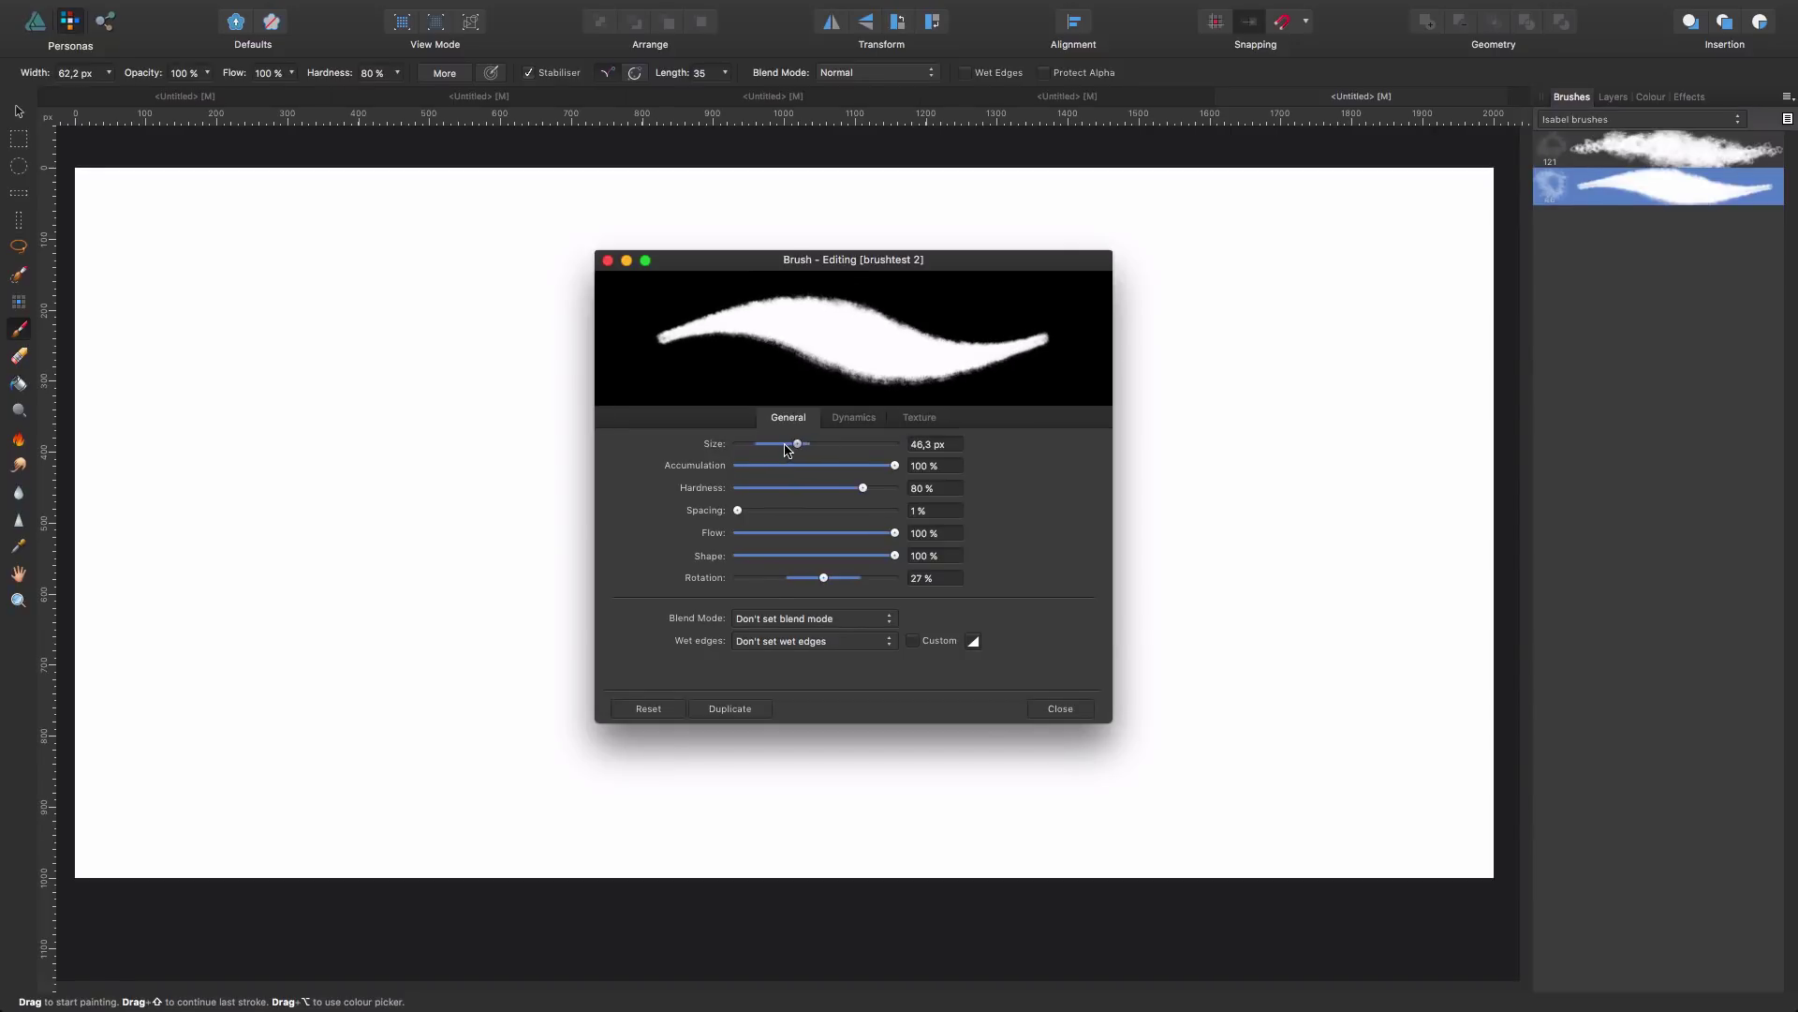
# Step: Add 271% Scatter X to the brush and finish editing
pyautogui.click(838, 422)
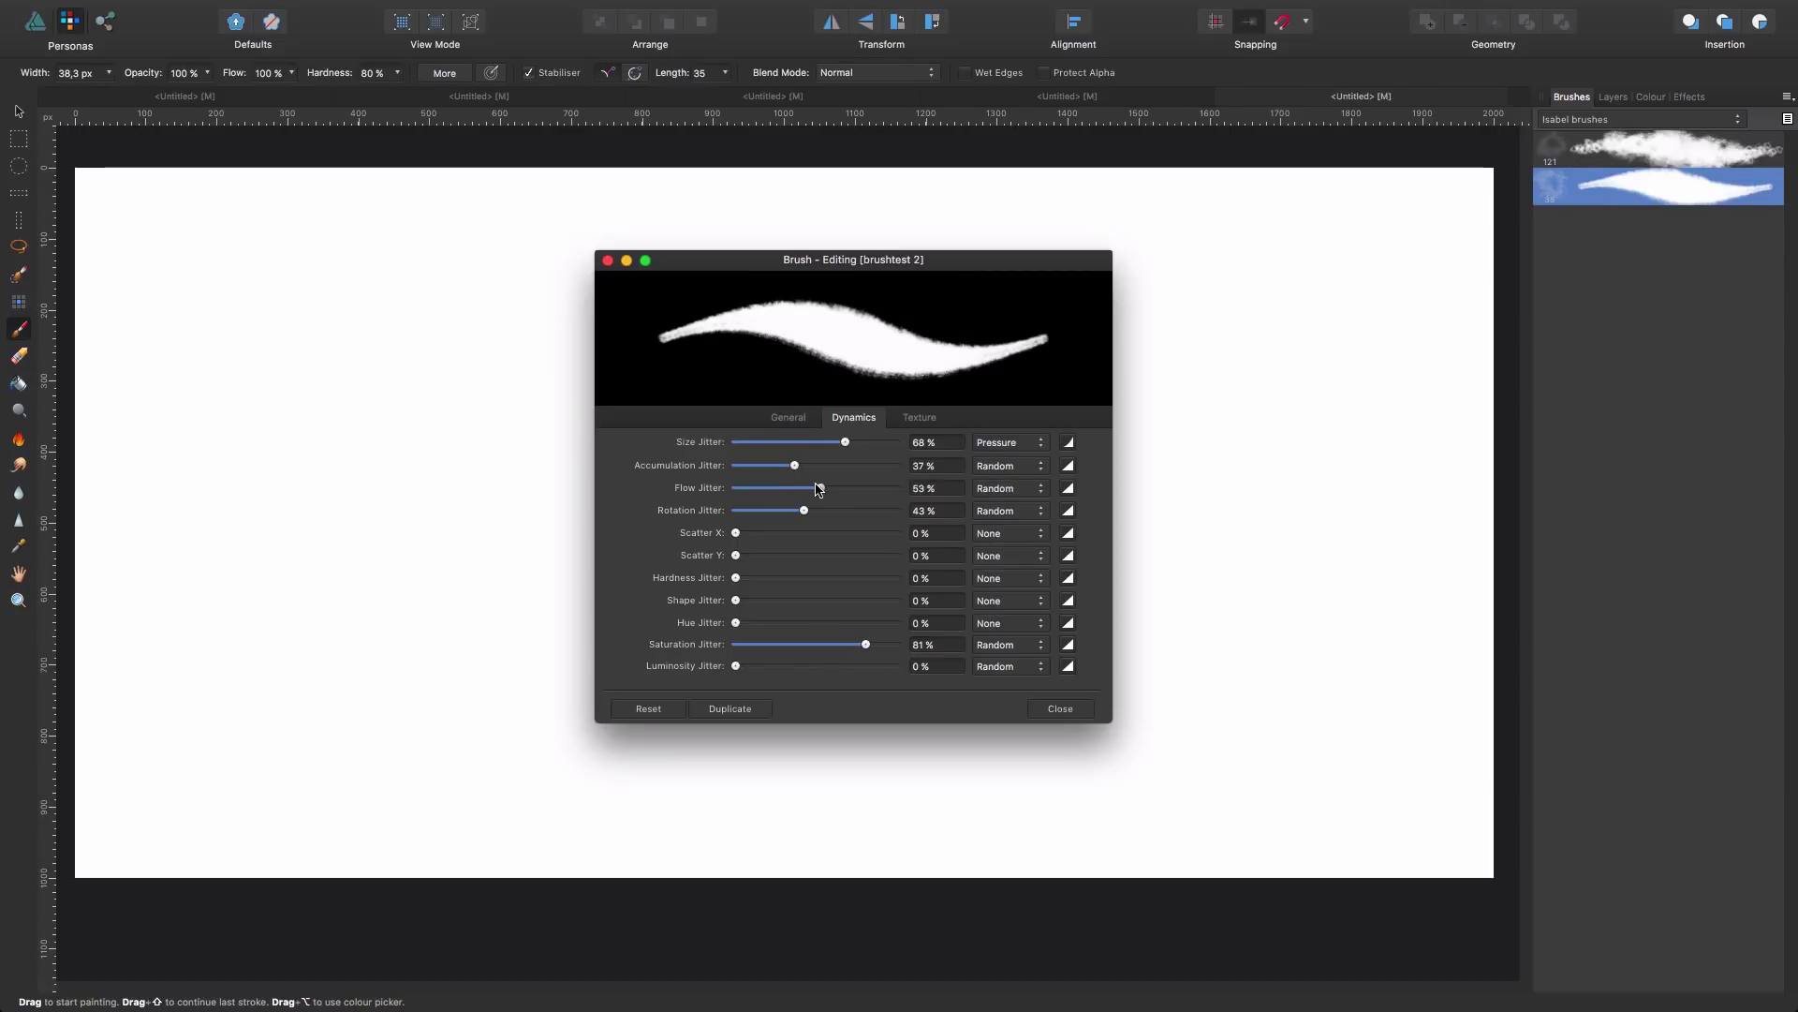
pyautogui.moveTo(736, 532); pyautogui.dragTo(845, 532)
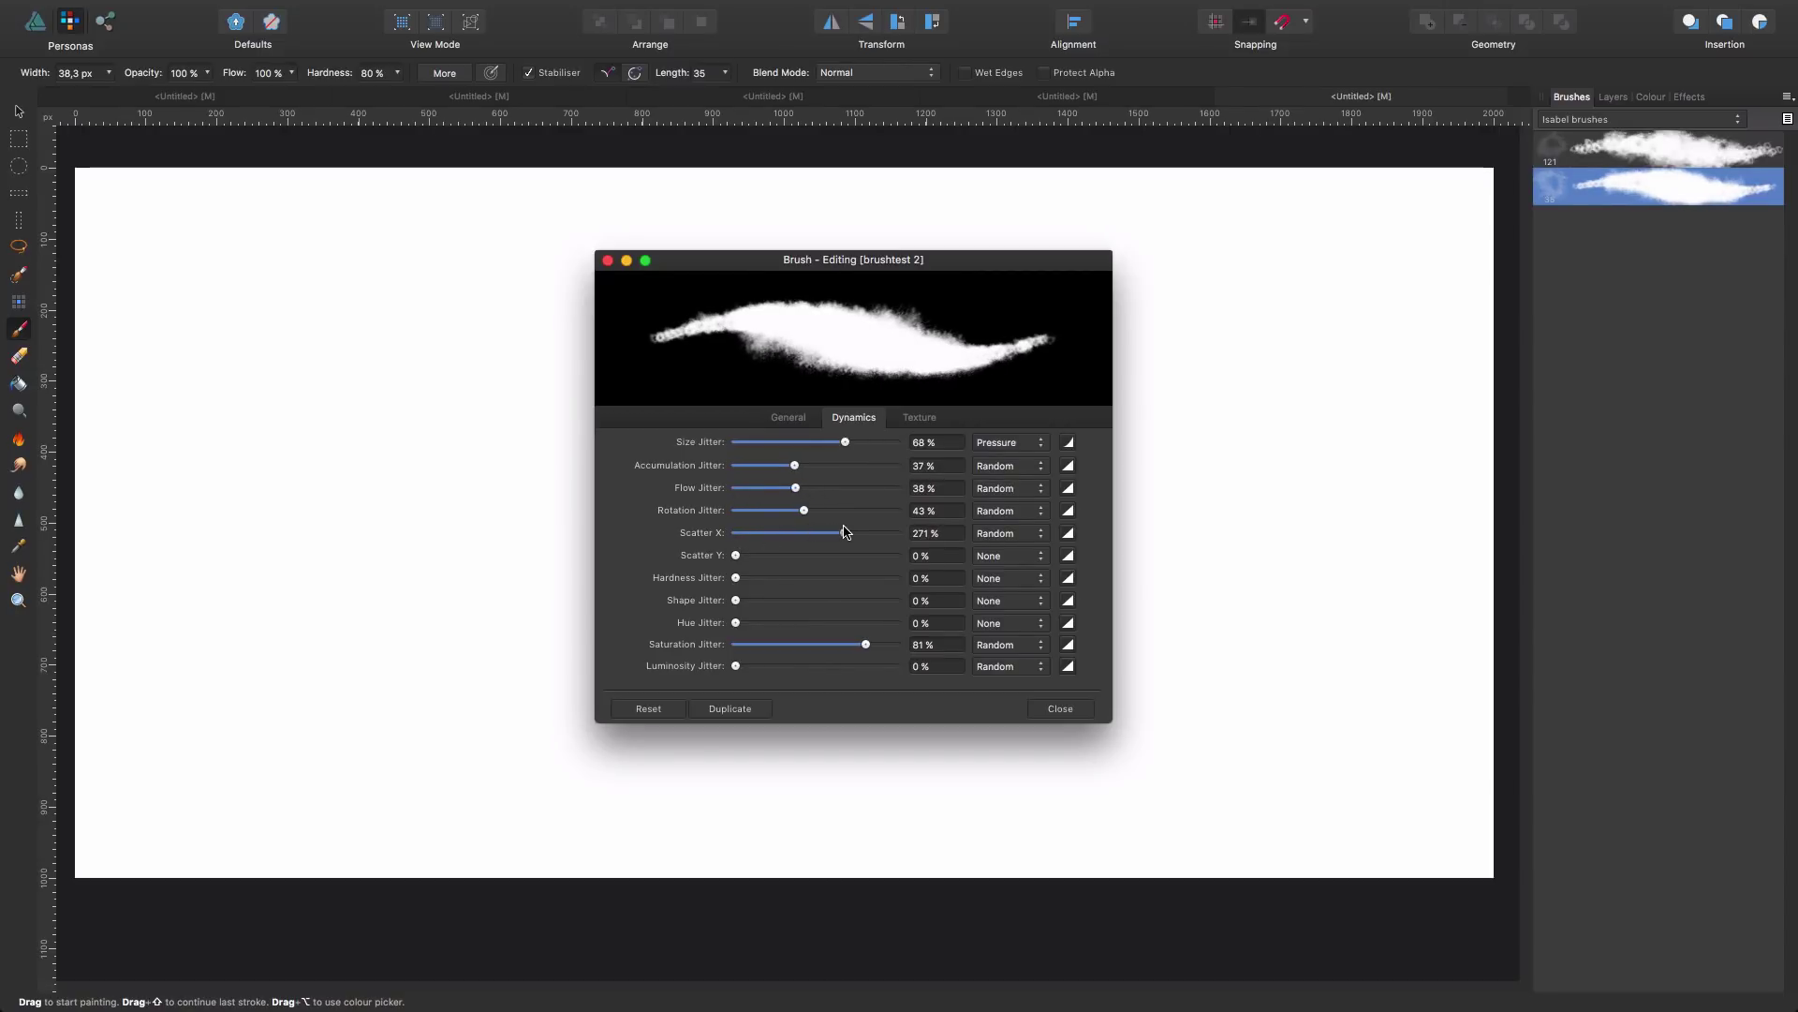
pyautogui.click(1077, 710)
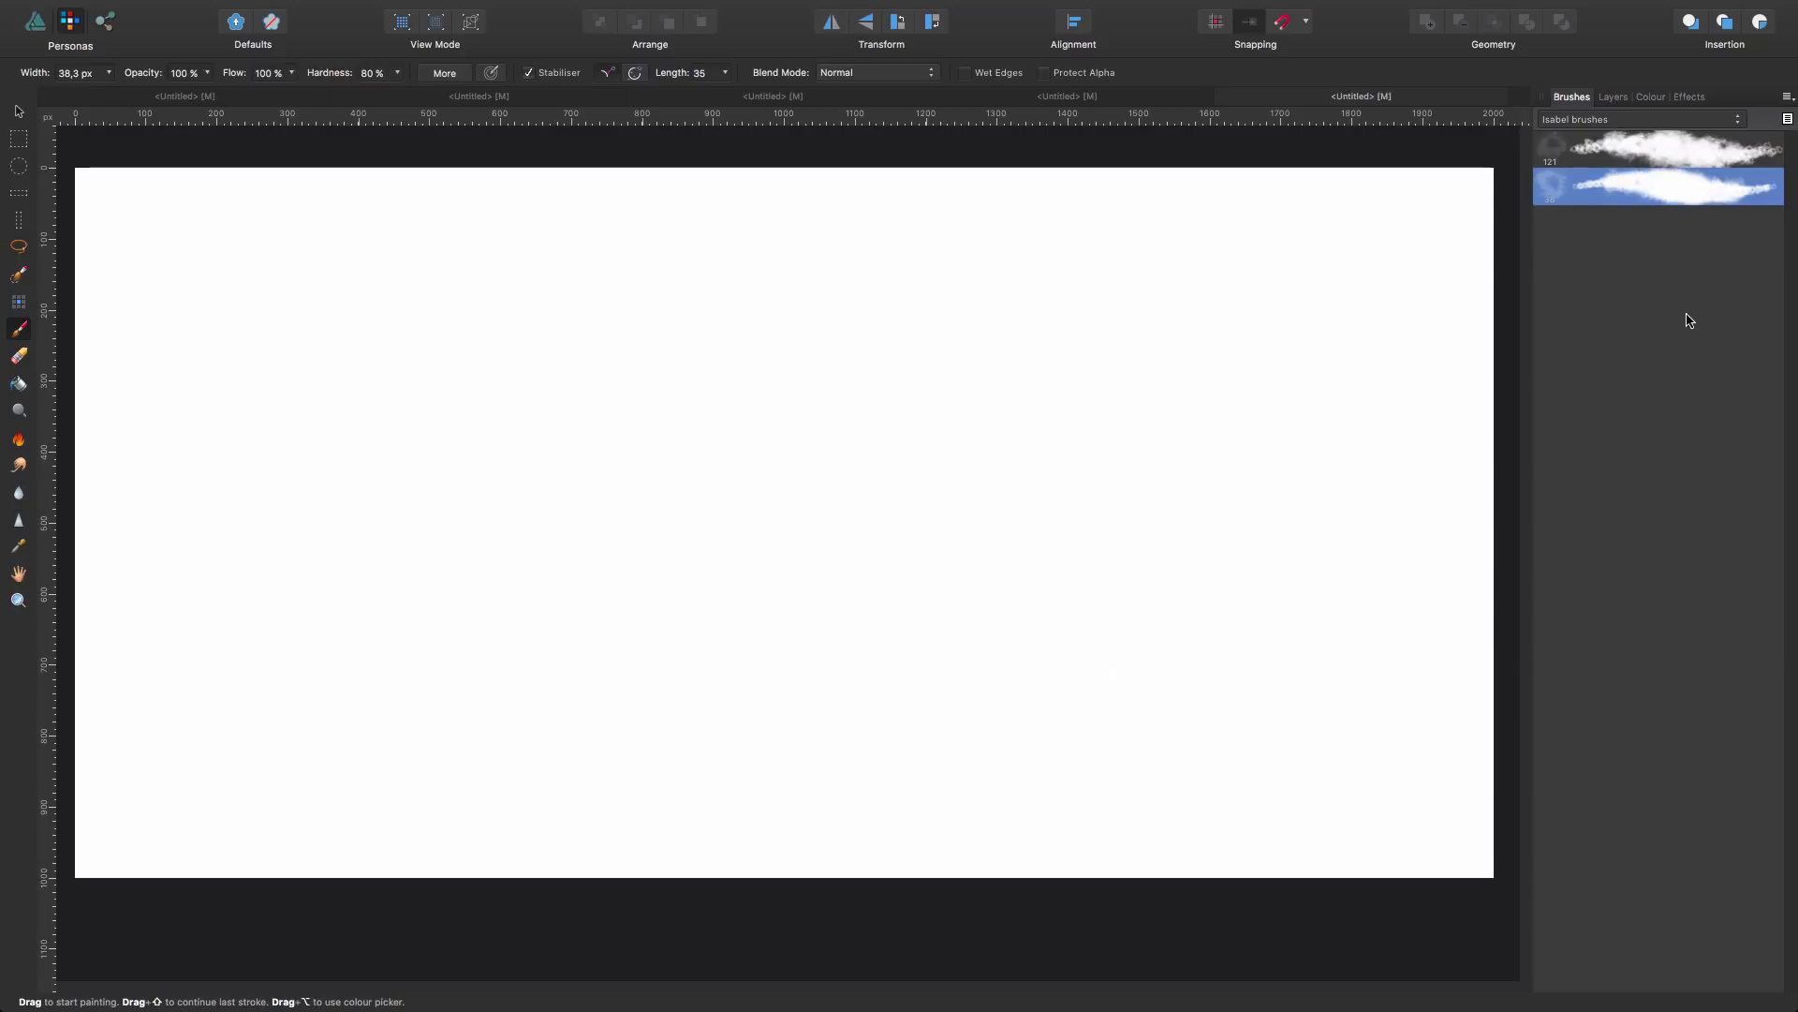
# Step: Paint a thin cyan stroke with the new brush and a wide blue stroke with brush 121
pyautogui.moveTo(468, 287); pyautogui.dragTo(1063, 276)
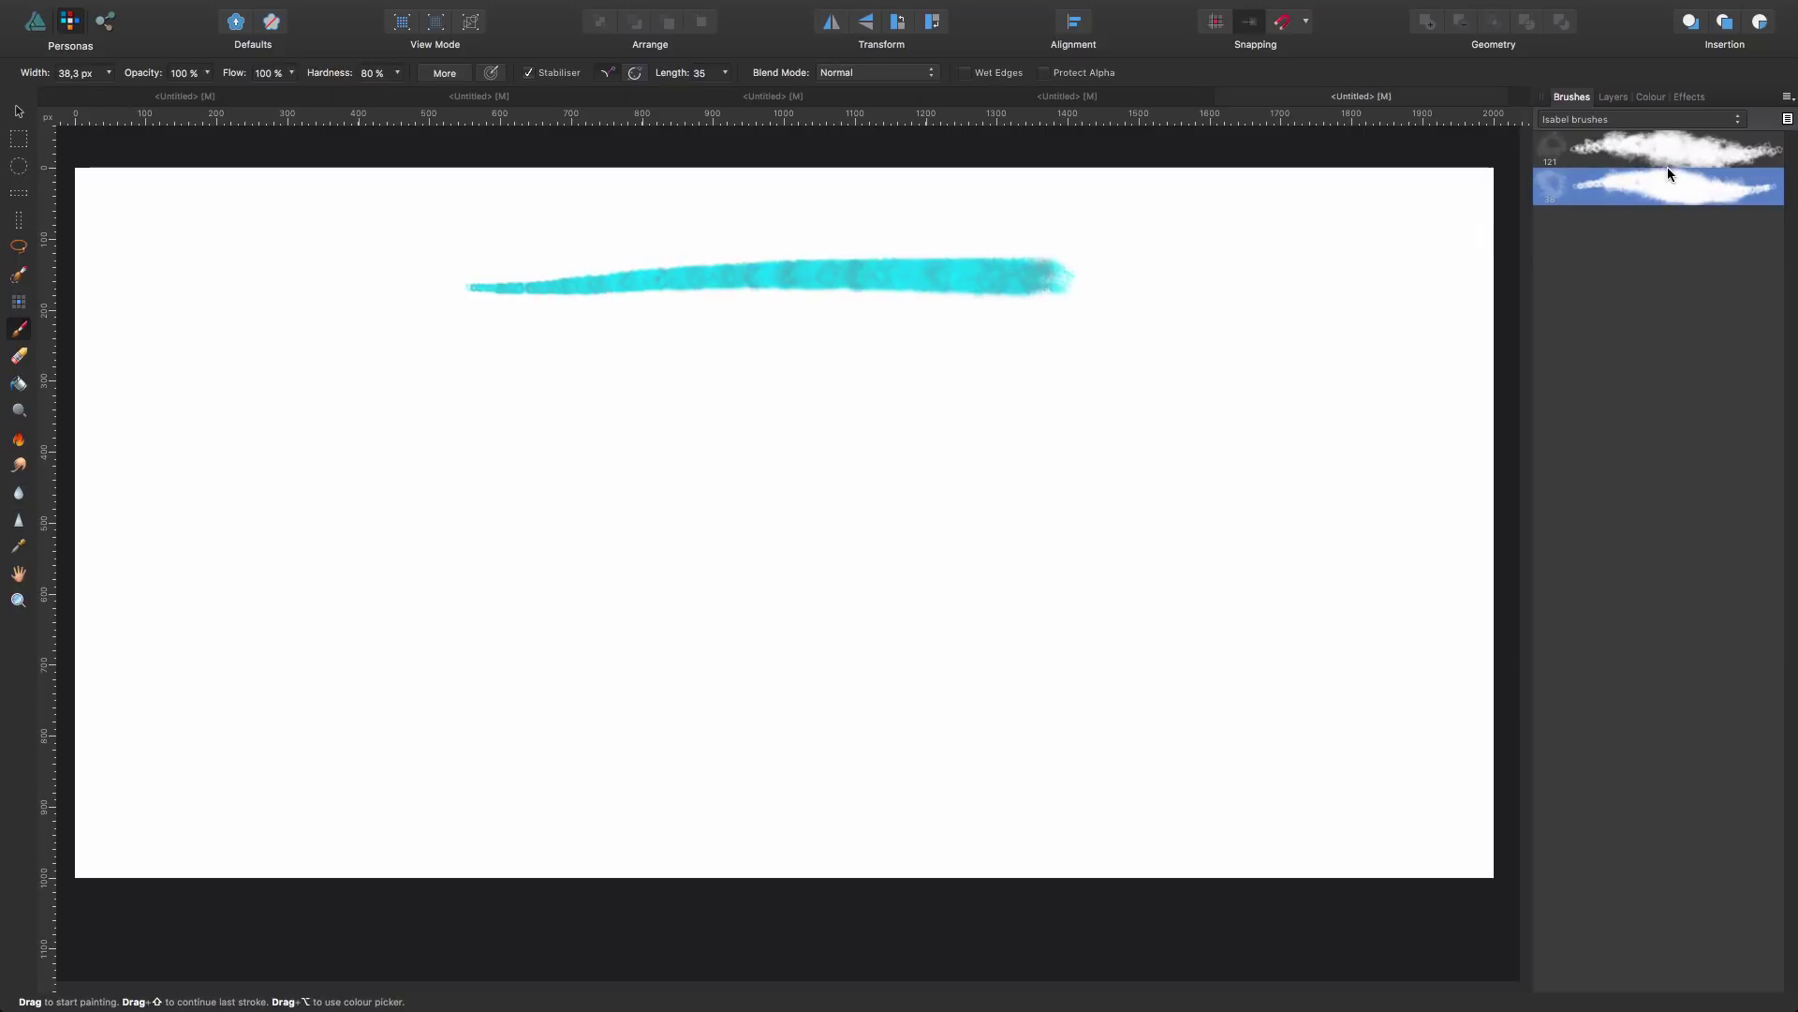
pyautogui.click(1699, 149)
pyautogui.moveTo(339, 431)
pyautogui.mouseDown()
pyautogui.moveTo(1316, 398)
pyautogui.moveTo(1185, 525)
pyautogui.mouseUp()
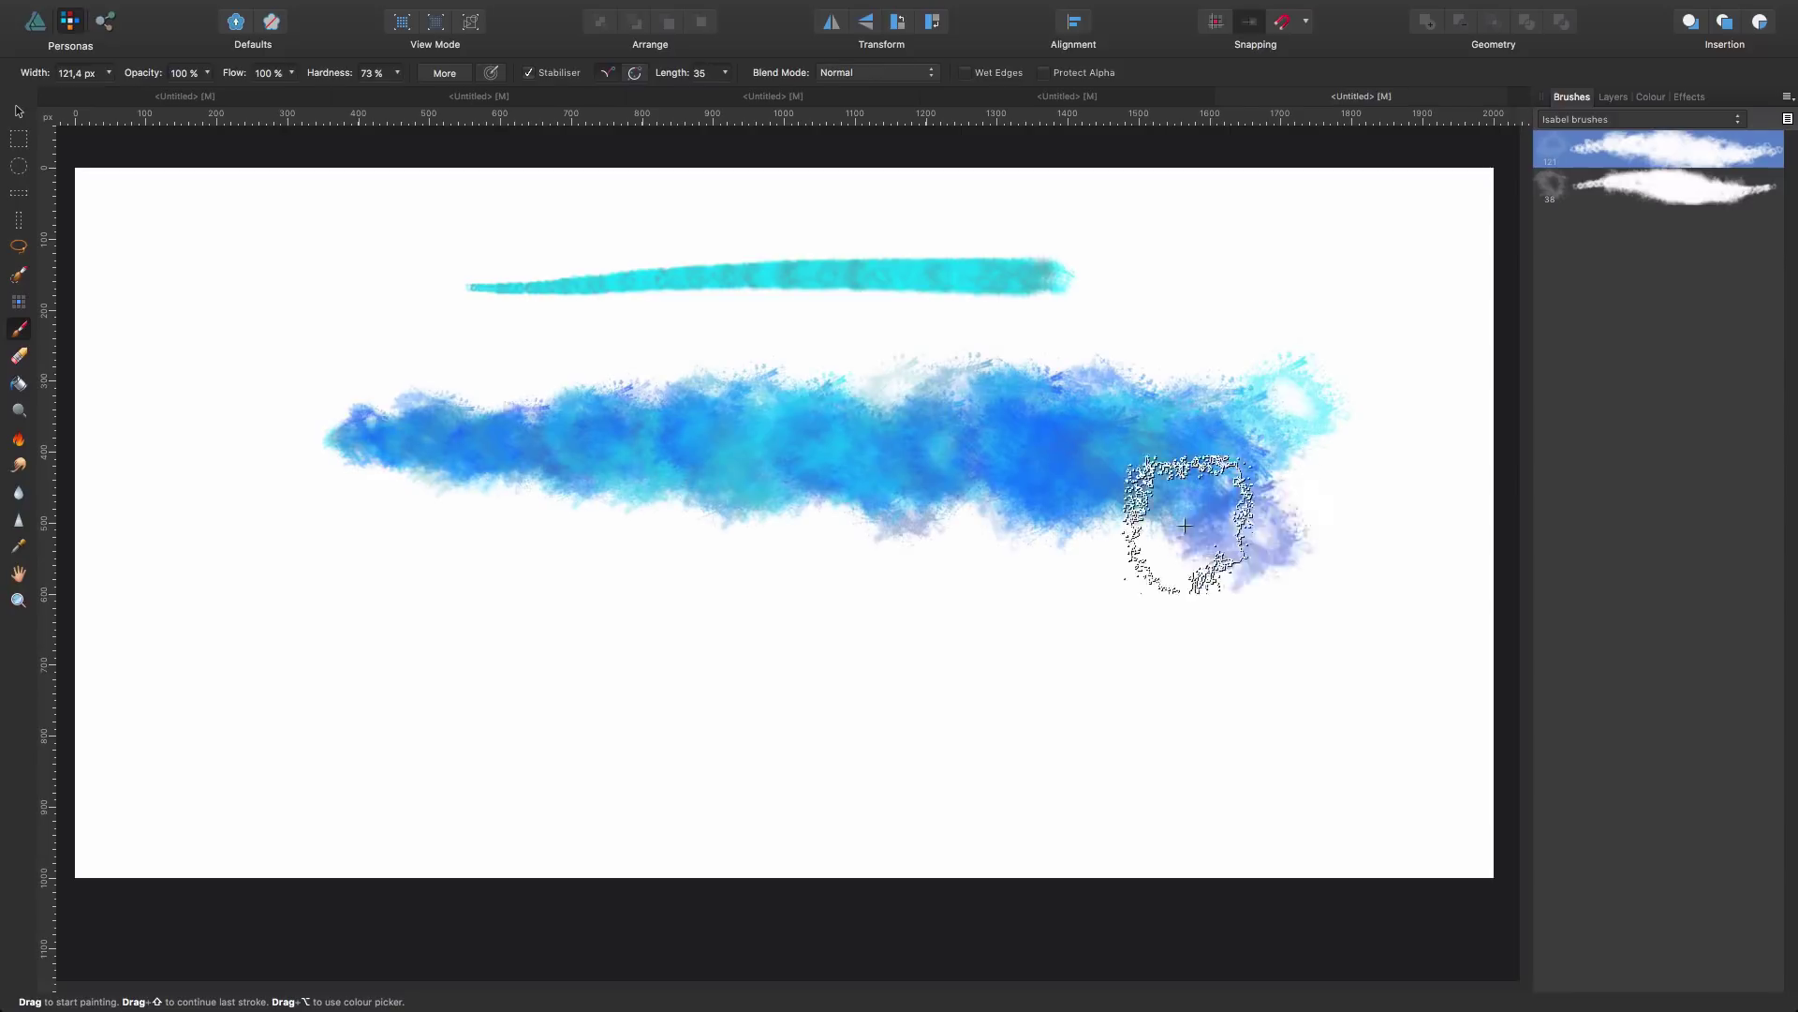
pyautogui.click(1648, 186)
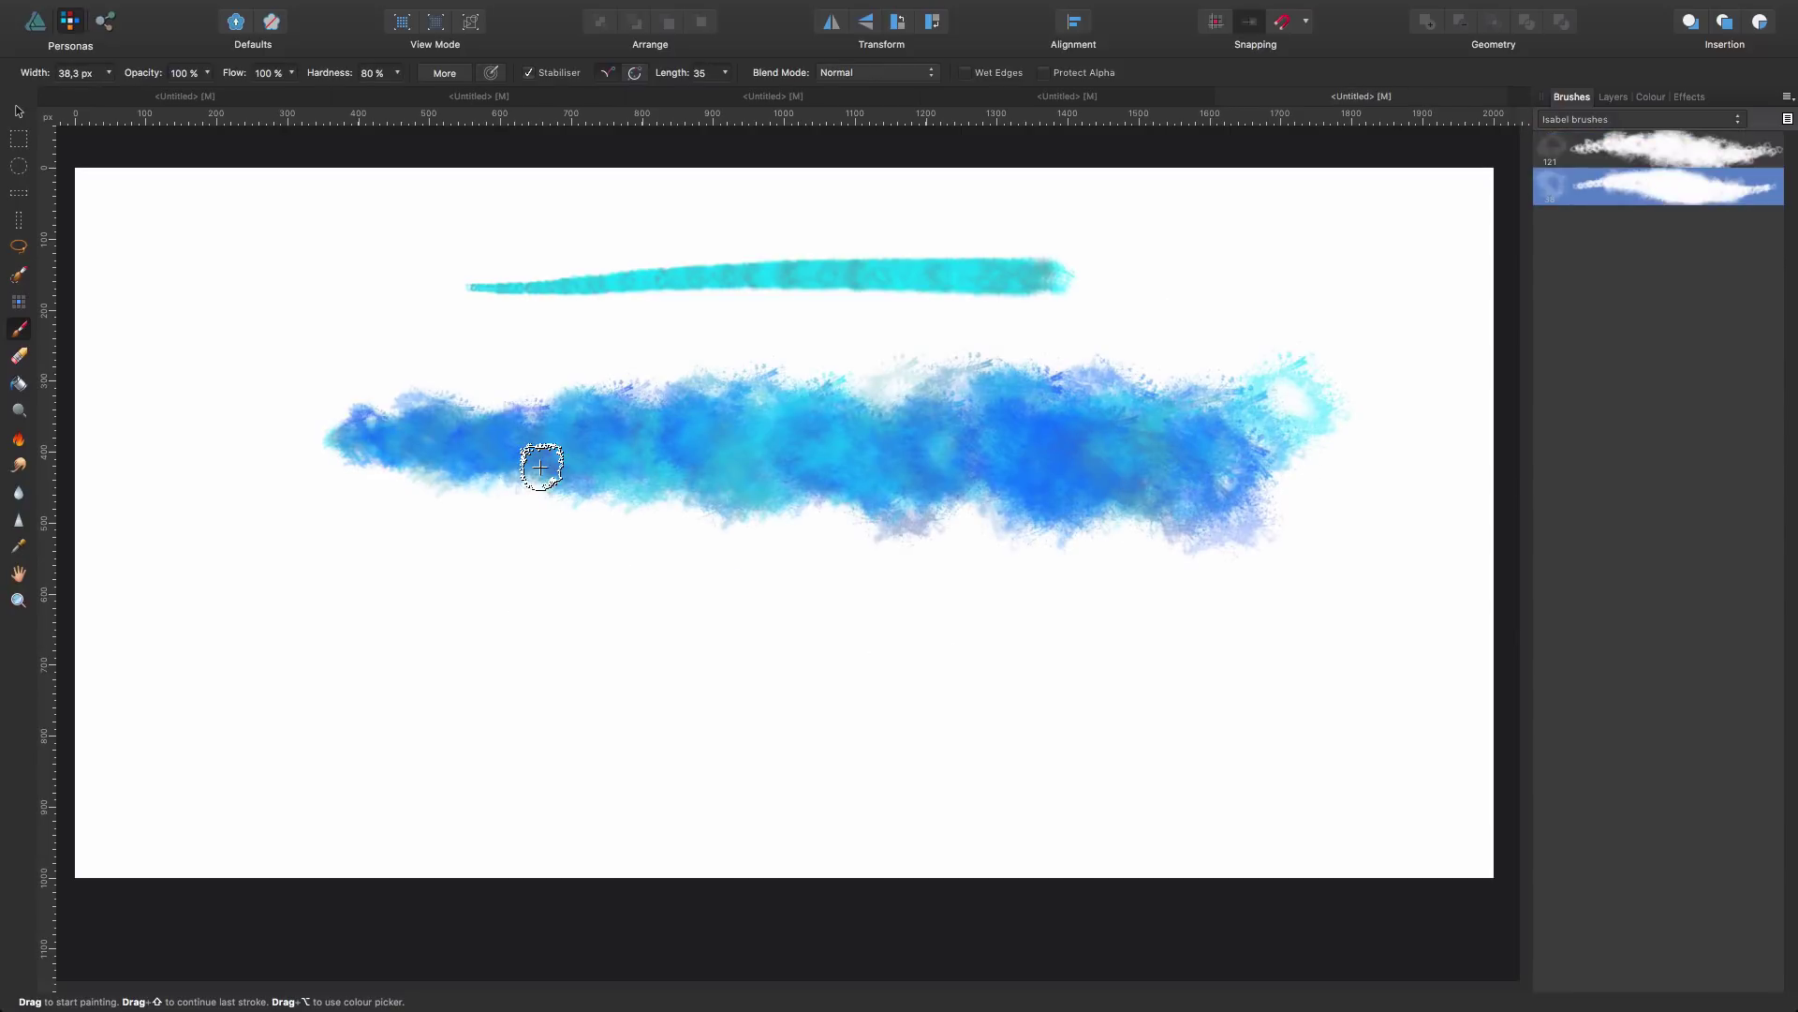
# Step: Export the Isabel brushes category as a brush file named test on the Desktop
pyautogui.click(1788, 100)
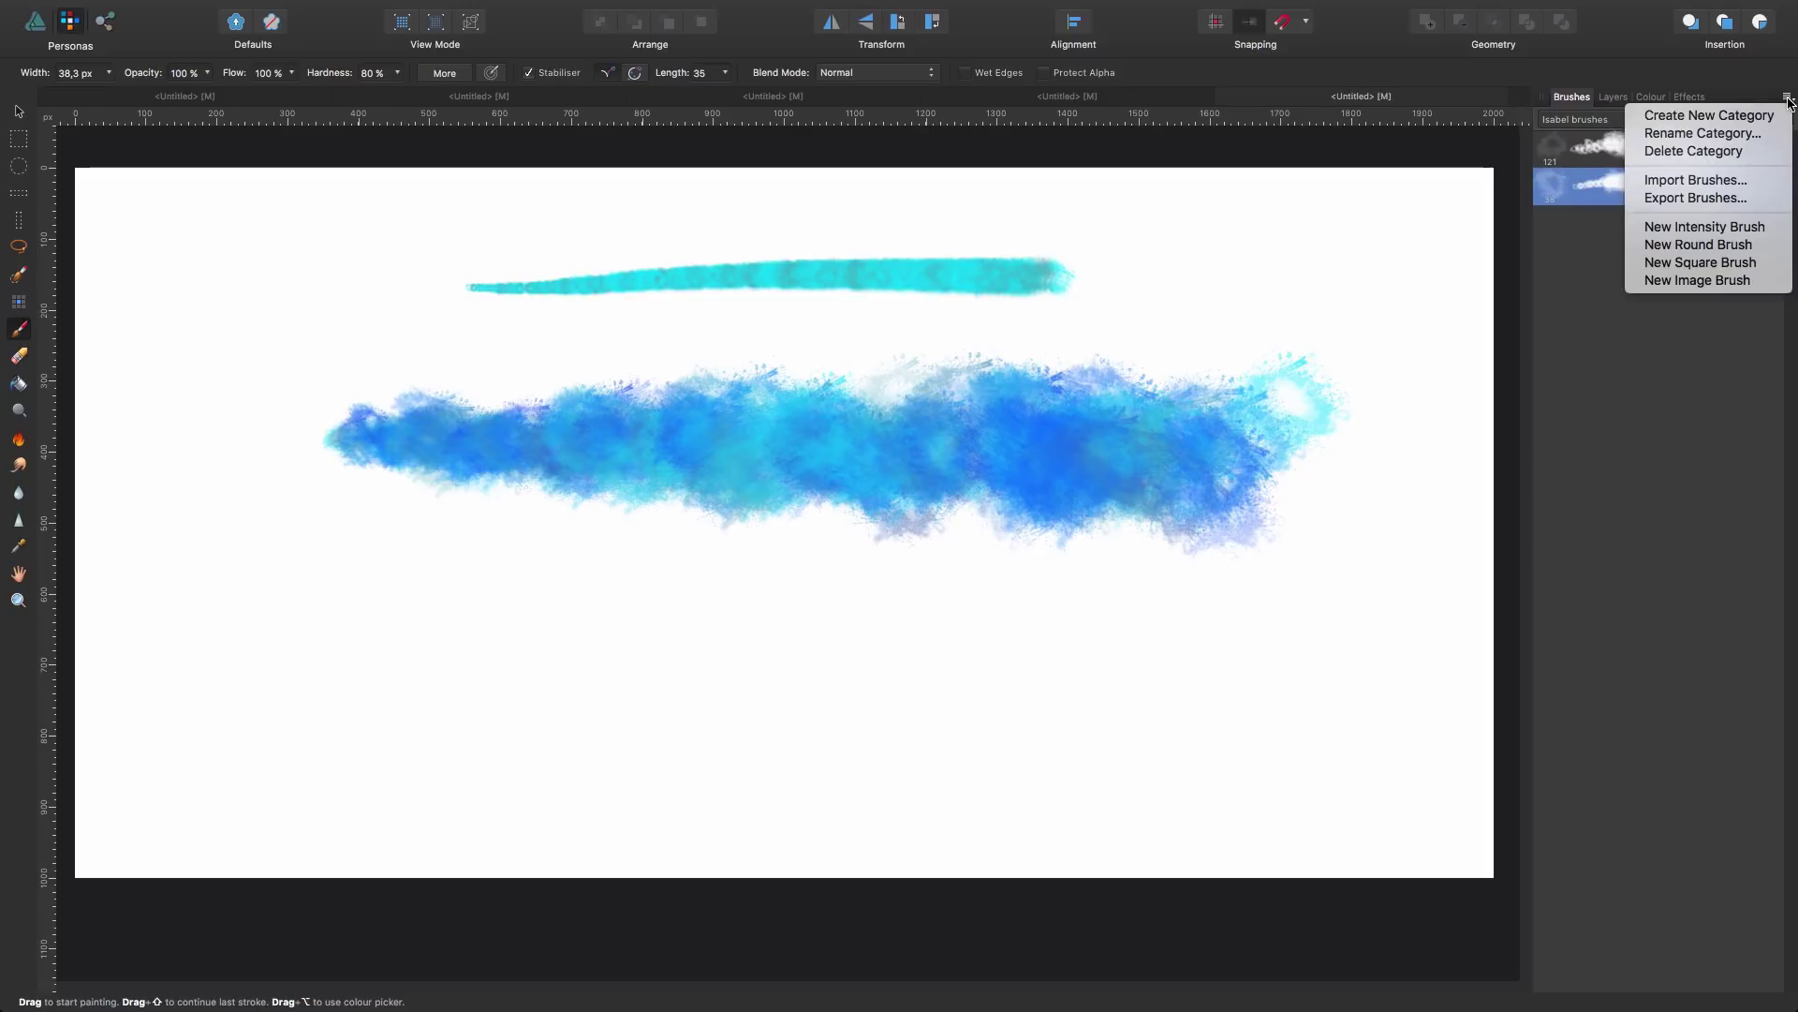
pyautogui.click(1691, 198)
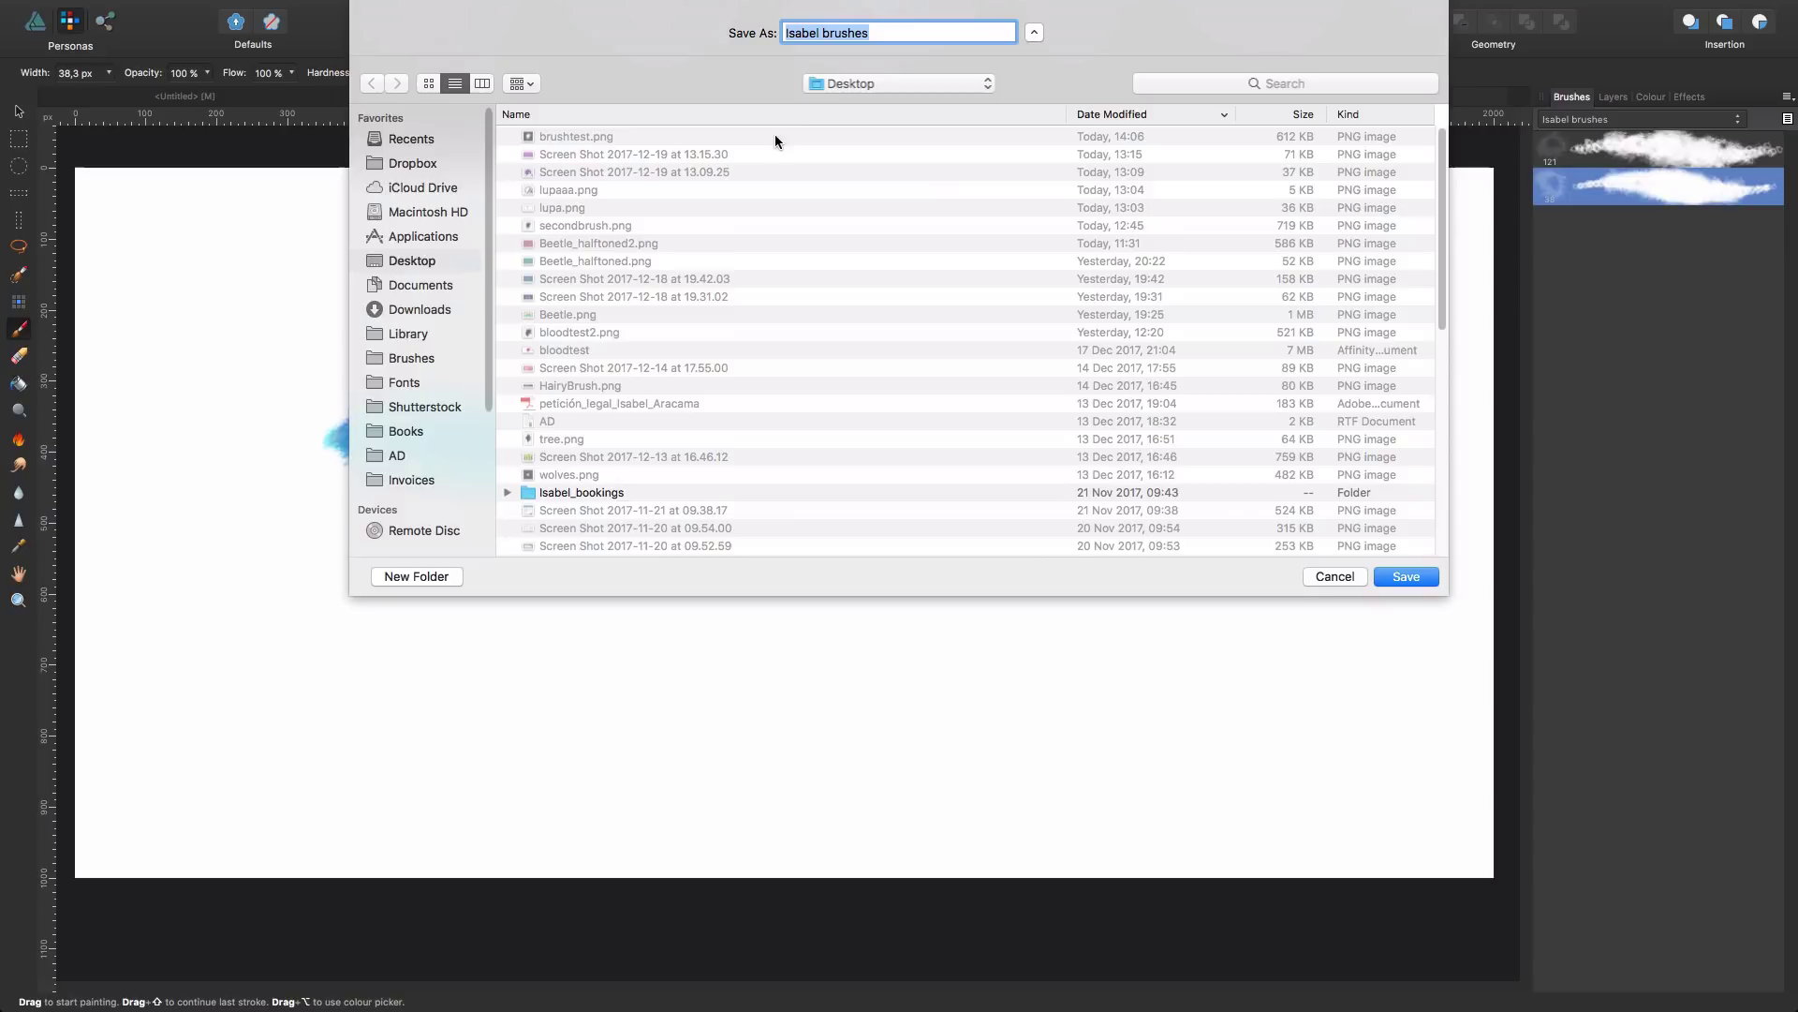
pyautogui.write('ipd')
pyautogui.press('Return')
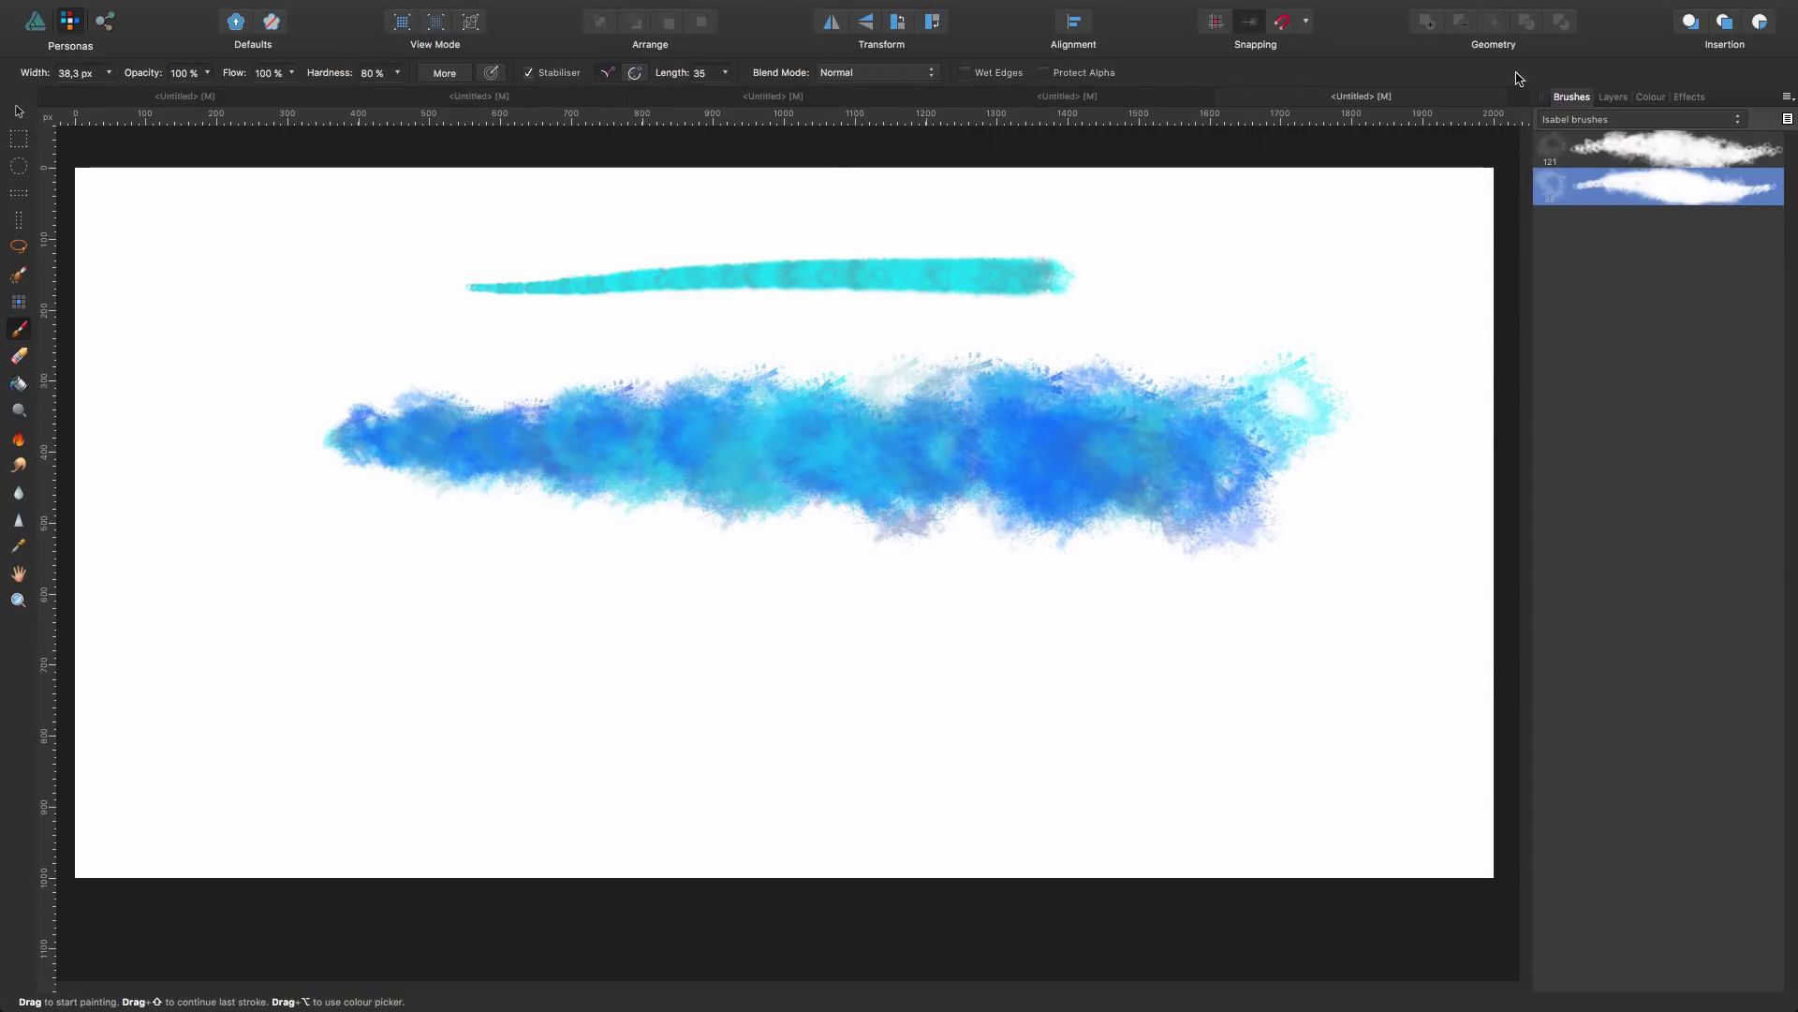
# Step: Create a new empty brush category and import the two brushes from test.afbrushes into it
pyautogui.click(1786, 96)
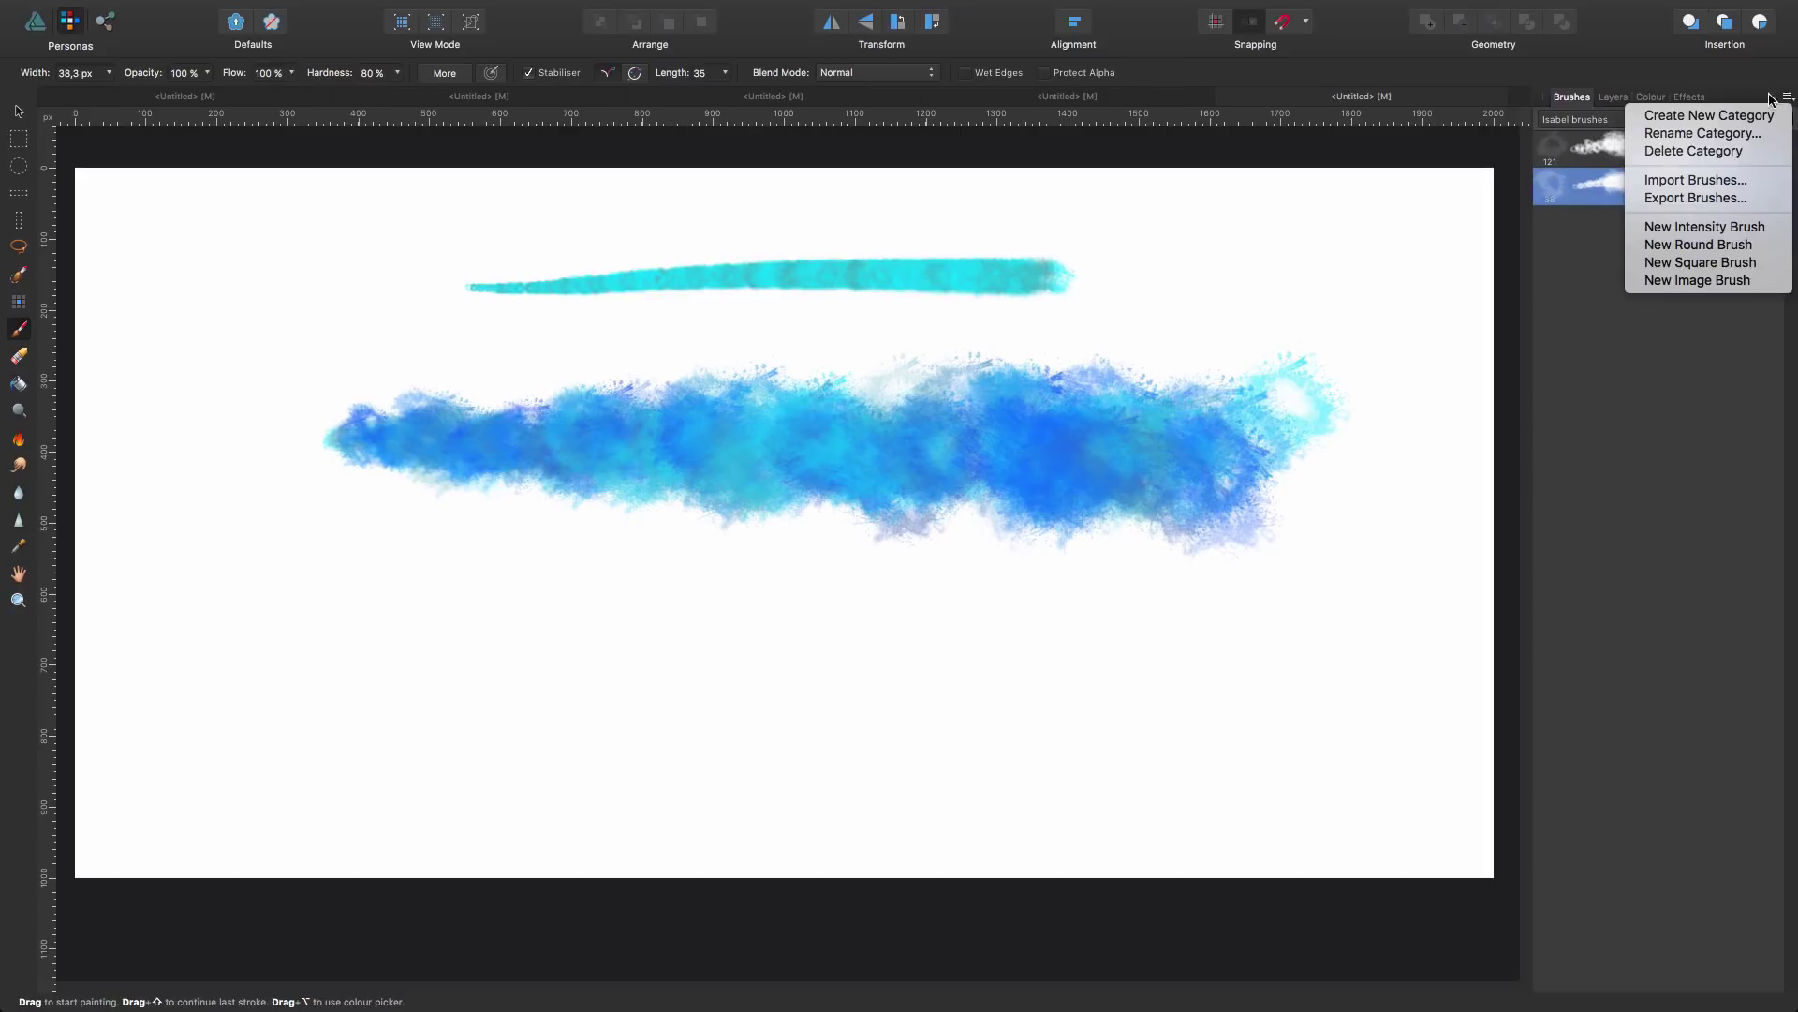
pyautogui.click(1719, 117)
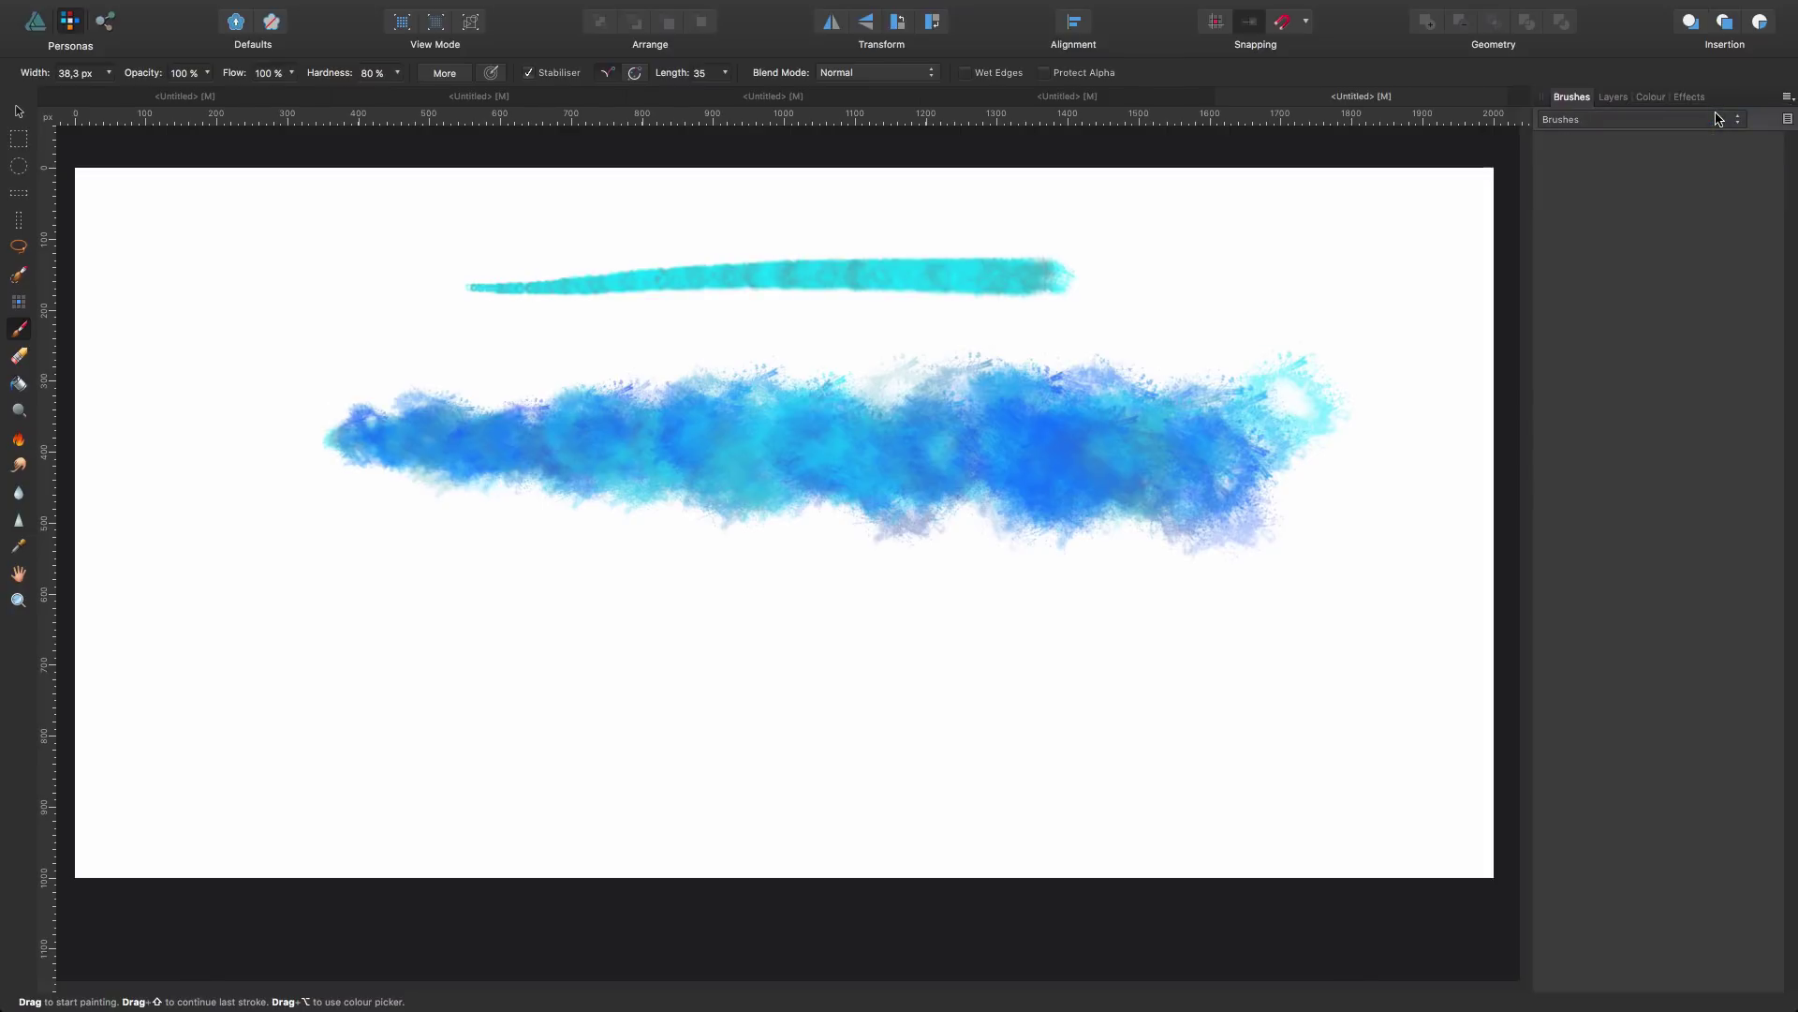
pyautogui.click(1786, 98)
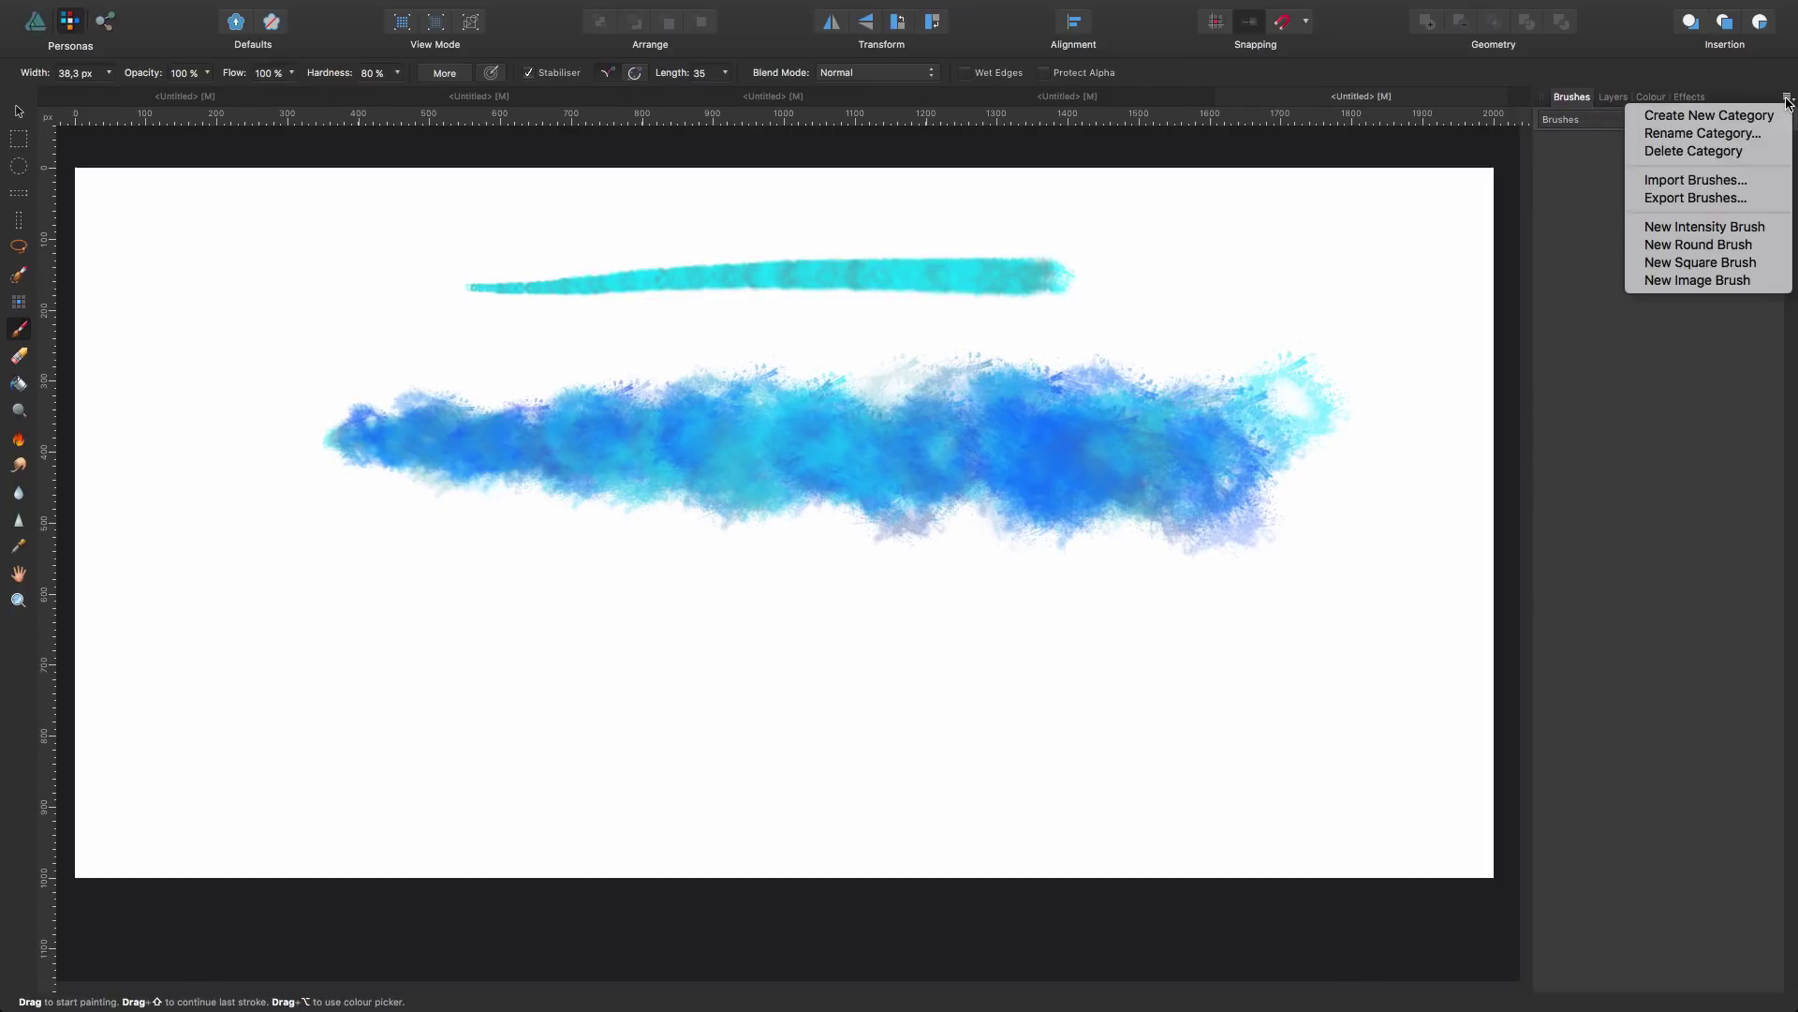
pyautogui.click(1698, 180)
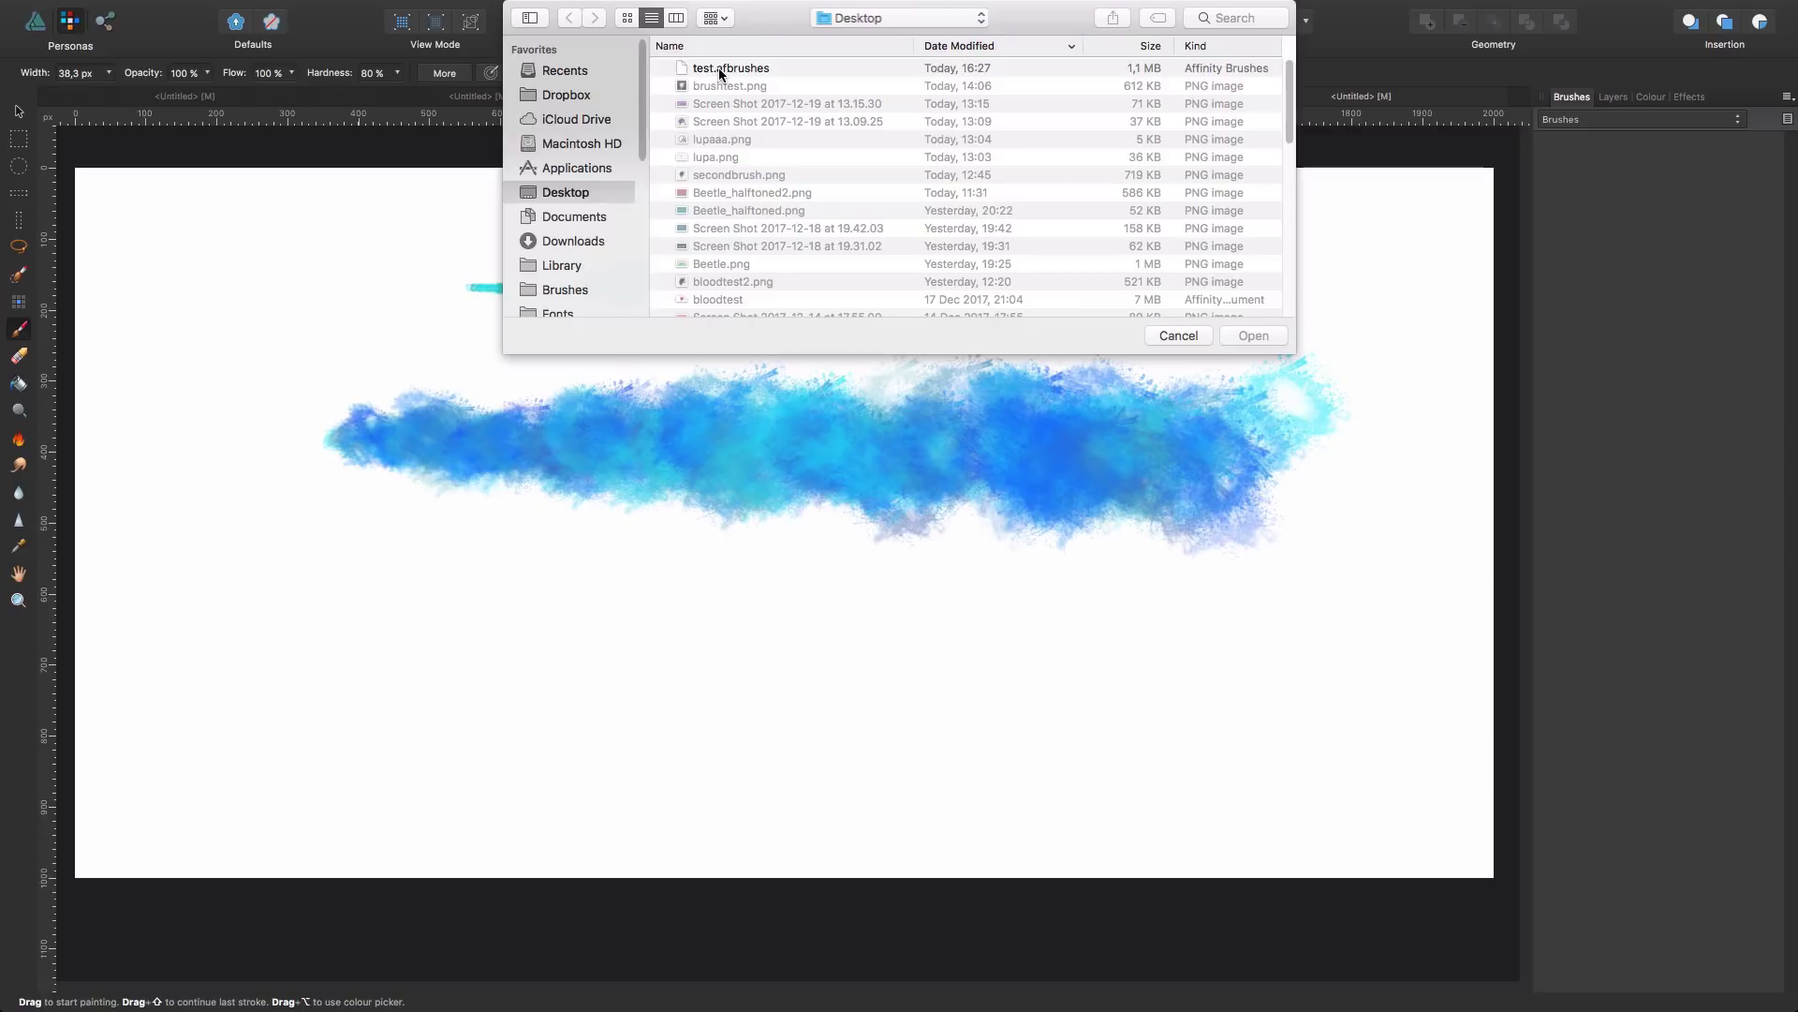
pyautogui.click(736, 68)
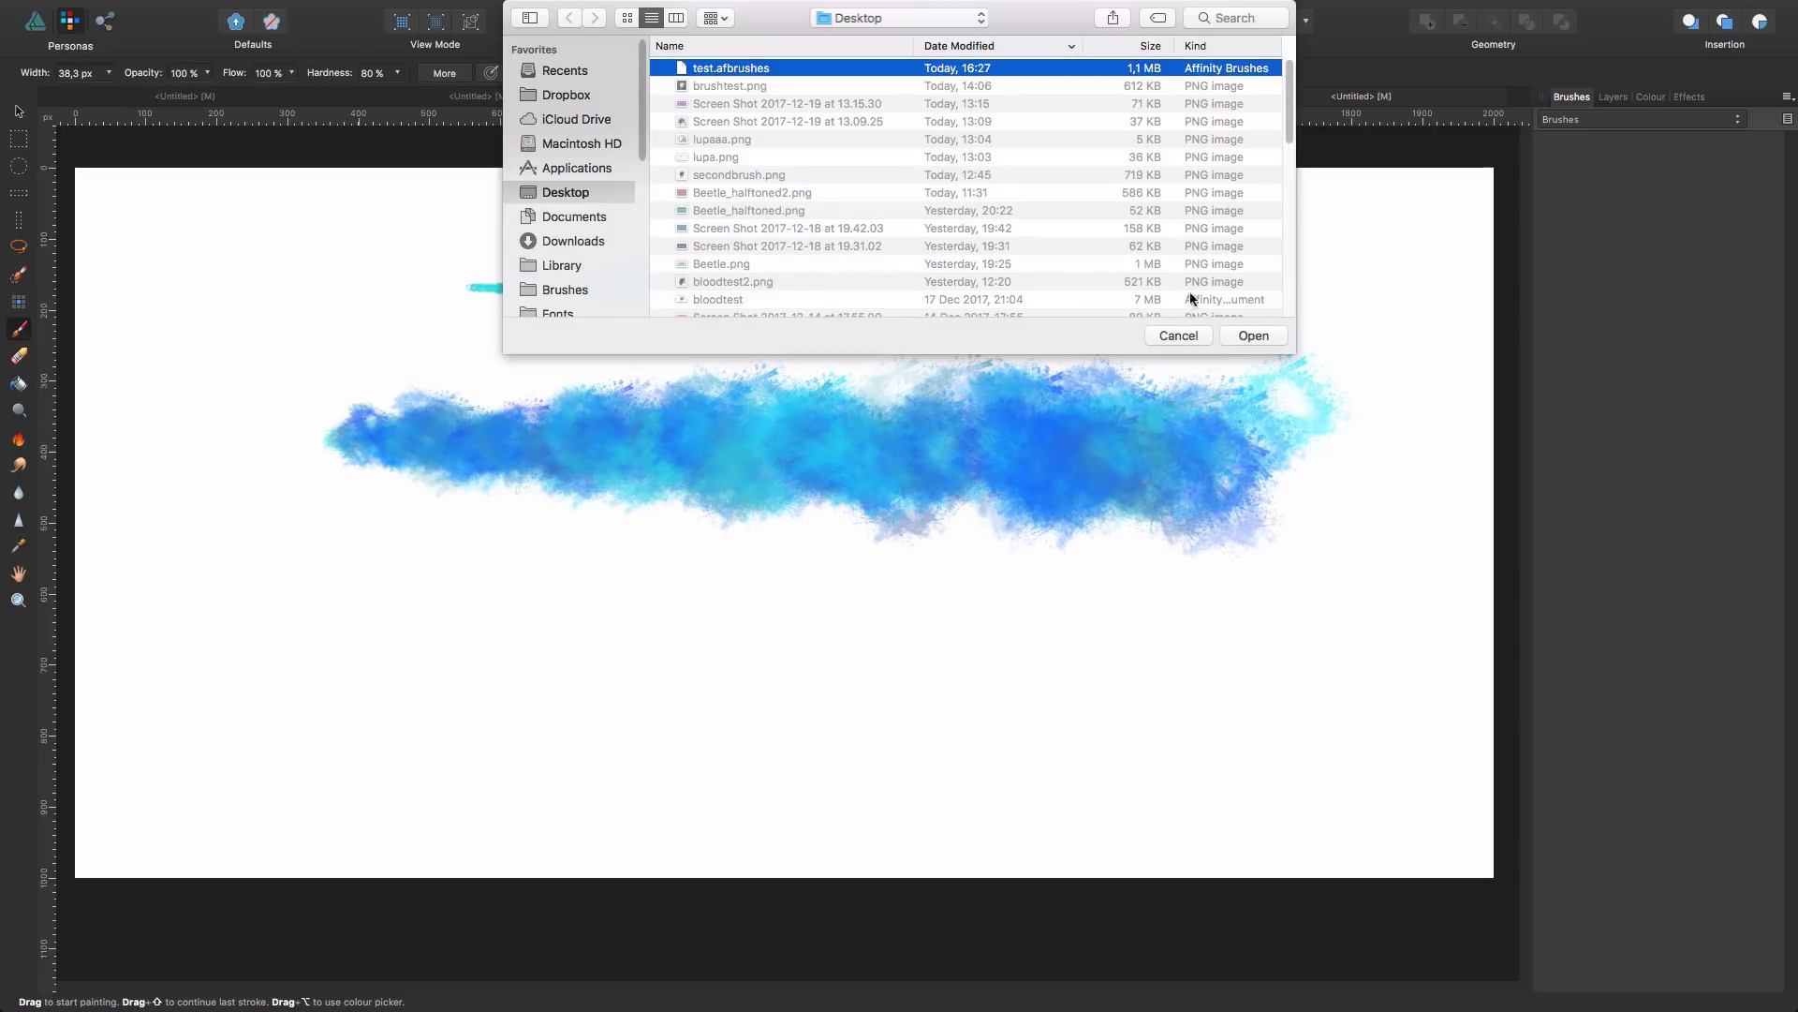
pyautogui.click(1249, 335)
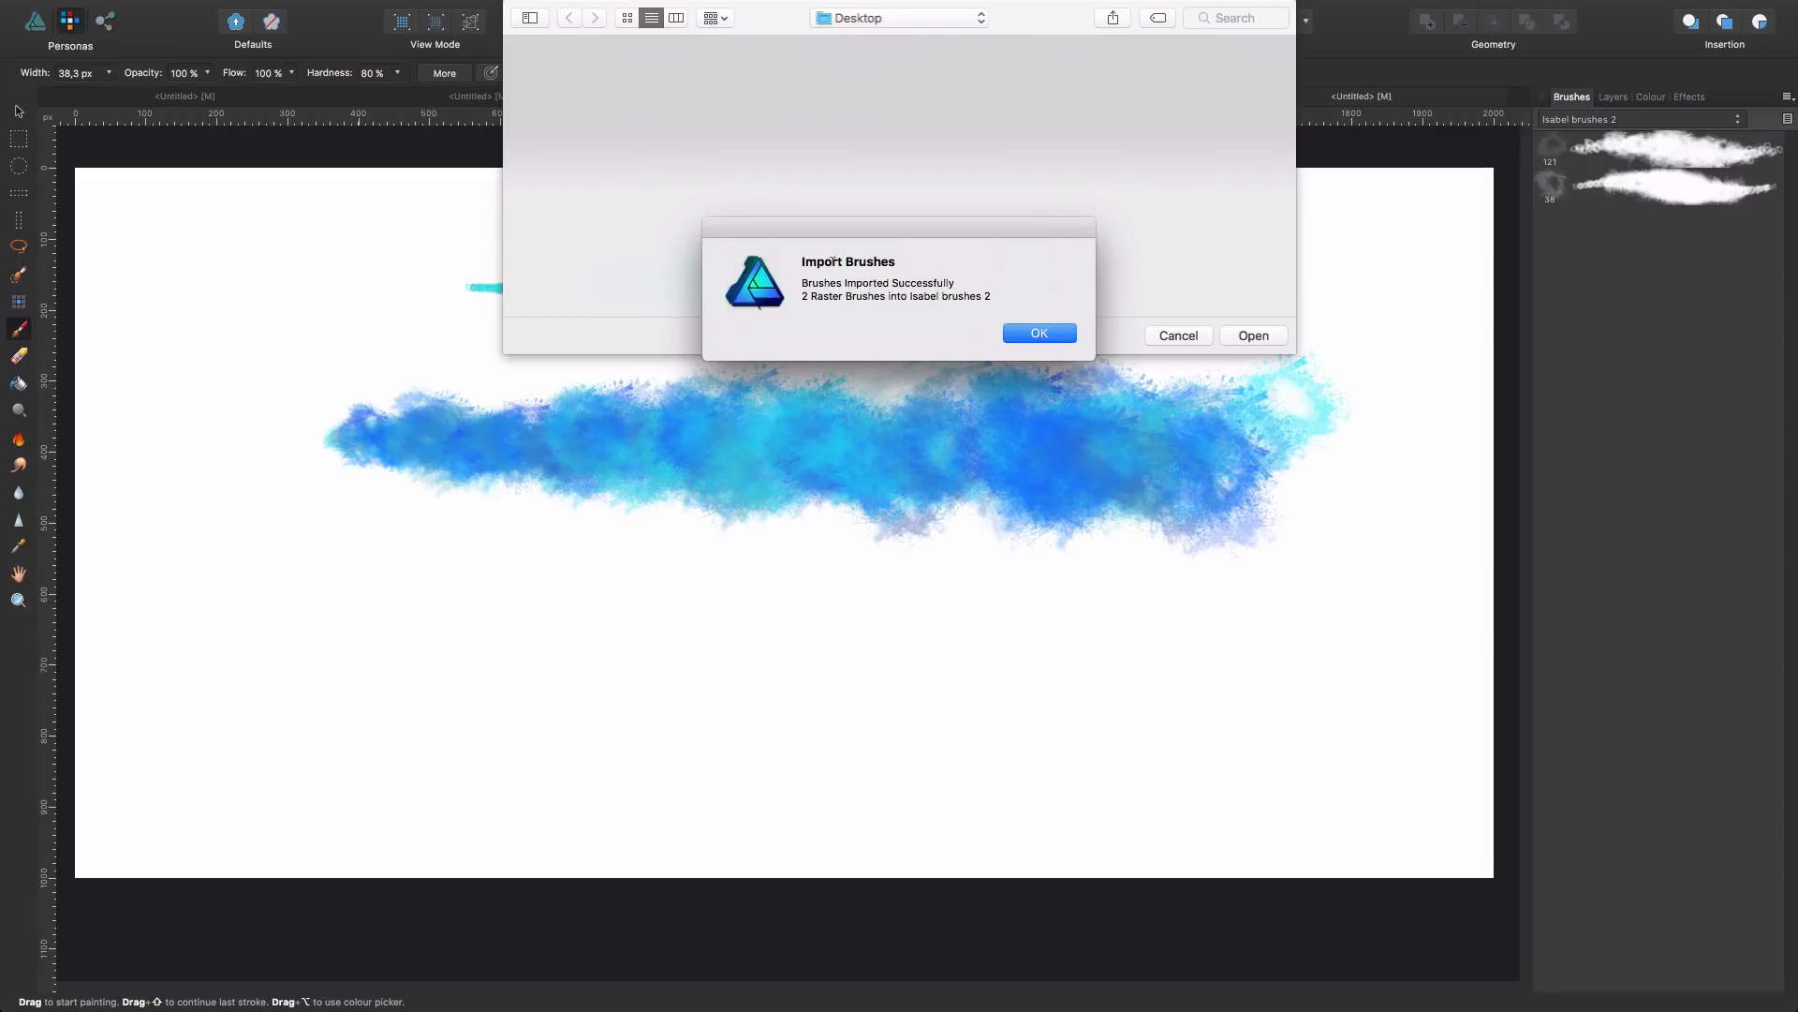
pyautogui.click(1038, 335)
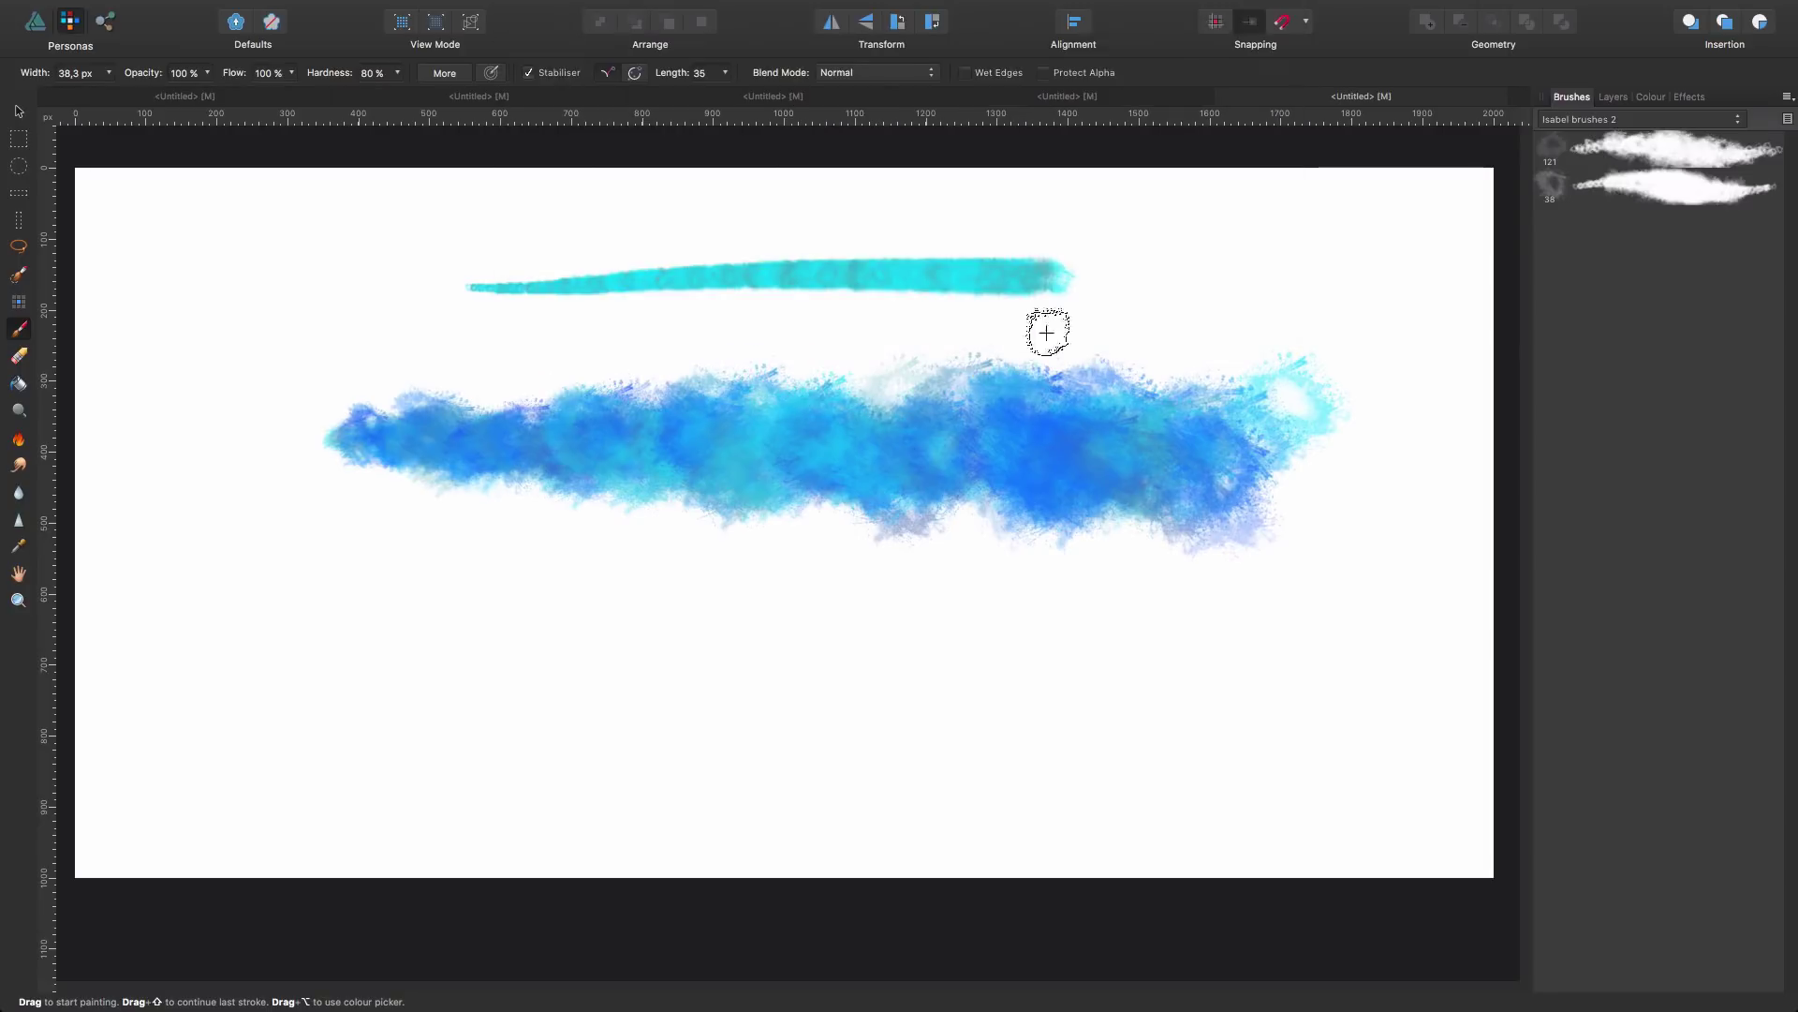
# Step: Paint a cyan stroke with the second imported brush and a blue cloud stroke with the first
pyautogui.click(1650, 199)
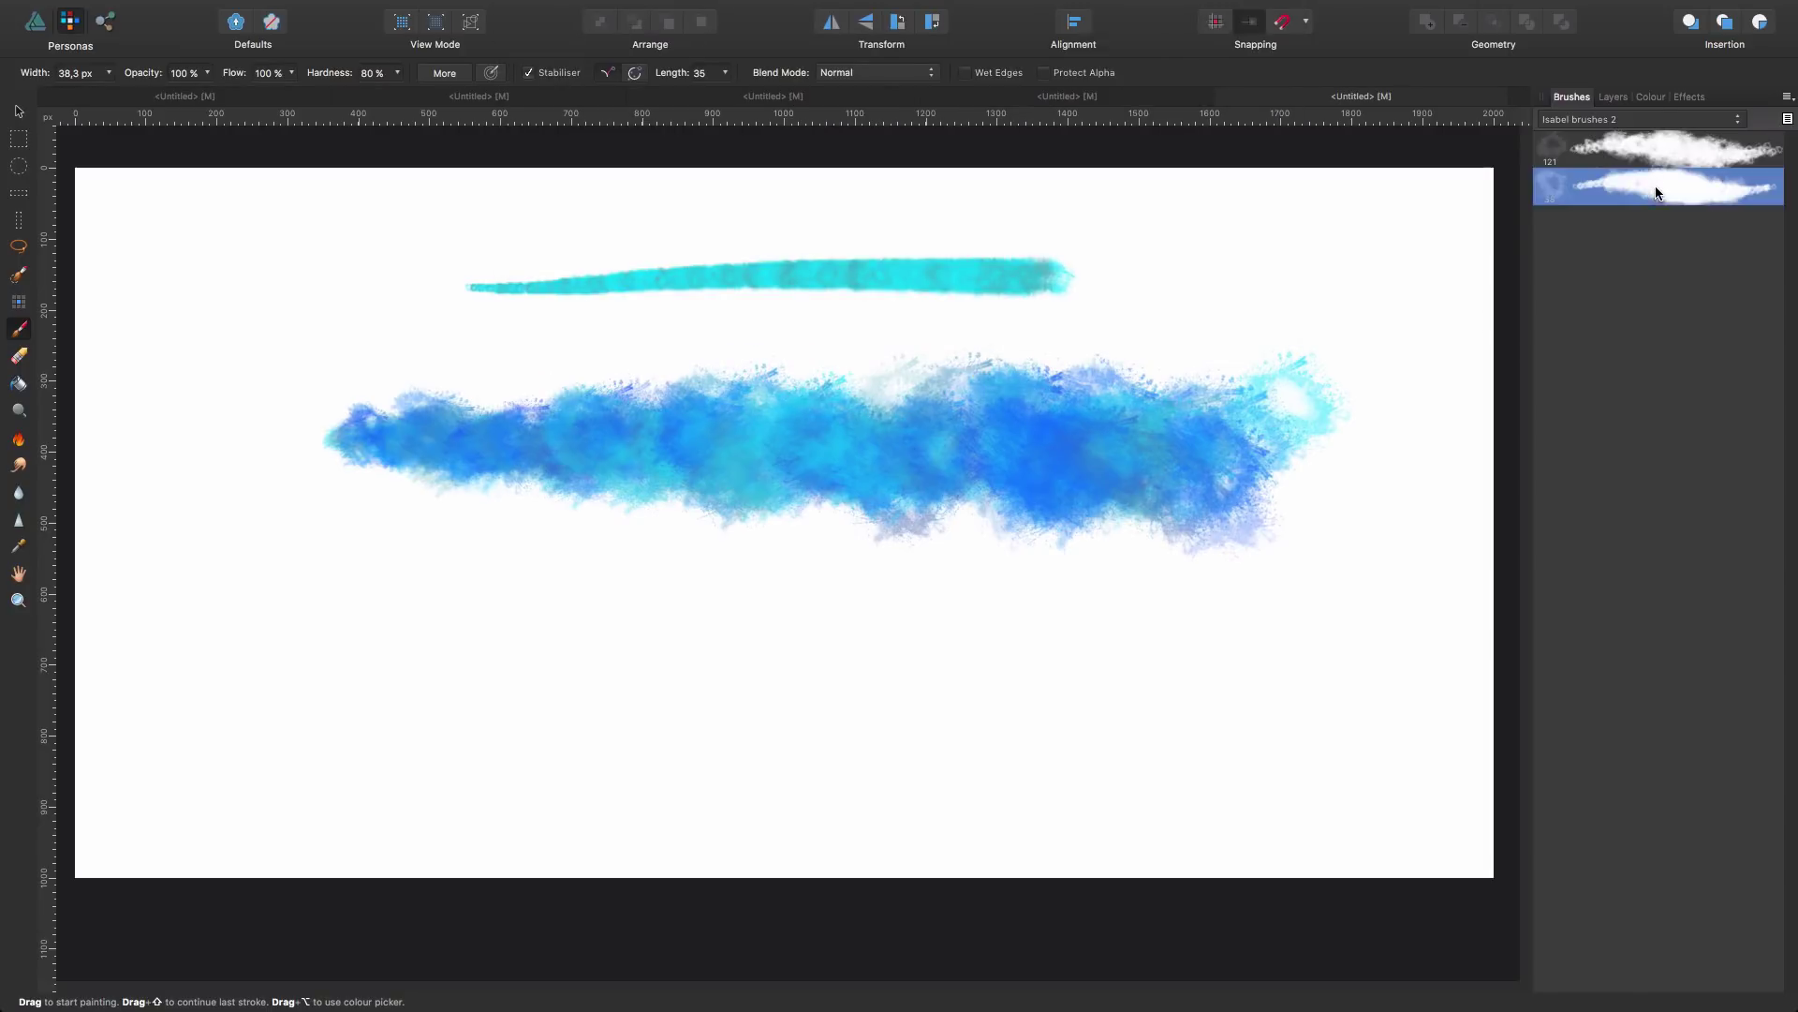
pyautogui.moveTo(644, 617); pyautogui.dragTo(1146, 614)
pyautogui.click(1658, 148)
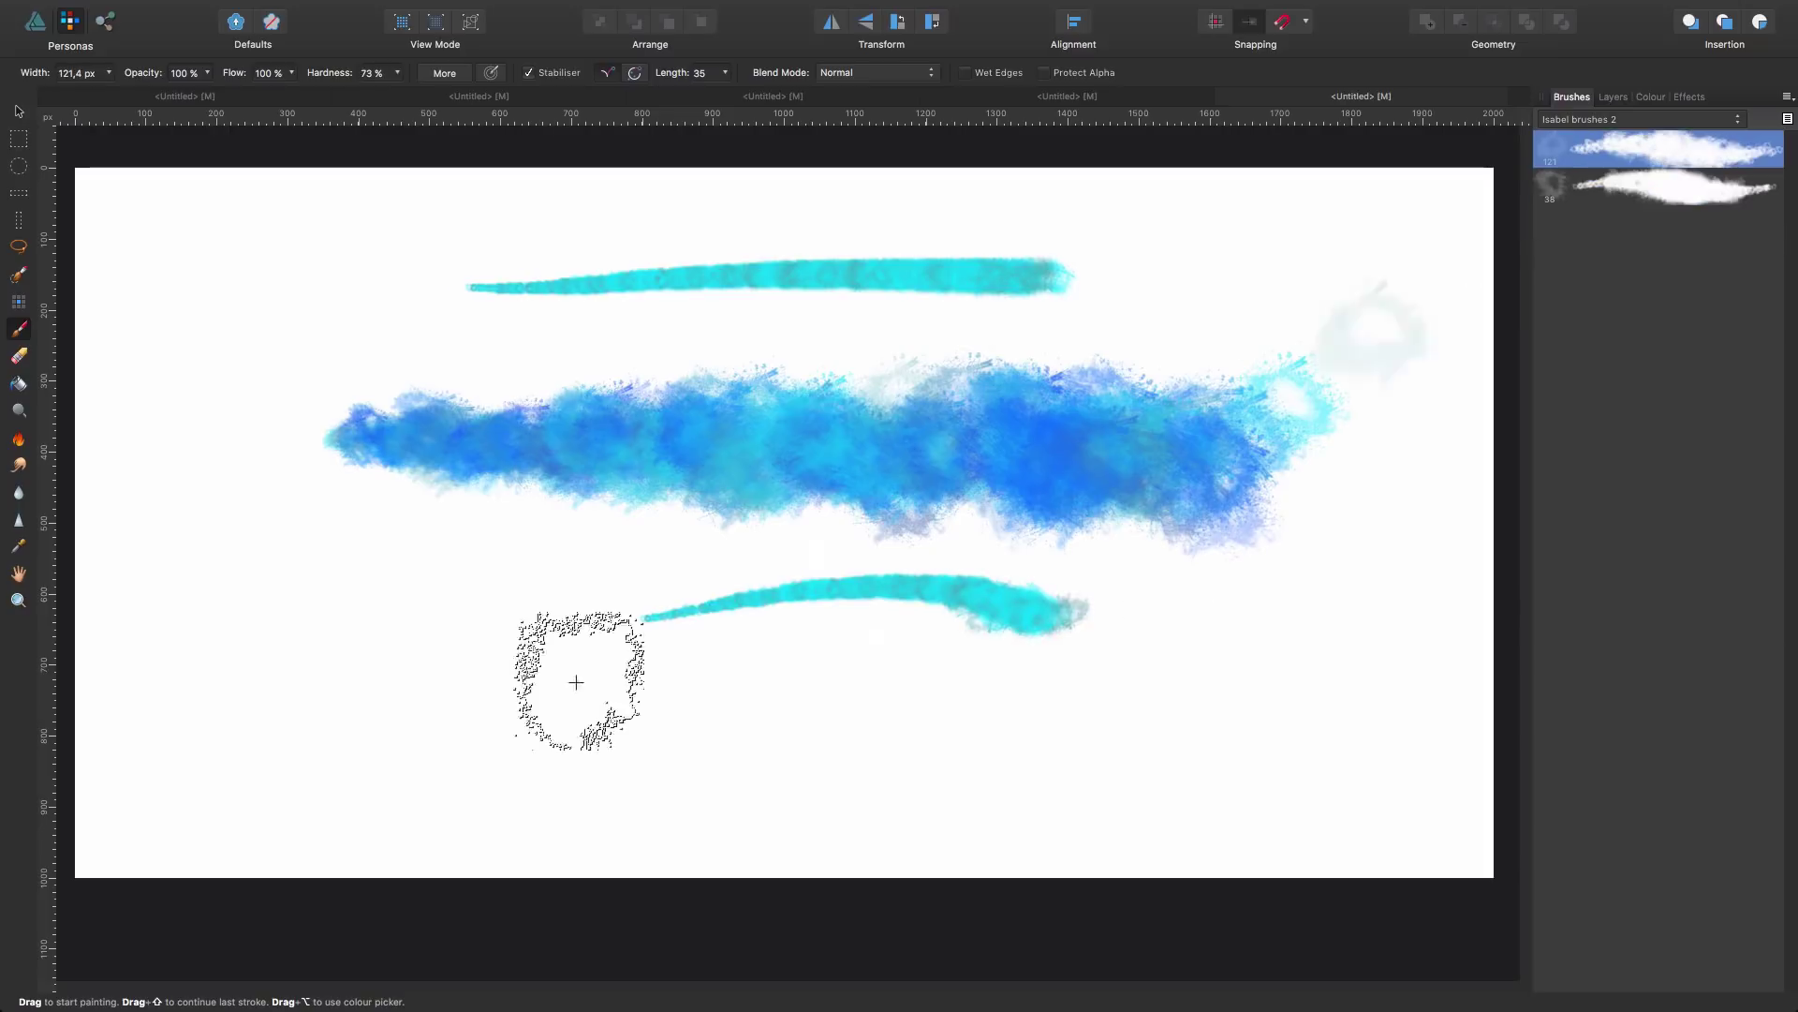
pyautogui.moveTo(112, 743)
pyautogui.mouseDown()
pyautogui.moveTo(455, 677)
pyautogui.moveTo(401, 361)
pyautogui.moveTo(783, 502)
pyautogui.moveTo(132, 489)
pyautogui.moveTo(1419, 400)
pyautogui.moveTo(1361, 324)
pyautogui.mouseUp()
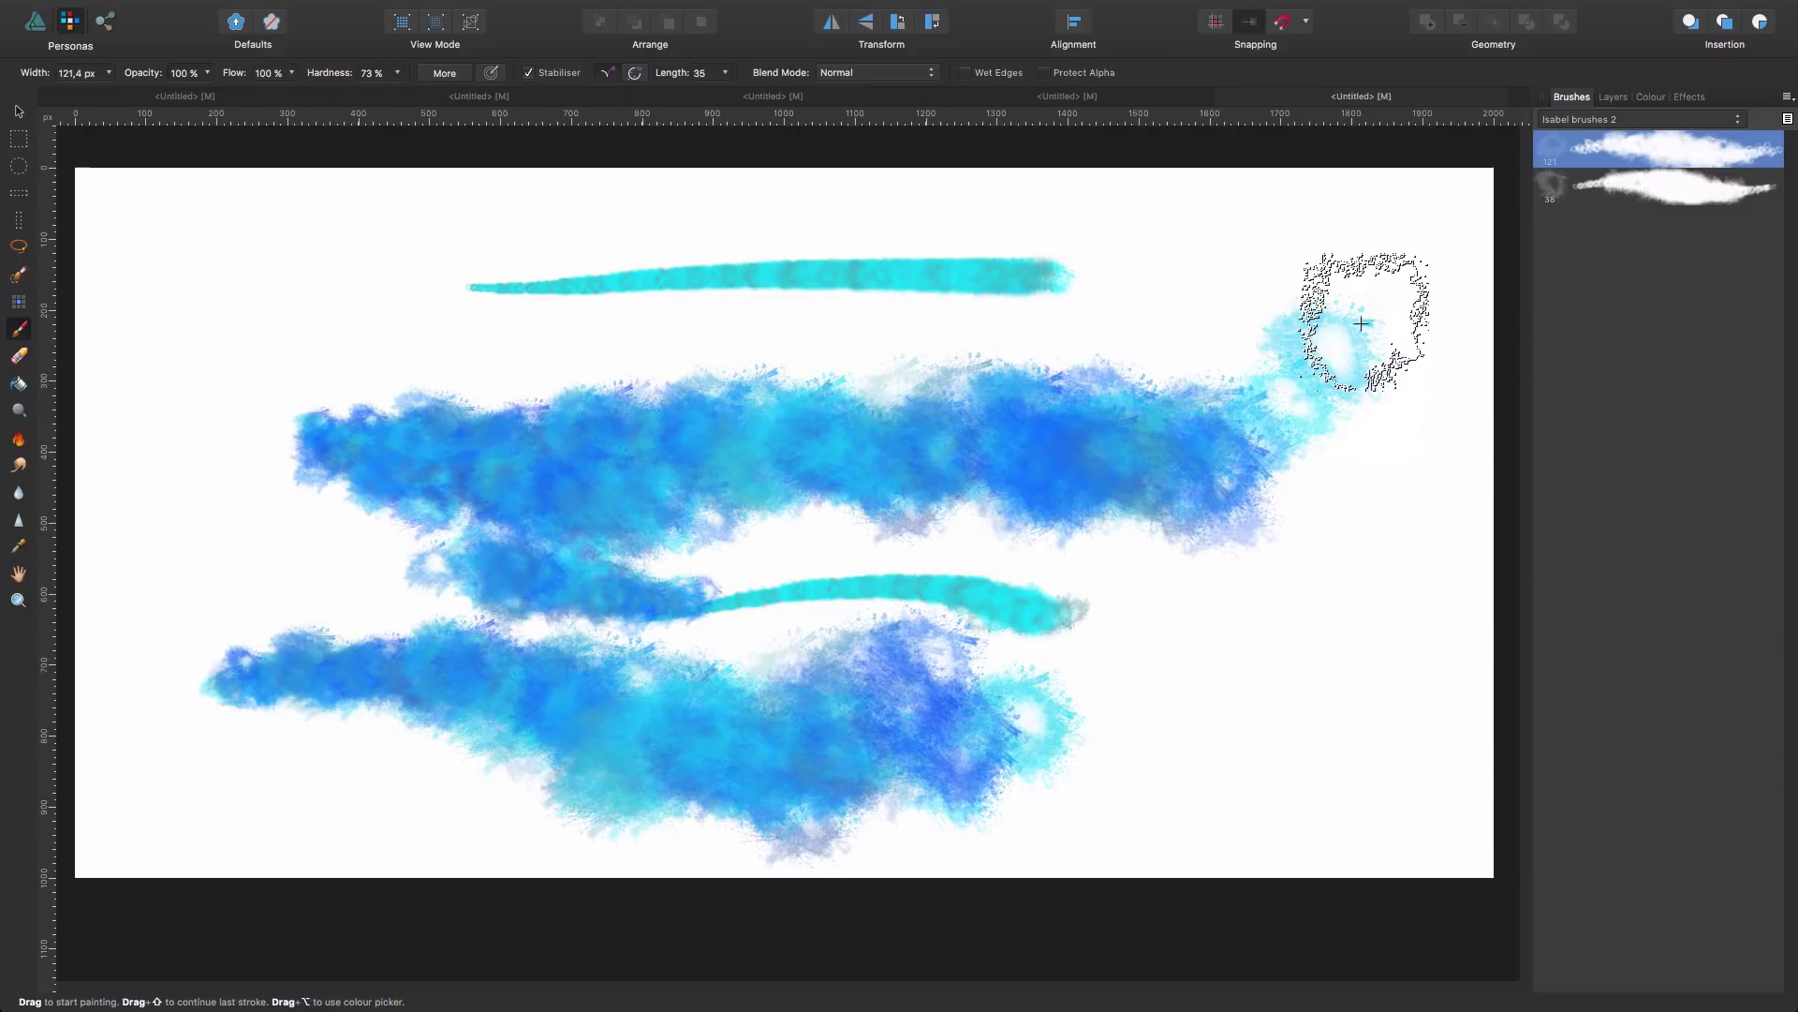
pyautogui.press('super+z')
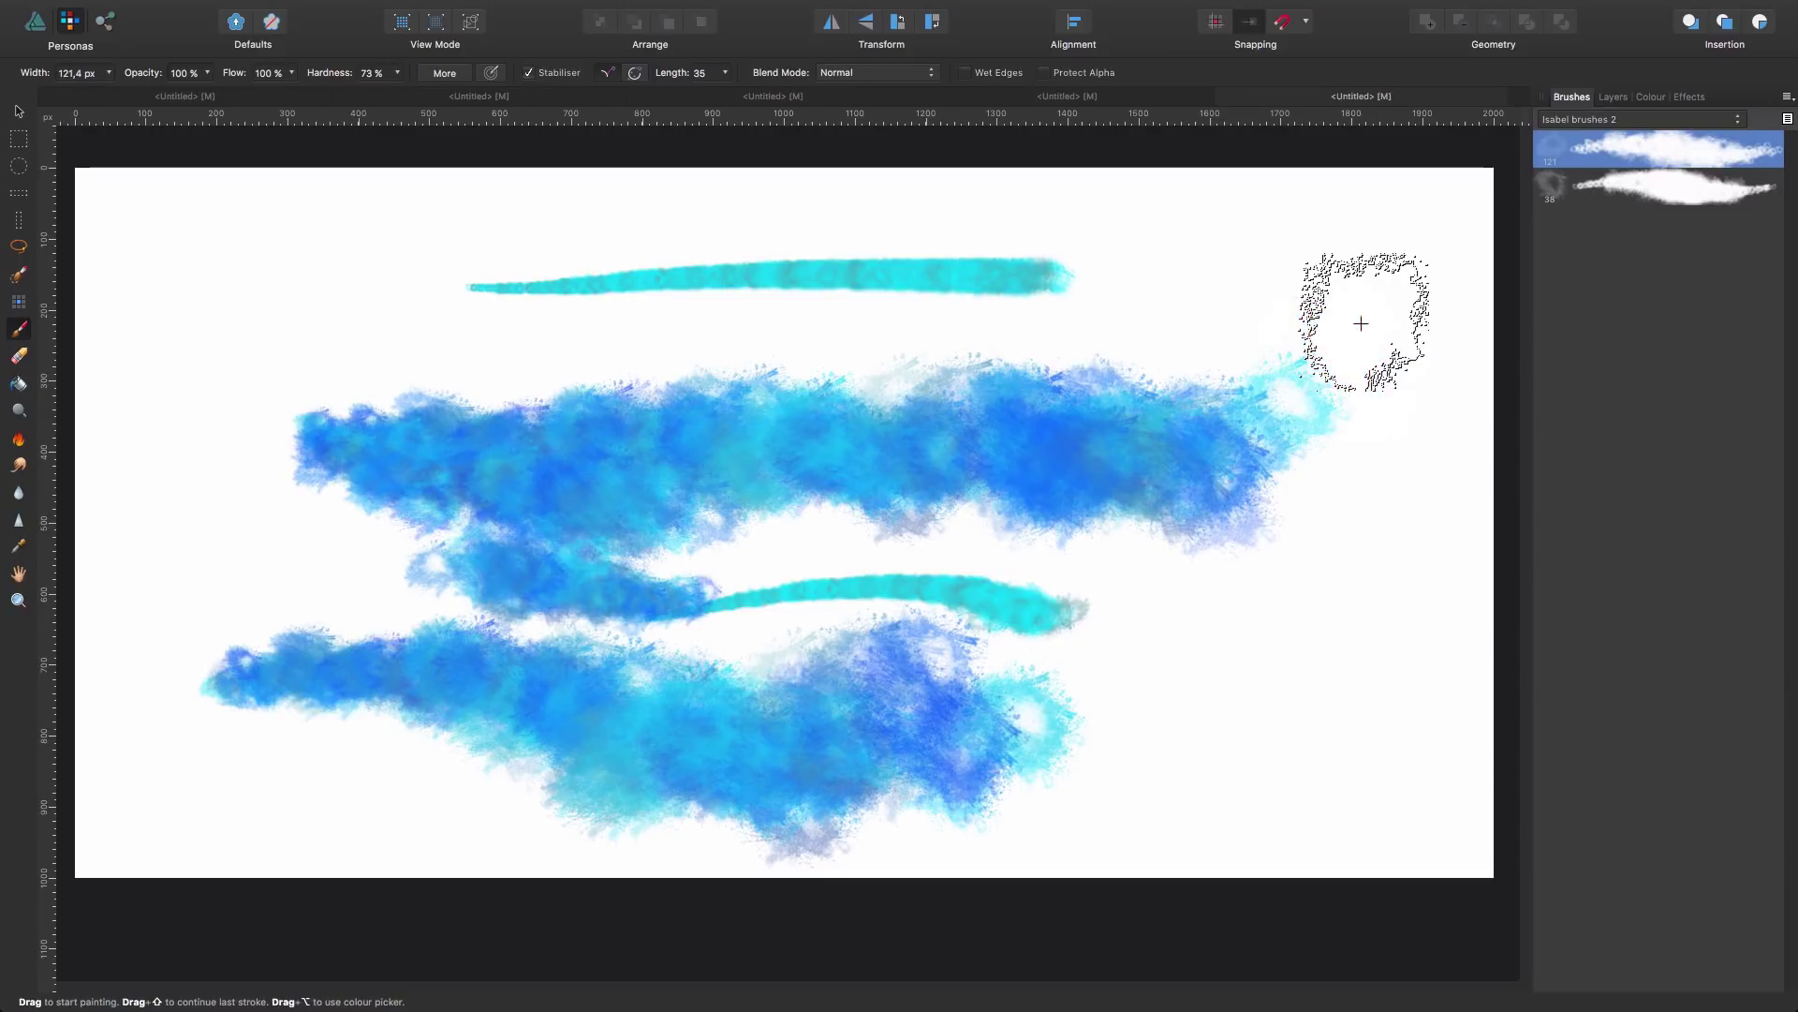